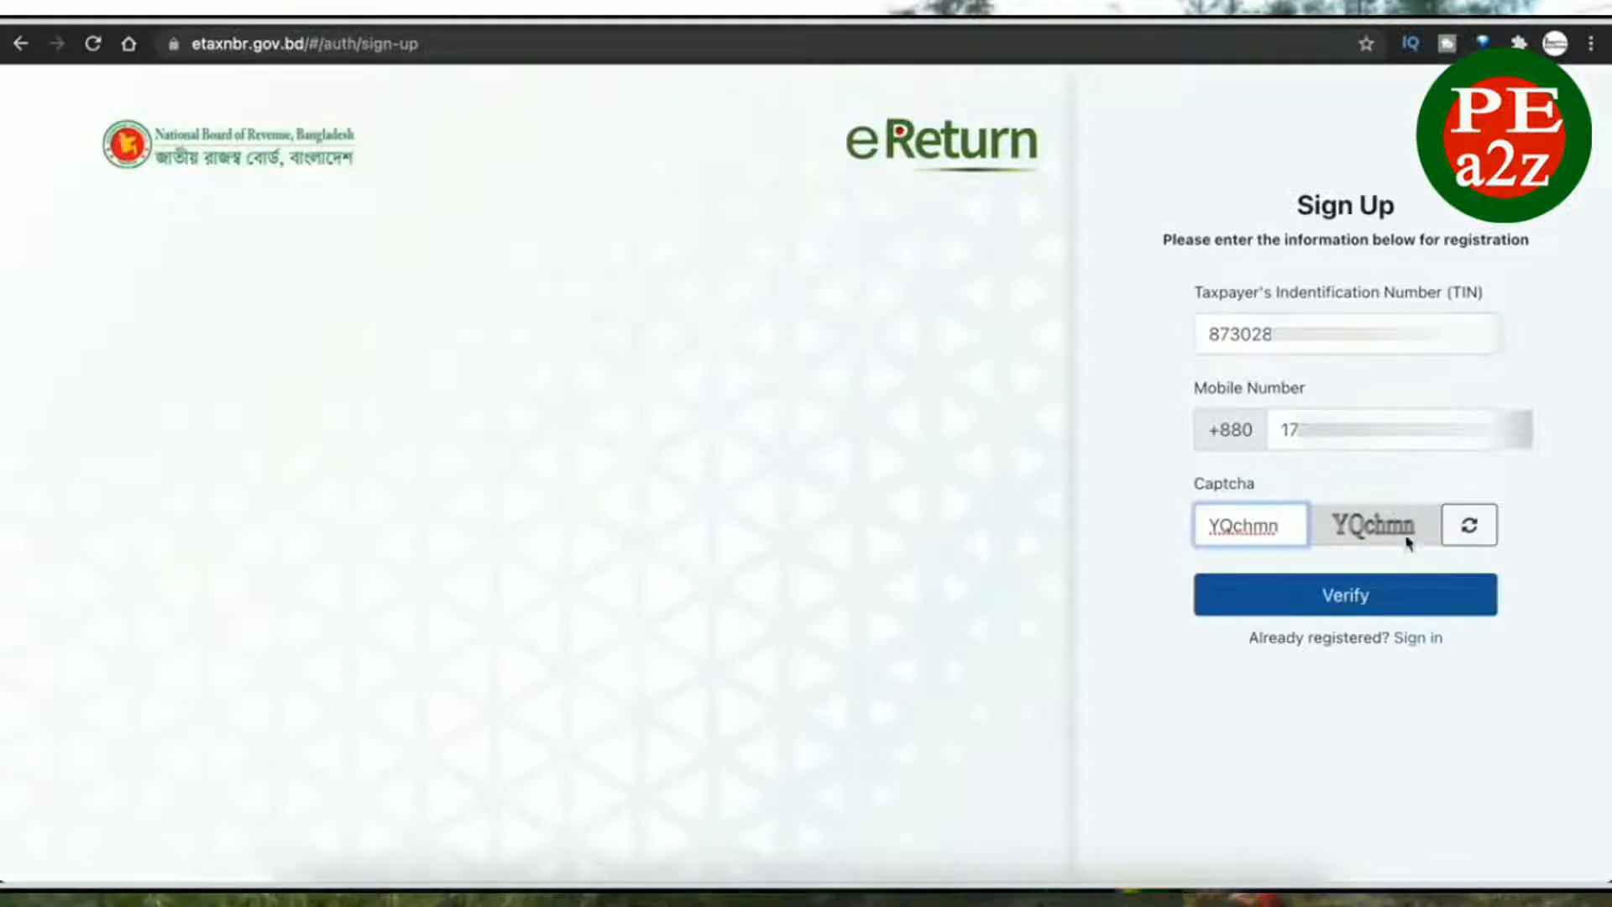
# - Verify the sign-up details and enter the one-time password sent to the mobile number
pyautogui.click(1339, 600)
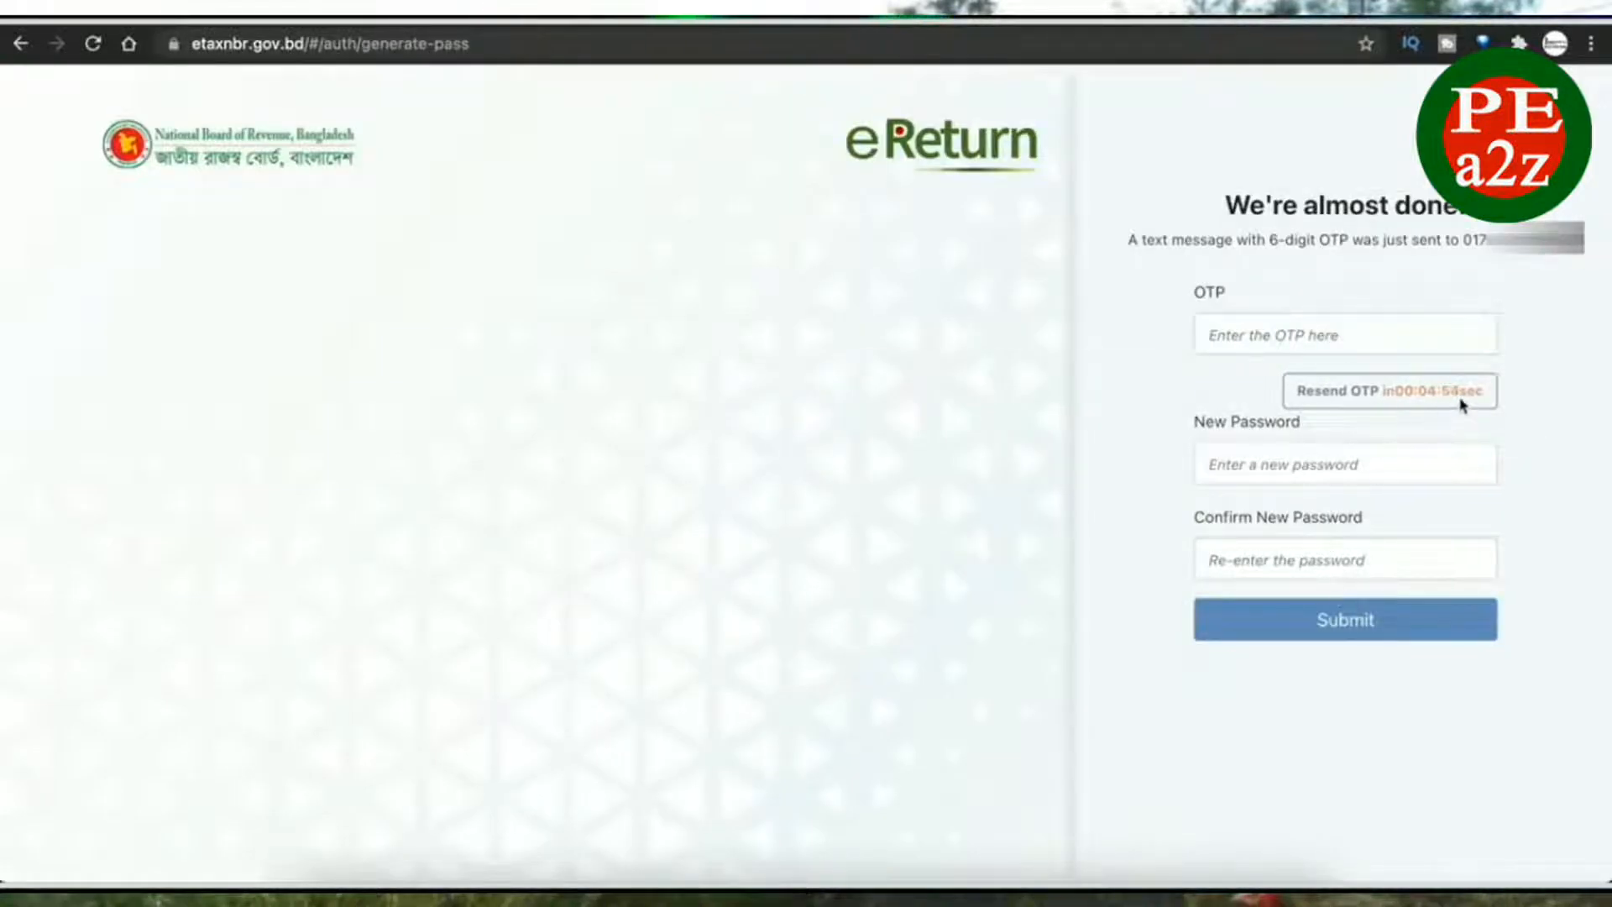
pyautogui.click(1391, 340)
pyautogui.hotkey('ctrl', 'v')
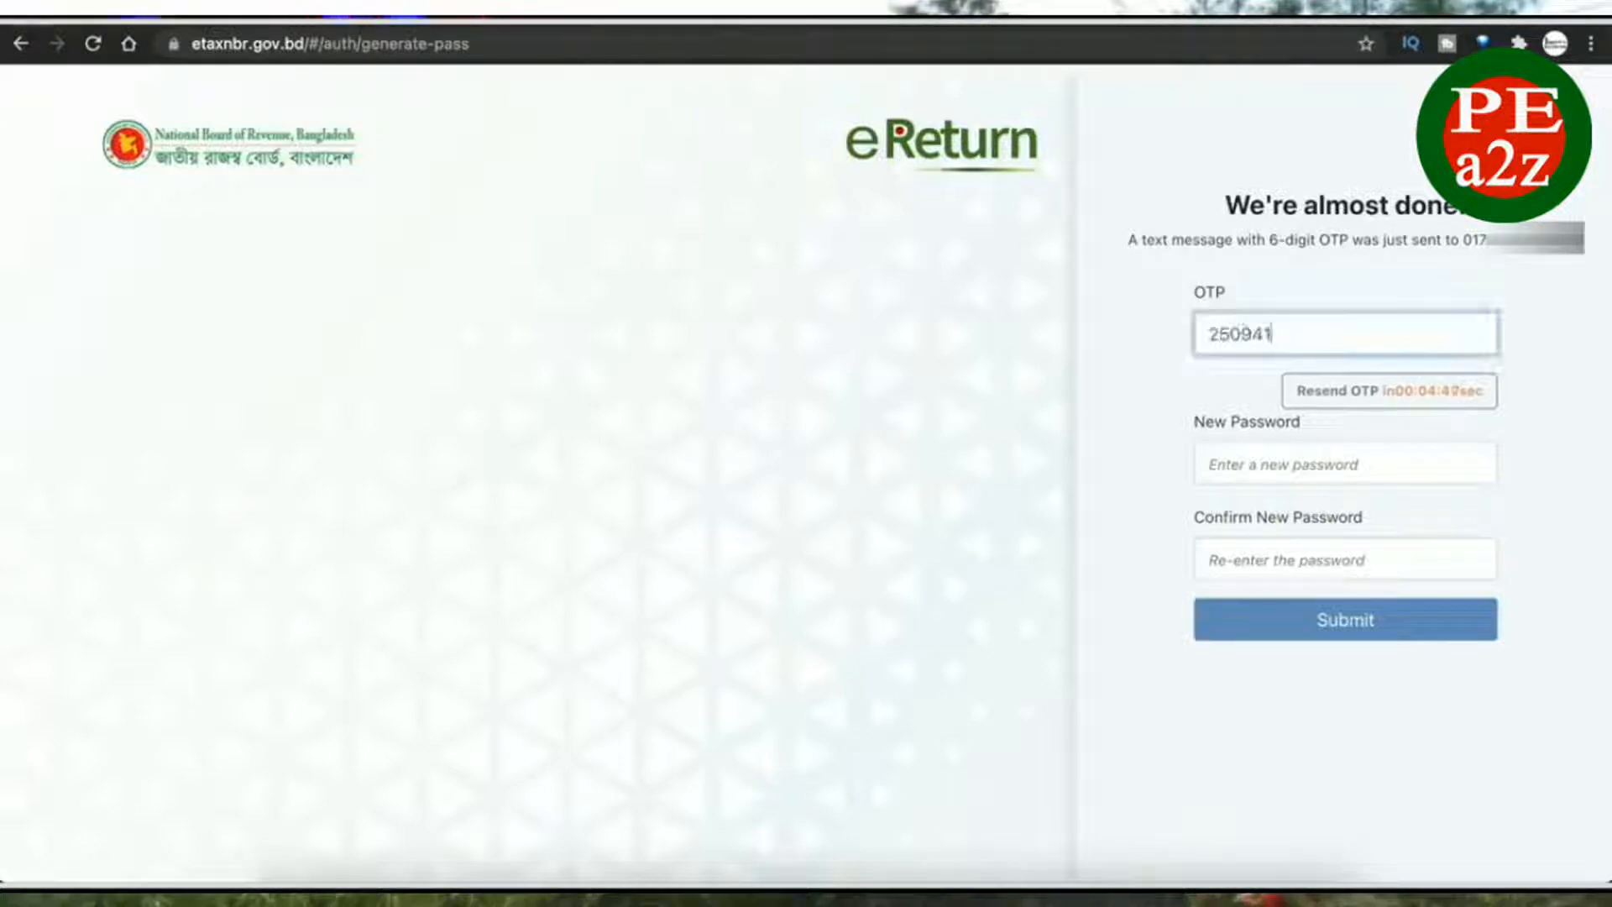
# - Enter and confirm the new account password, and submit the registration
pyautogui.click(1352, 464)
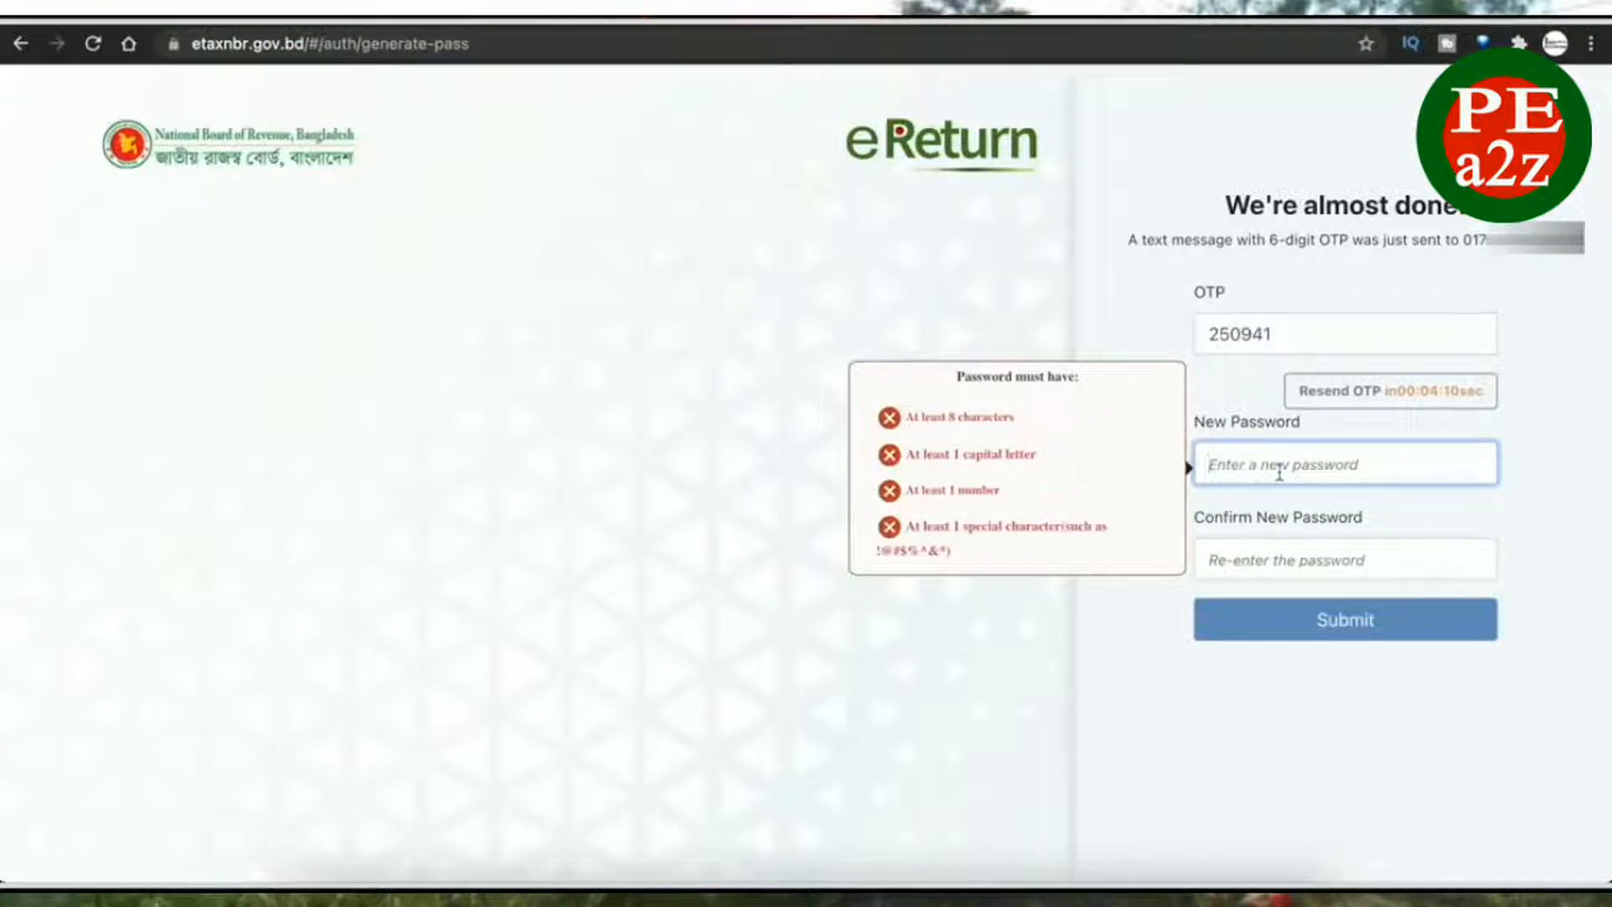
pyautogui.write('************')
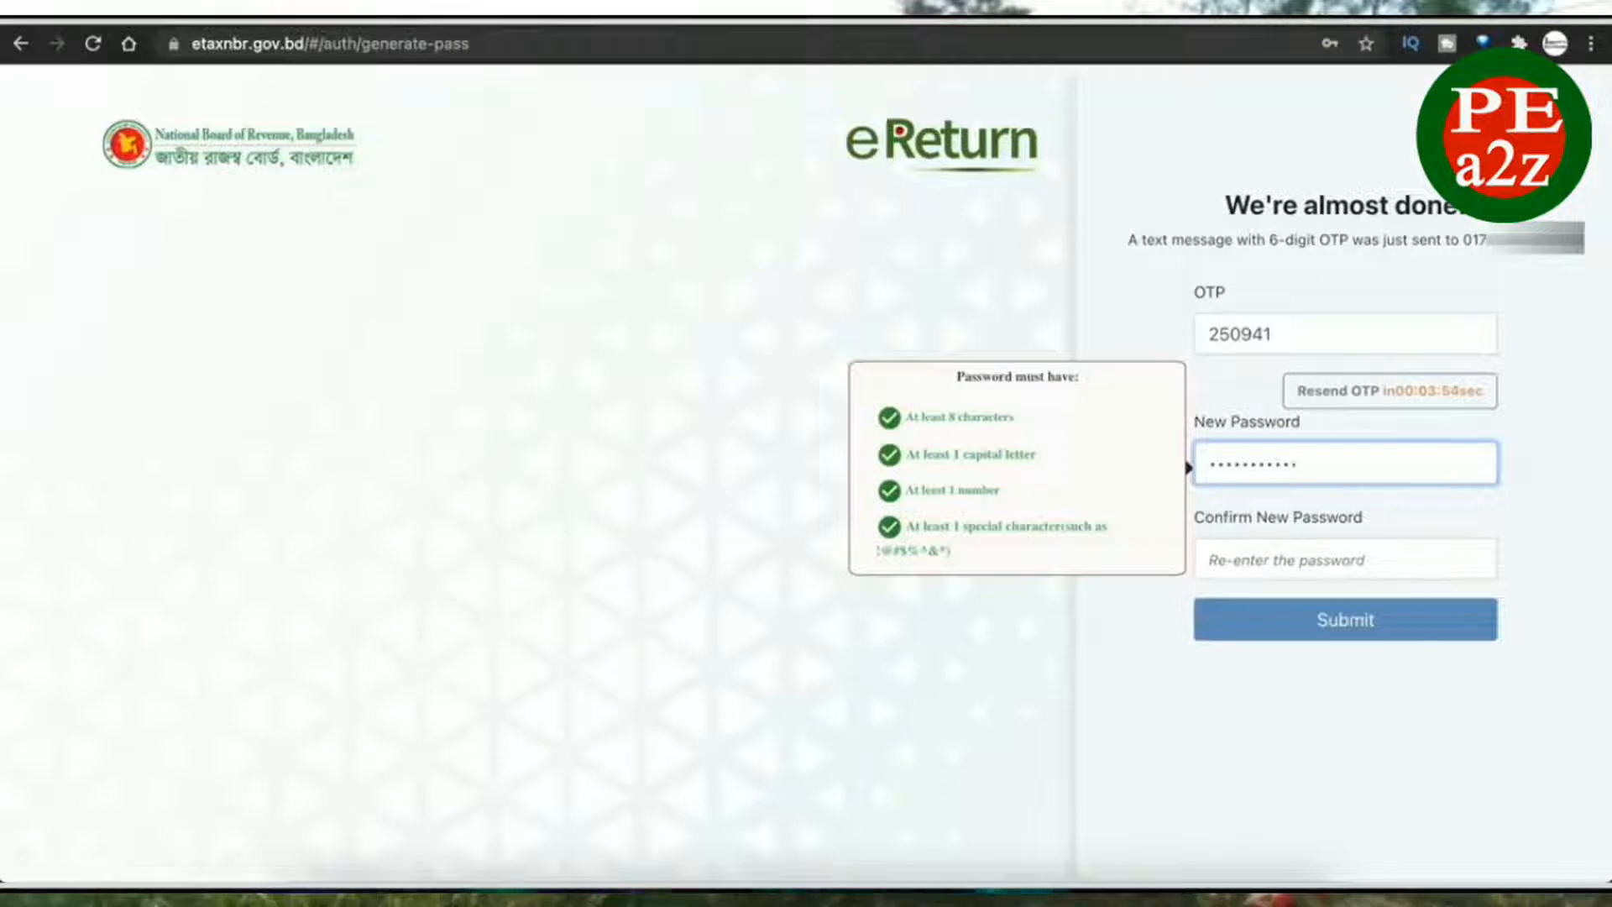
pyautogui.click(1318, 566)
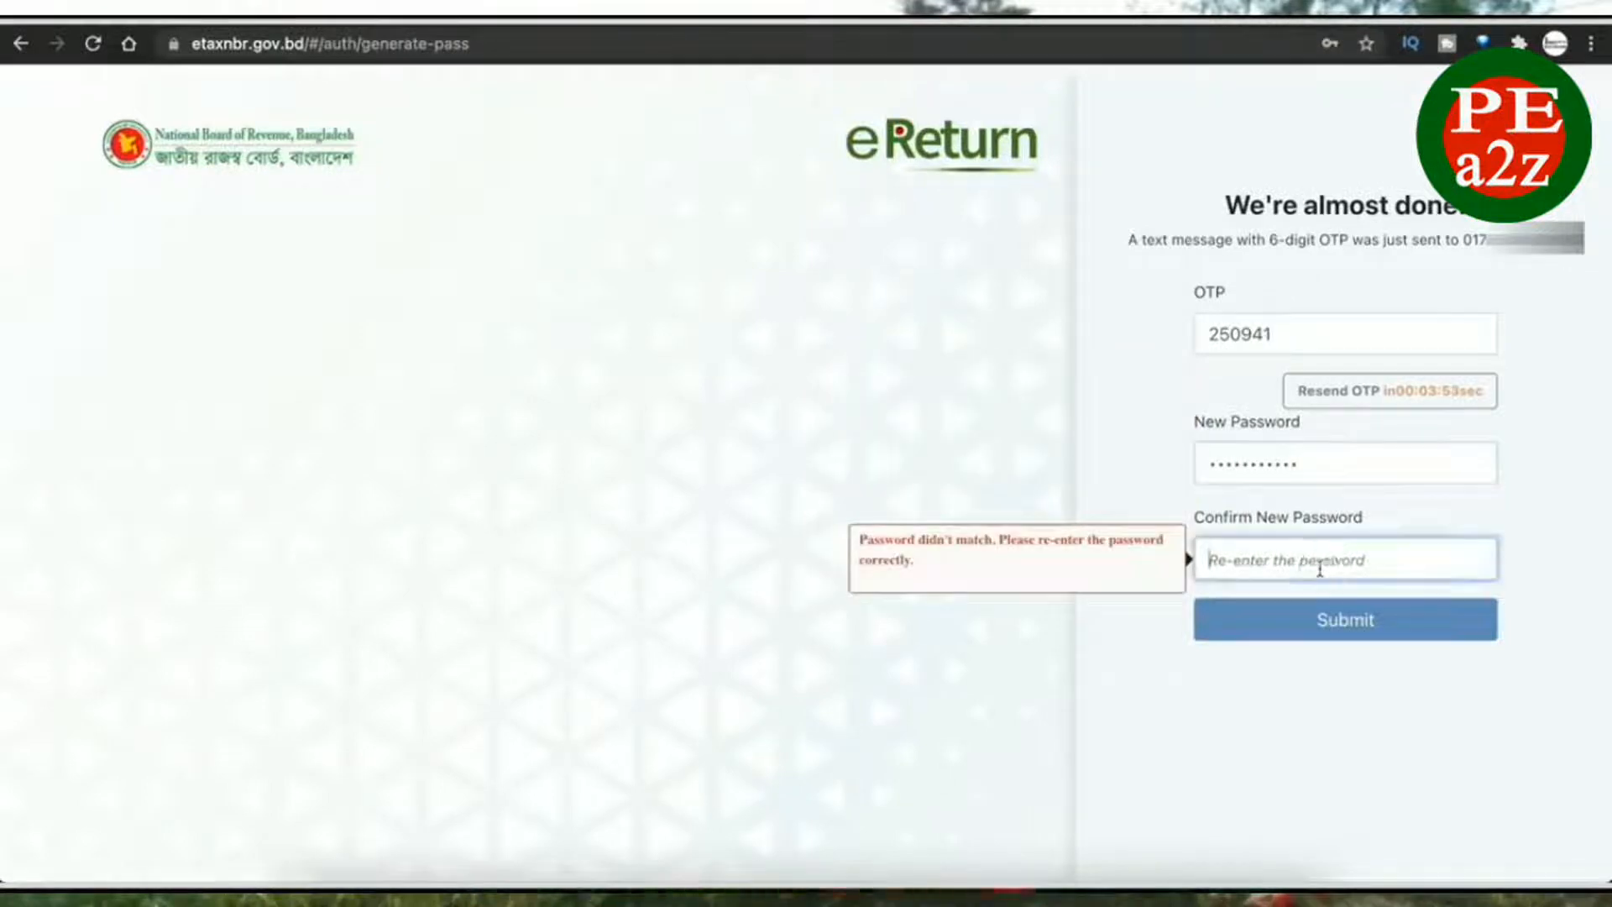
pyautogui.hotkey('ctrl', 'v')
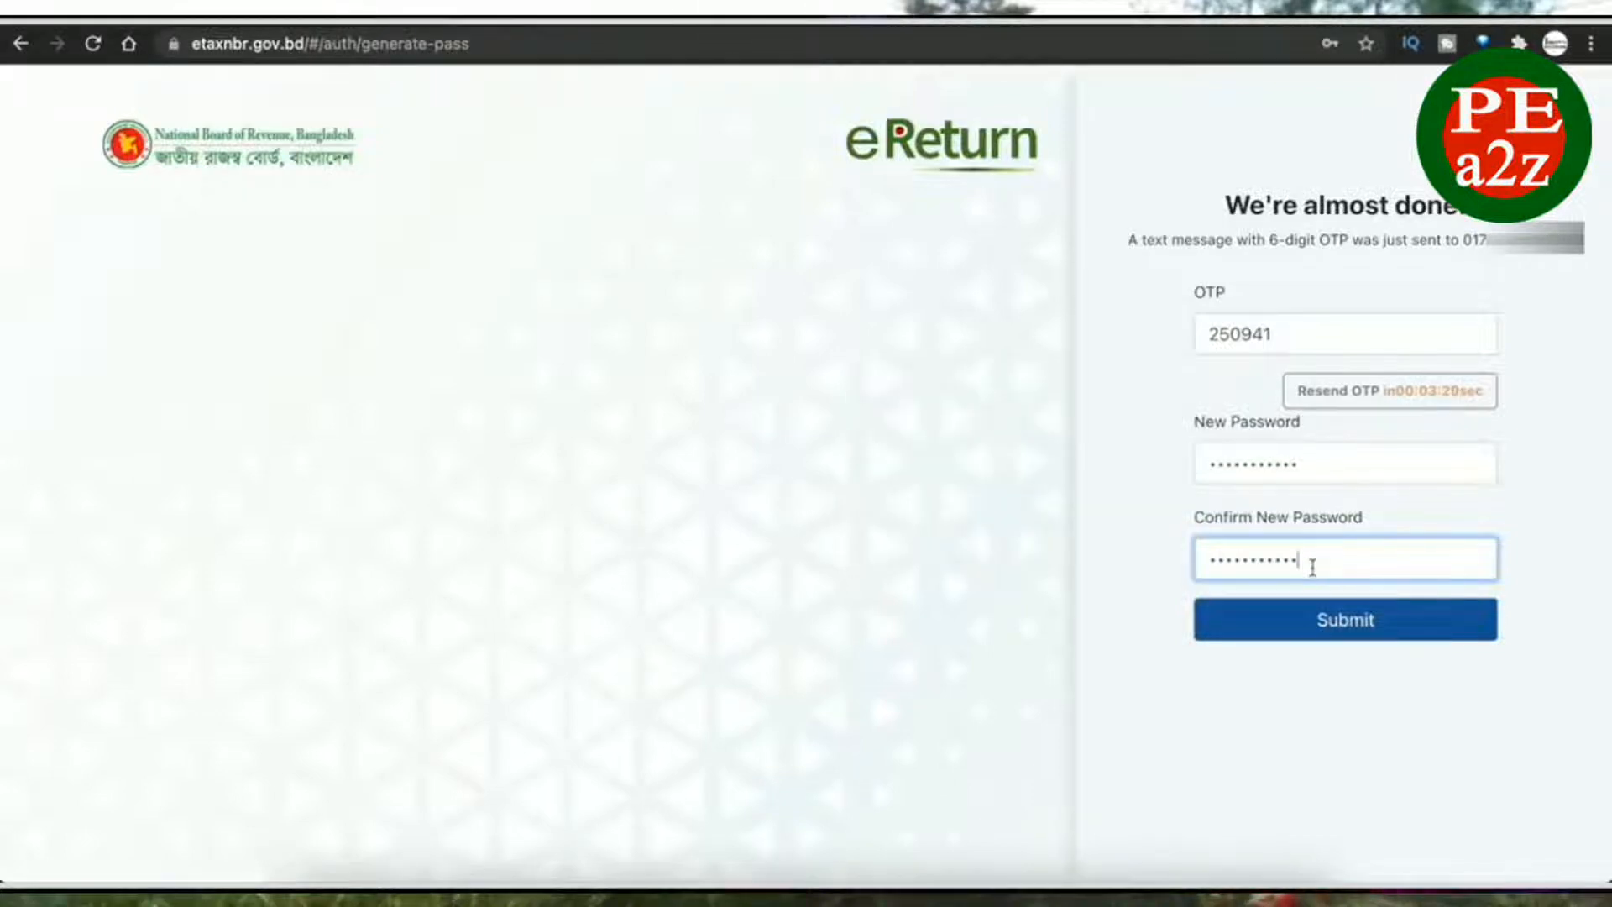
pyautogui.click(1407, 618)
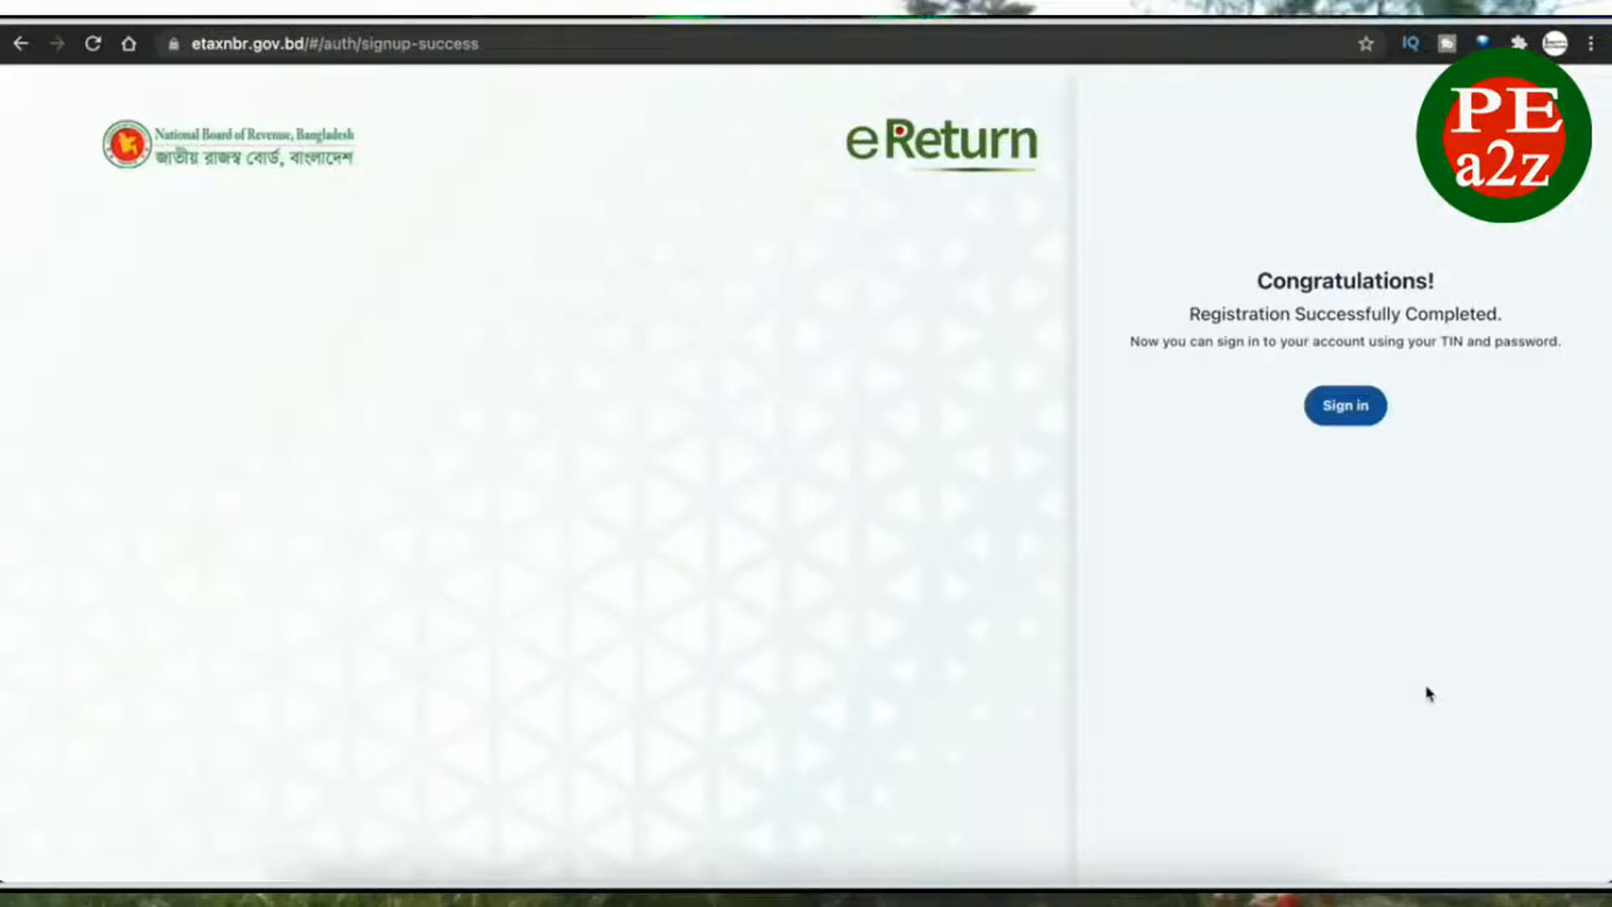
# - Sign in with the TIN, account password and captcha, and open Return Submission
pyautogui.click(1355, 411)
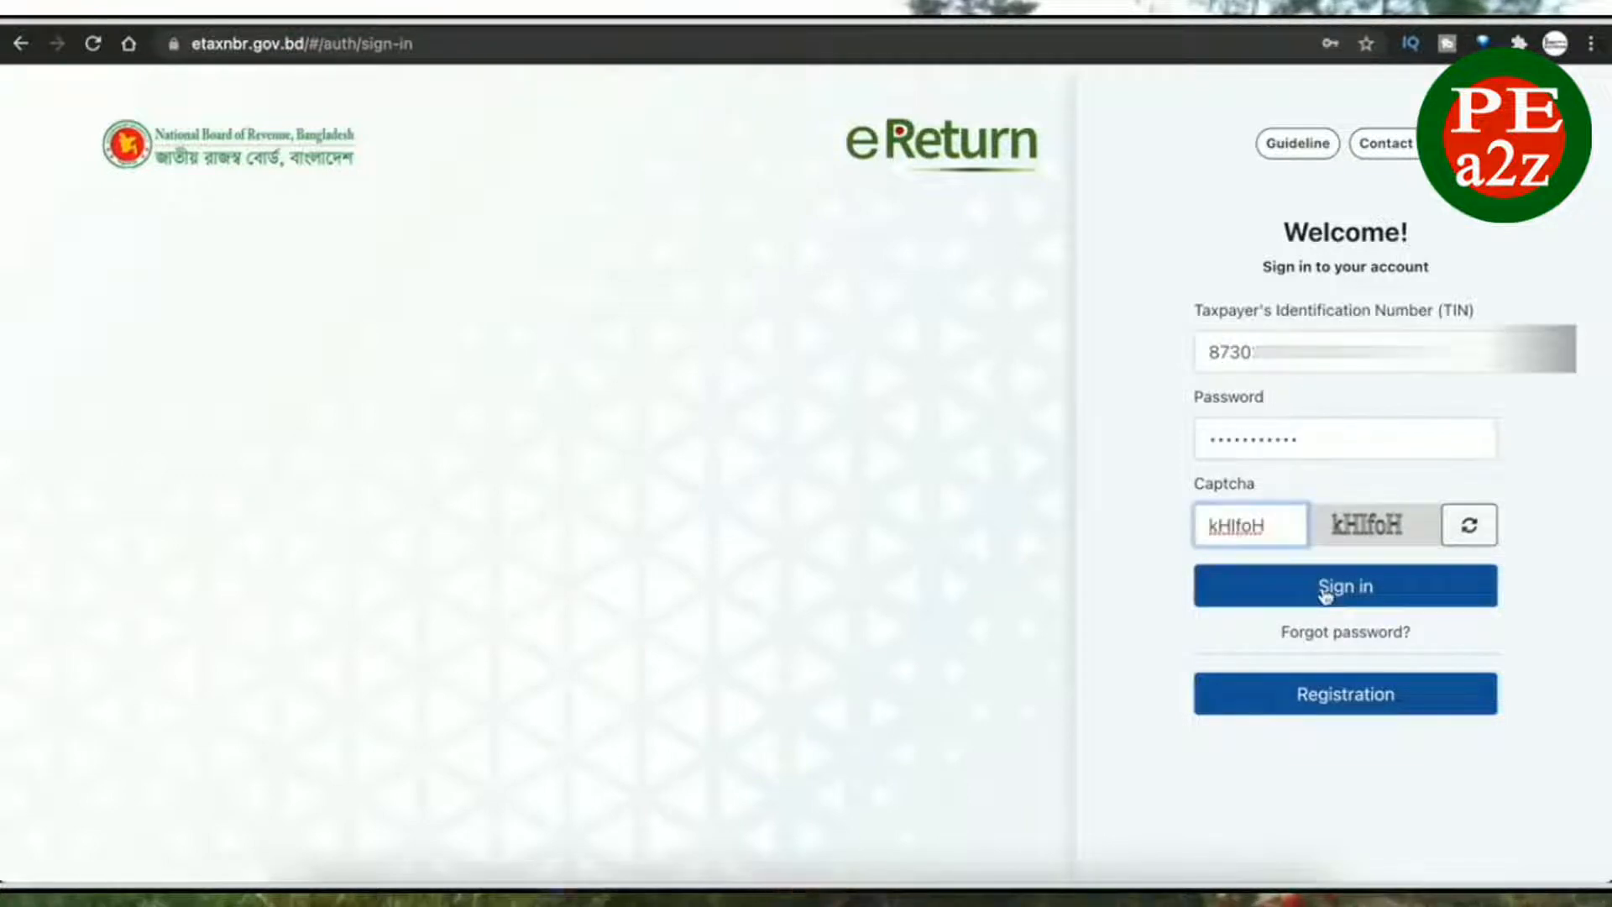
pyautogui.click(1324, 586)
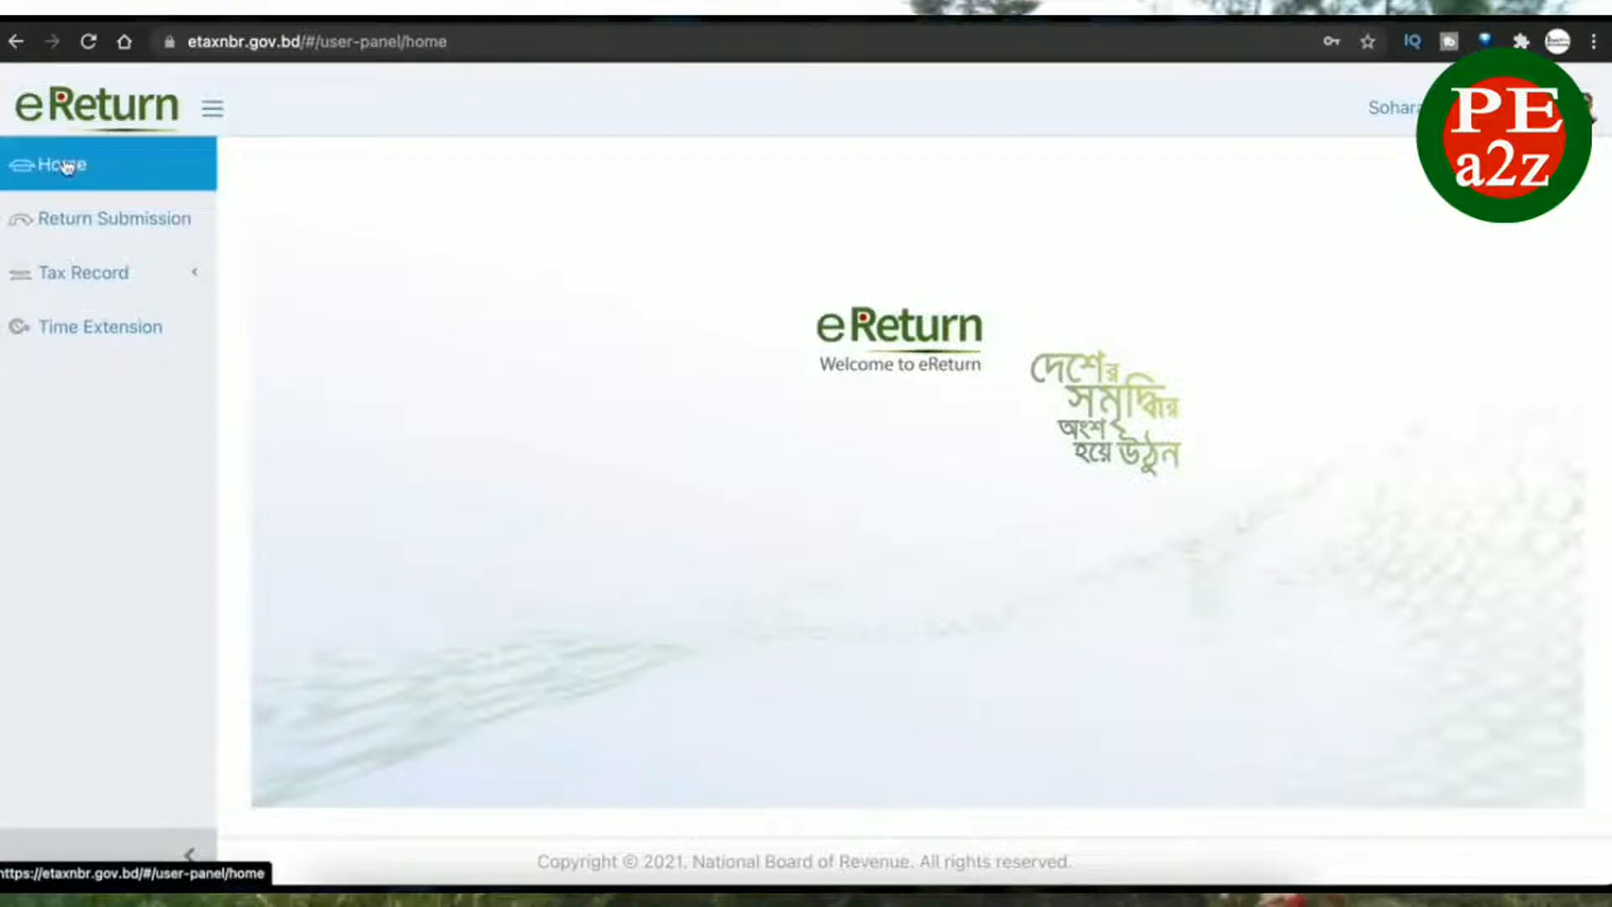
pyautogui.click(128, 230)
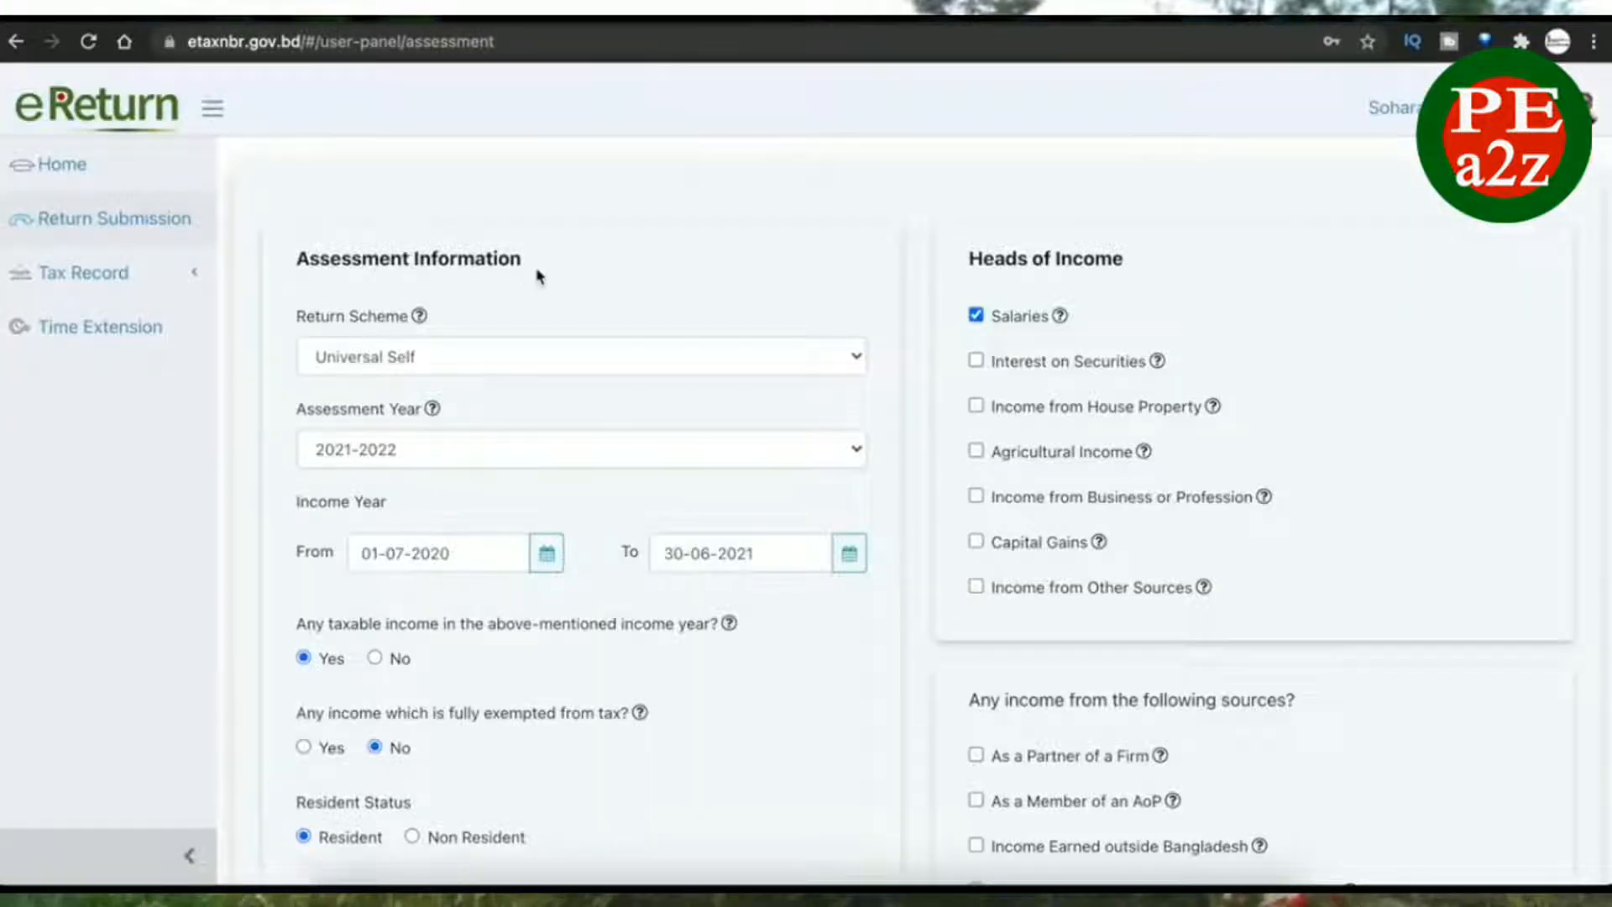
# - Review the return scheme, assessment year, income year, taxable and exempt income answers and resident status in the assessment information
pyautogui.scroll(-1, 612, 304)
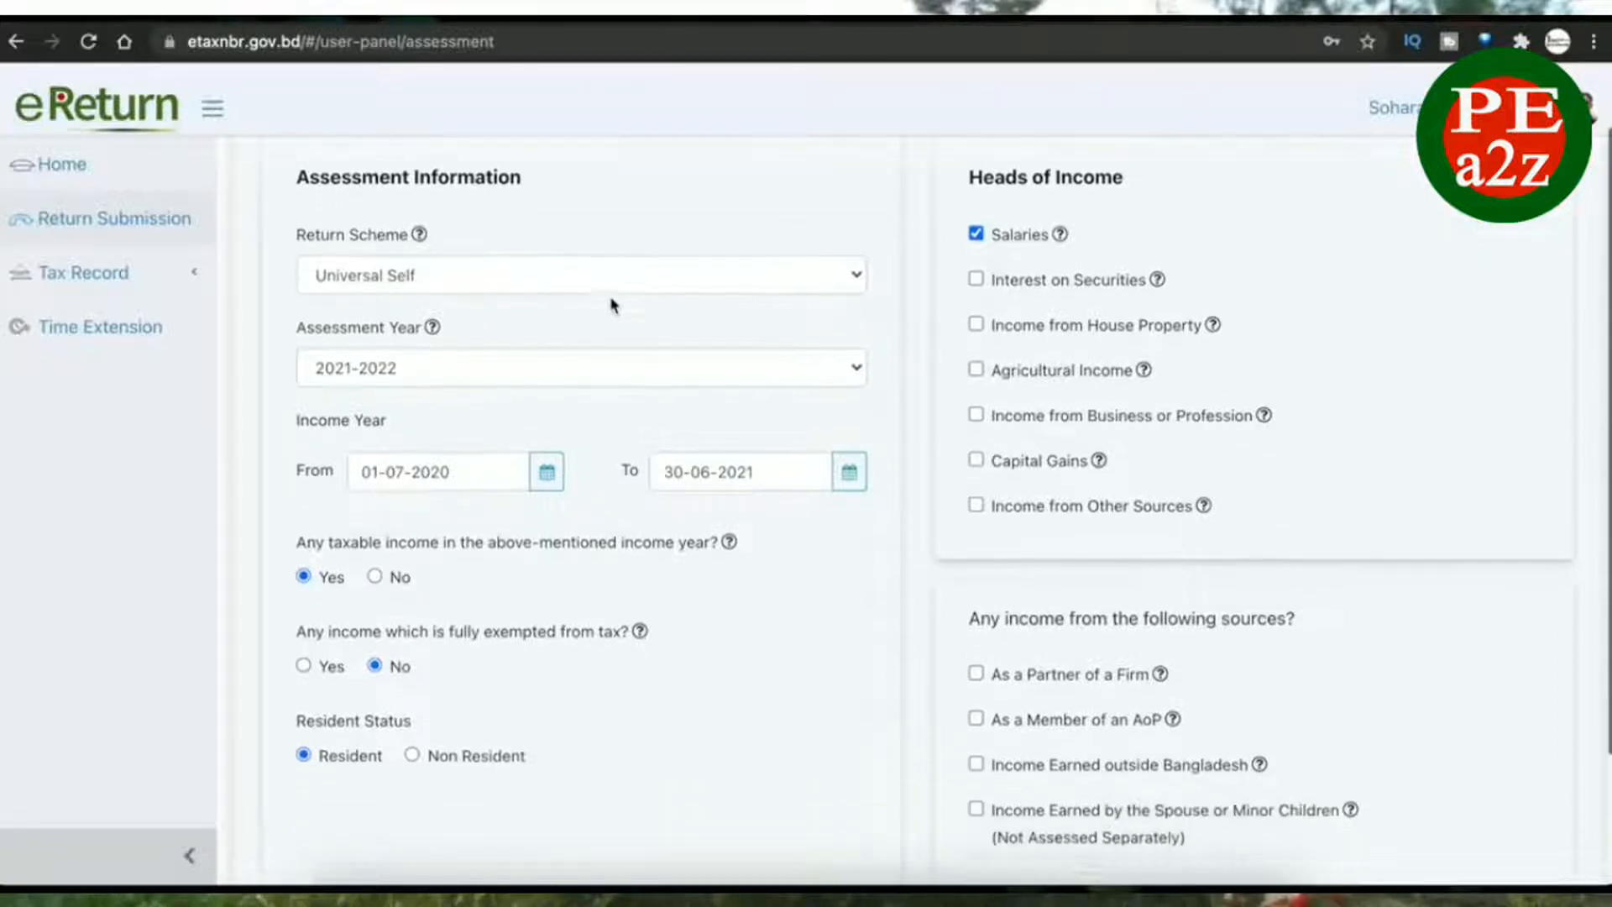
pyautogui.click(573, 269)
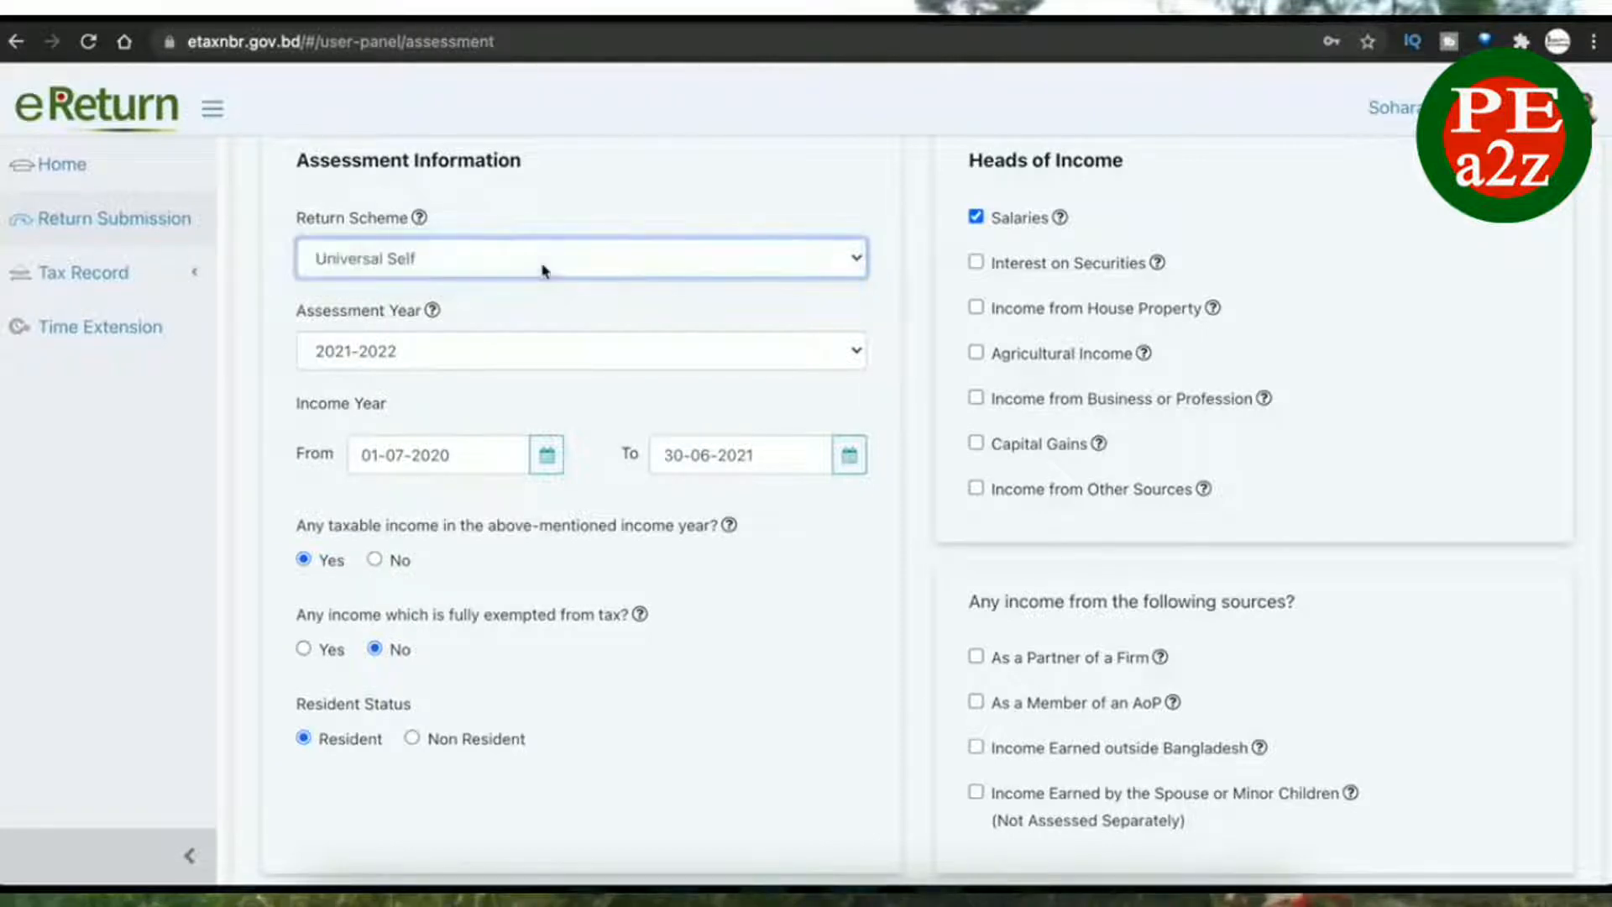
pyautogui.click(543, 268)
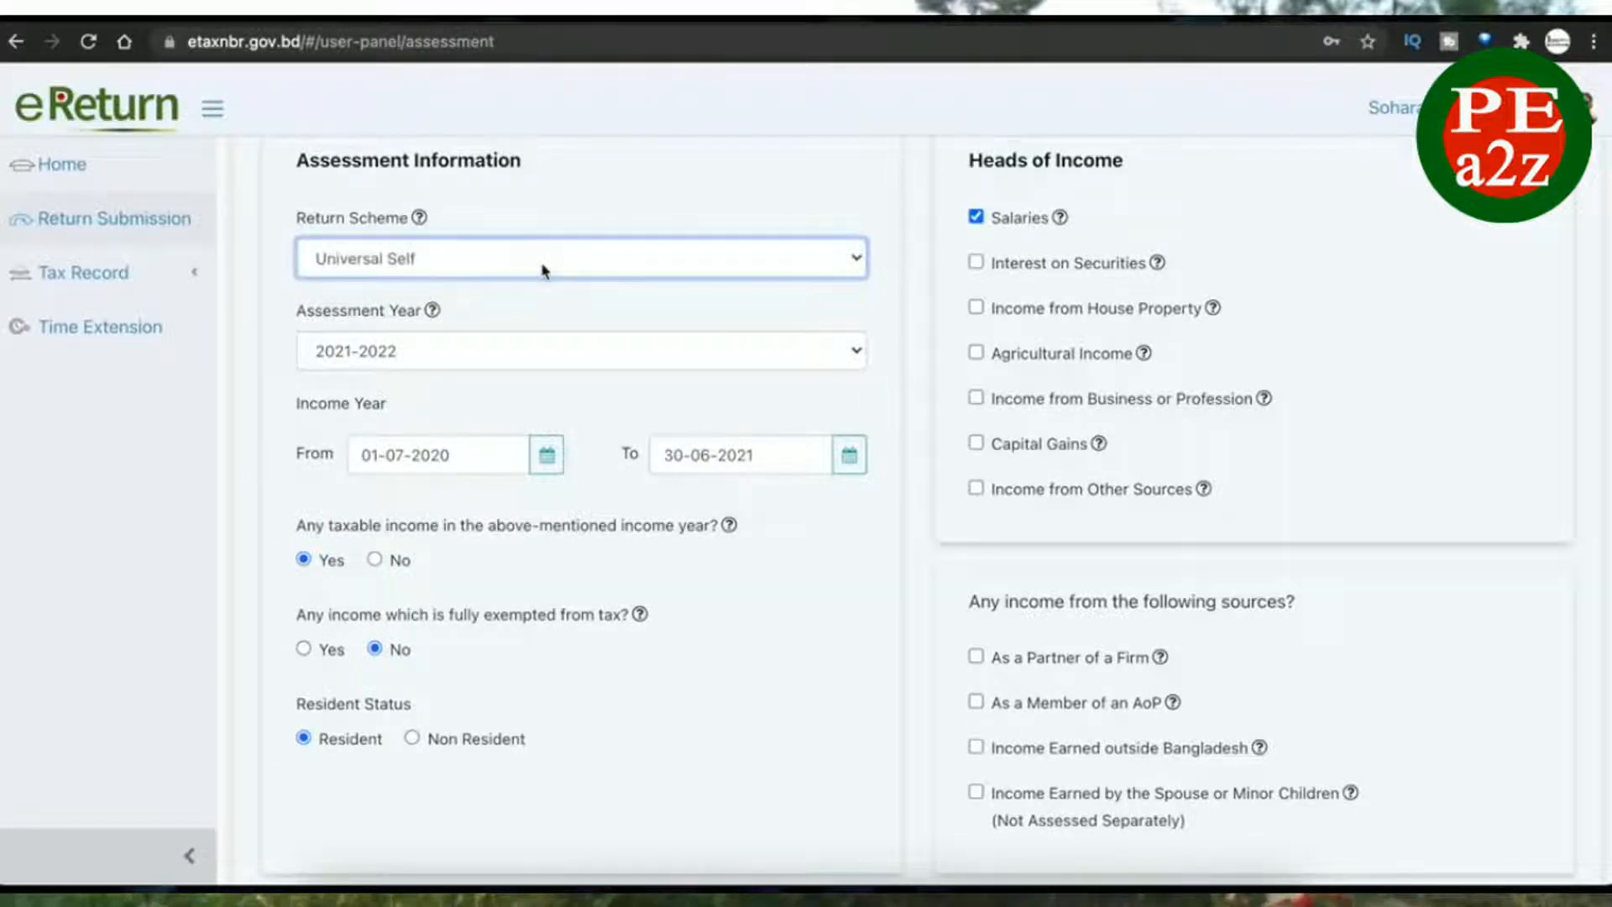
pyautogui.click(541, 302)
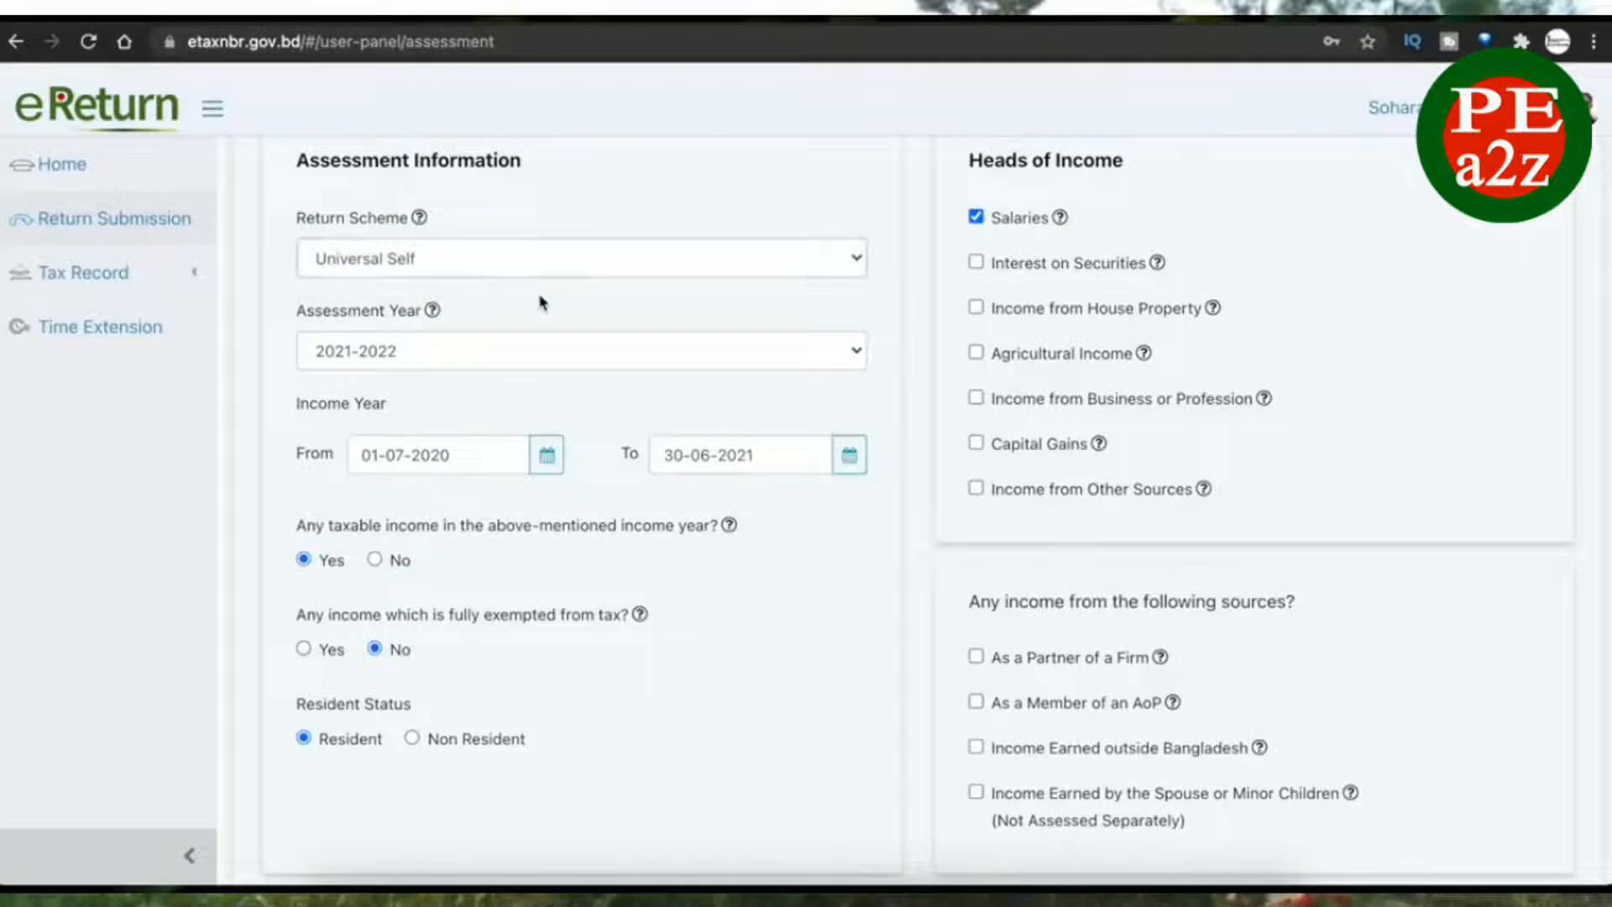
pyautogui.click(449, 357)
pyautogui.click(449, 357)
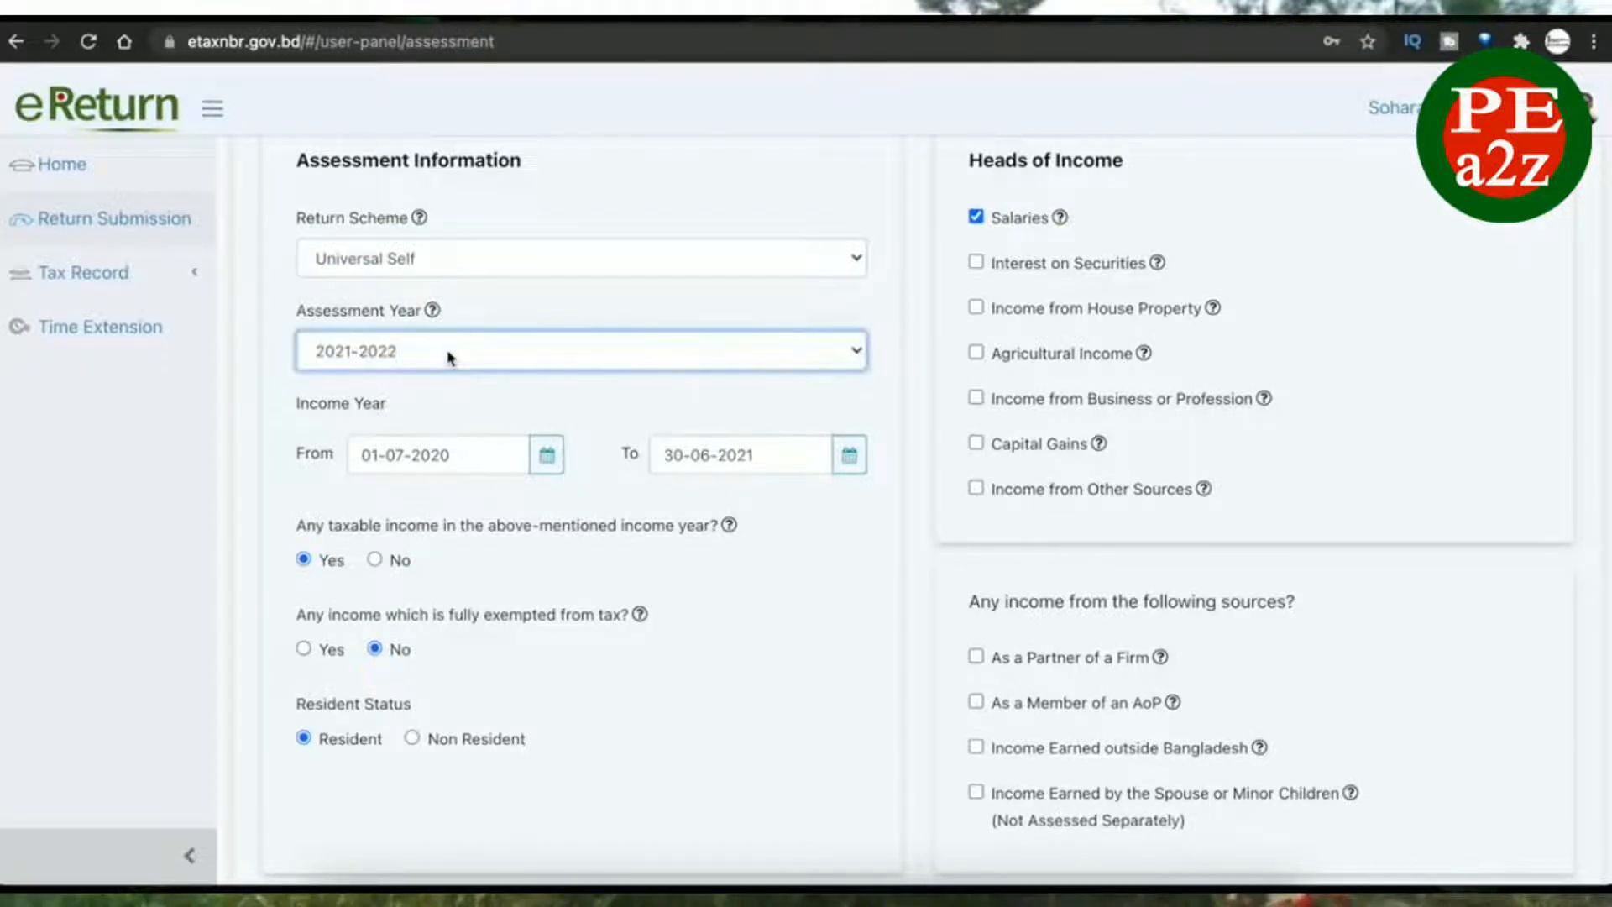
pyautogui.click(503, 317)
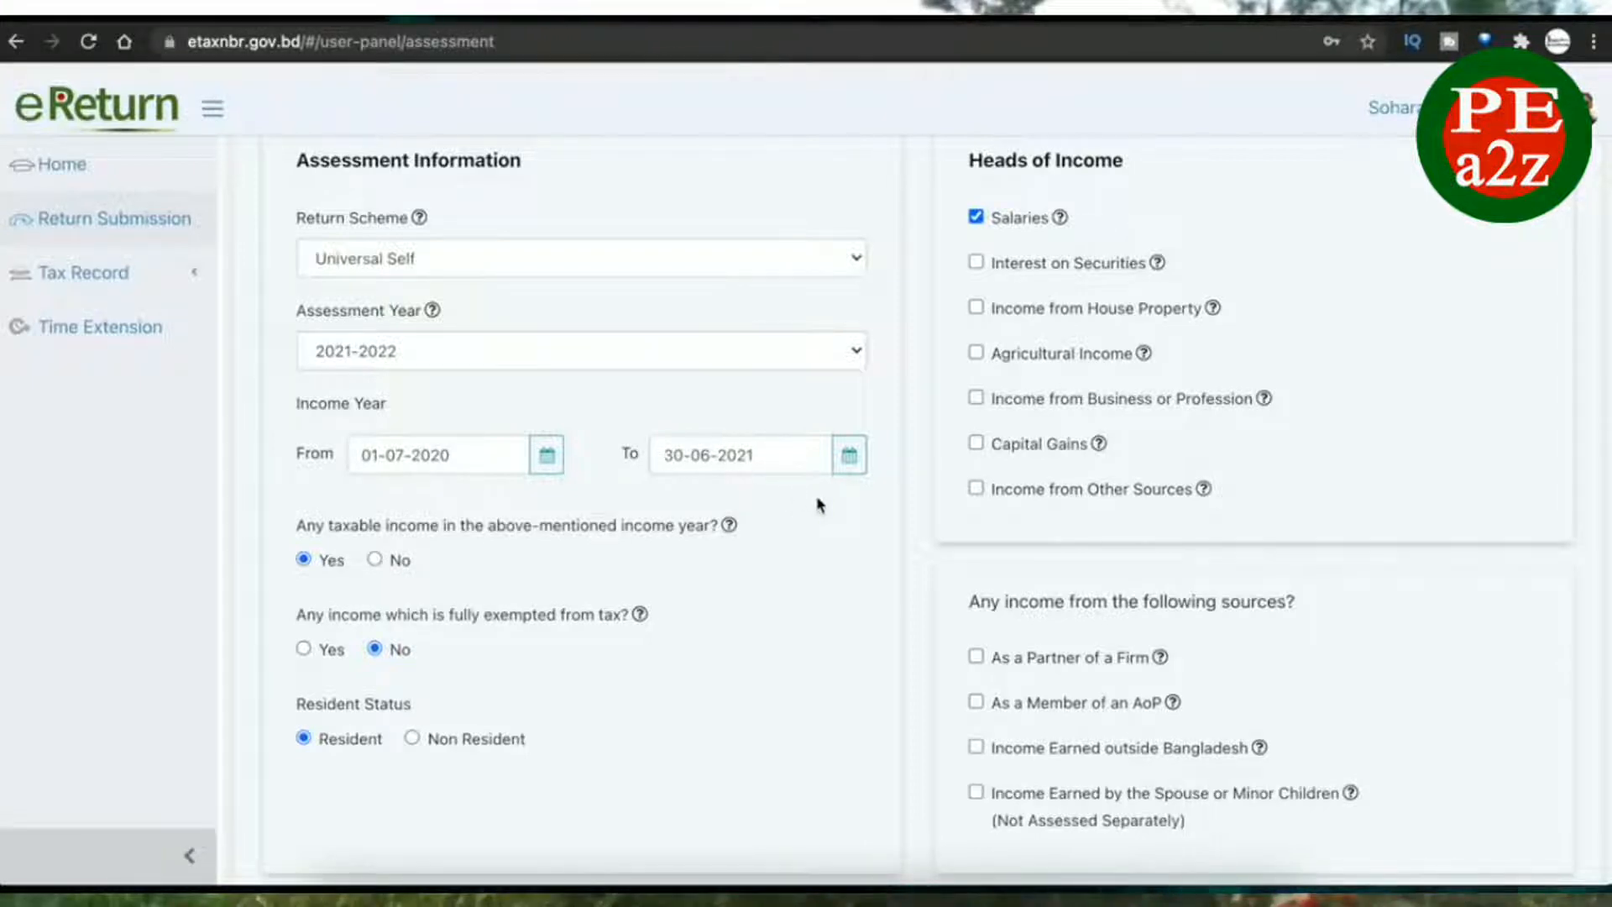
pyautogui.scroll(-2, 820, 504)
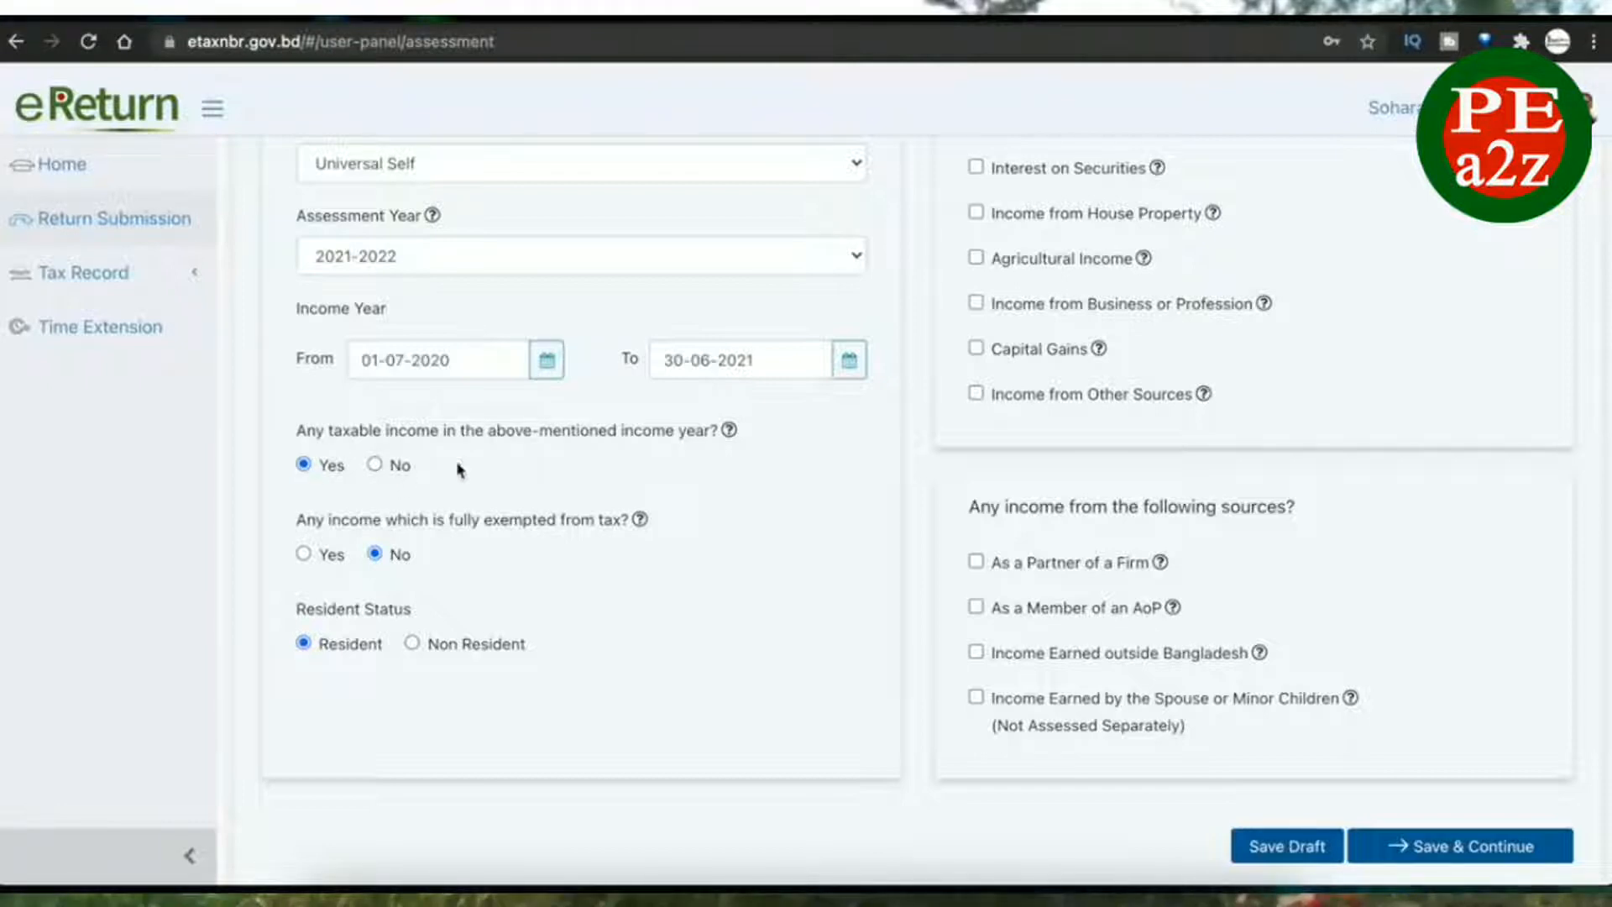
pyautogui.moveTo(730, 429)
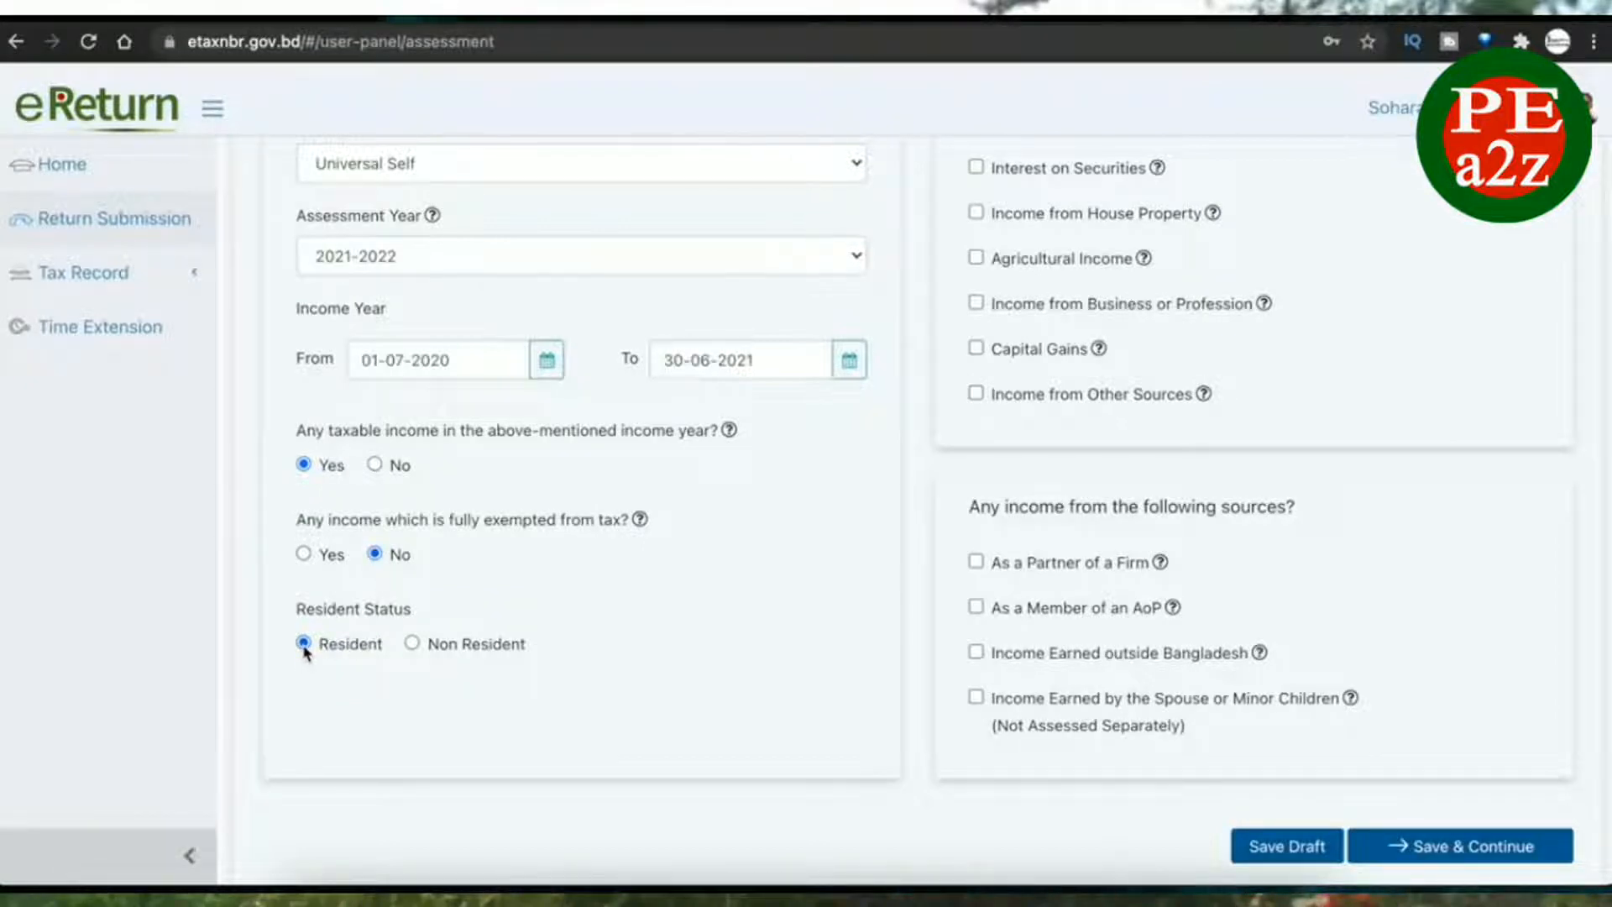
# - Keep Salaries as the selected head of income, and save the assessment information to continue
pyautogui.scroll(2, 666, 683)
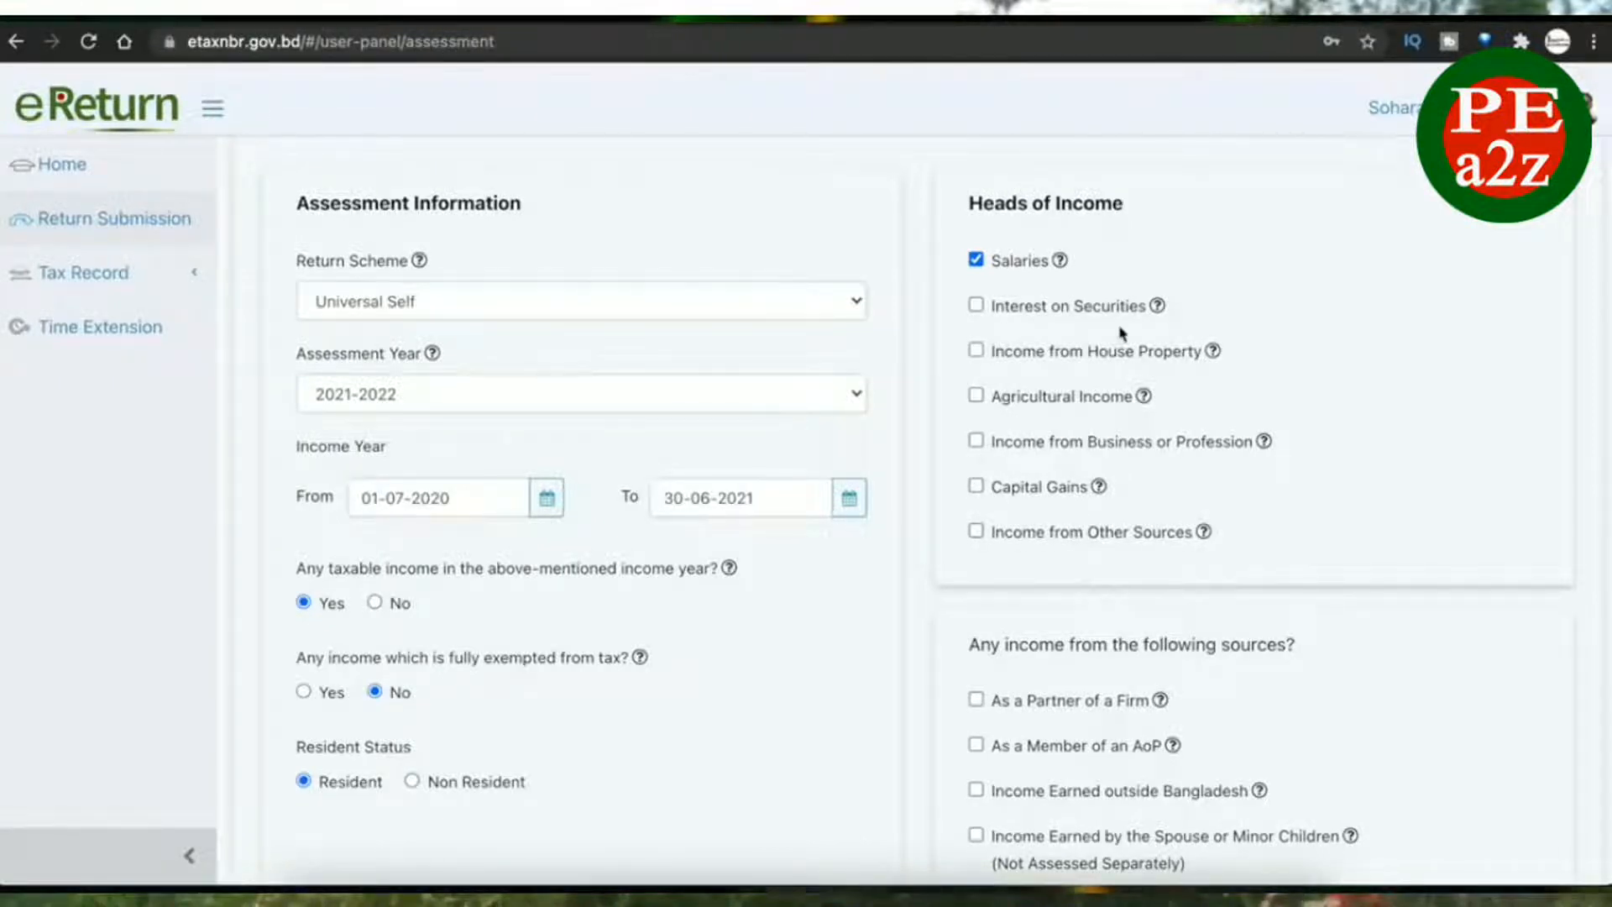
pyautogui.click(976, 260)
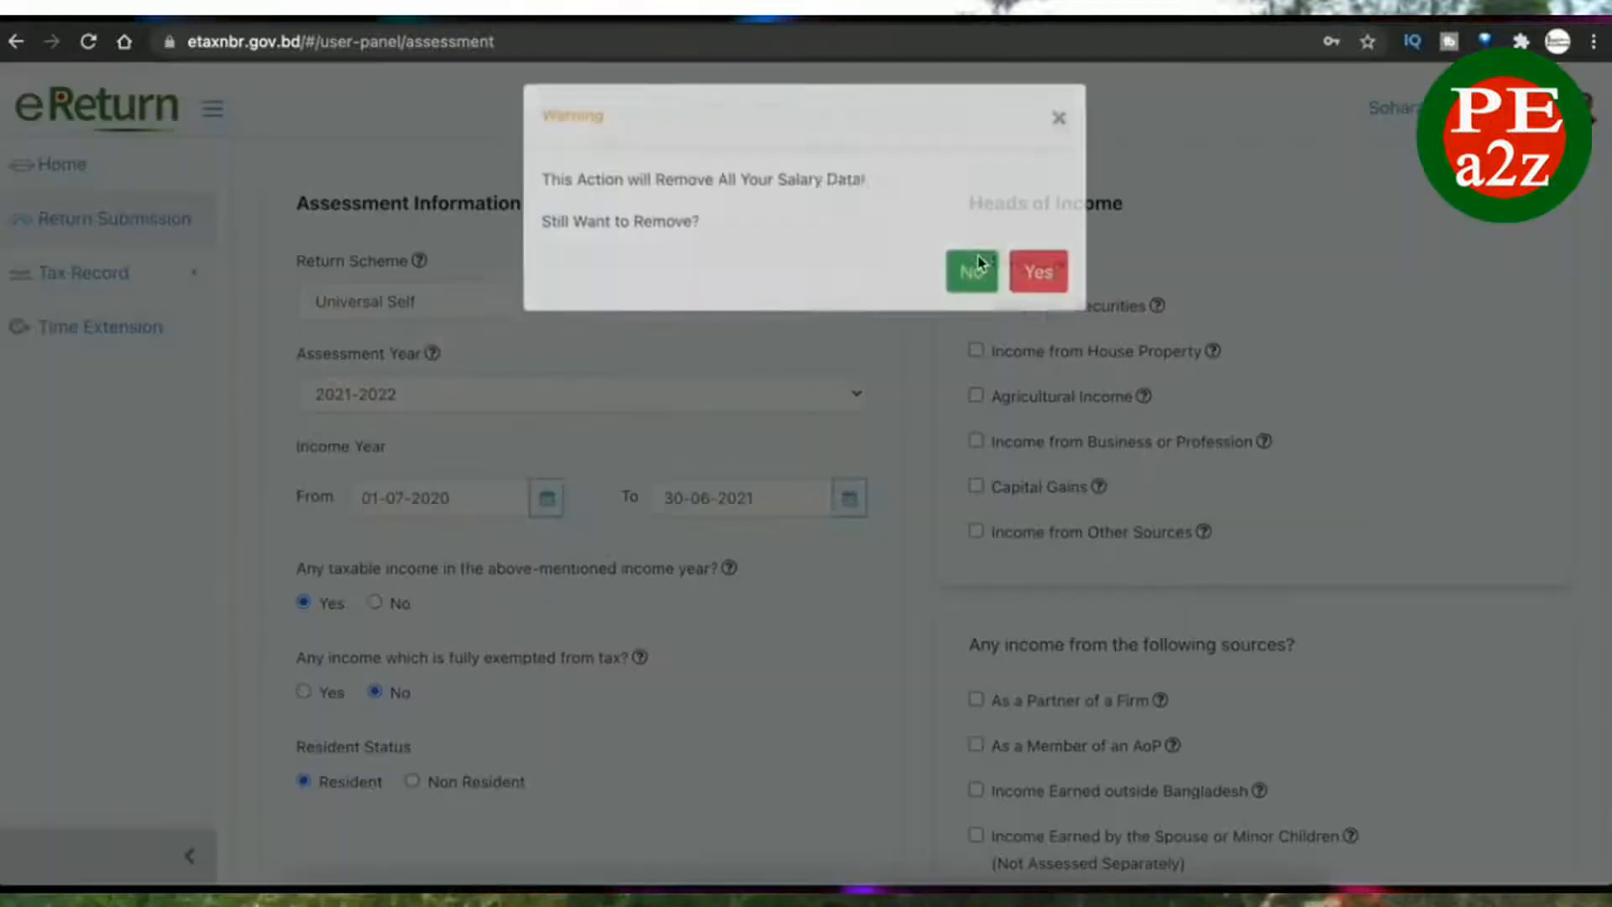
pyautogui.click(987, 279)
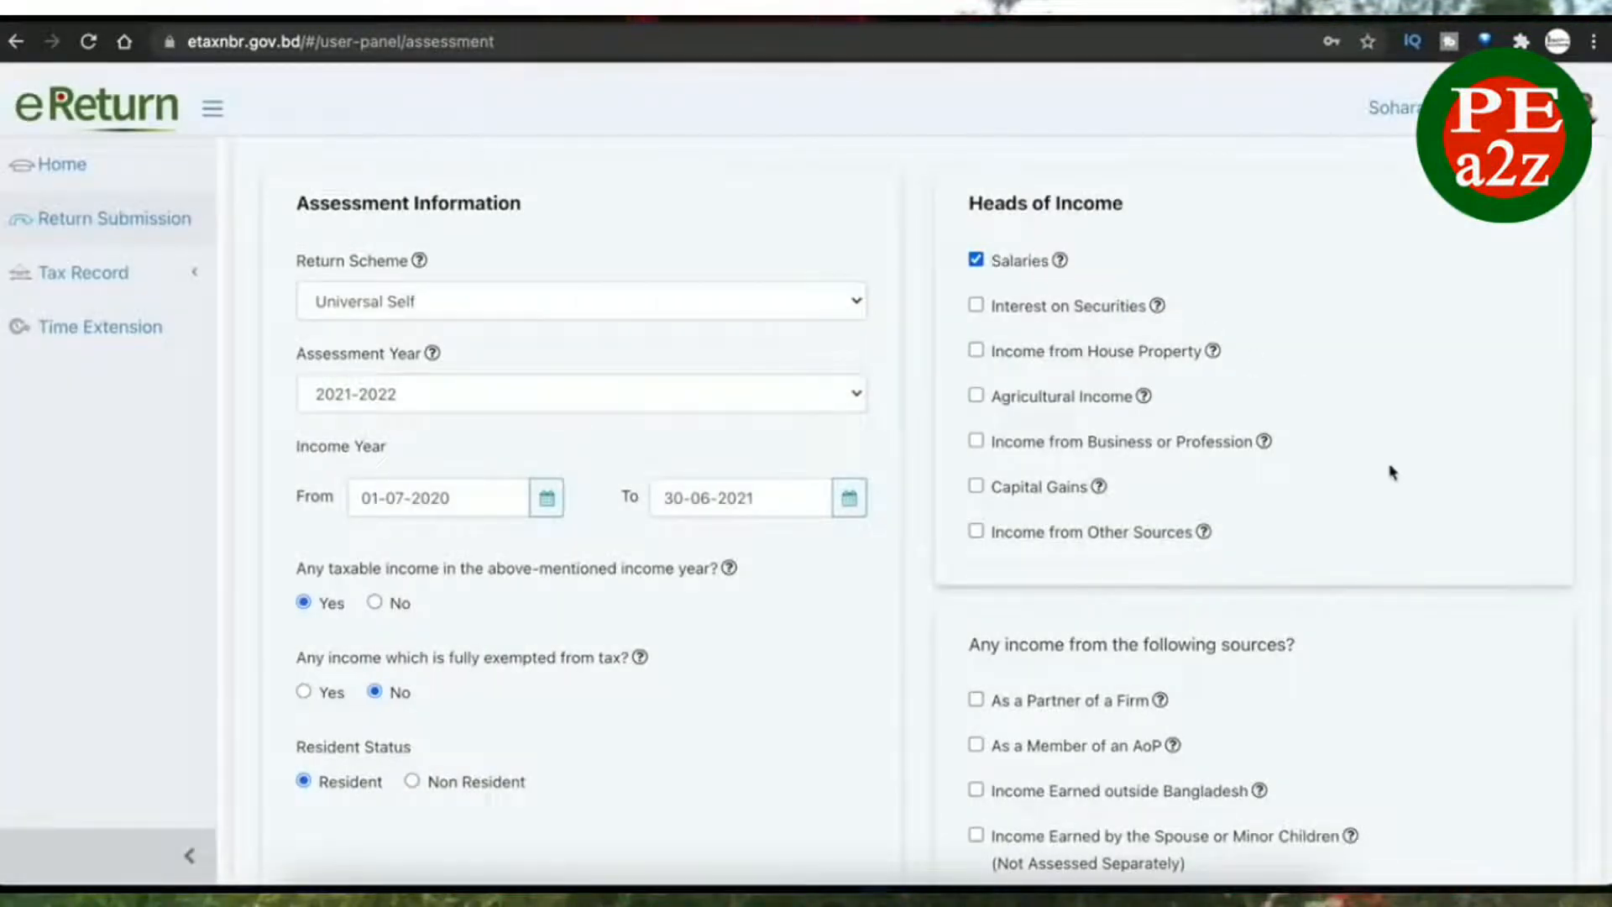
pyautogui.scroll(-1, 1392, 472)
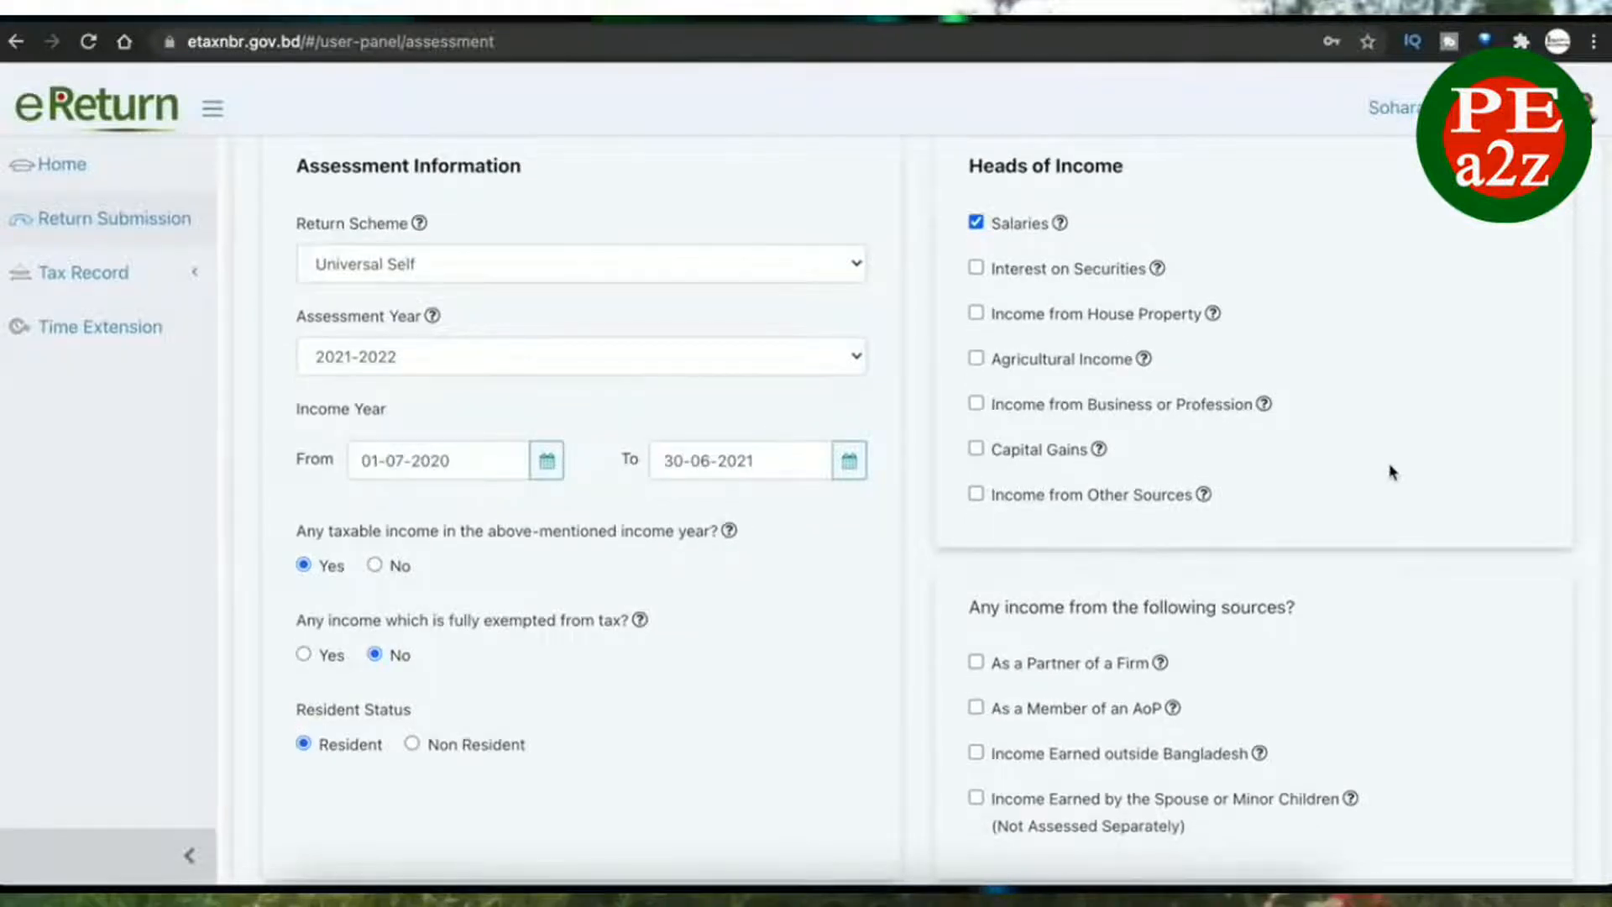
pyautogui.scroll(-4, 1392, 471)
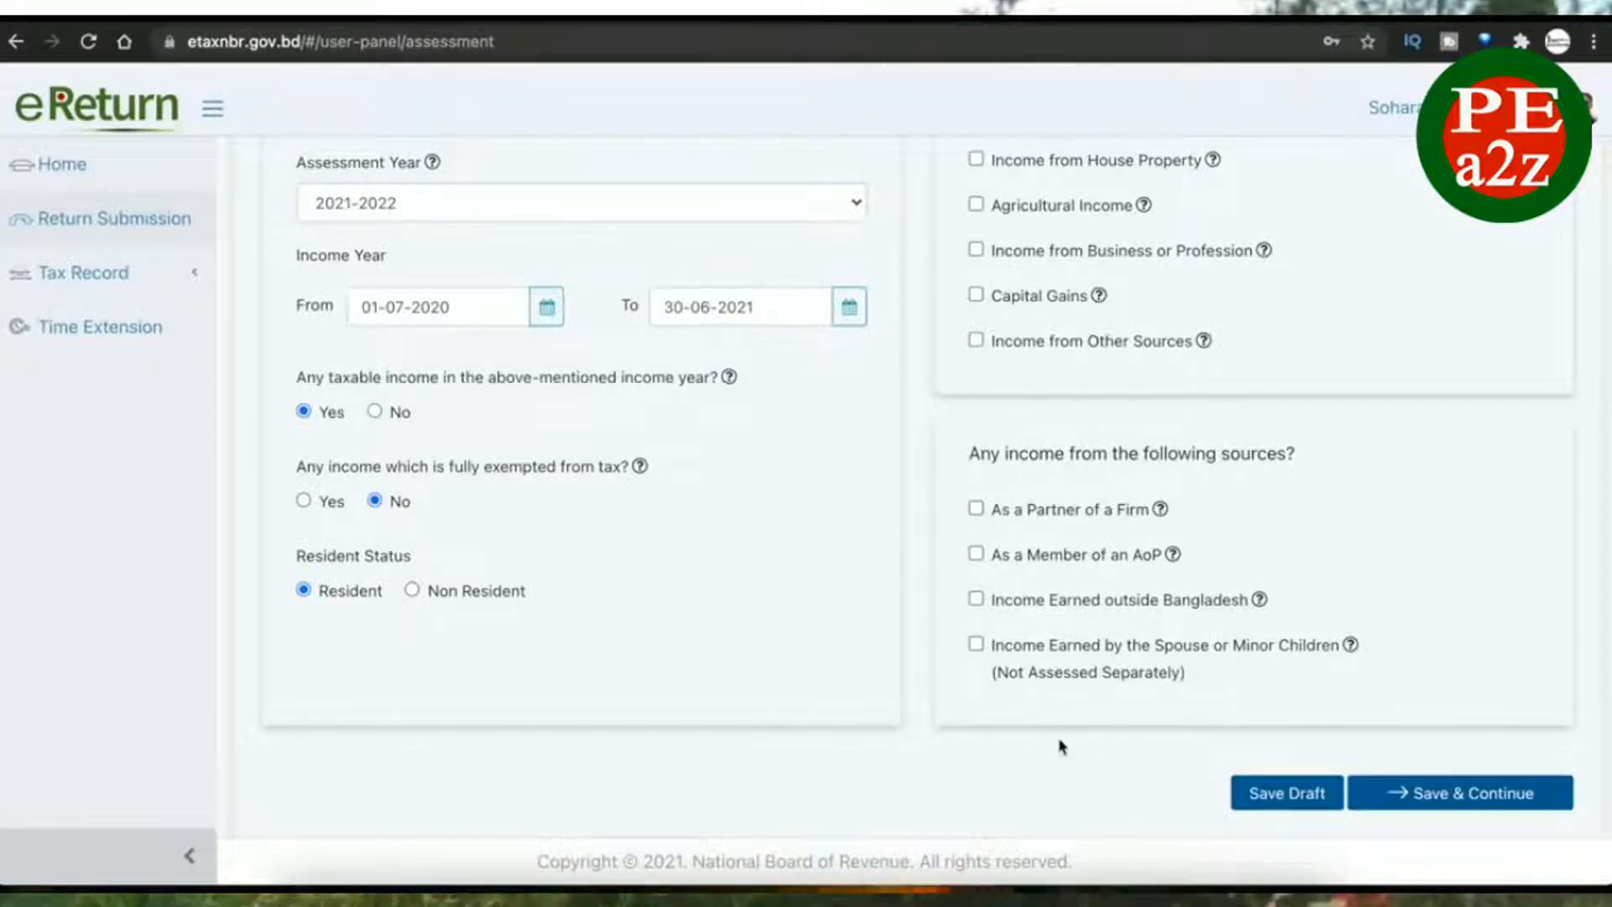
pyautogui.click(1450, 793)
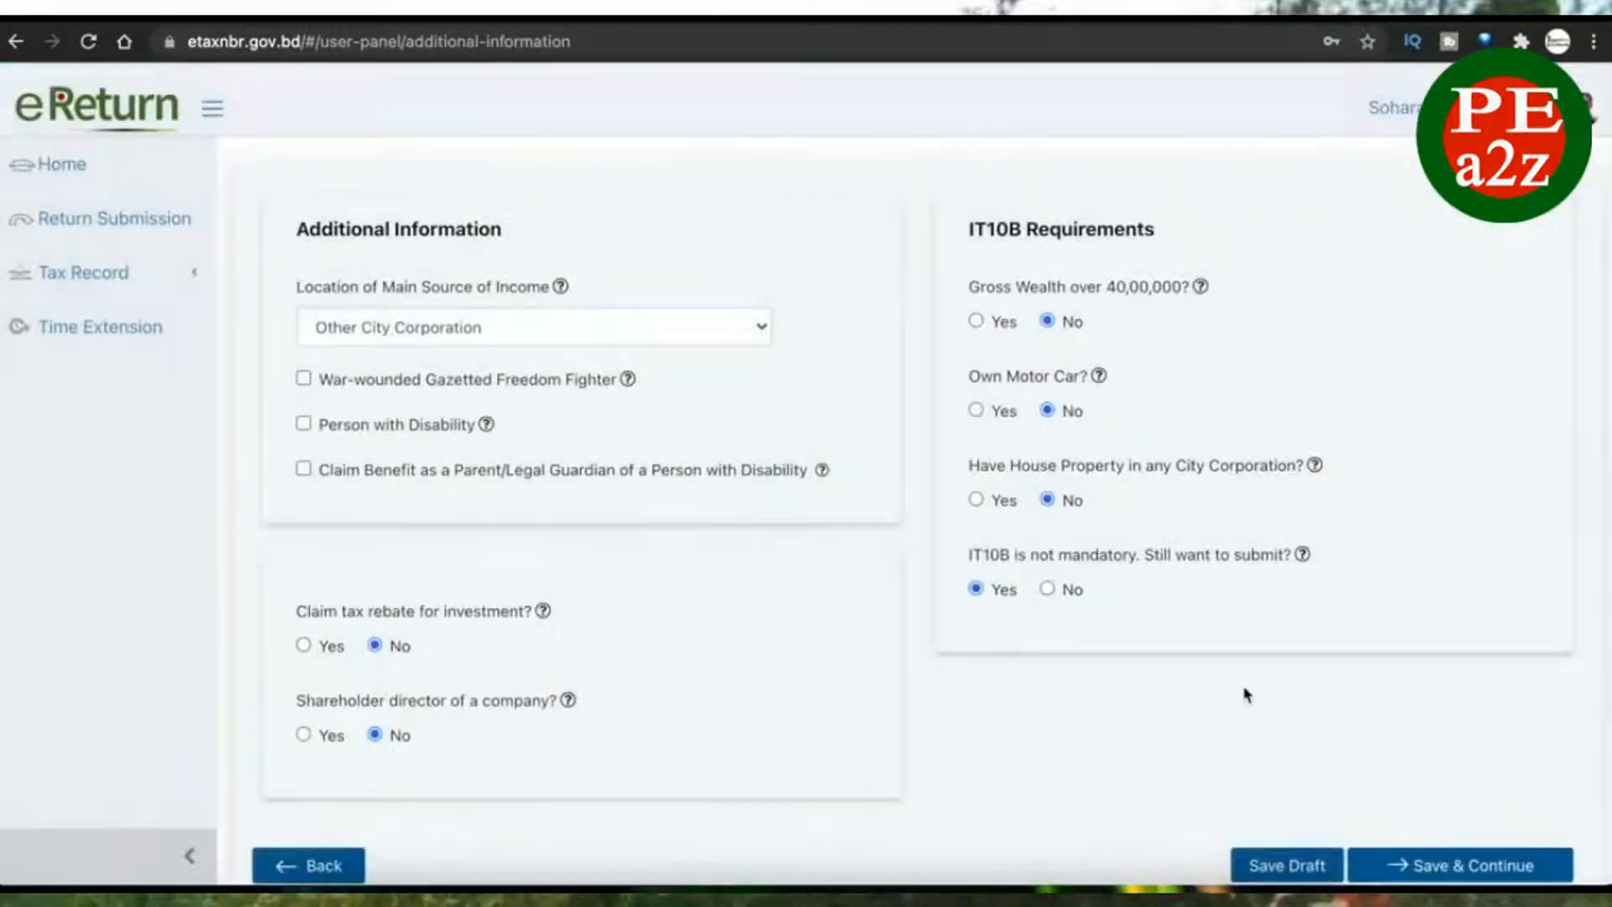
# - Set the location of the main source of income to Any Other Area, claim the investment tax rebate, and save to continue
pyautogui.click(739, 335)
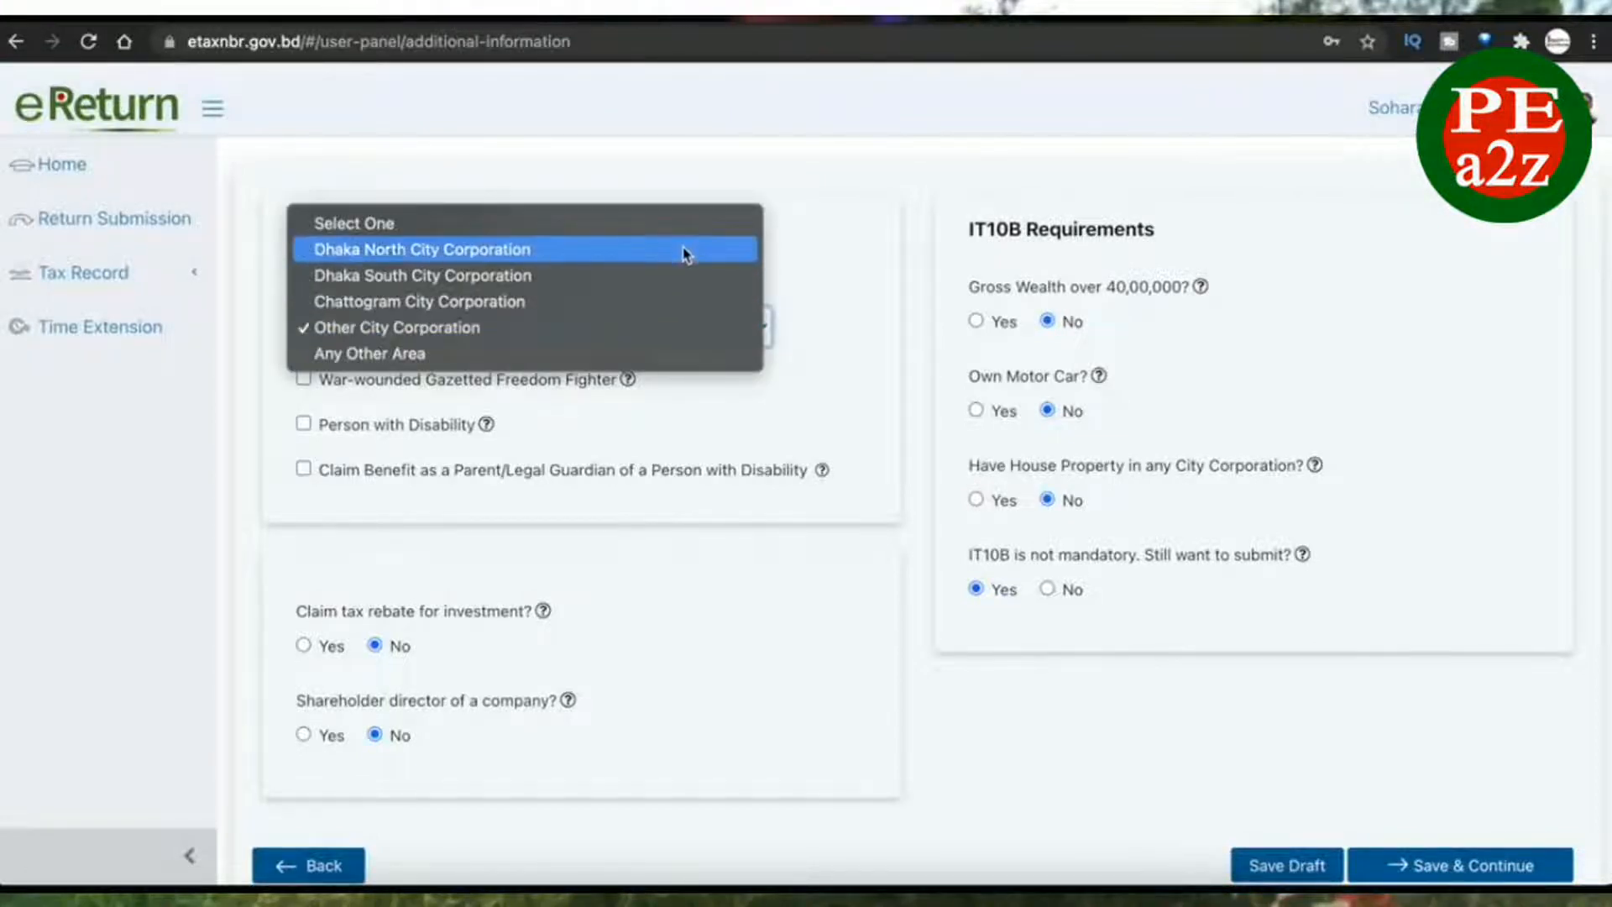
pyautogui.click(652, 351)
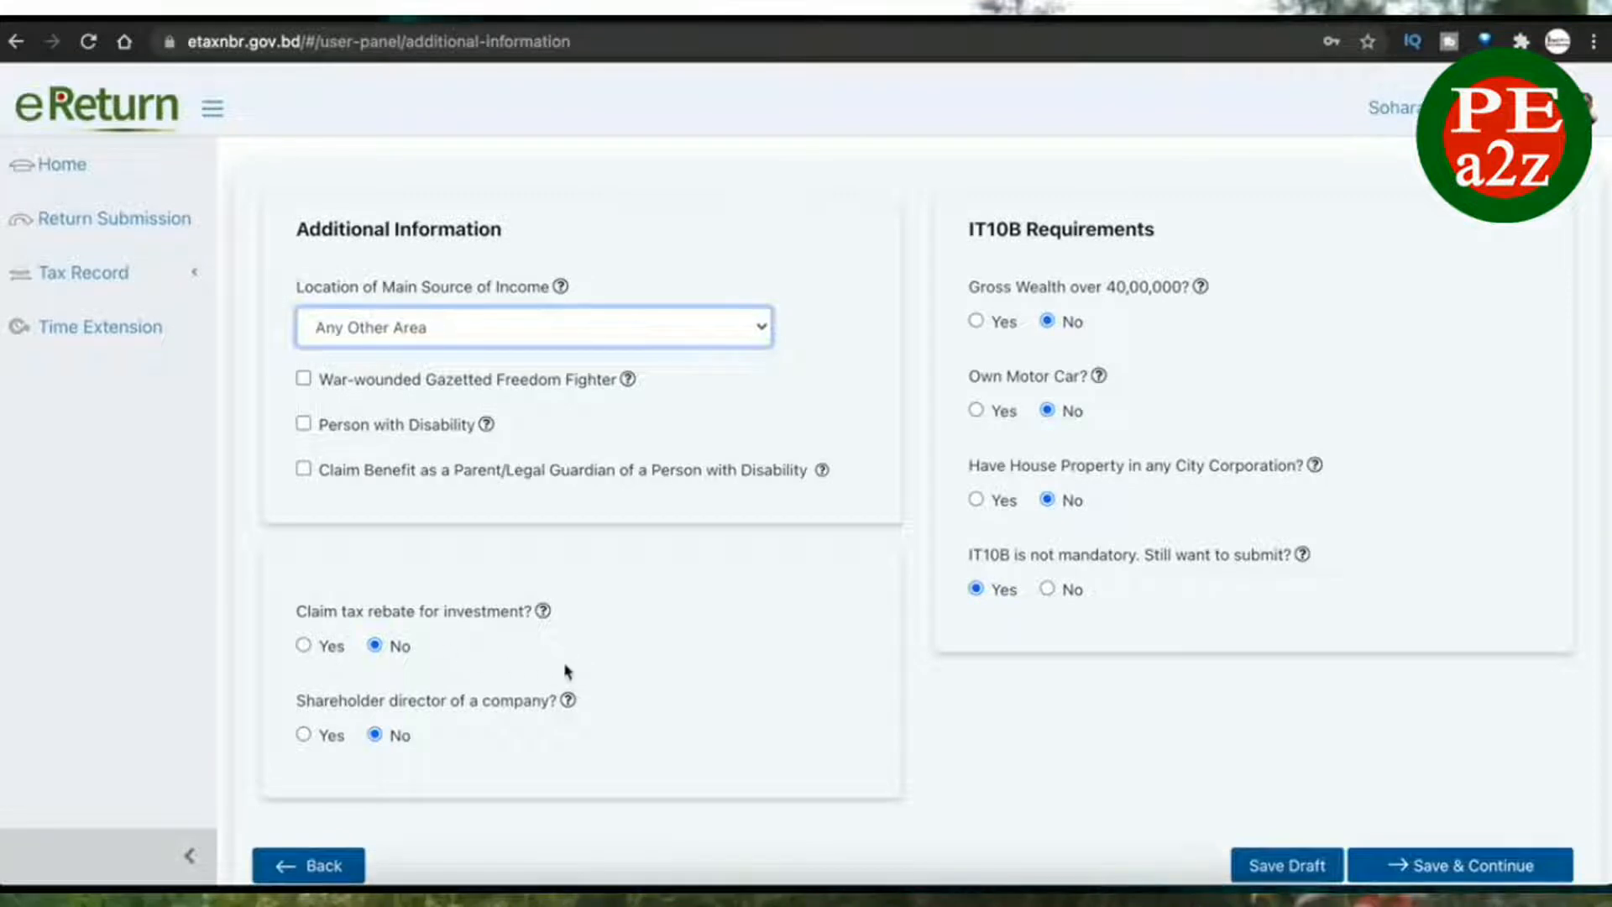
pyautogui.click(304, 646)
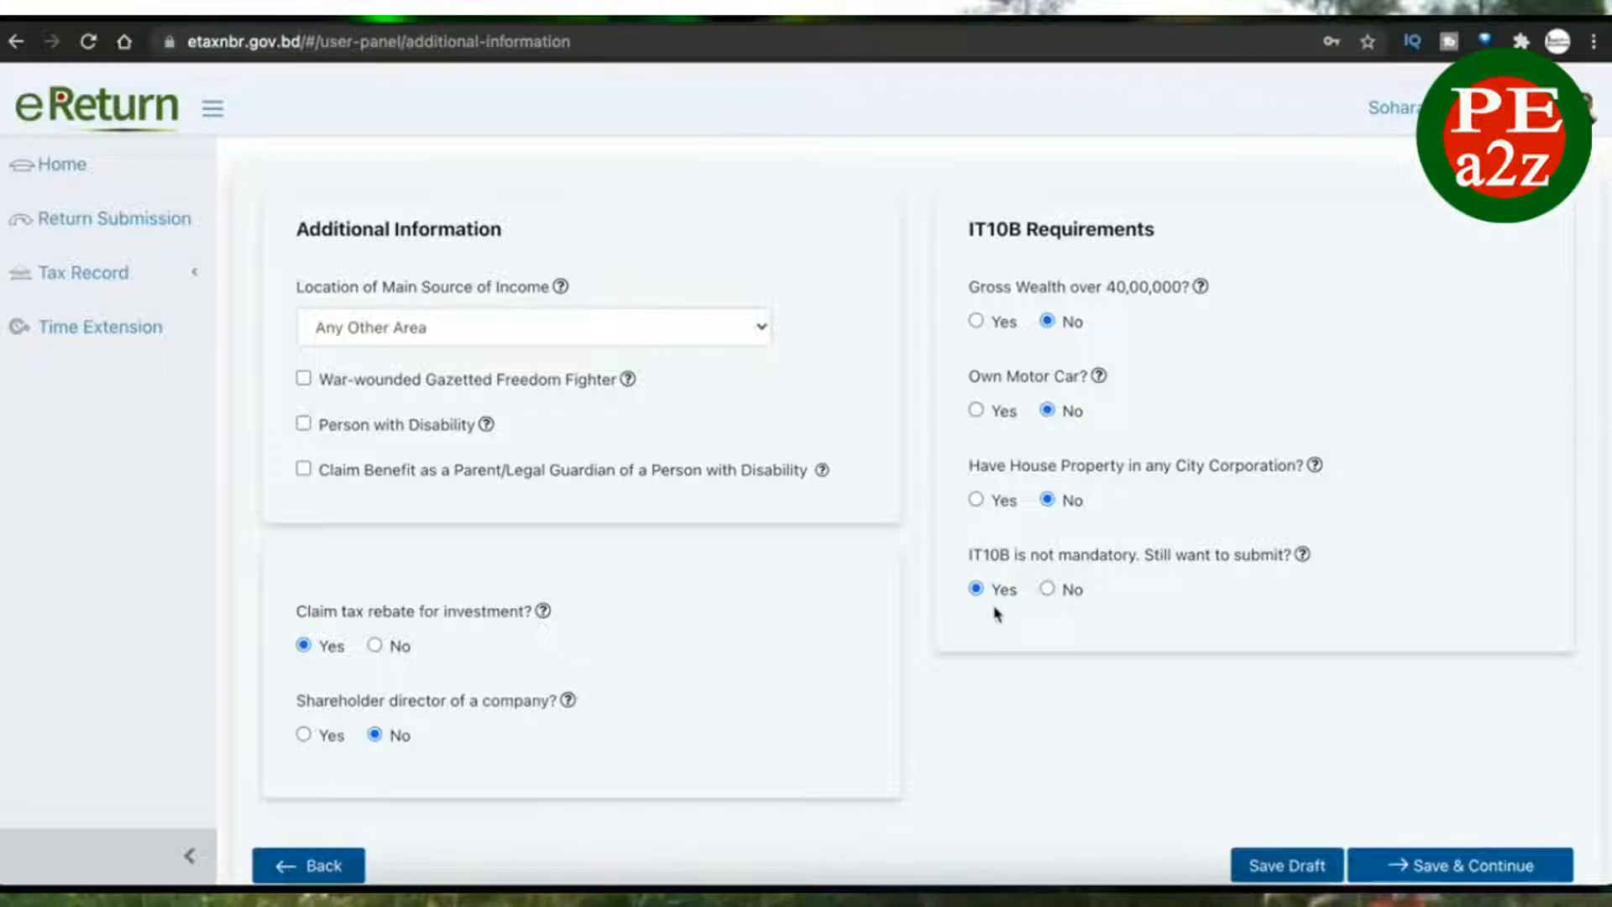
pyautogui.click(1436, 873)
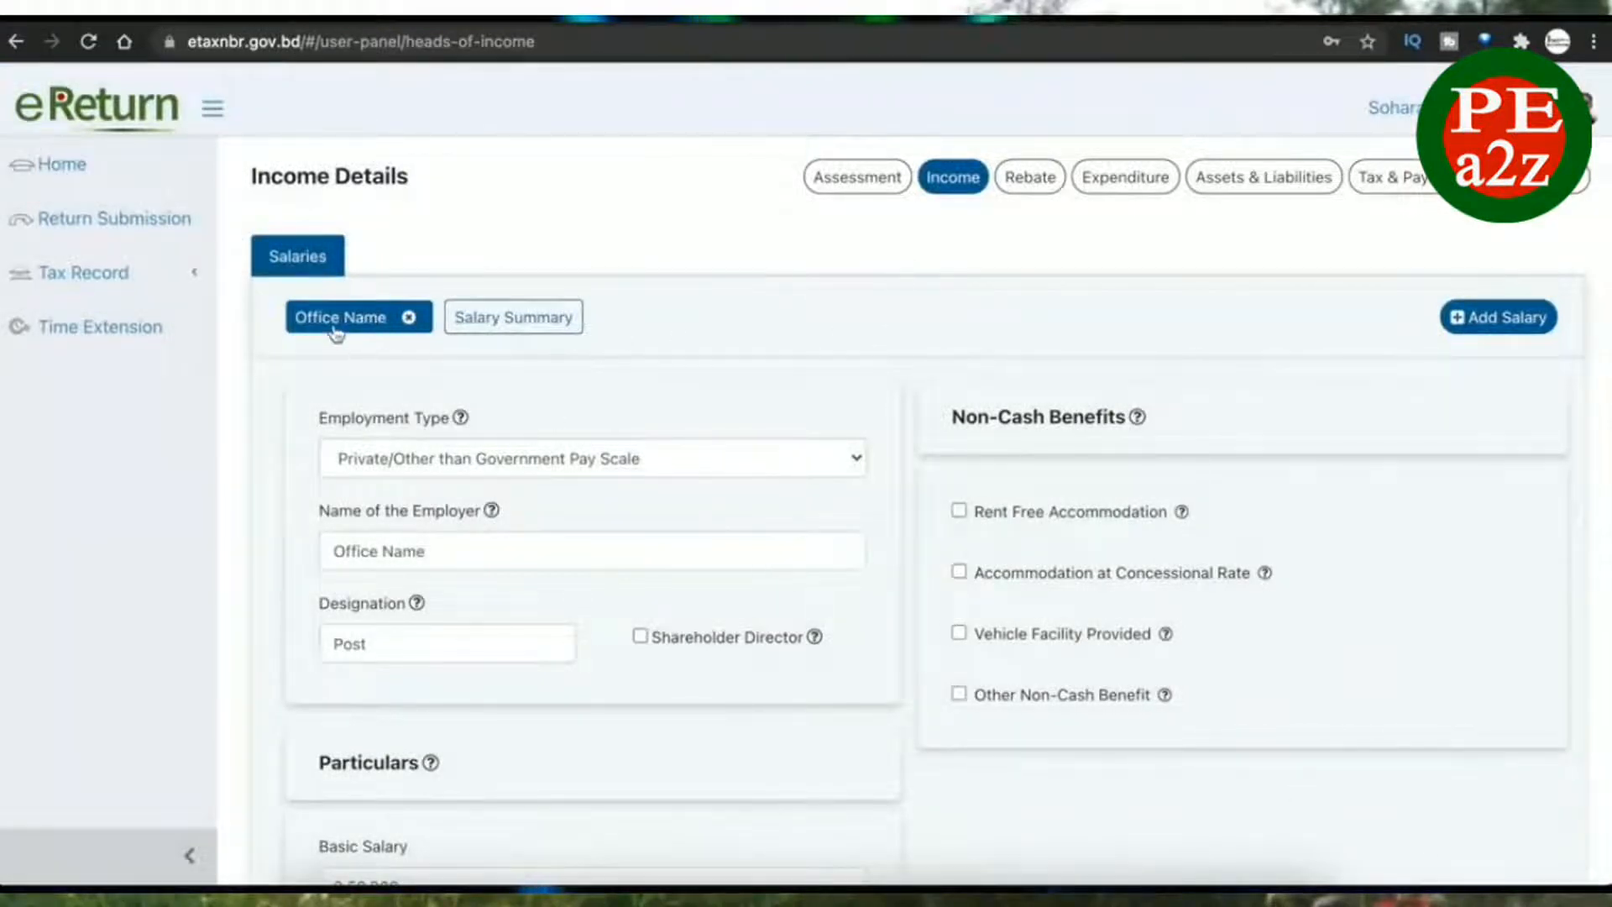
# - Select Private/Other than Government Pay Scale as the employment type, and check the employer name and designation
pyautogui.click(670, 460)
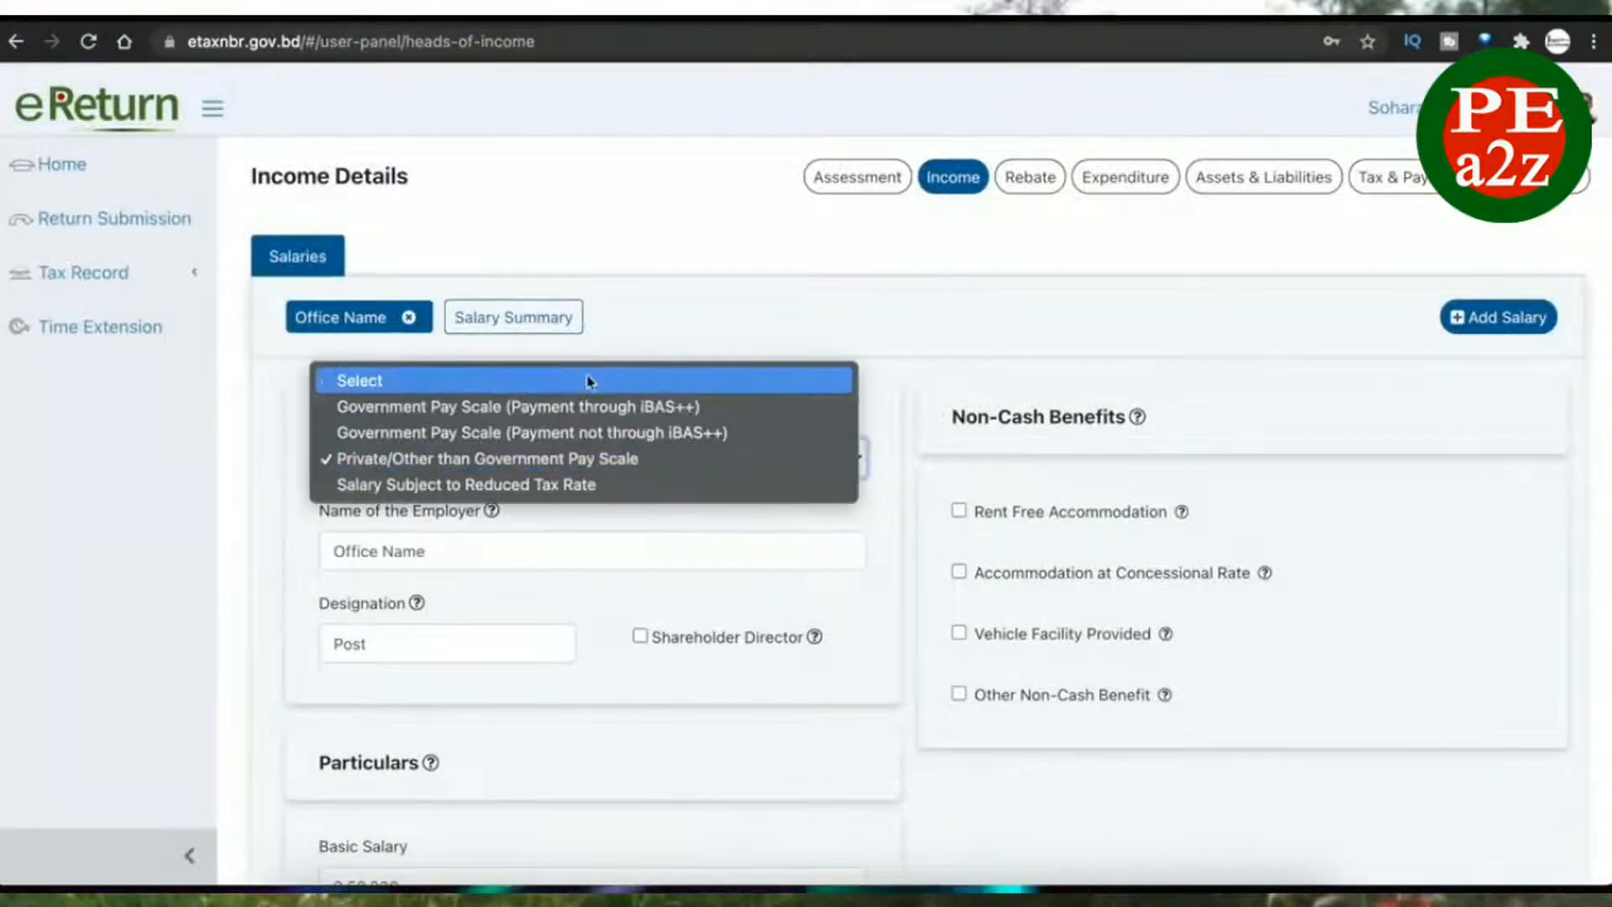
pyautogui.click(590, 468)
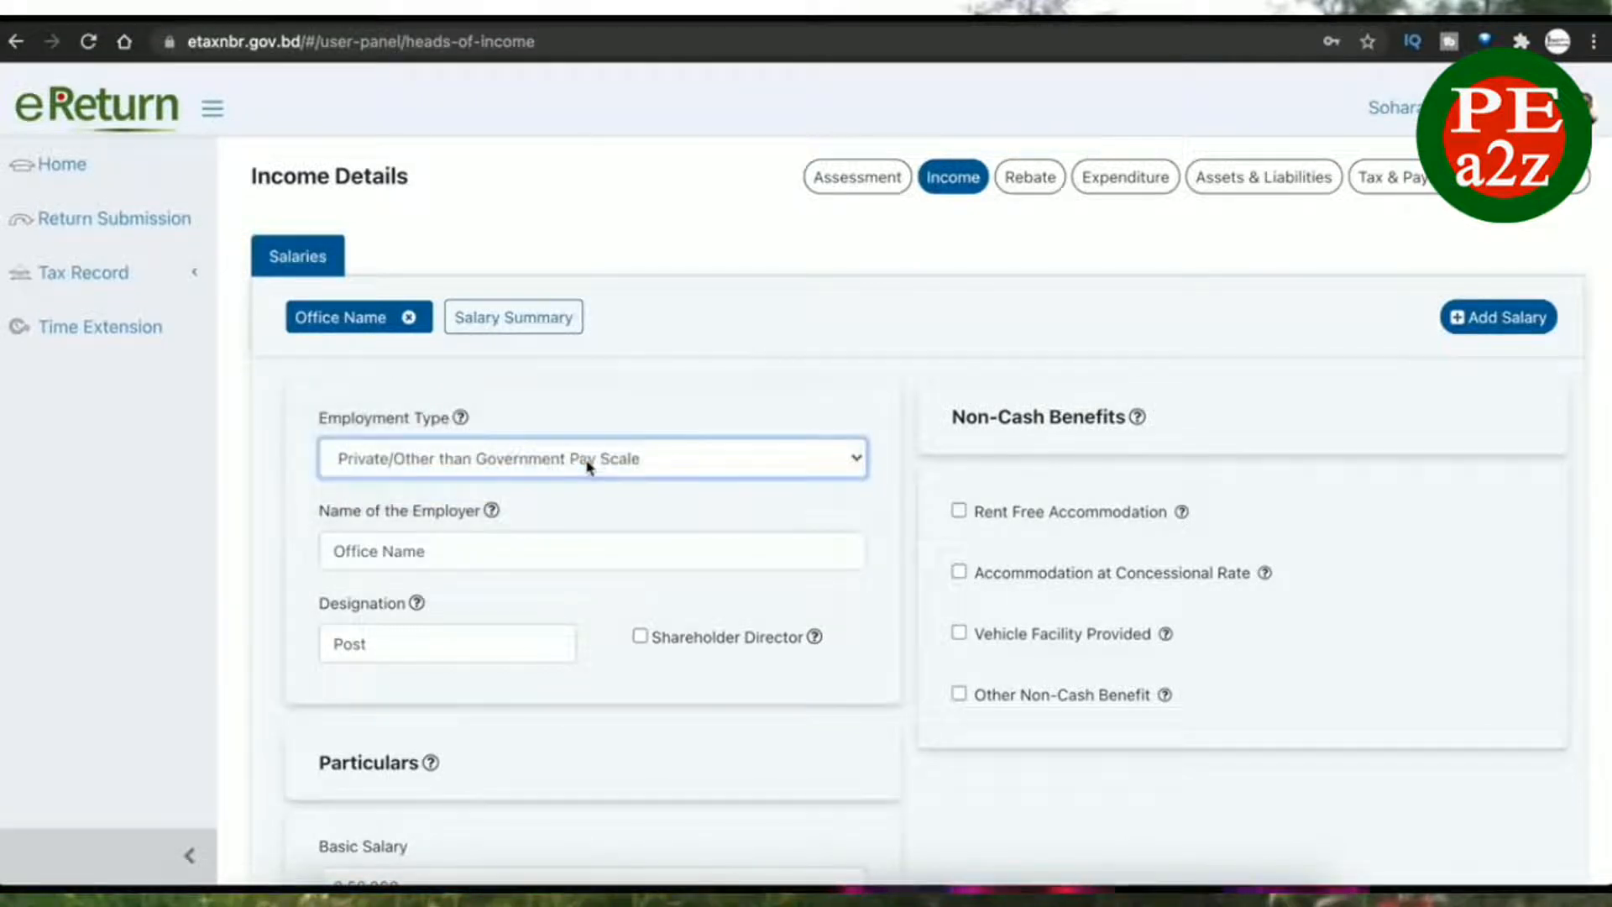
pyautogui.click(508, 547)
pyautogui.moveTo(508, 546); pyautogui.dragTo(316, 547)
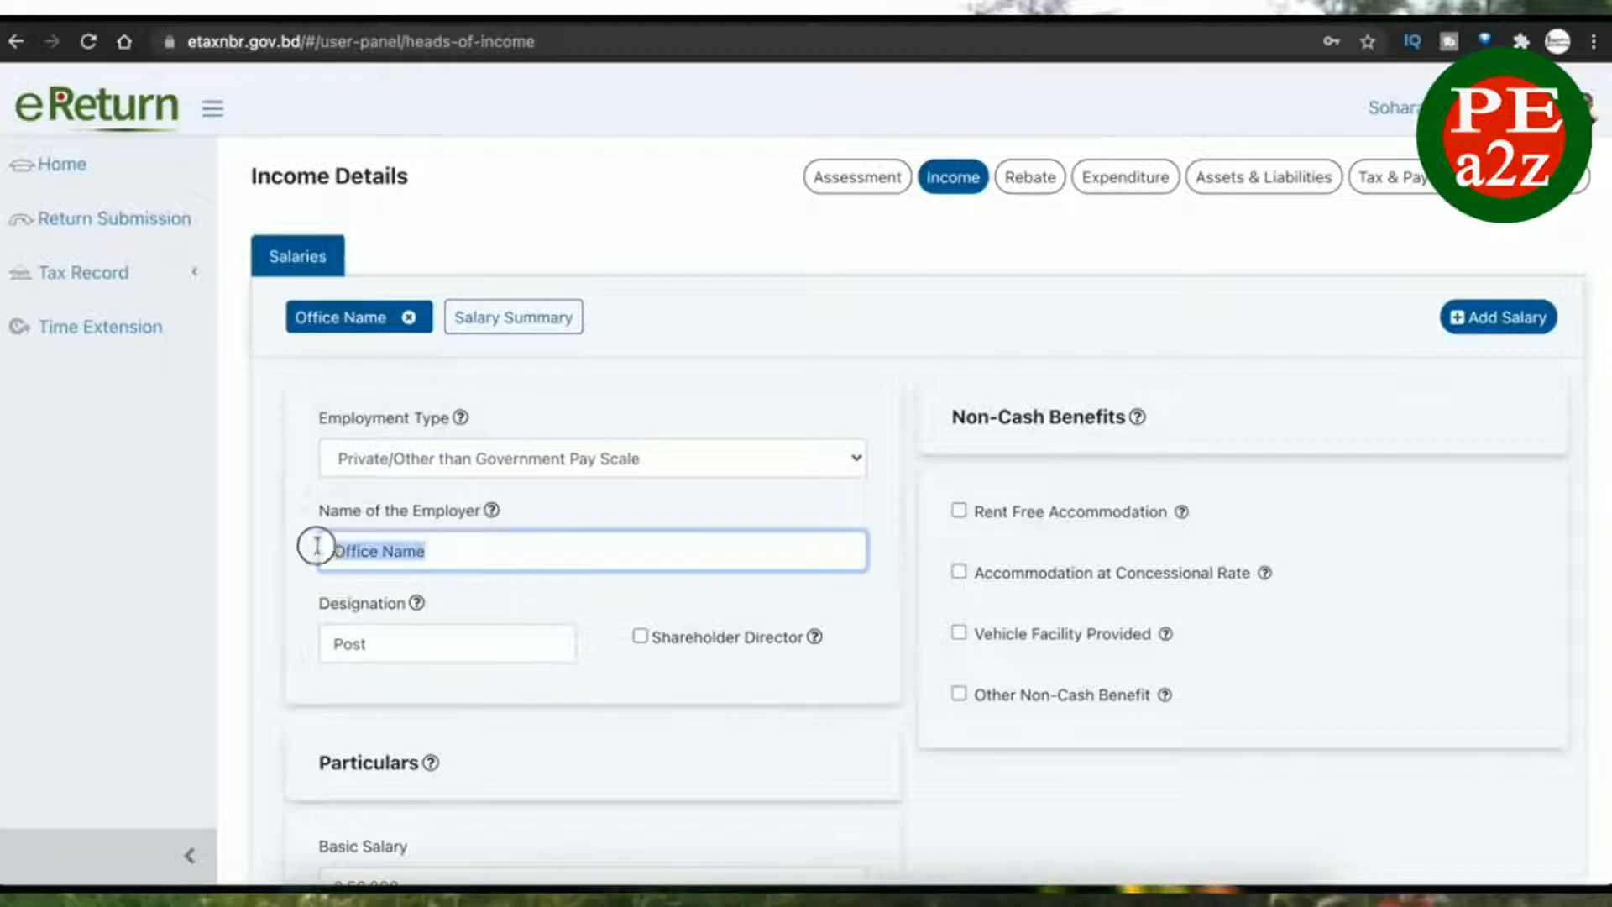
pyautogui.click(439, 640)
pyautogui.moveTo(358, 642); pyautogui.dragTo(468, 640)
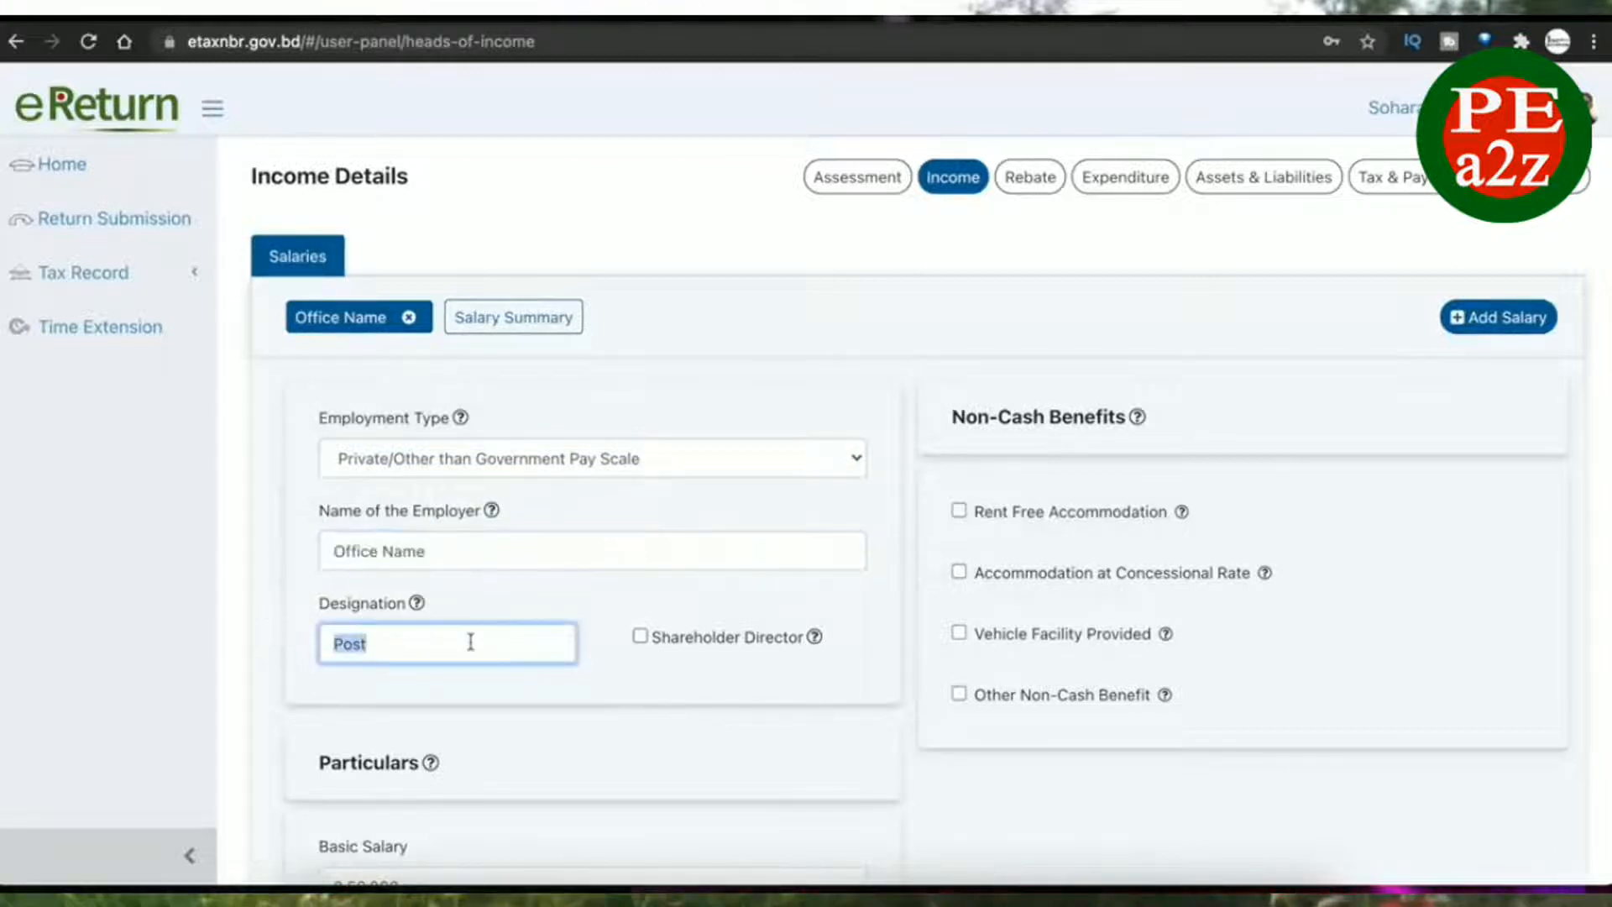
pyautogui.click(583, 601)
# - Review the basic salary, house rent, medical, conveyance and festival bonus amounts in the salary particulars
pyautogui.scroll(-5, 583, 601)
pyautogui.scroll(-3, 583, 592)
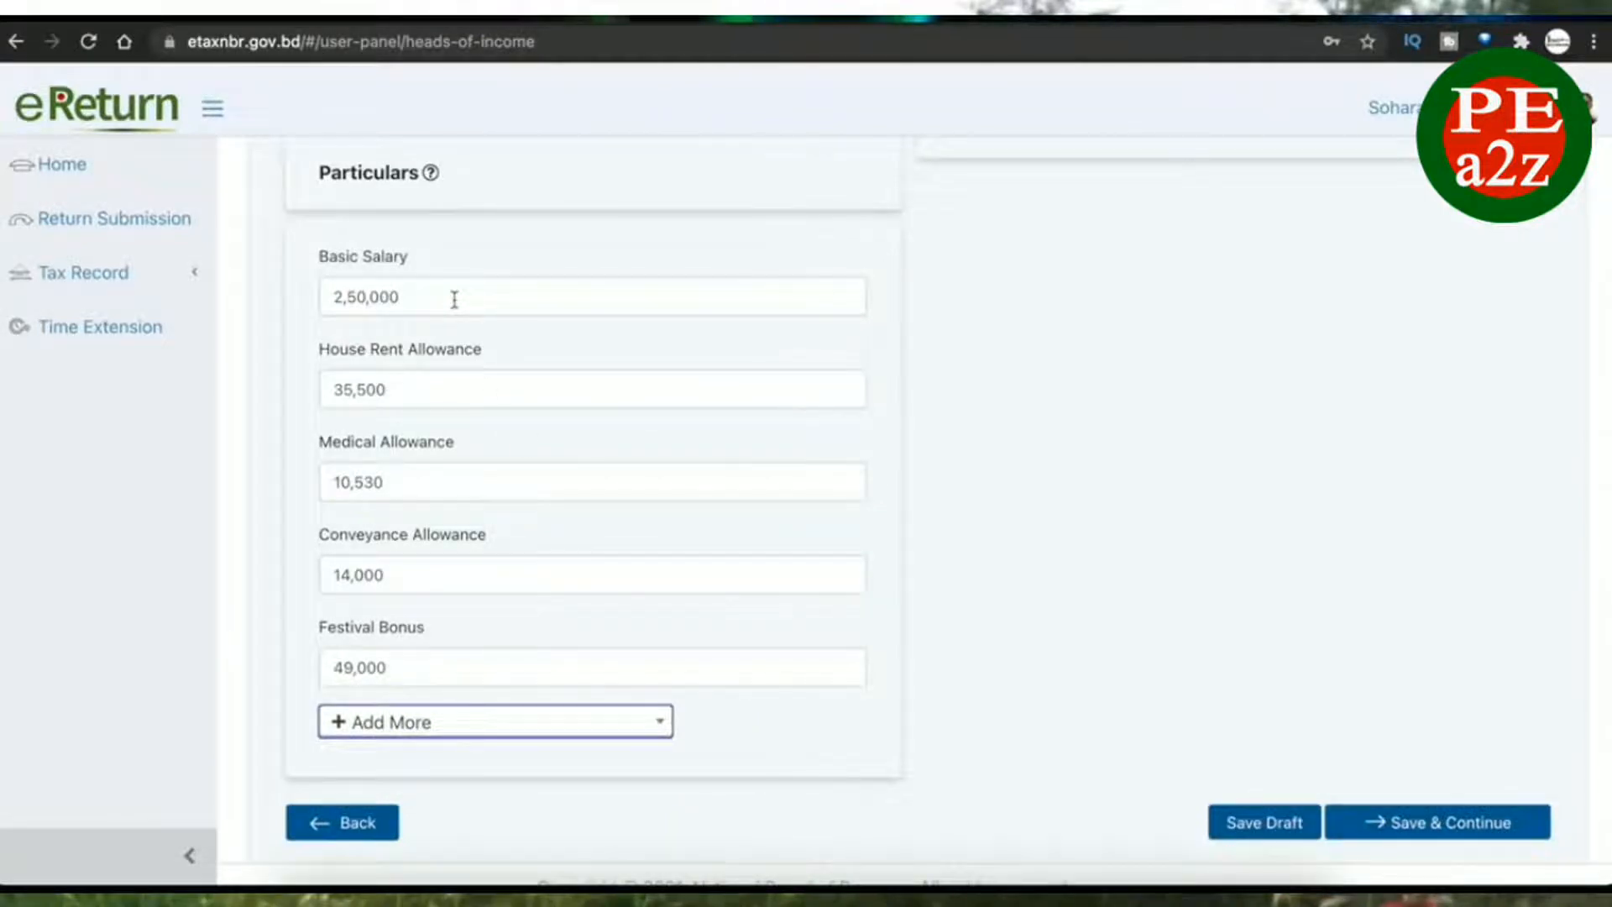
pyautogui.moveTo(453, 300); pyautogui.dragTo(288, 299)
pyautogui.click(495, 304)
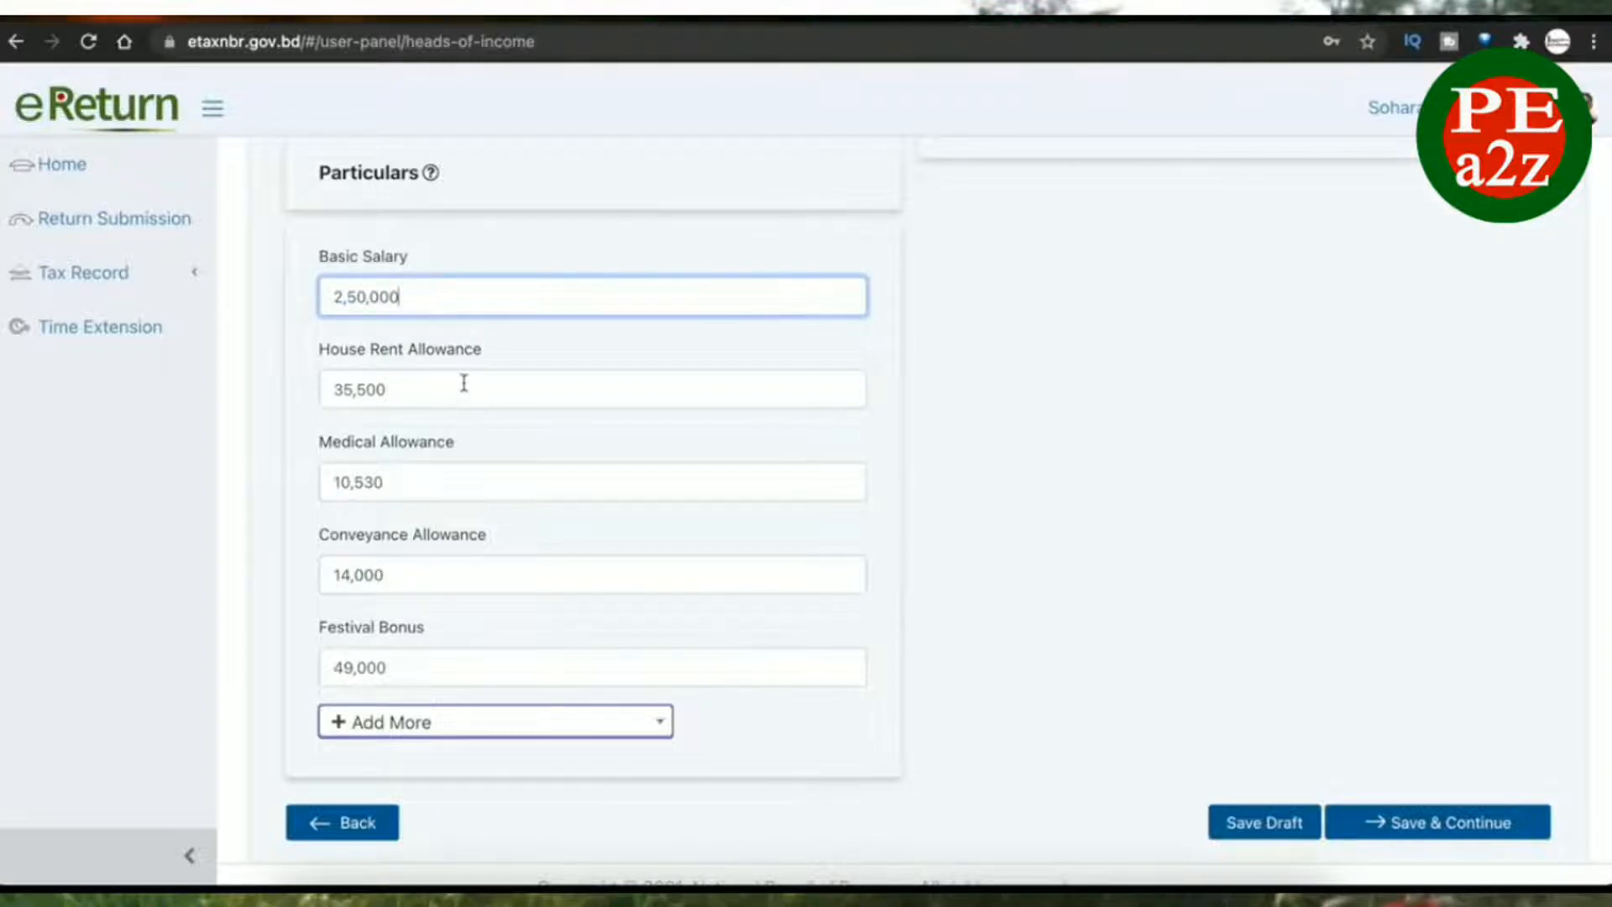
pyautogui.moveTo(464, 383); pyautogui.dragTo(321, 389)
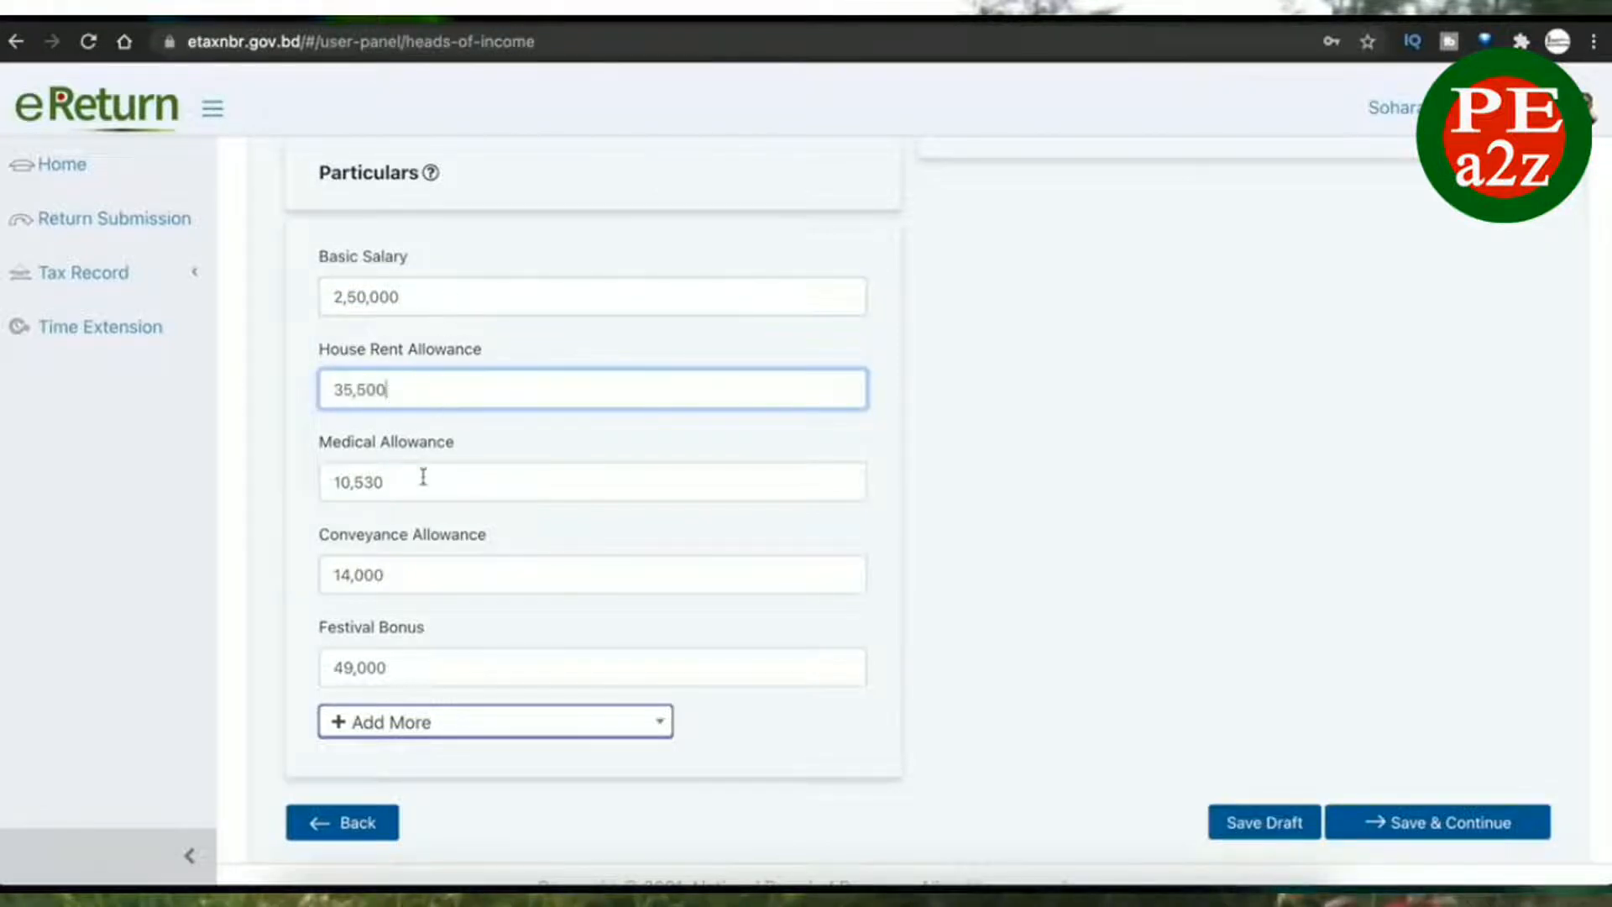
pyautogui.moveTo(421, 471); pyautogui.dragTo(281, 474)
pyautogui.click(429, 585)
pyautogui.moveTo(429, 585); pyautogui.dragTo(277, 569)
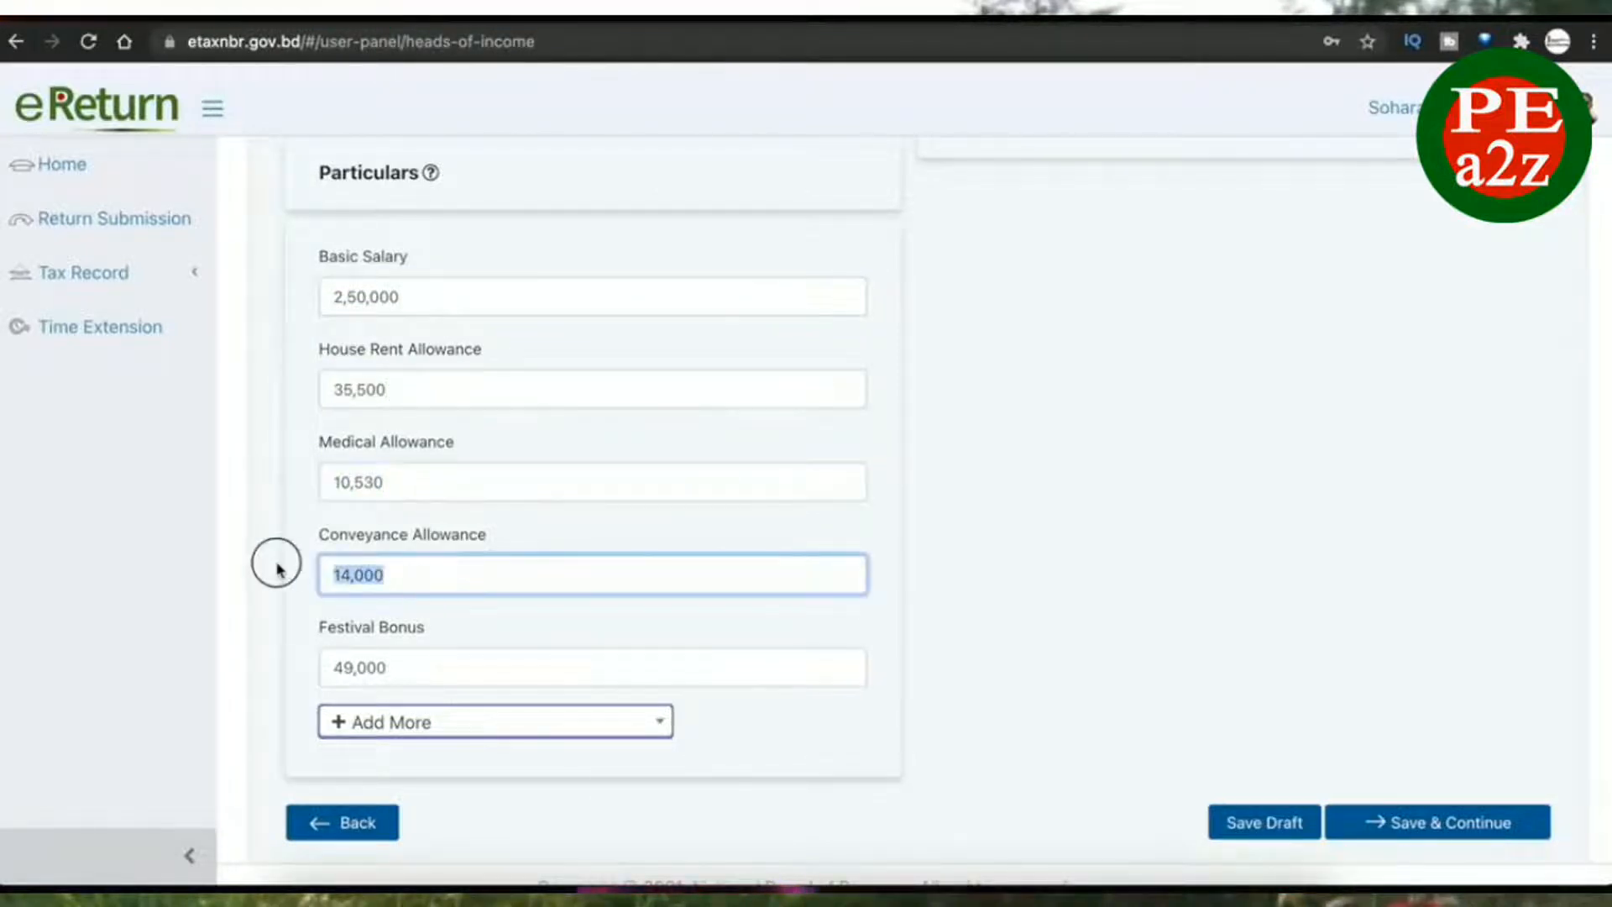
pyautogui.moveTo(436, 667); pyautogui.dragTo(269, 672)
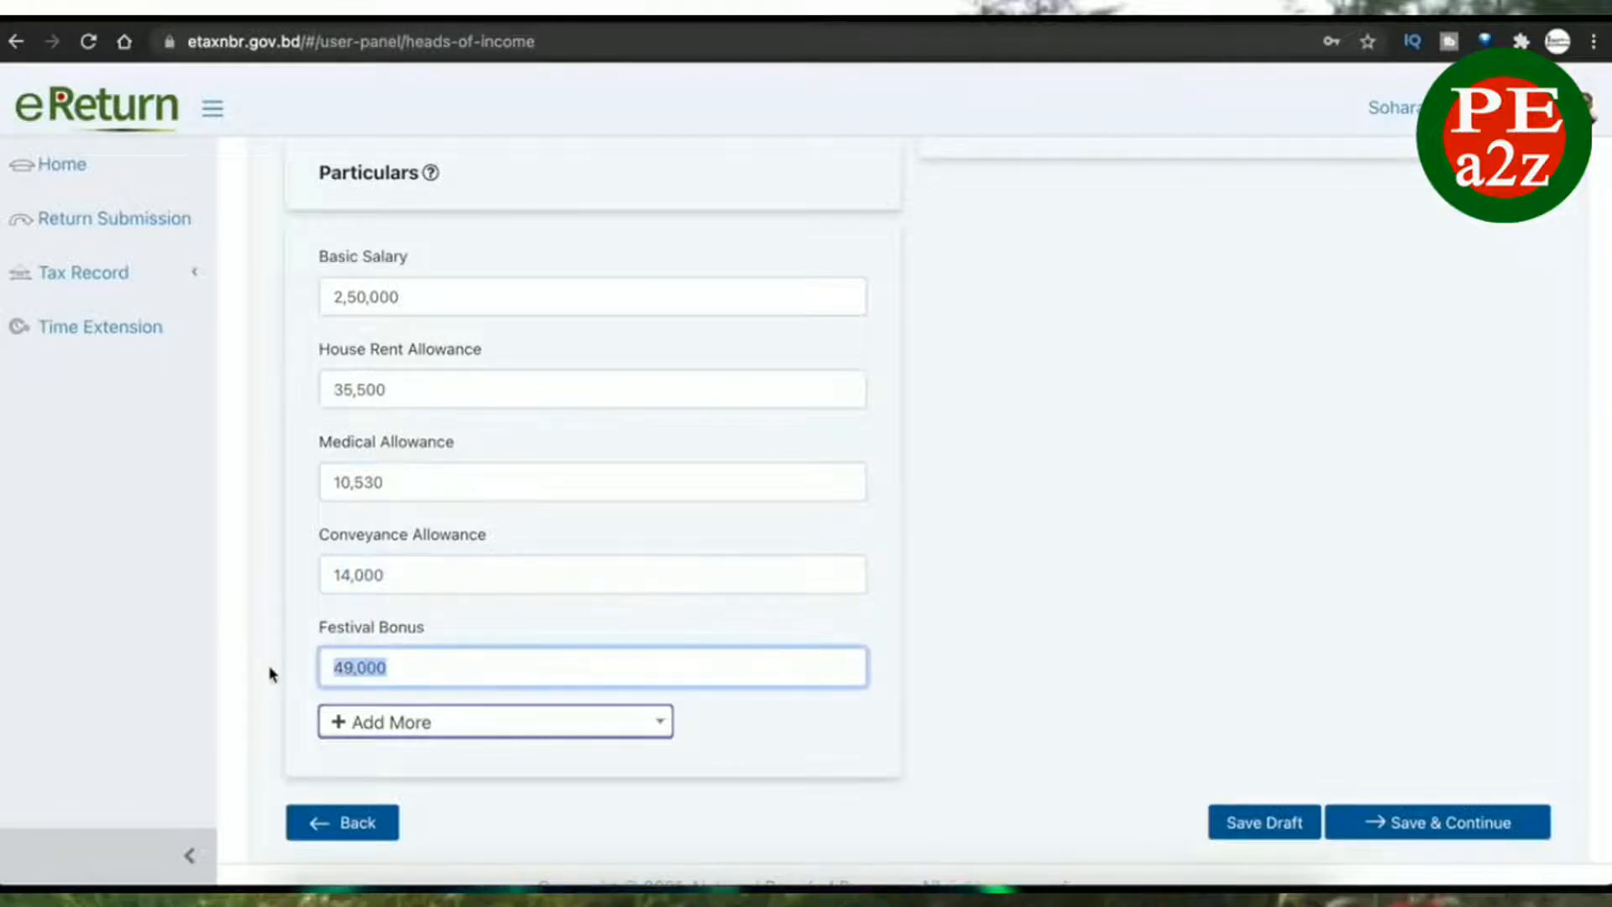
pyautogui.click(270, 672)
# - Compare the basic salary with the festival bonus, and look over the non-cash benefit options
pyautogui.moveTo(424, 296); pyautogui.dragTo(310, 295)
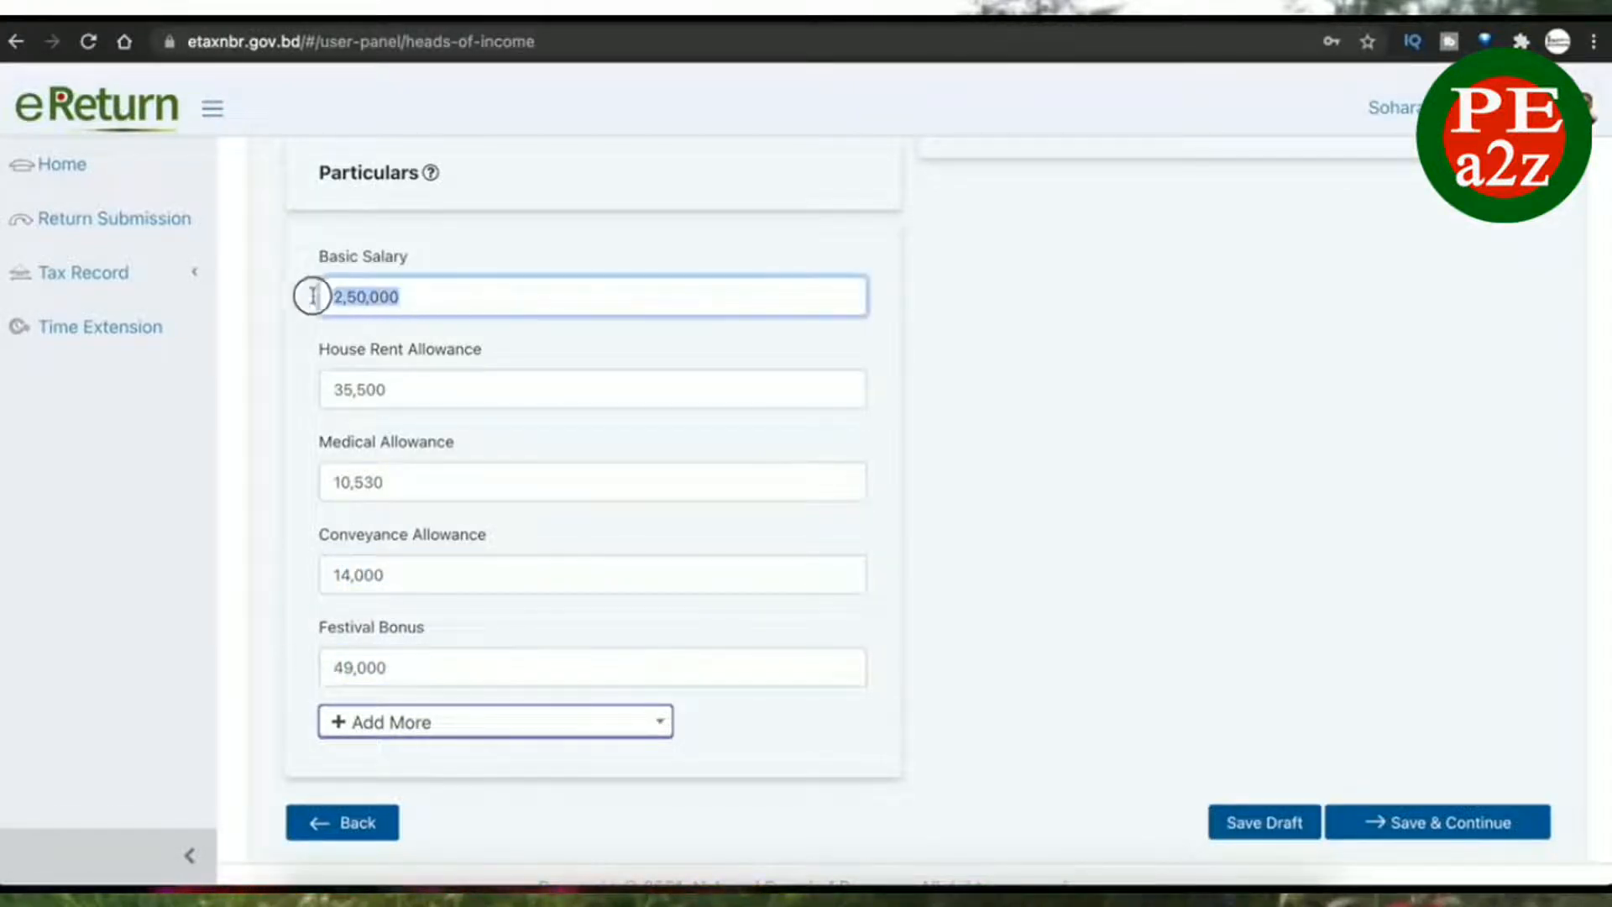
pyautogui.moveTo(436, 669); pyautogui.dragTo(275, 667)
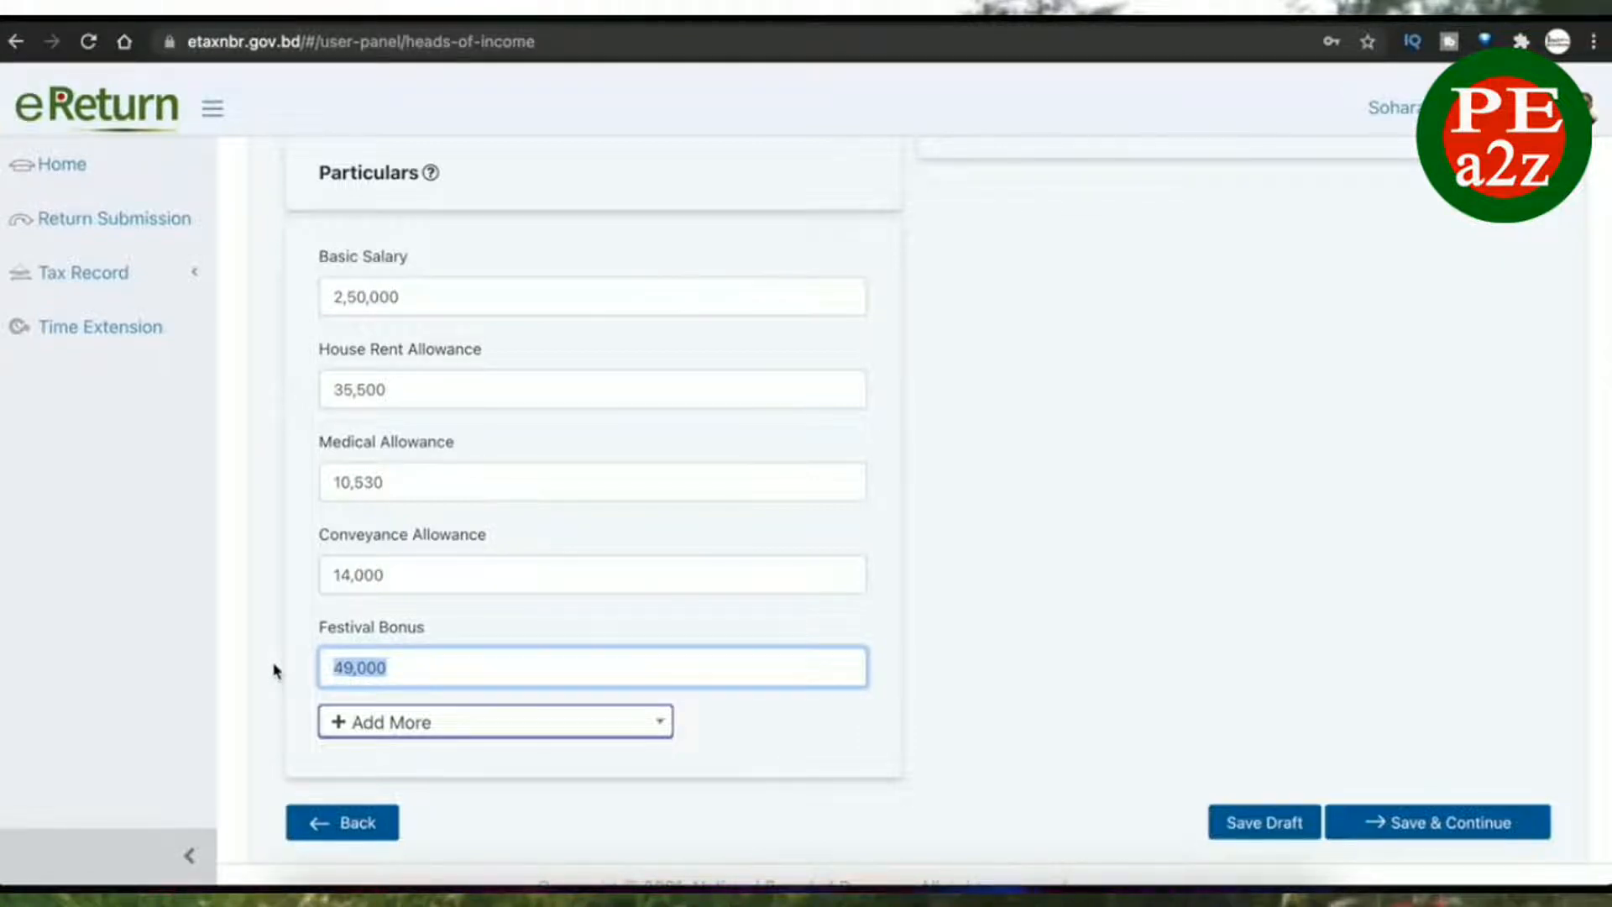
pyautogui.click(275, 669)
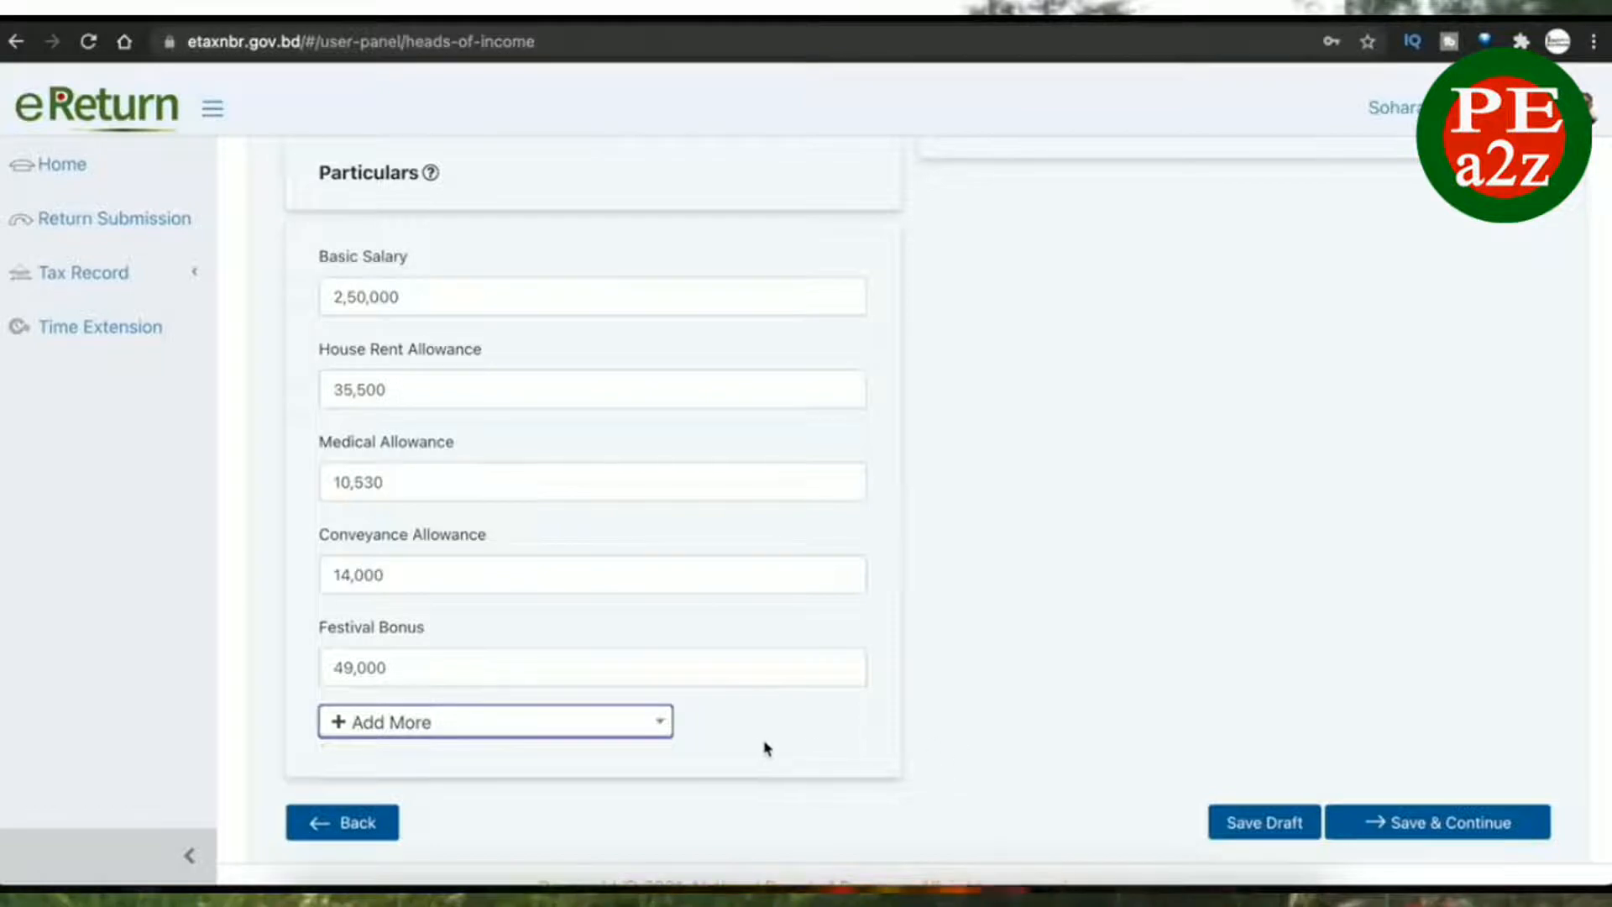
pyautogui.doubleClick(406, 299)
pyautogui.click(432, 655)
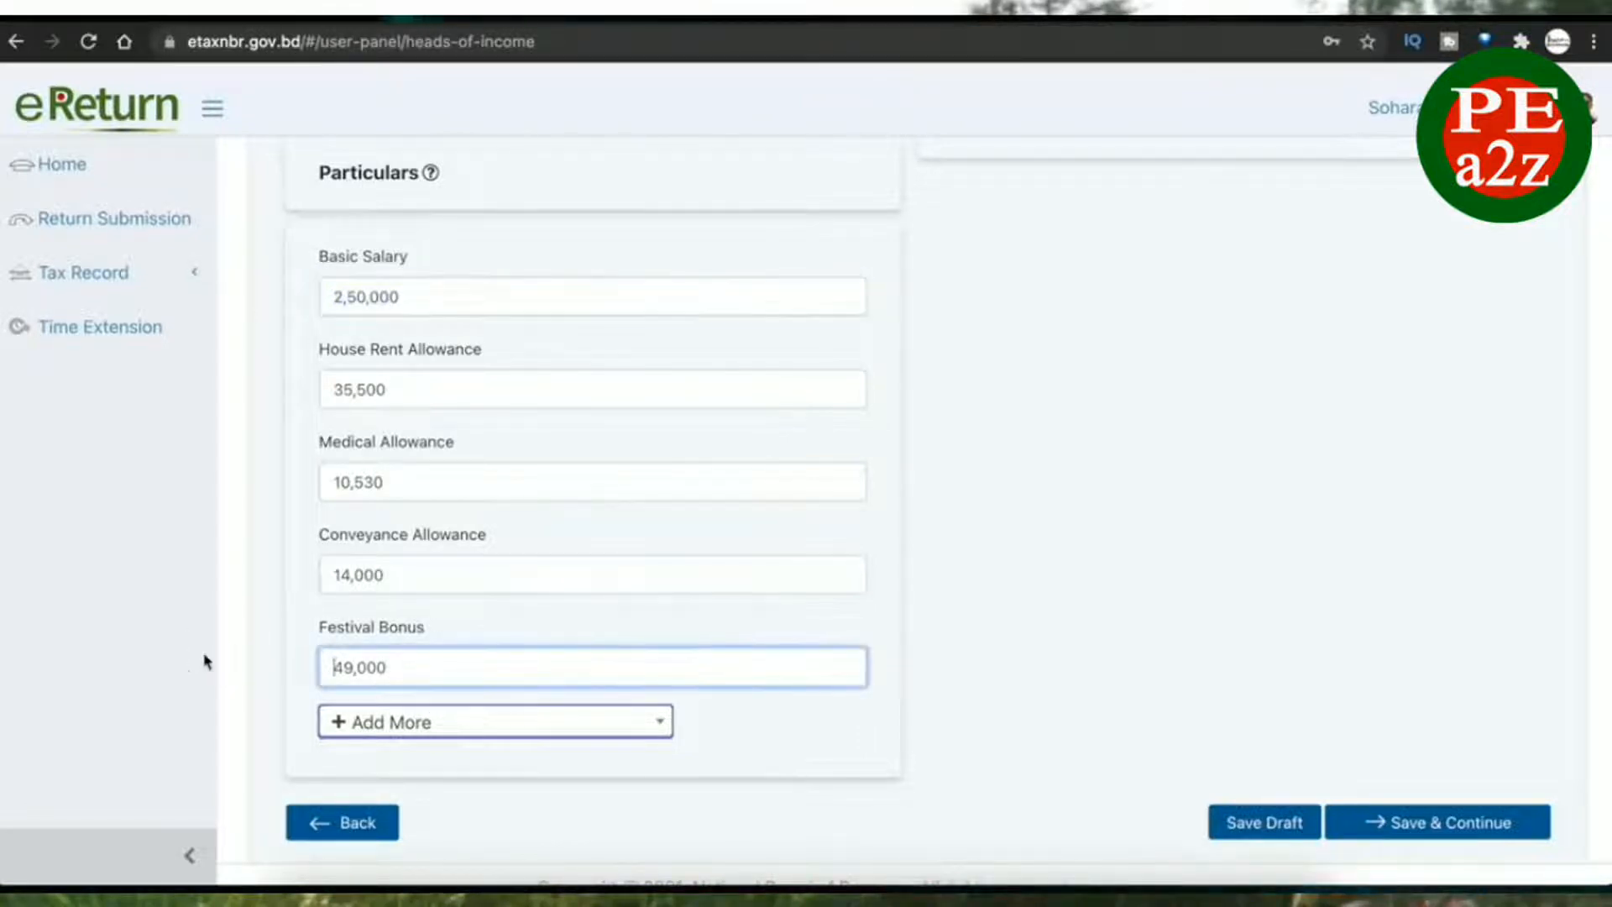
pyautogui.click(1068, 589)
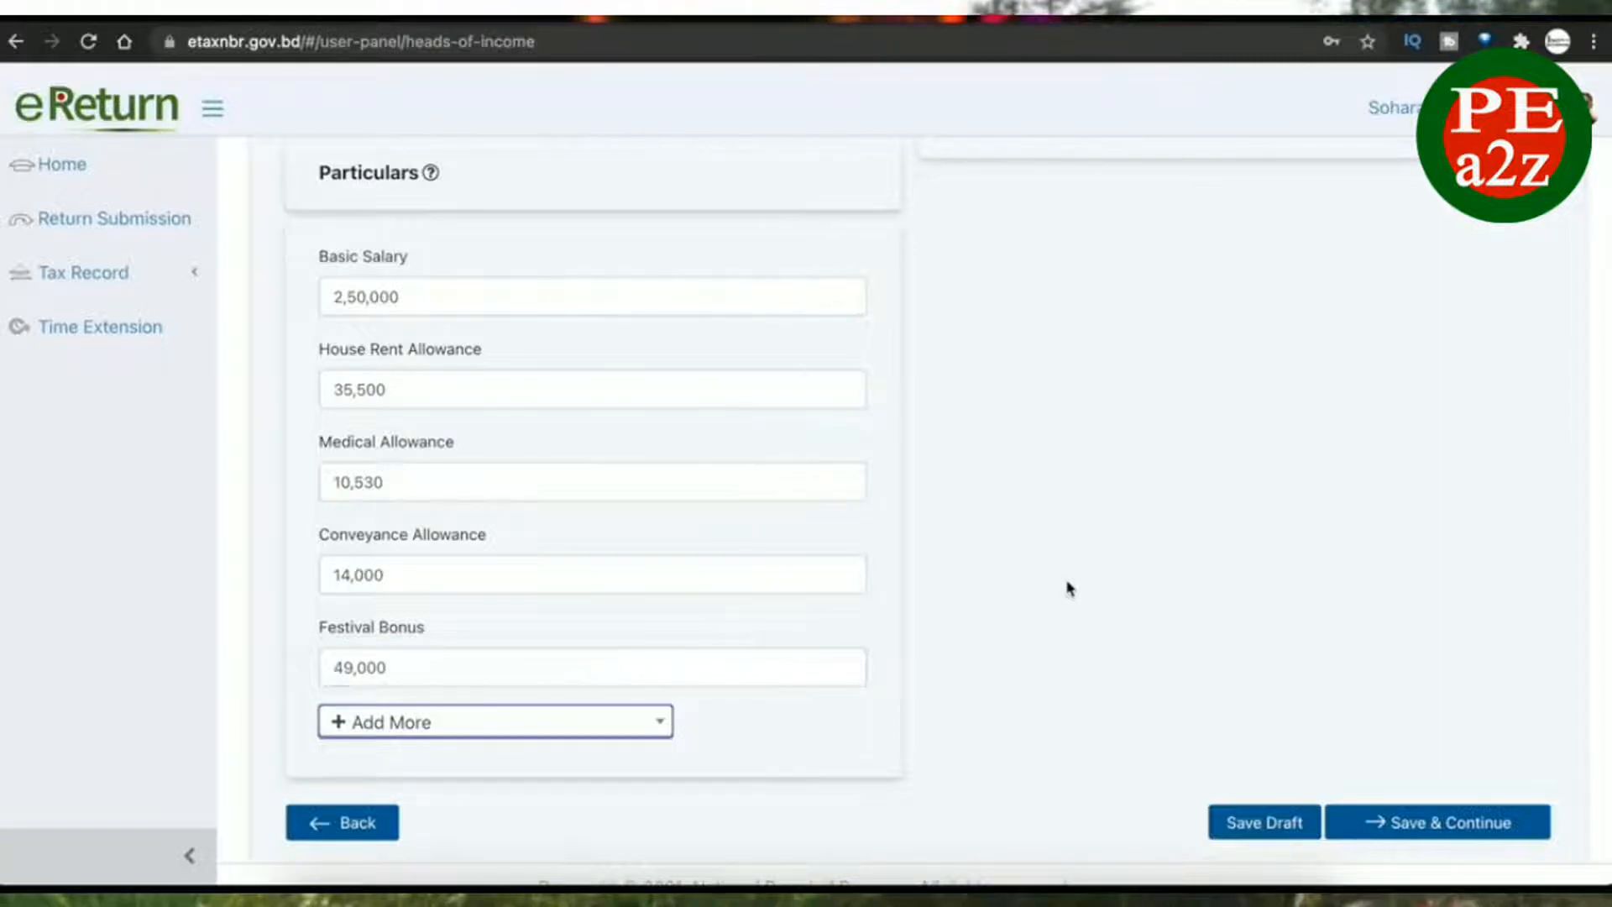
pyautogui.scroll(5, 1068, 588)
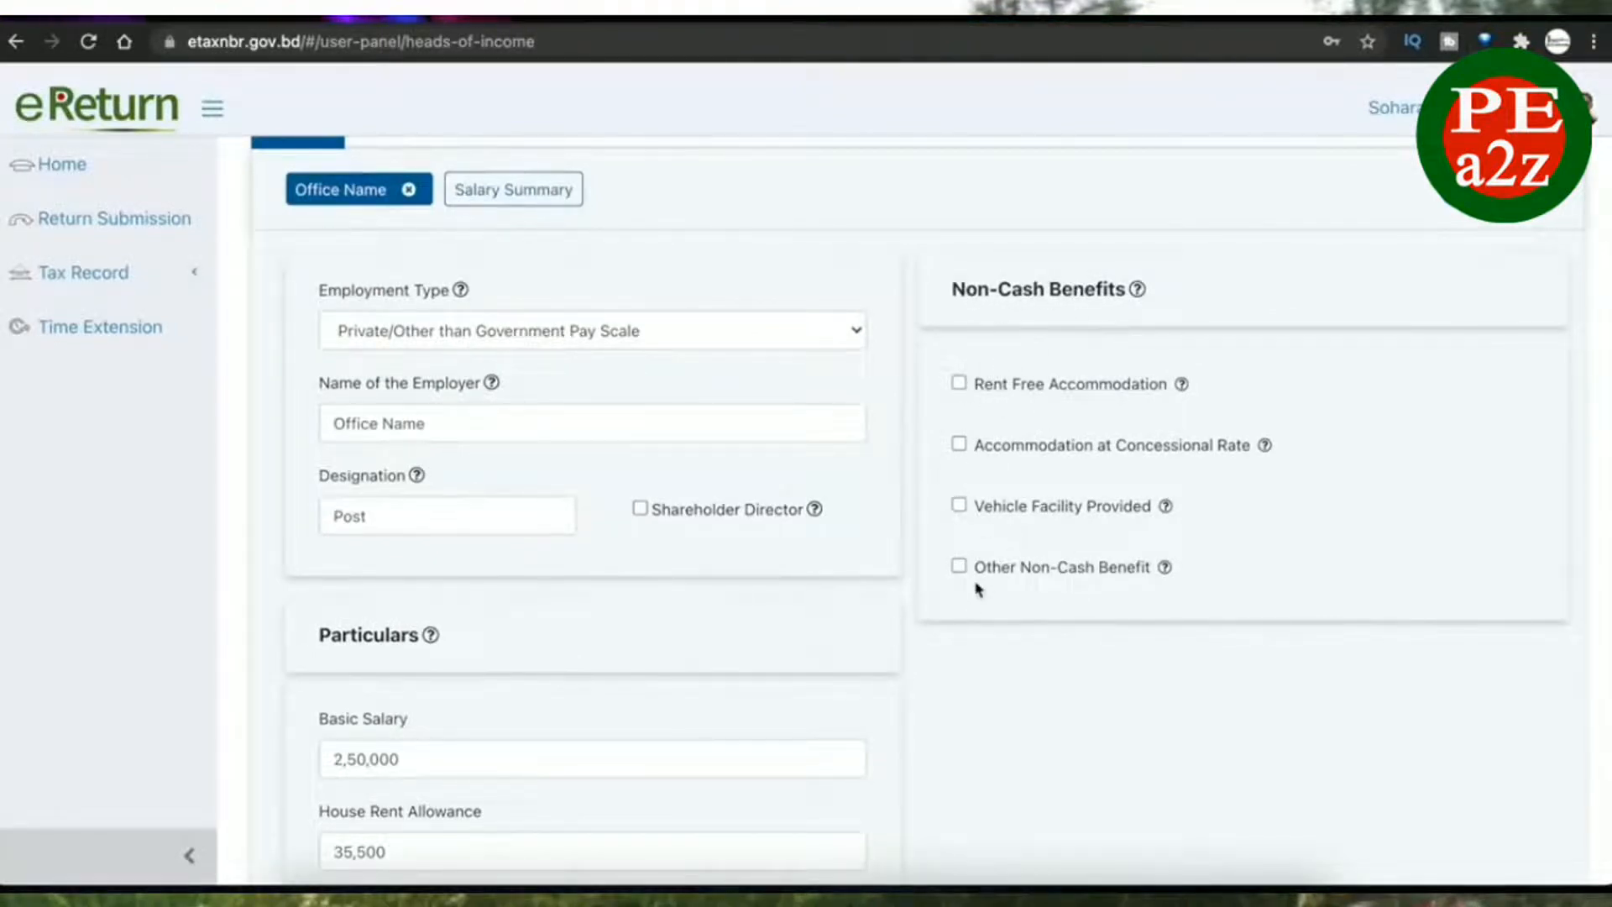
pyautogui.scroll(-5, 1097, 688)
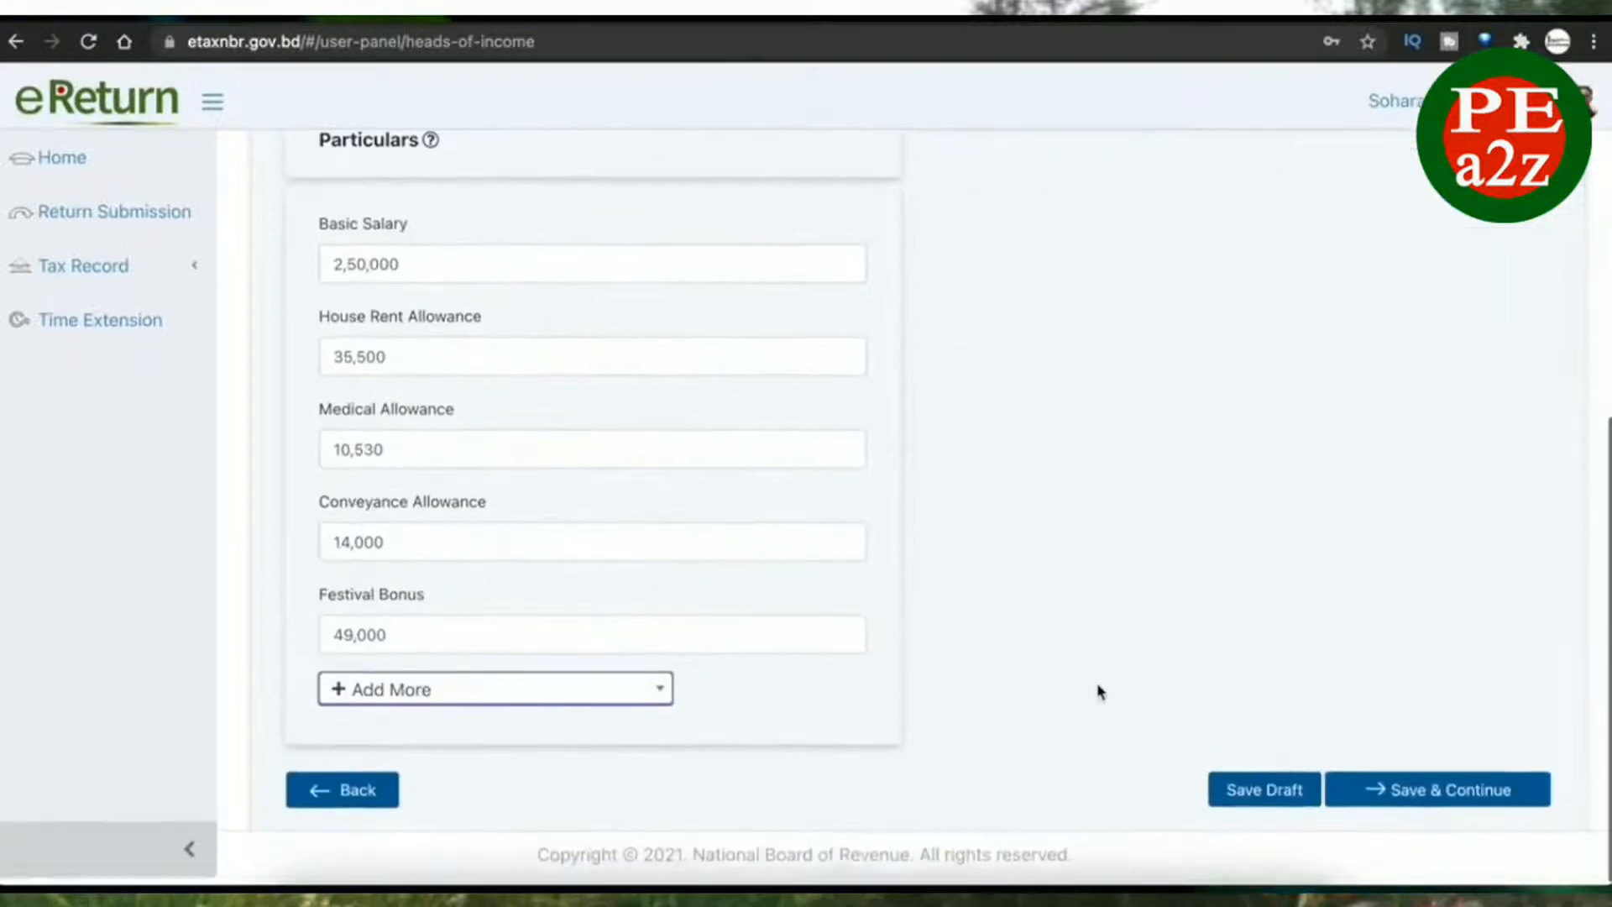
# - Open the salary summary and examine the tax-exempted allowances, the taxable festival allowance and the total taxable income
pyautogui.scroll(5, 638, 149)
pyautogui.click(543, 262)
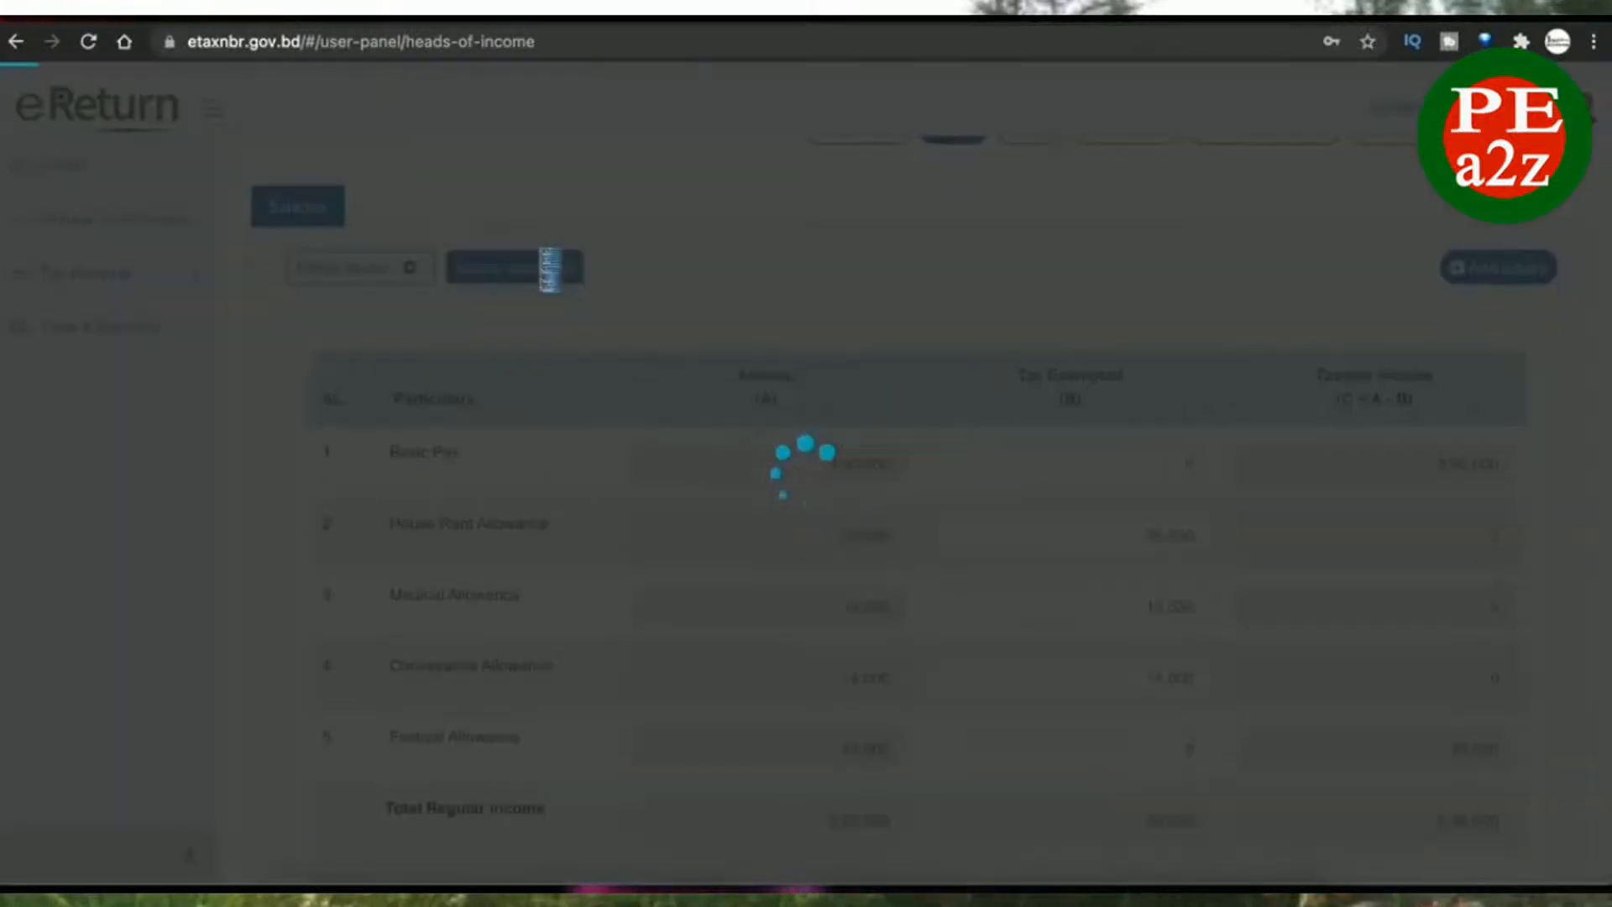
pyautogui.scroll(-2, 807, 530)
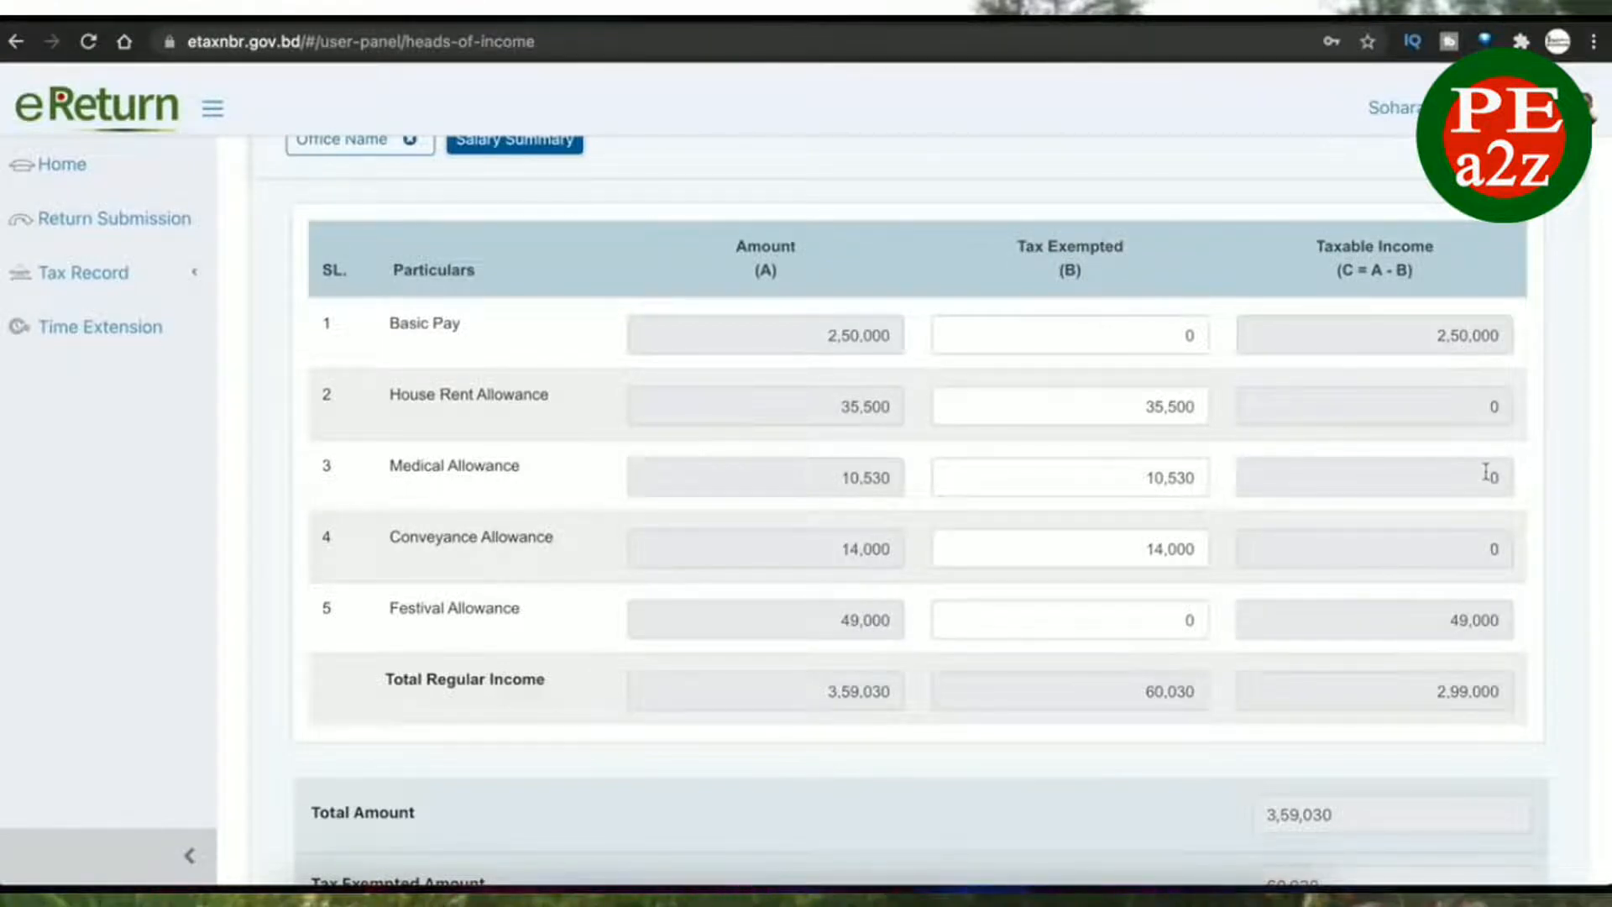
pyautogui.doubleClick(1136, 405)
pyautogui.click(1105, 460)
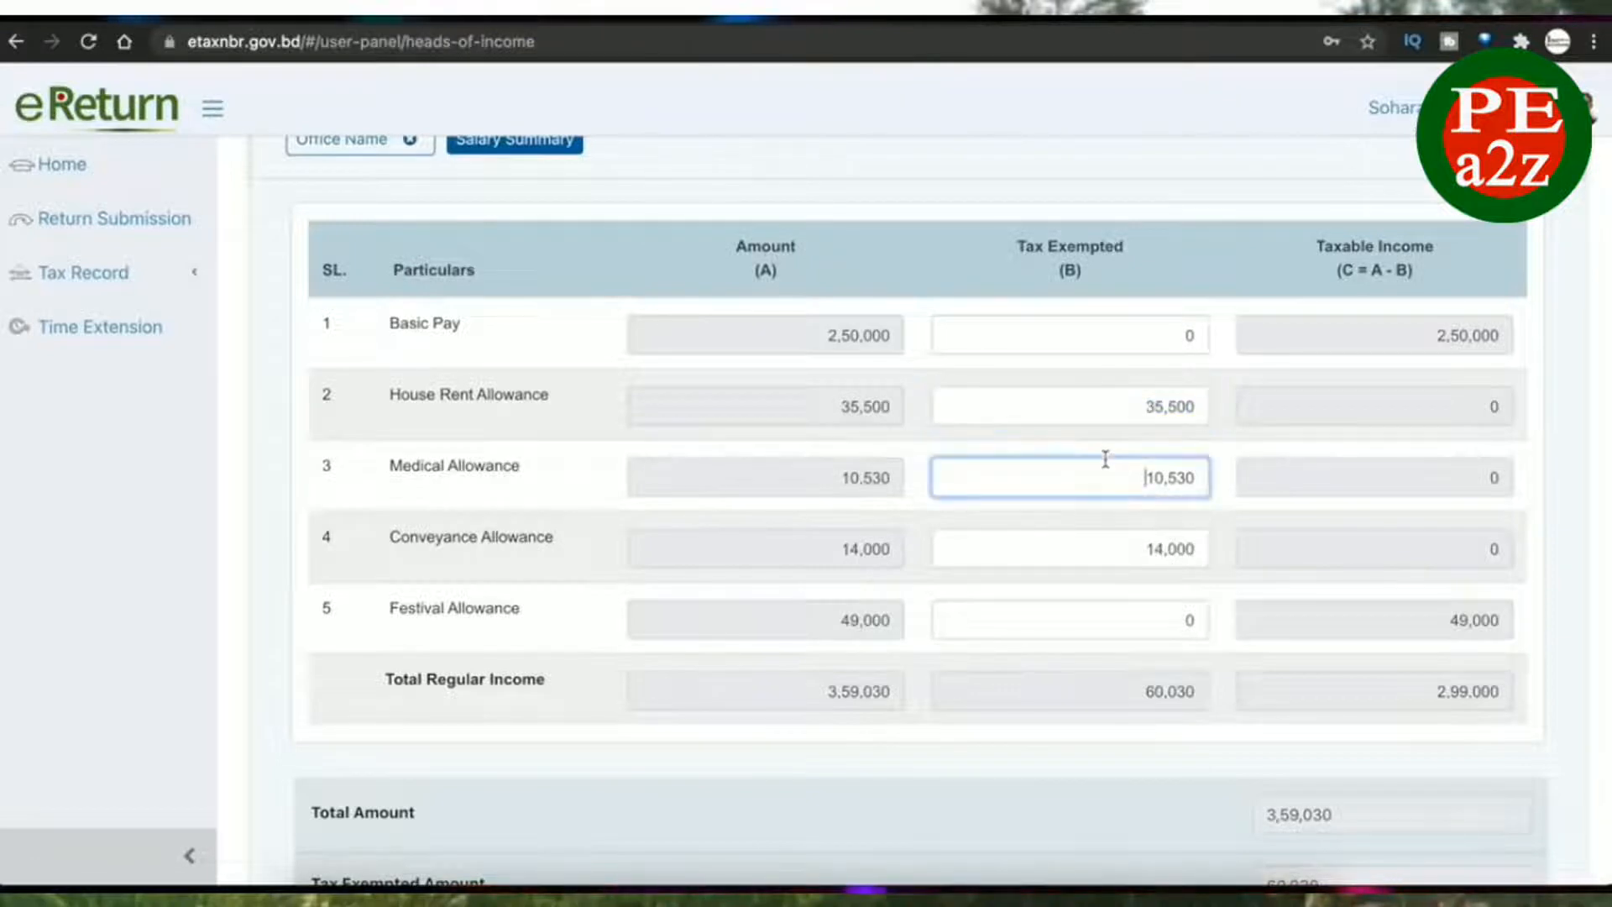
pyautogui.click(1108, 541)
pyautogui.moveTo(1108, 542); pyautogui.dragTo(1187, 569)
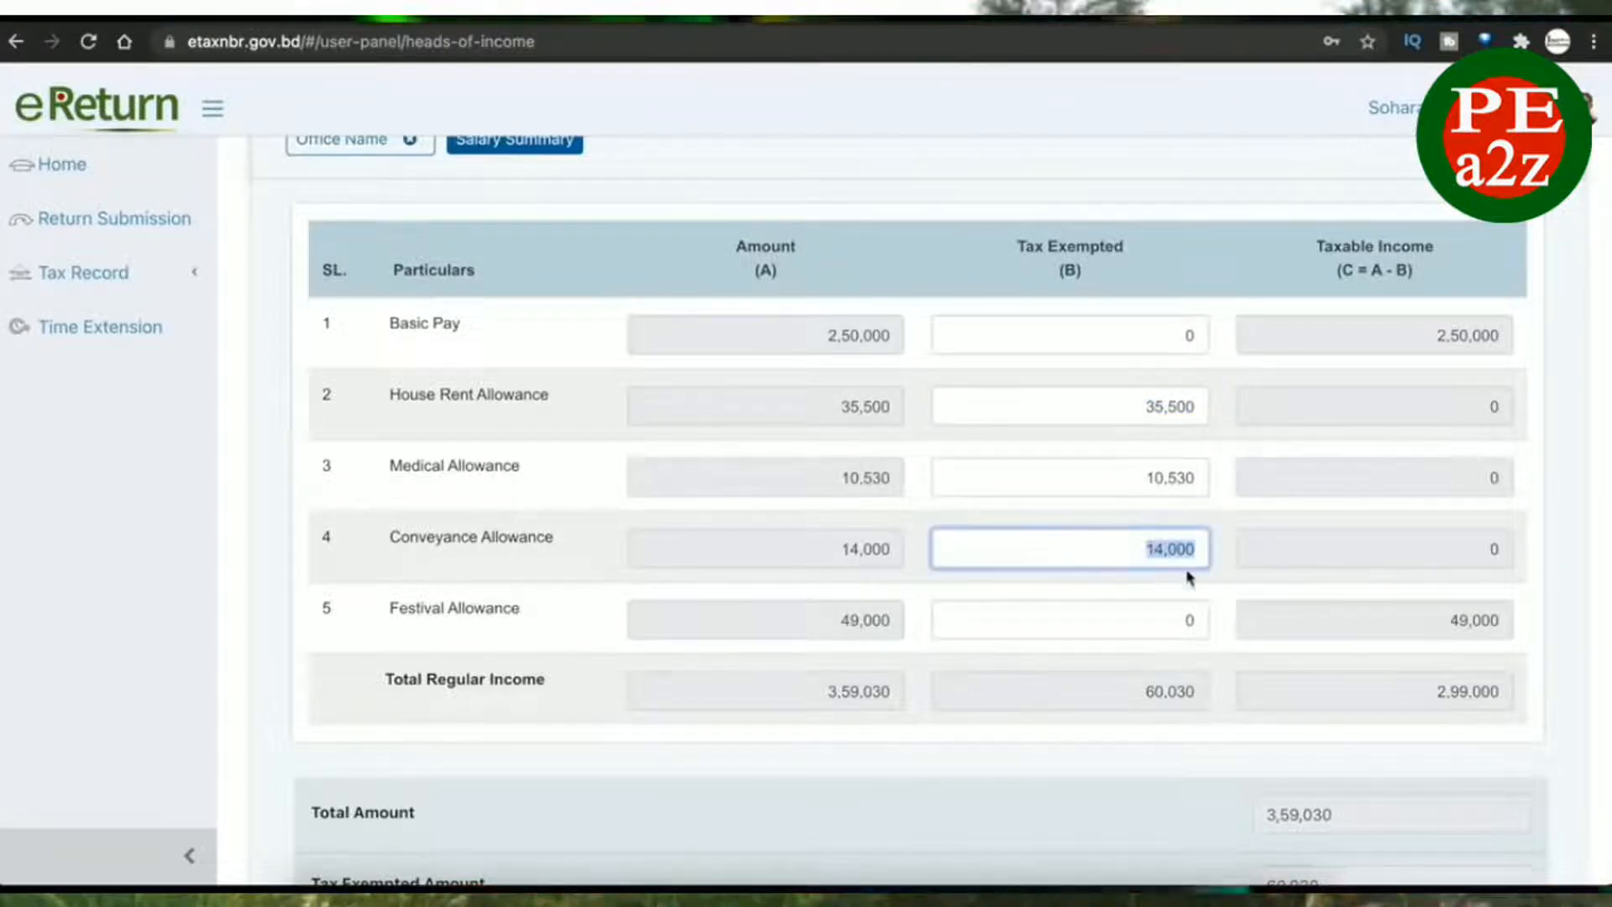
pyautogui.click(1323, 619)
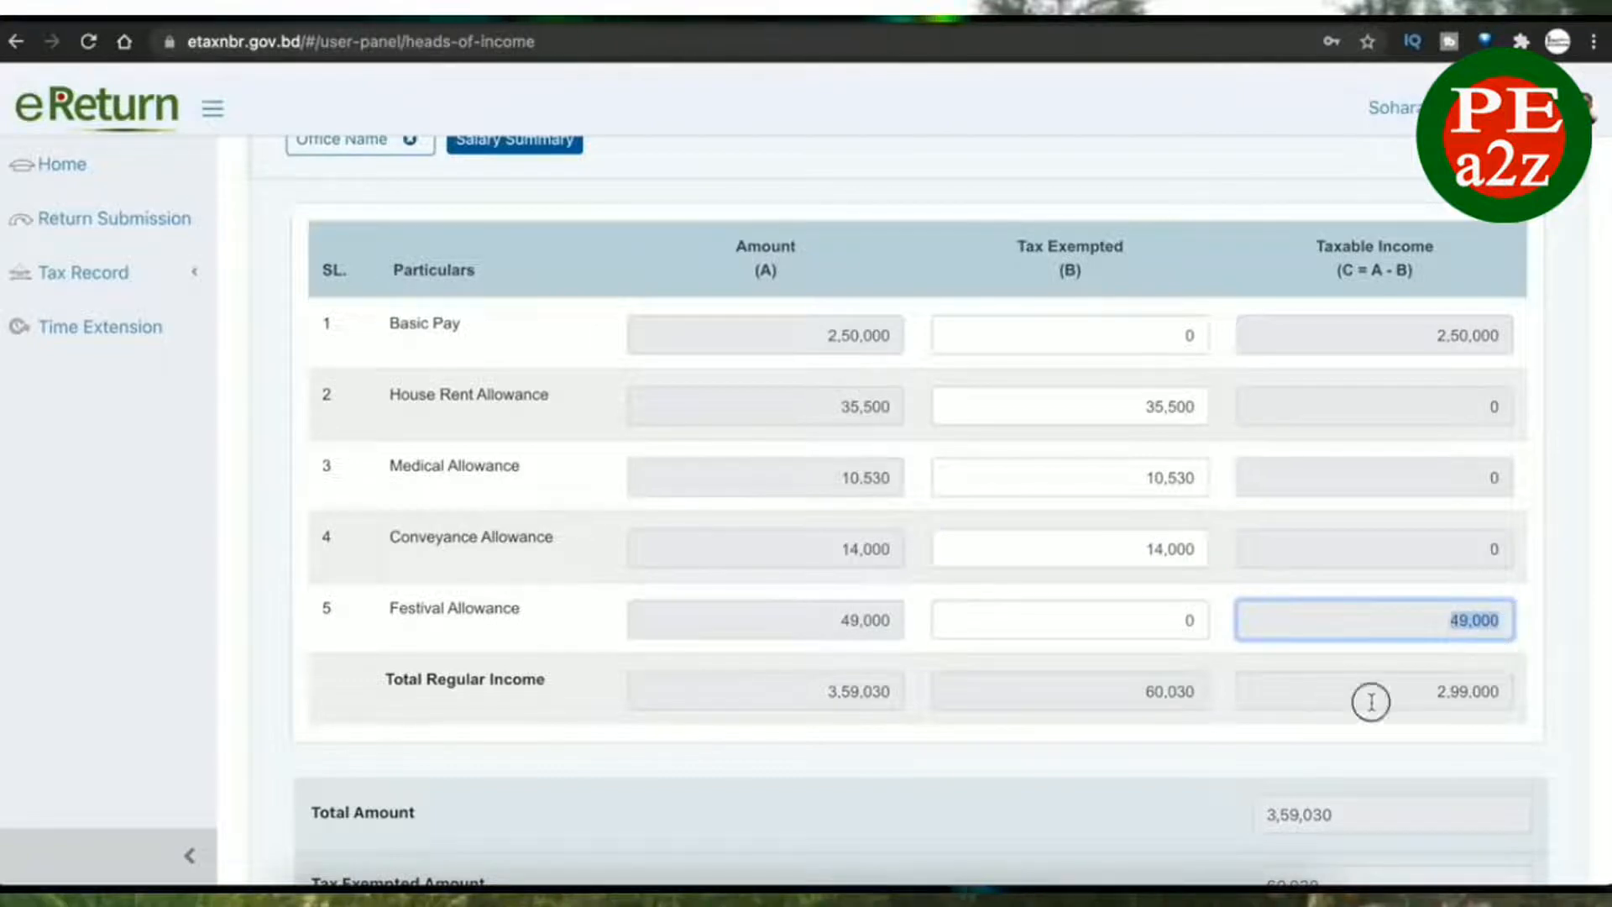
pyautogui.moveTo(1366, 697); pyautogui.dragTo(1559, 691)
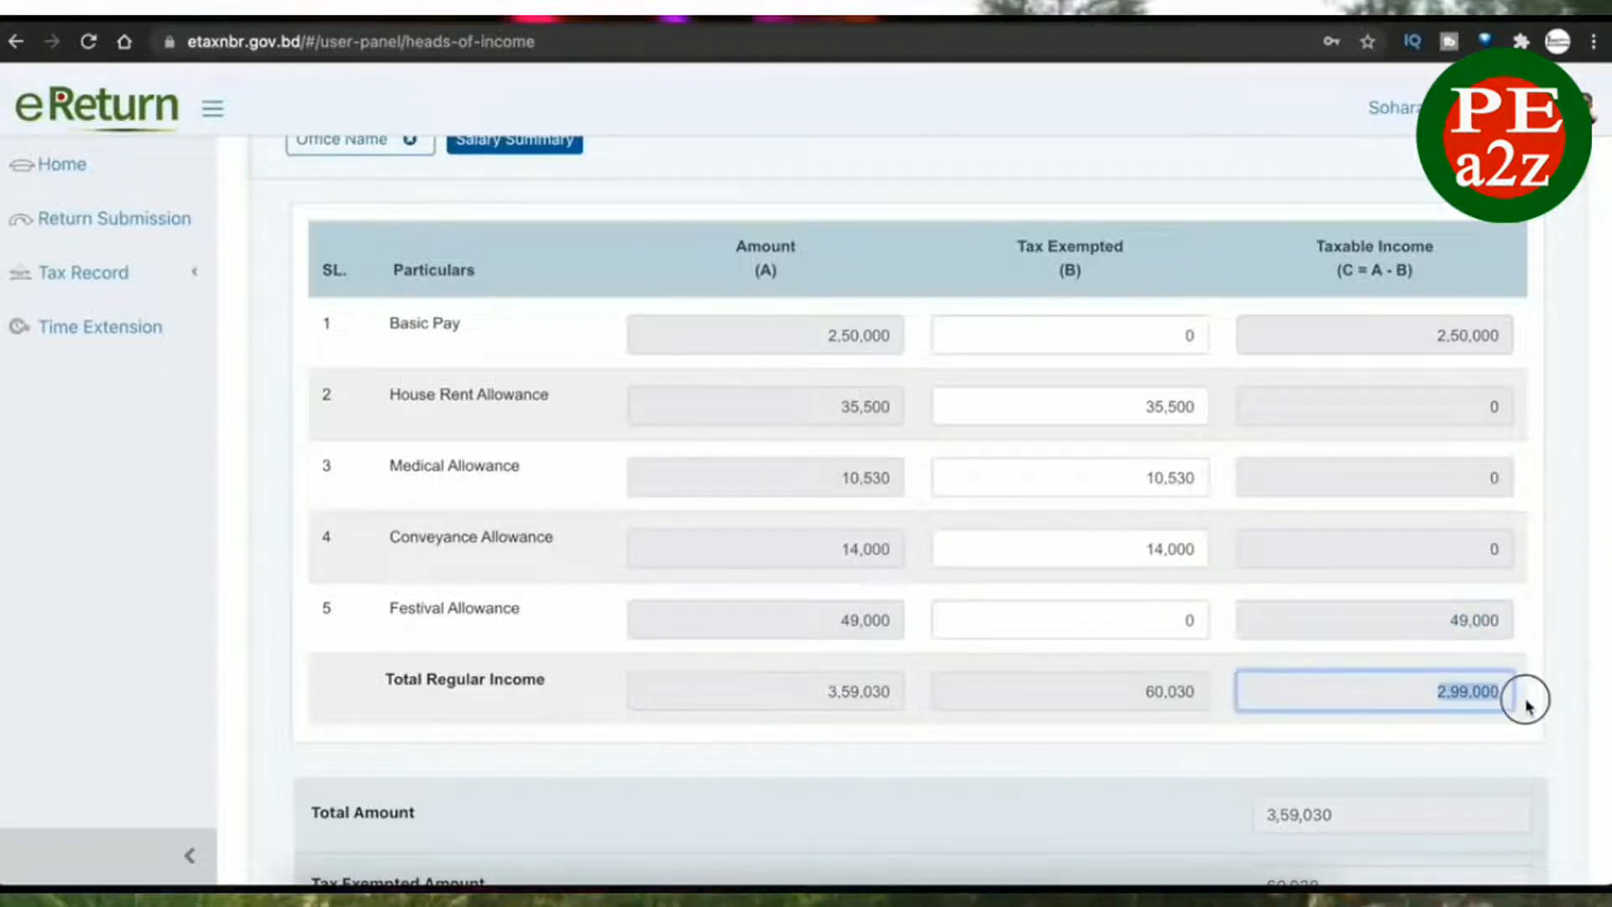
pyautogui.click(1526, 699)
# - Check the total, tax-exempted and taxable amounts of the salary summary, and save the income details to continue
pyautogui.scroll(-3, 1526, 706)
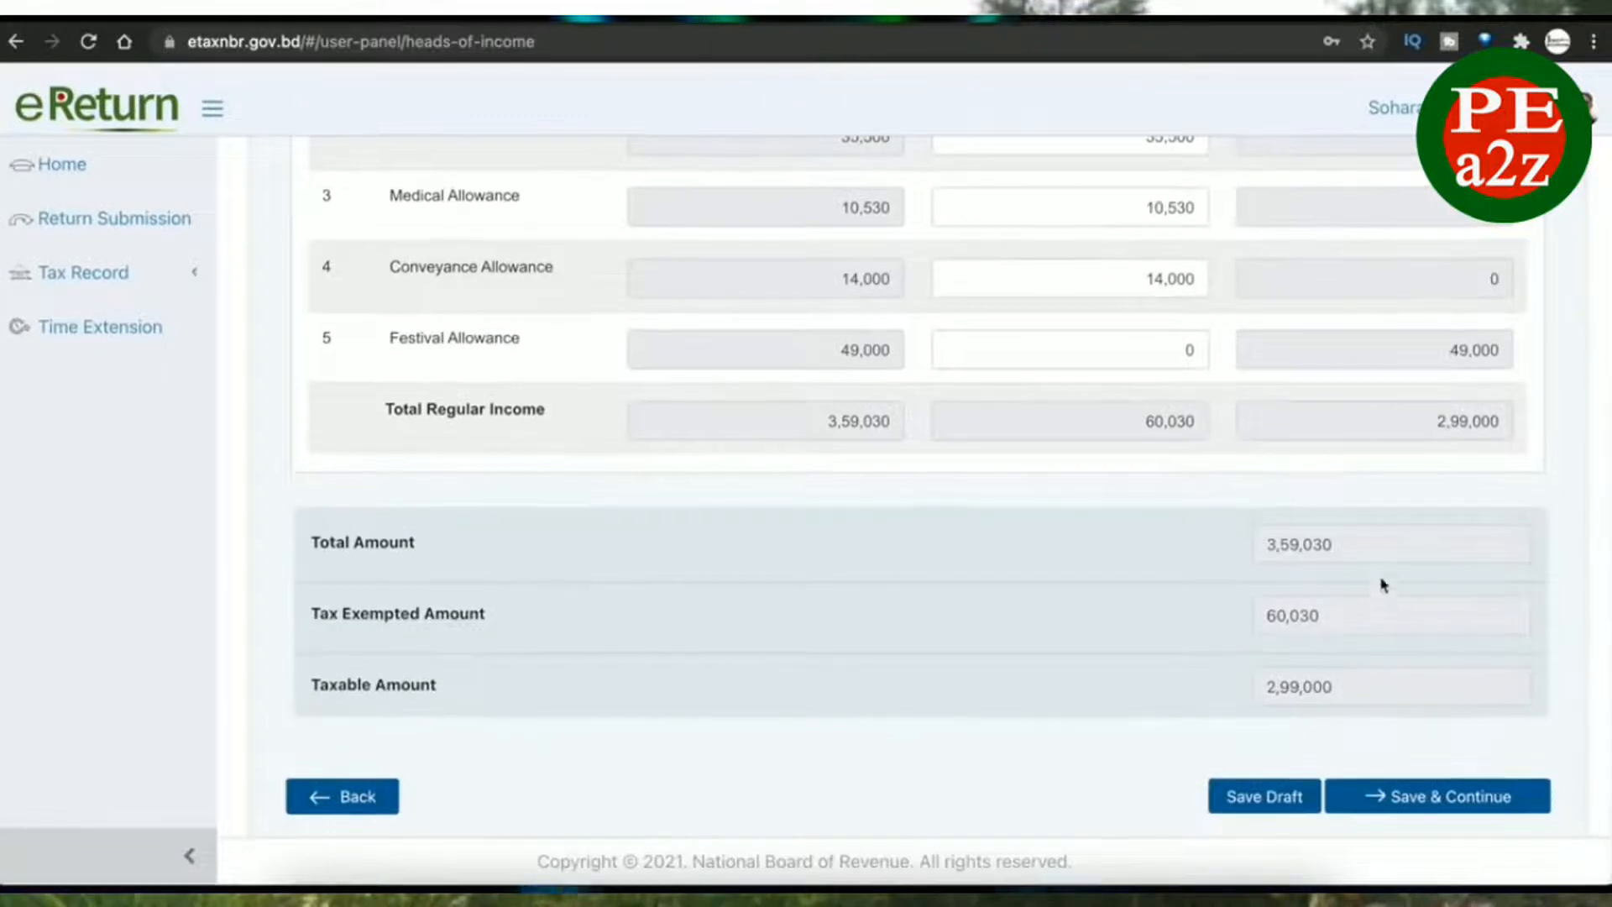
pyautogui.click(1266, 546)
pyautogui.moveTo(1266, 547); pyautogui.dragTo(1374, 544)
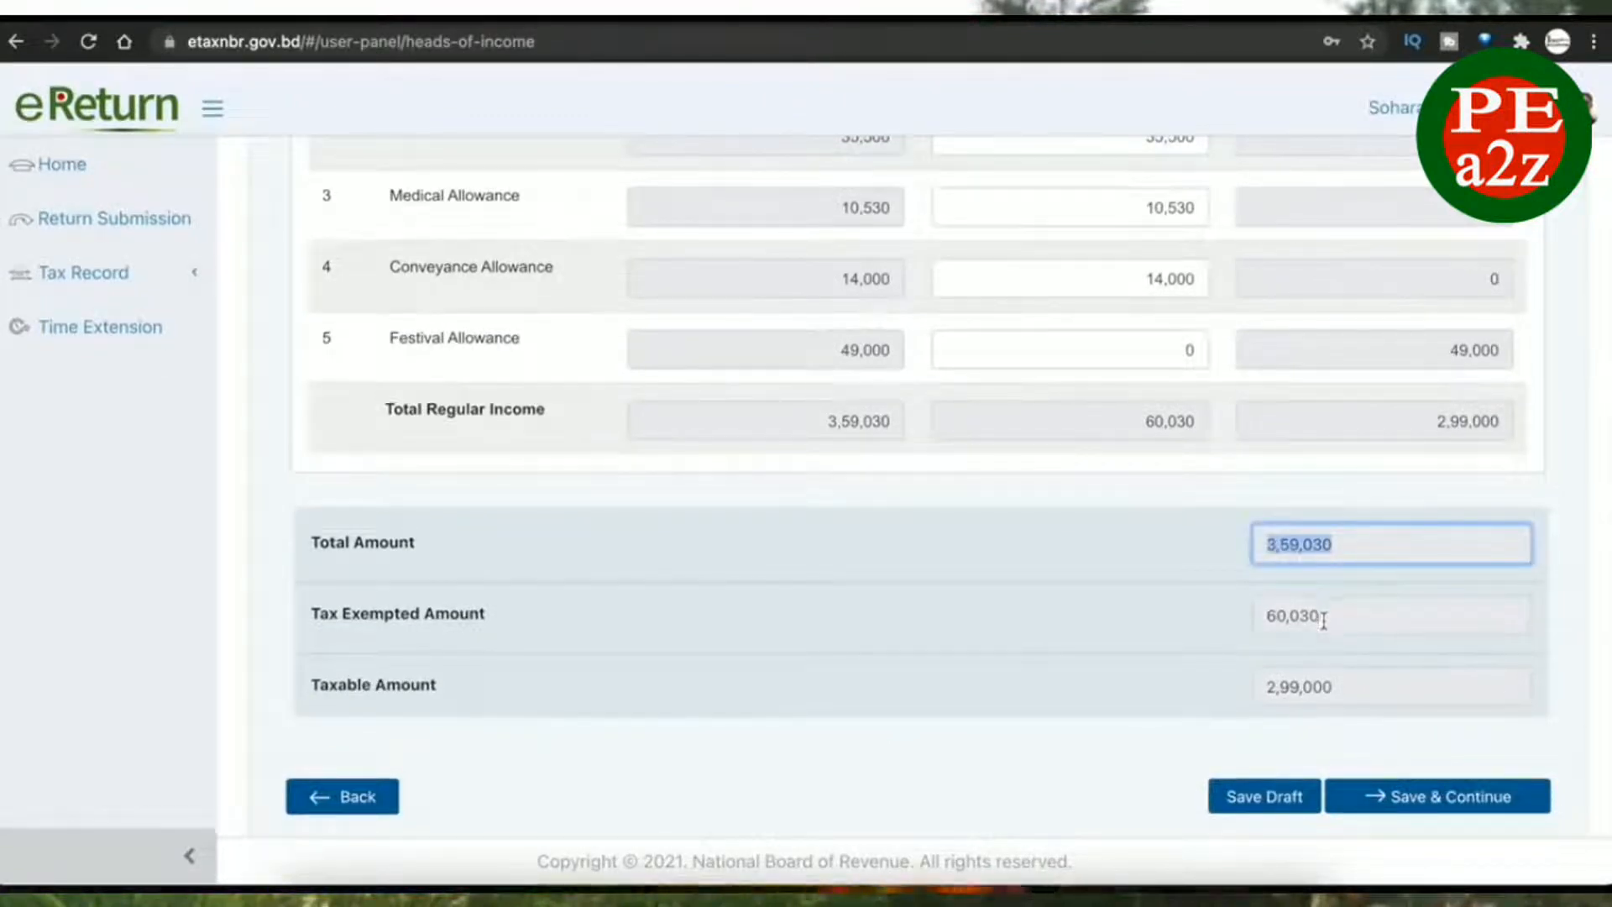
pyautogui.moveTo(1325, 614); pyautogui.dragTo(1226, 628)
pyautogui.doubleClick(1169, 422)
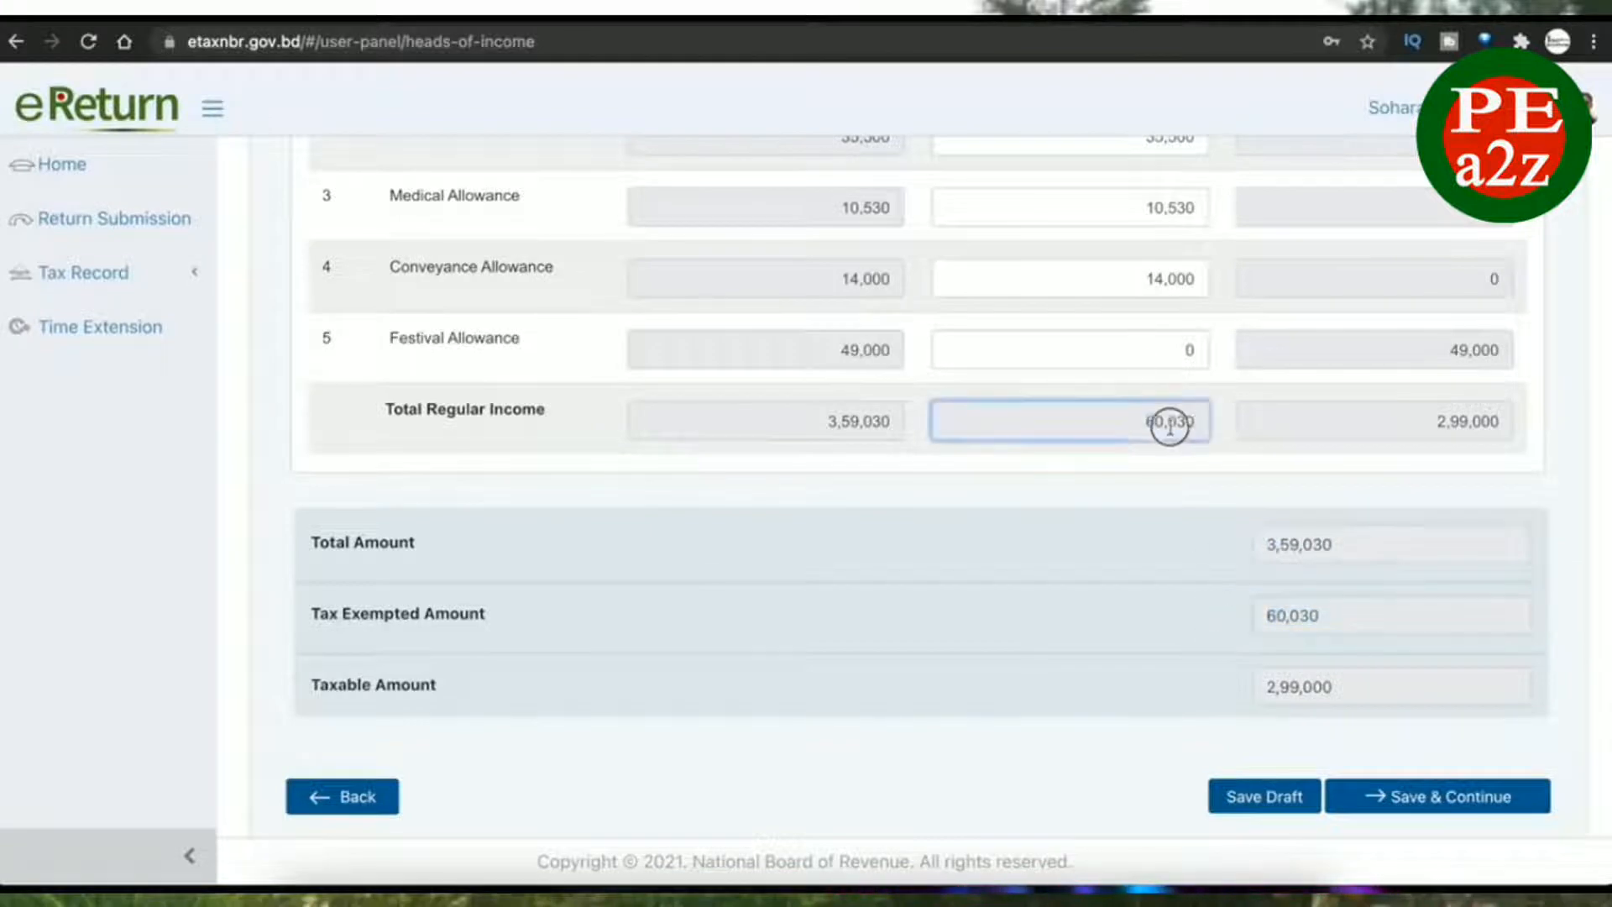
pyautogui.moveTo(1353, 690); pyautogui.dragTo(1223, 691)
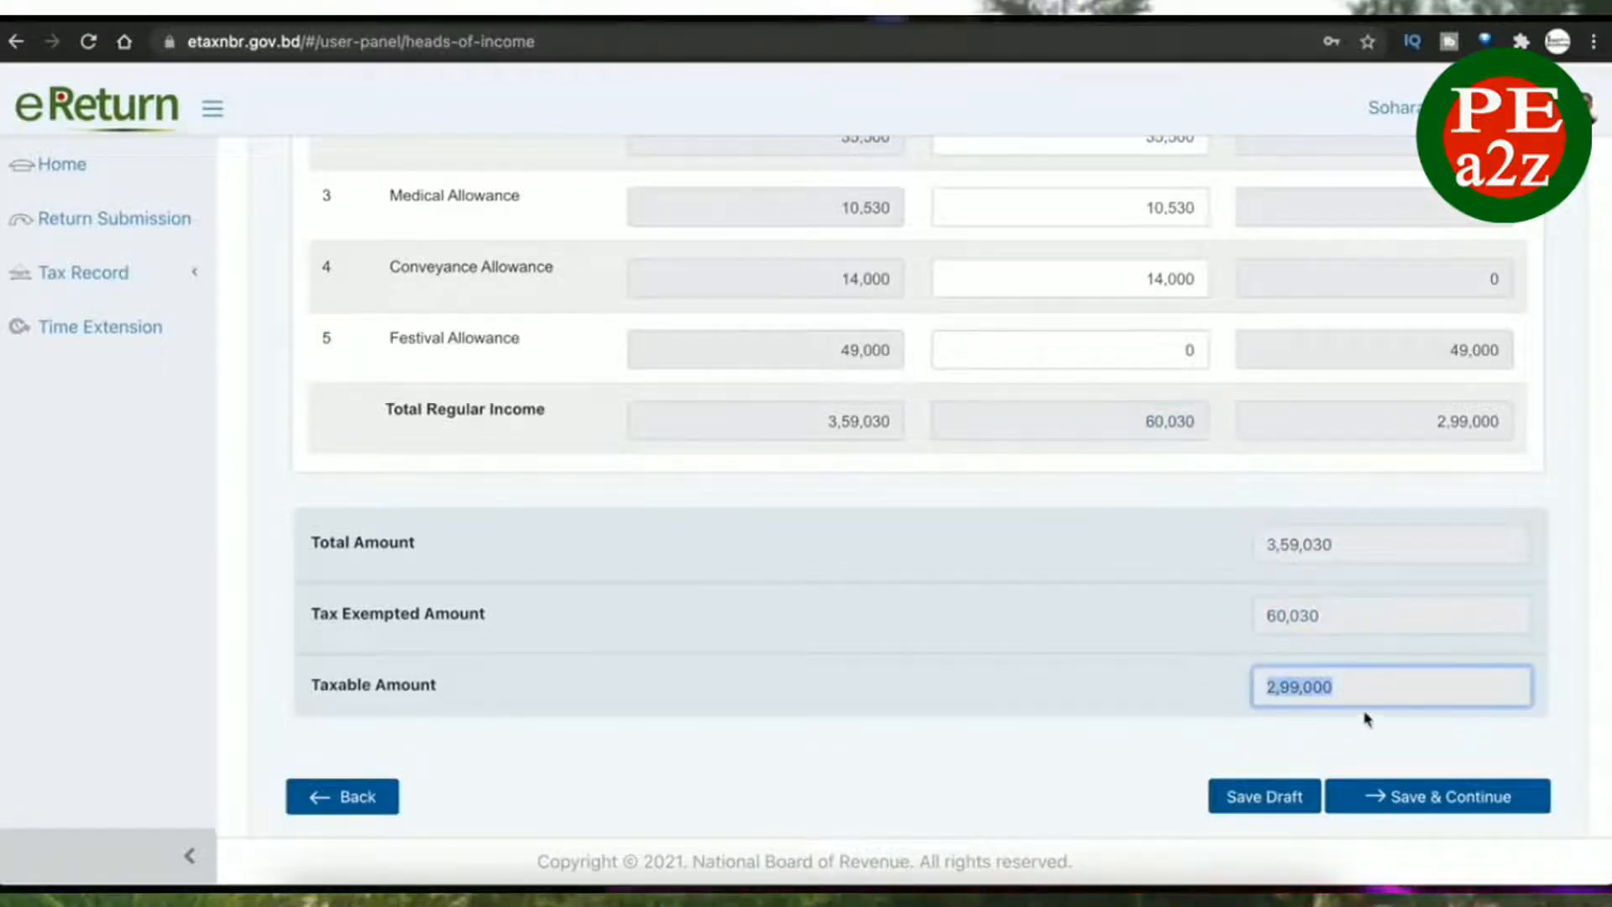
pyautogui.click(1157, 737)
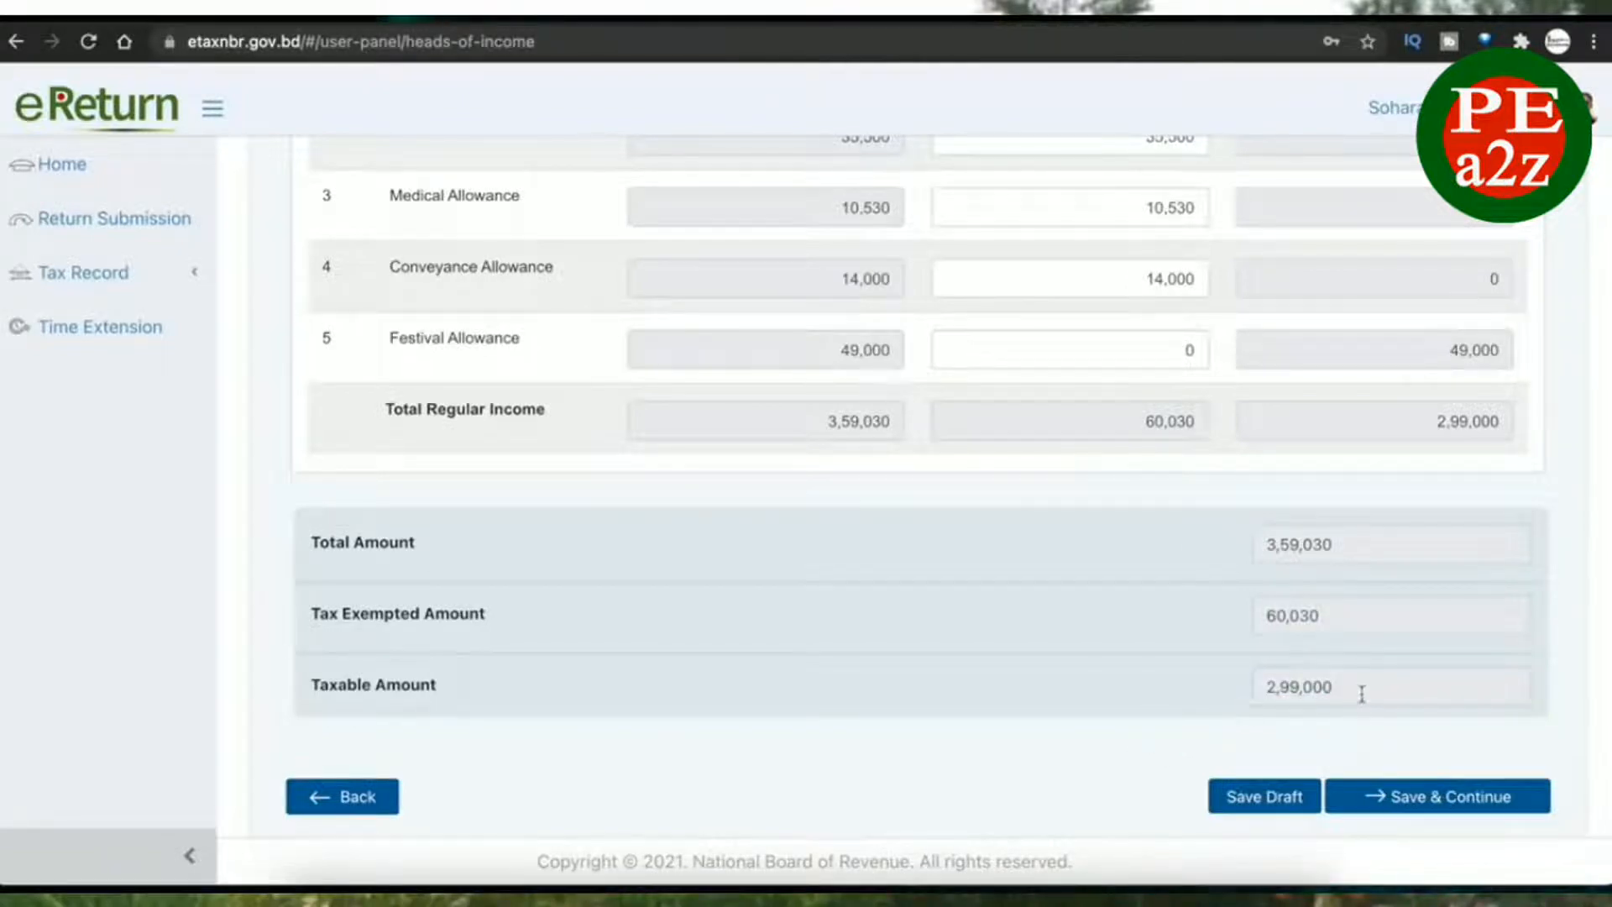
pyautogui.moveTo(1361, 692); pyautogui.dragTo(1207, 698)
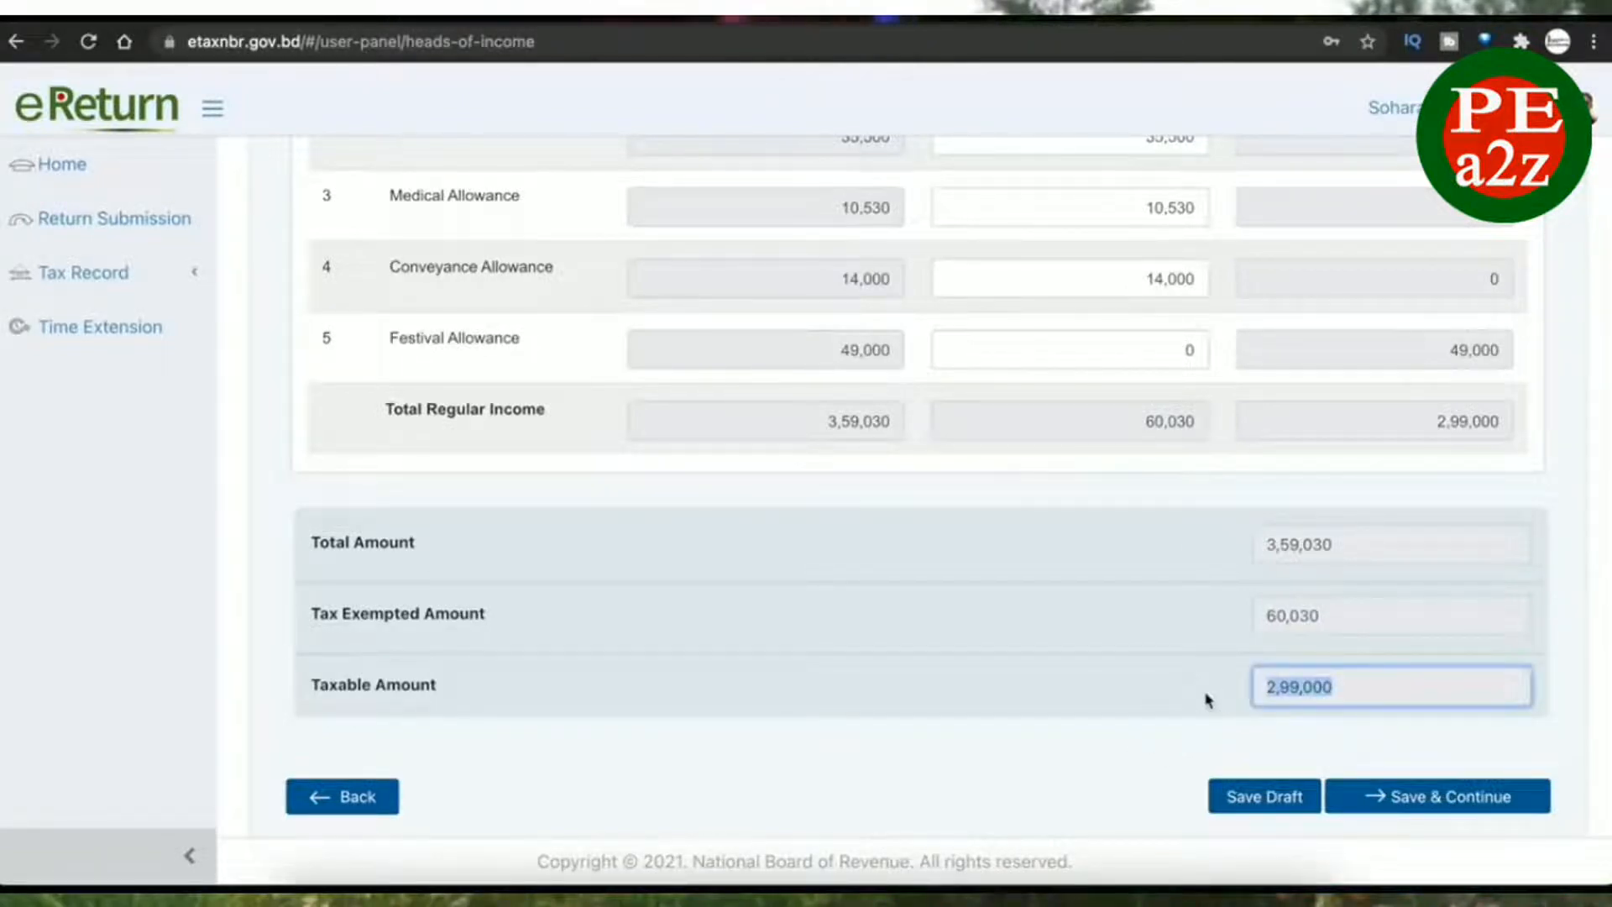
pyautogui.moveTo(1343, 616); pyautogui.dragTo(1155, 626)
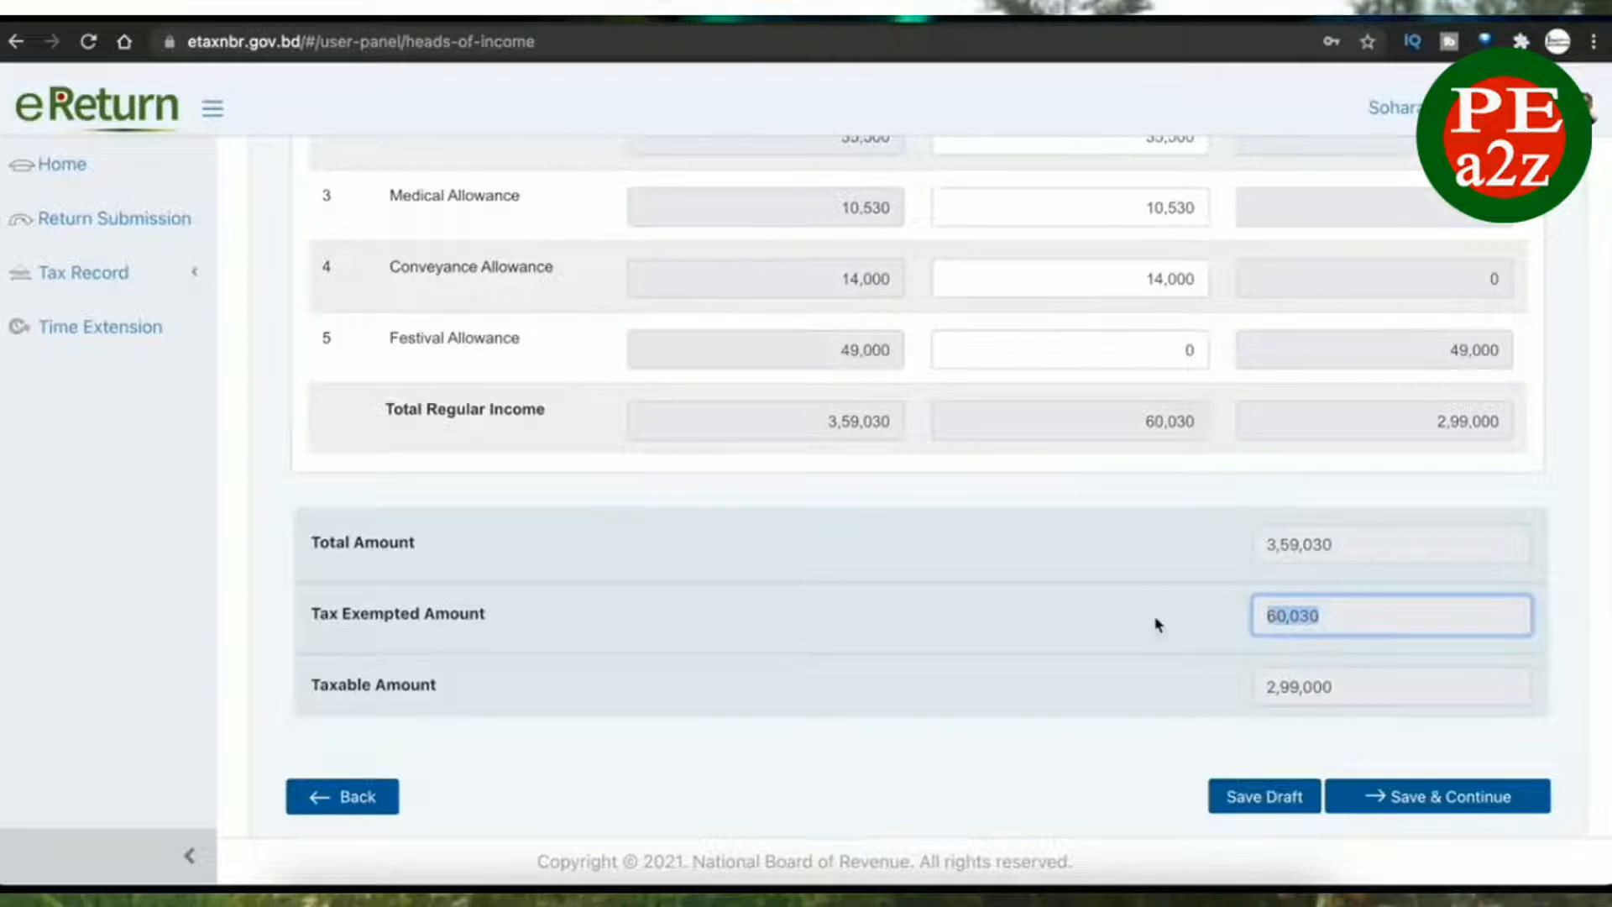
pyautogui.click(1425, 798)
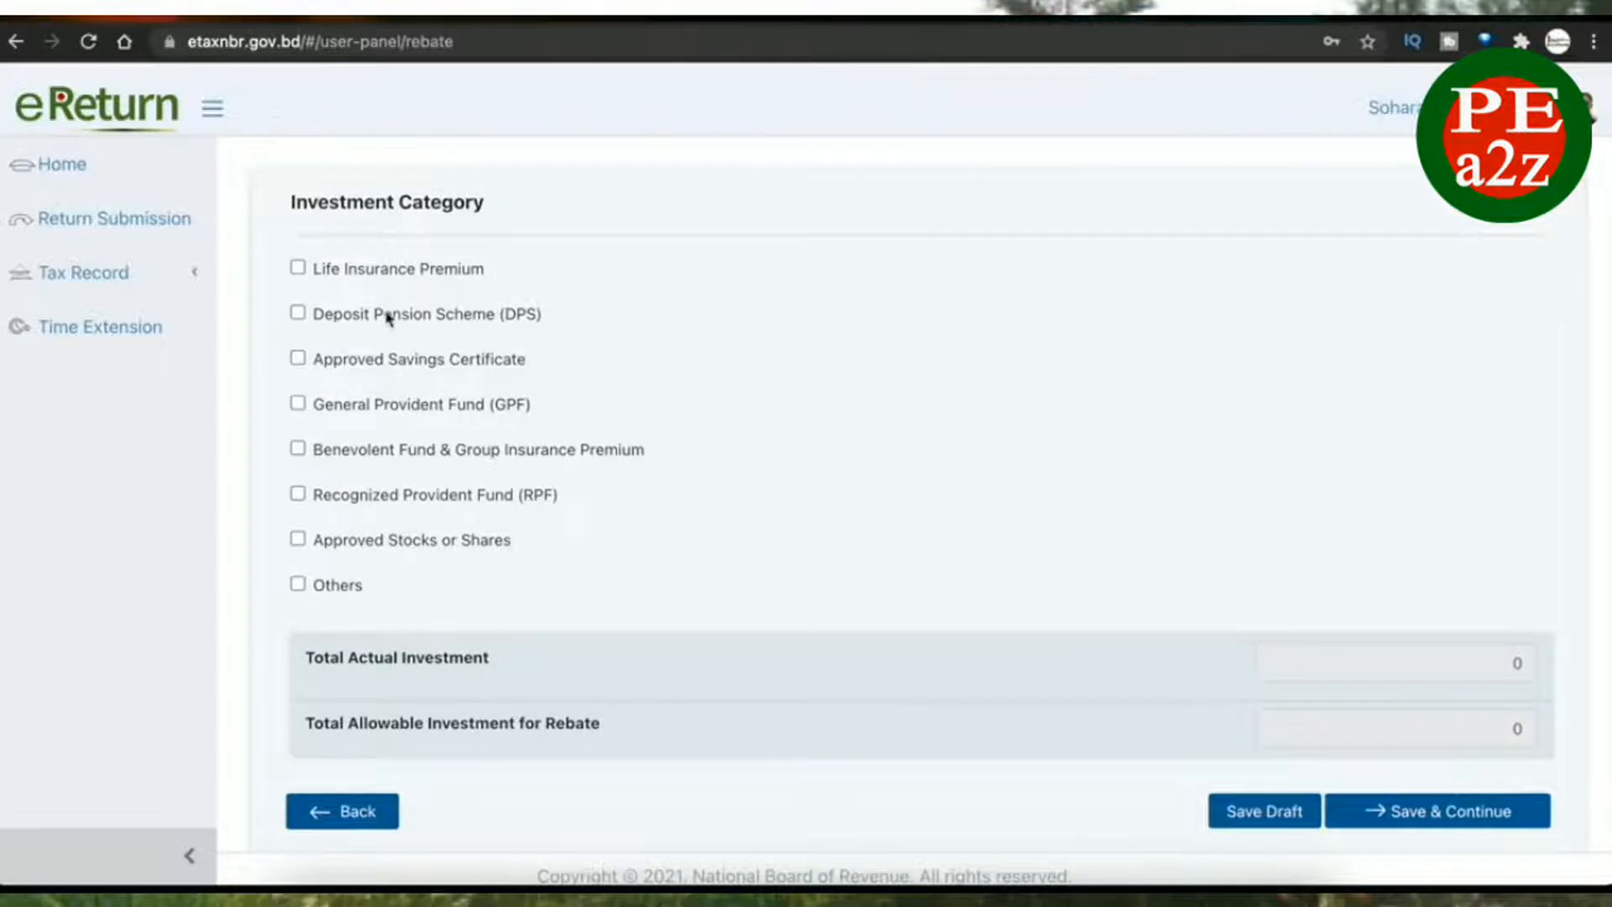
# - Select the Deposit Pension Scheme (DPS) investment category and look over its bank, account number, deposit and allowable amount fields
pyautogui.click(299, 313)
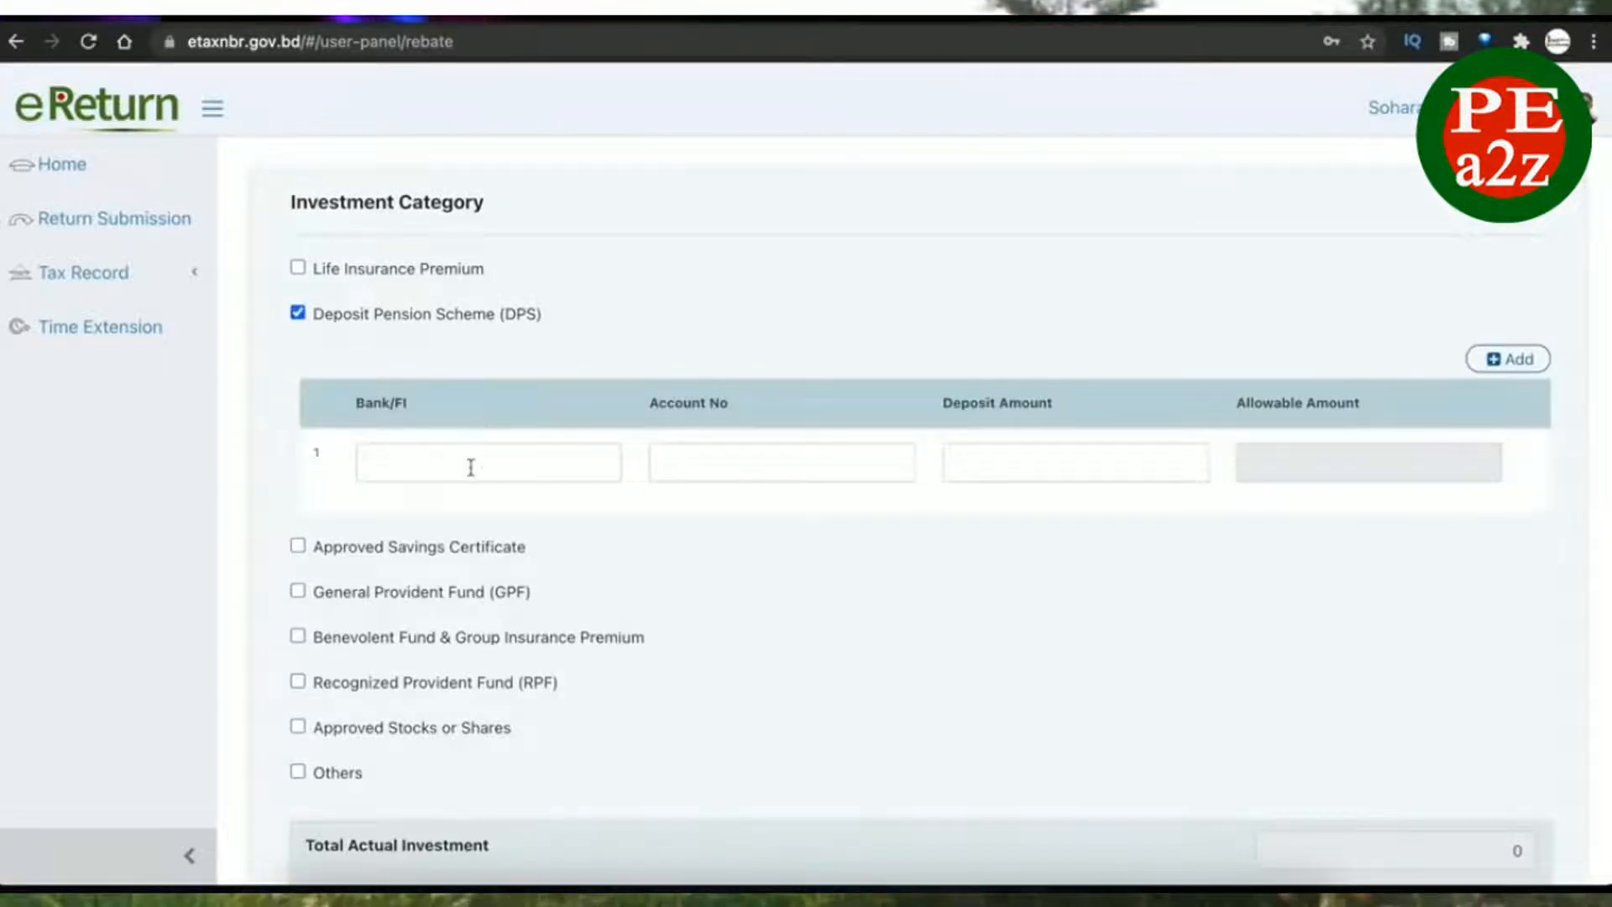
pyautogui.click(545, 469)
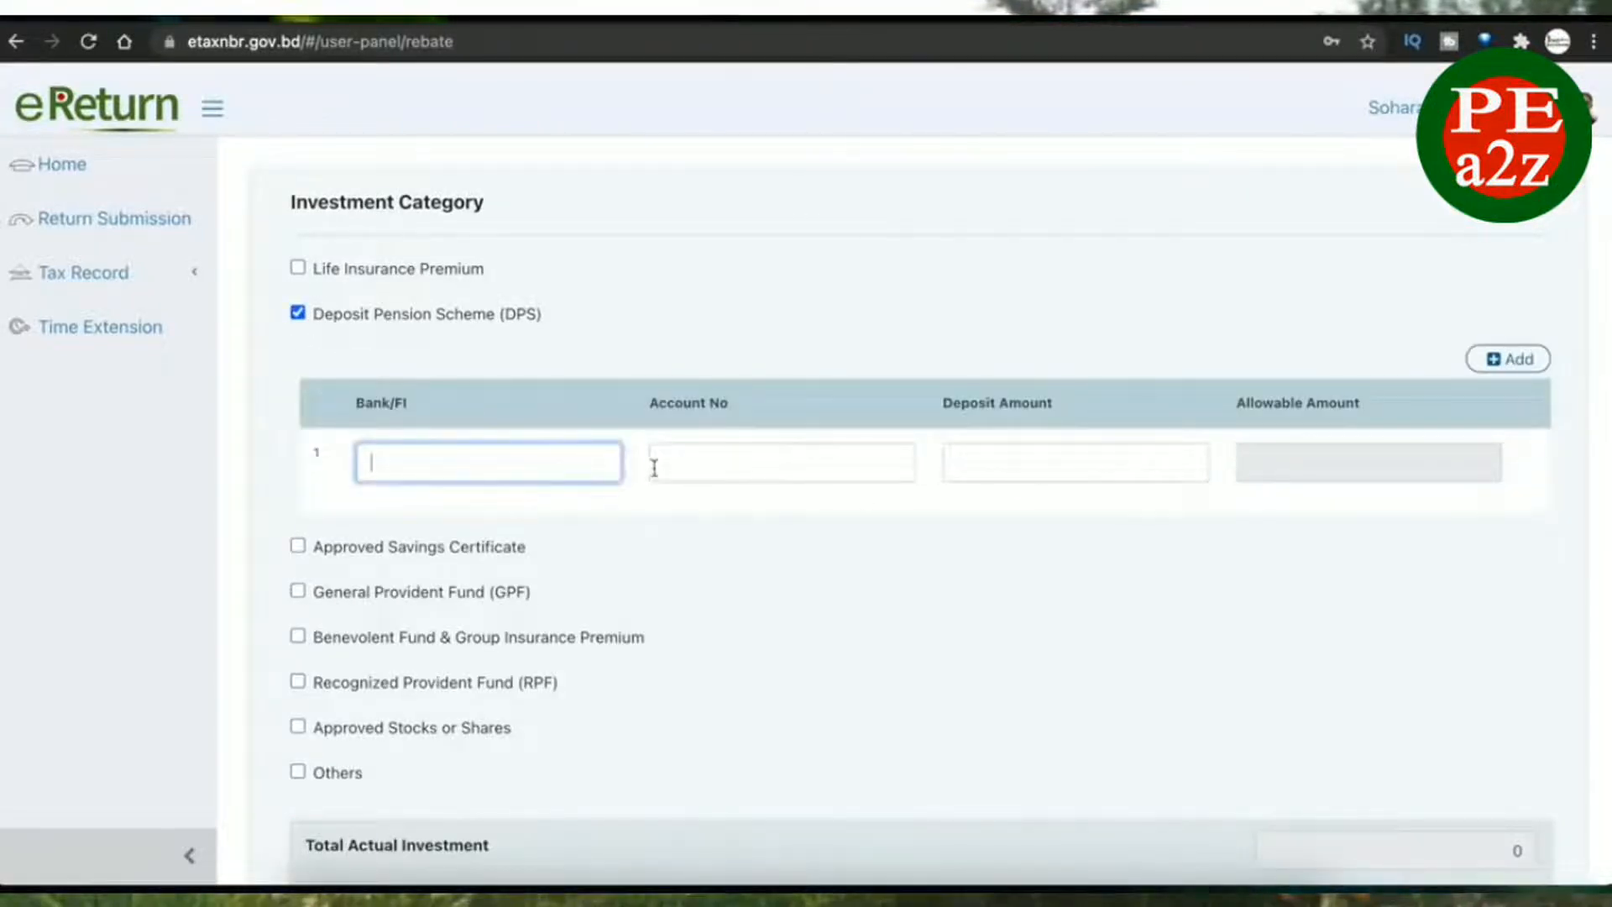
pyautogui.click(719, 467)
pyautogui.click(1050, 470)
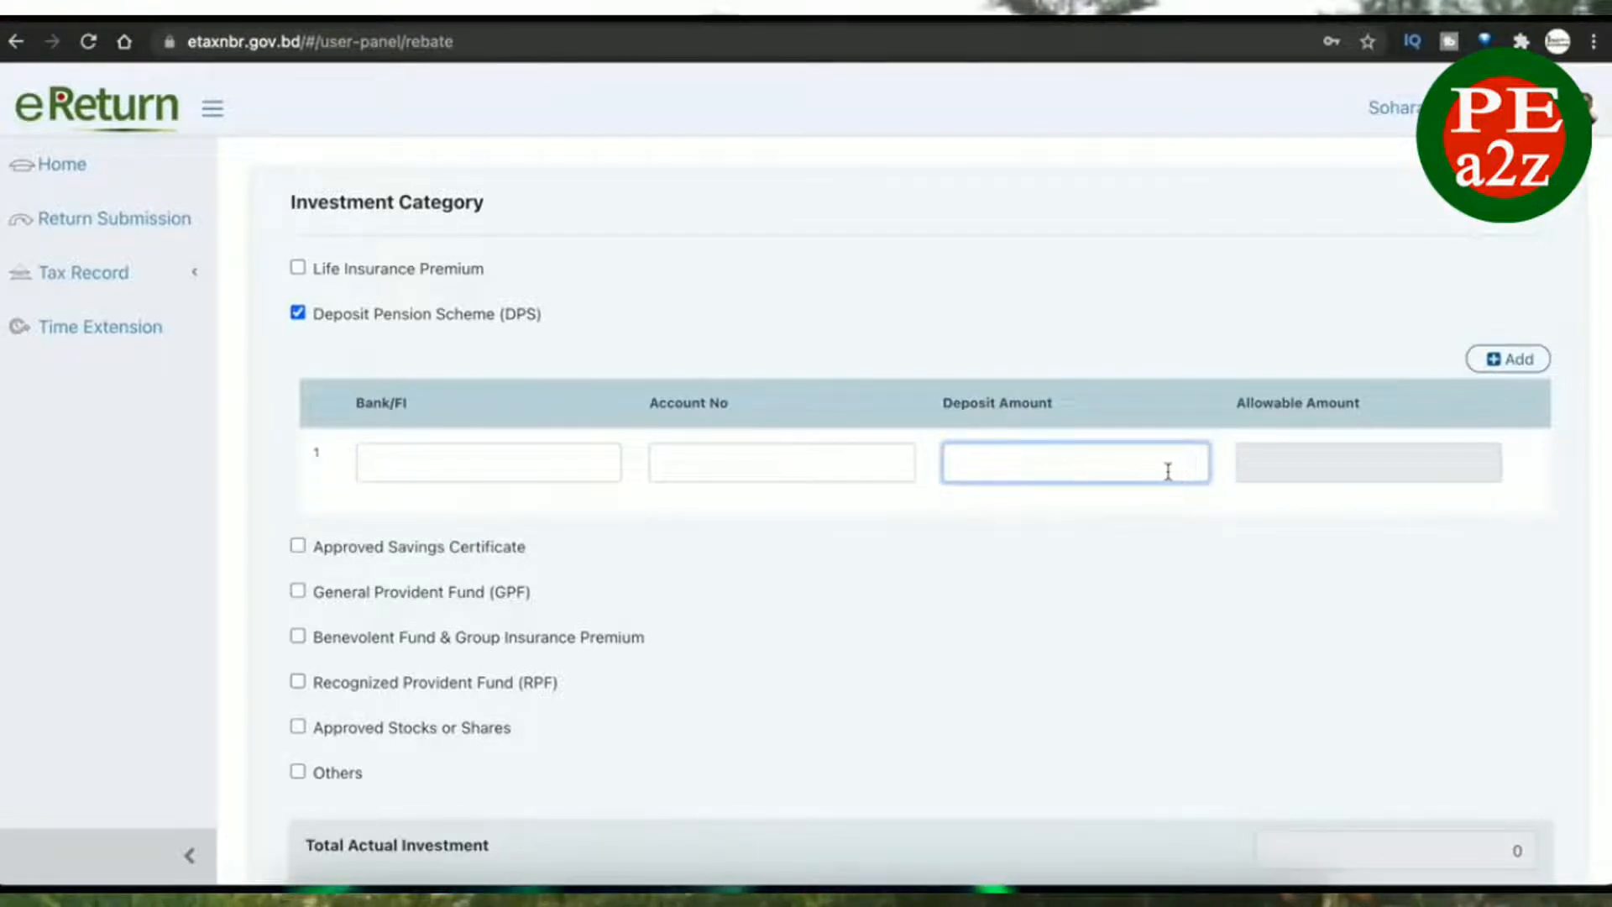
pyautogui.click(1296, 472)
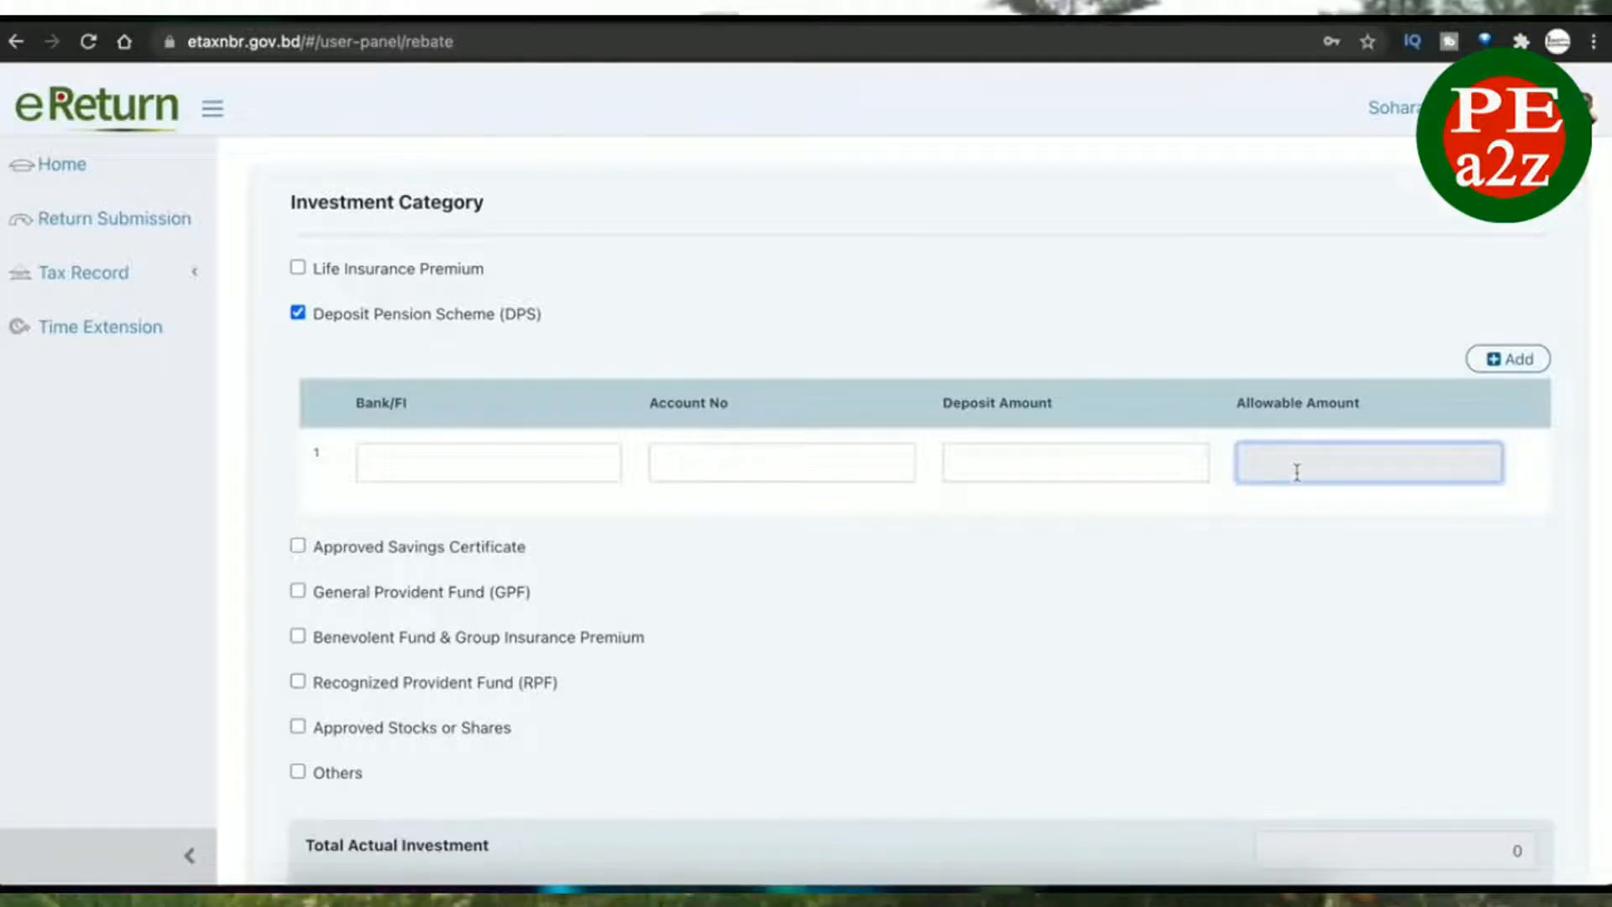
# - Try a DPS deposit amount of 80,000 to check the allowable amount, and deselect the Deposit Pension Scheme category
pyautogui.click(1102, 476)
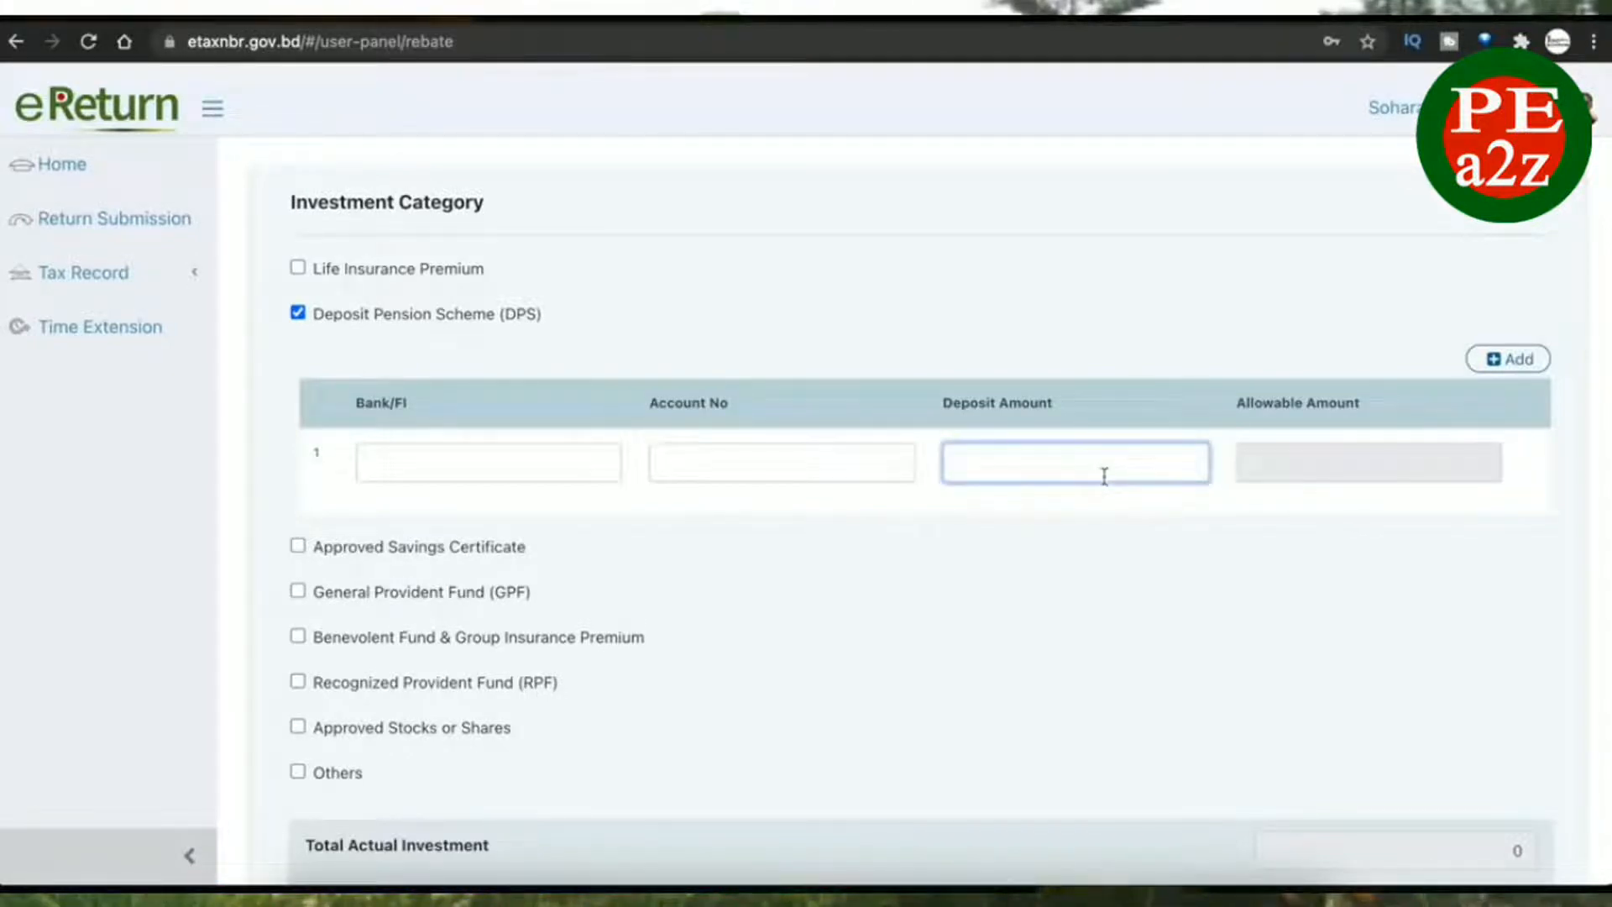
pyautogui.write('80')
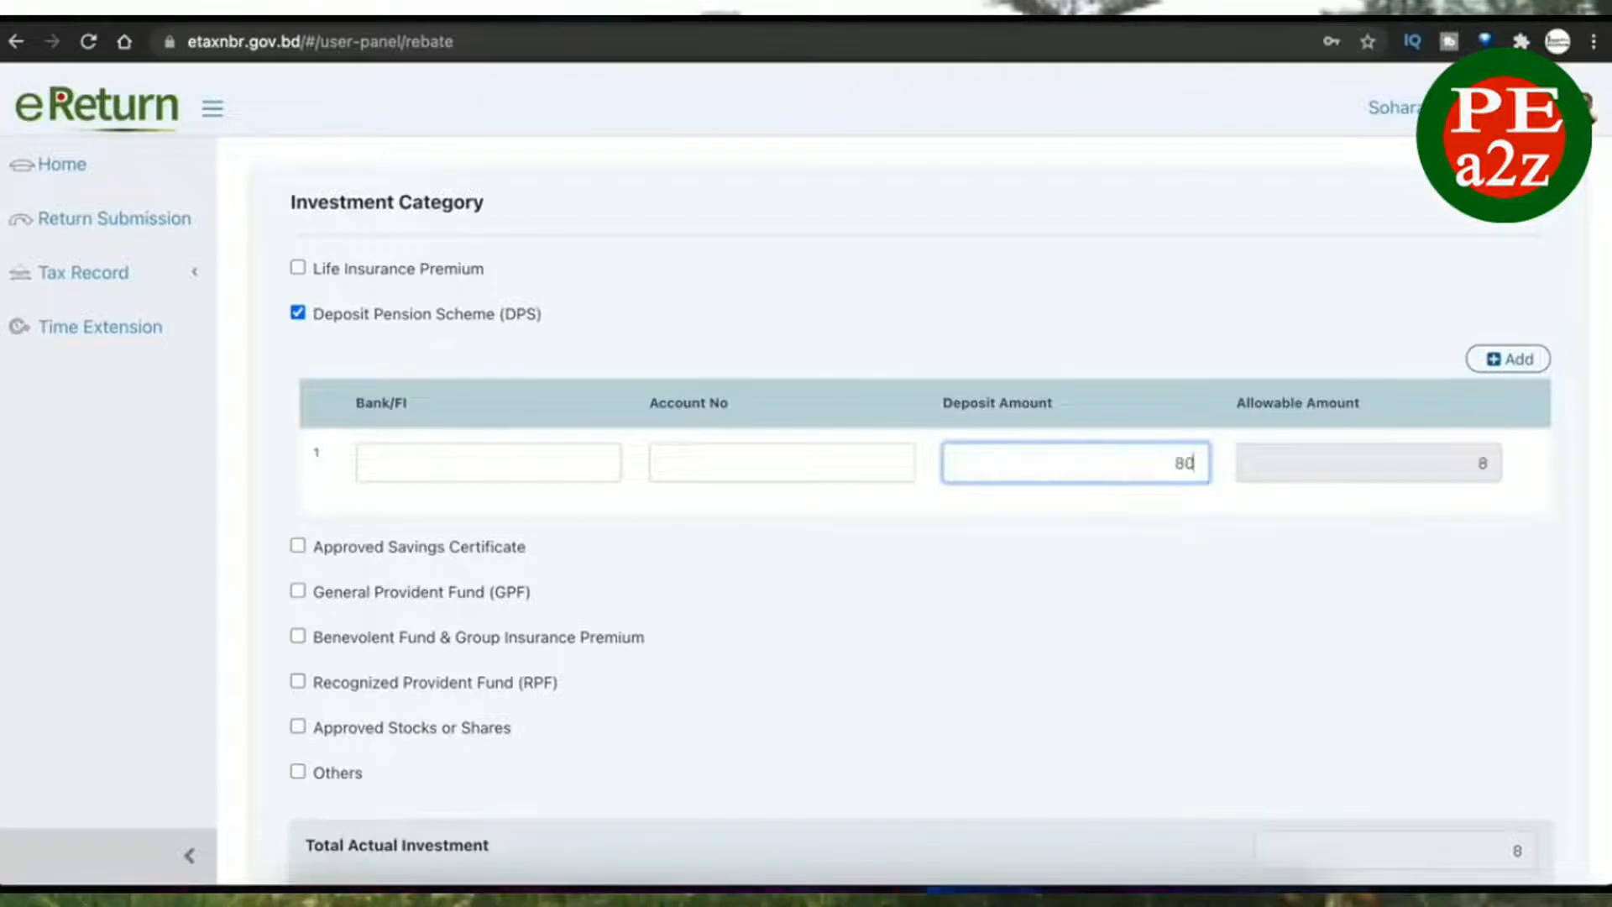
pyautogui.write(',000')
pyautogui.click(1118, 558)
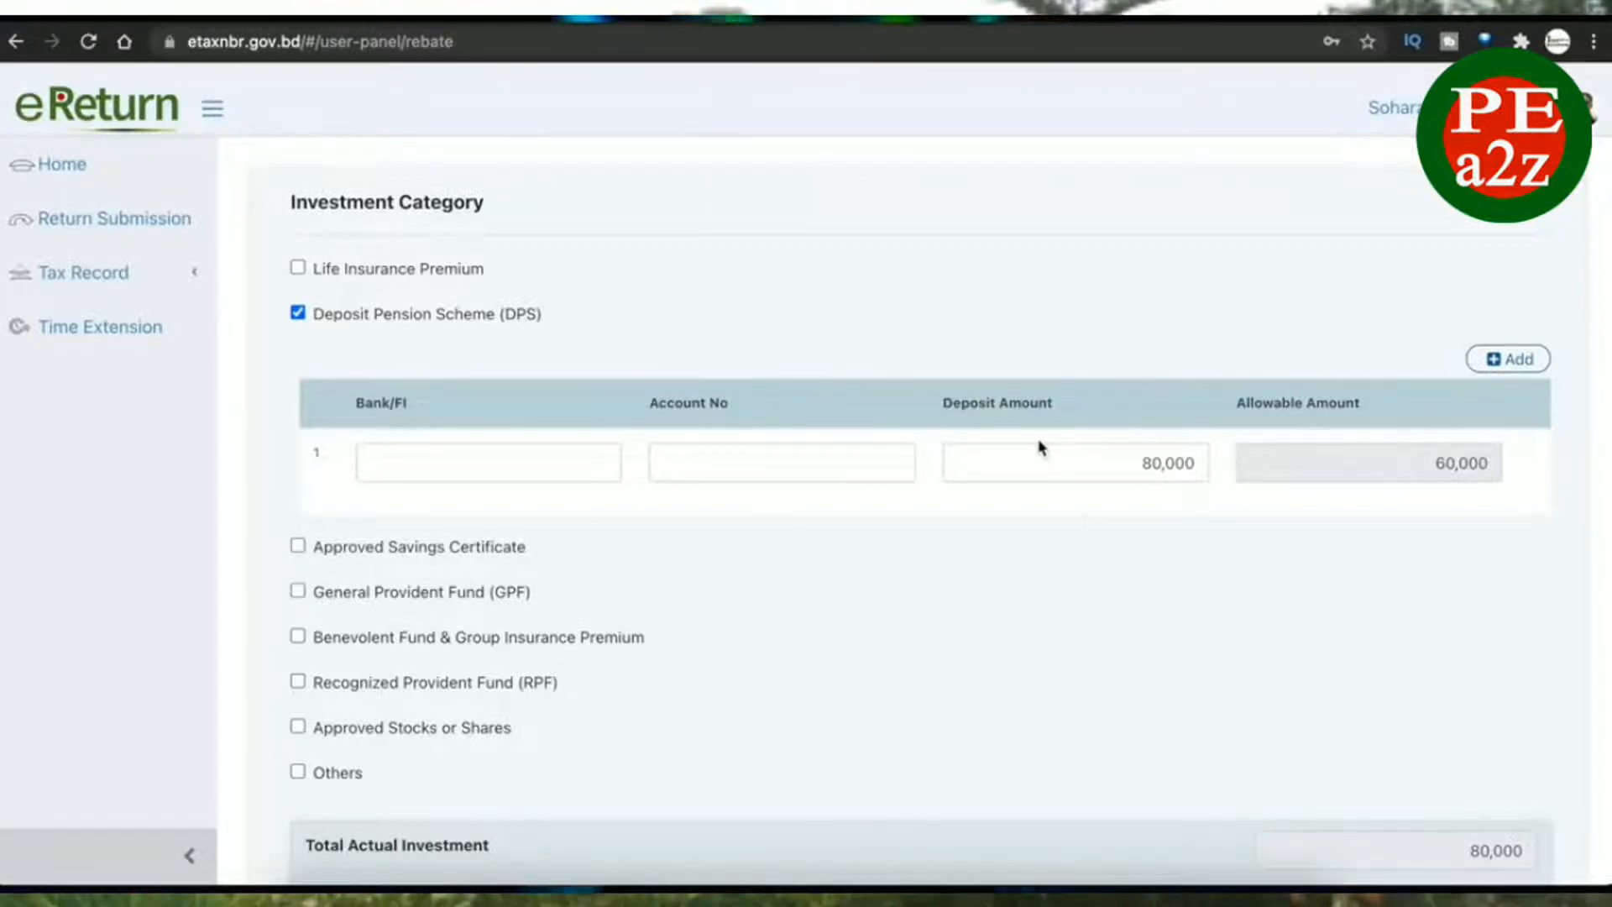
pyautogui.click(1119, 475)
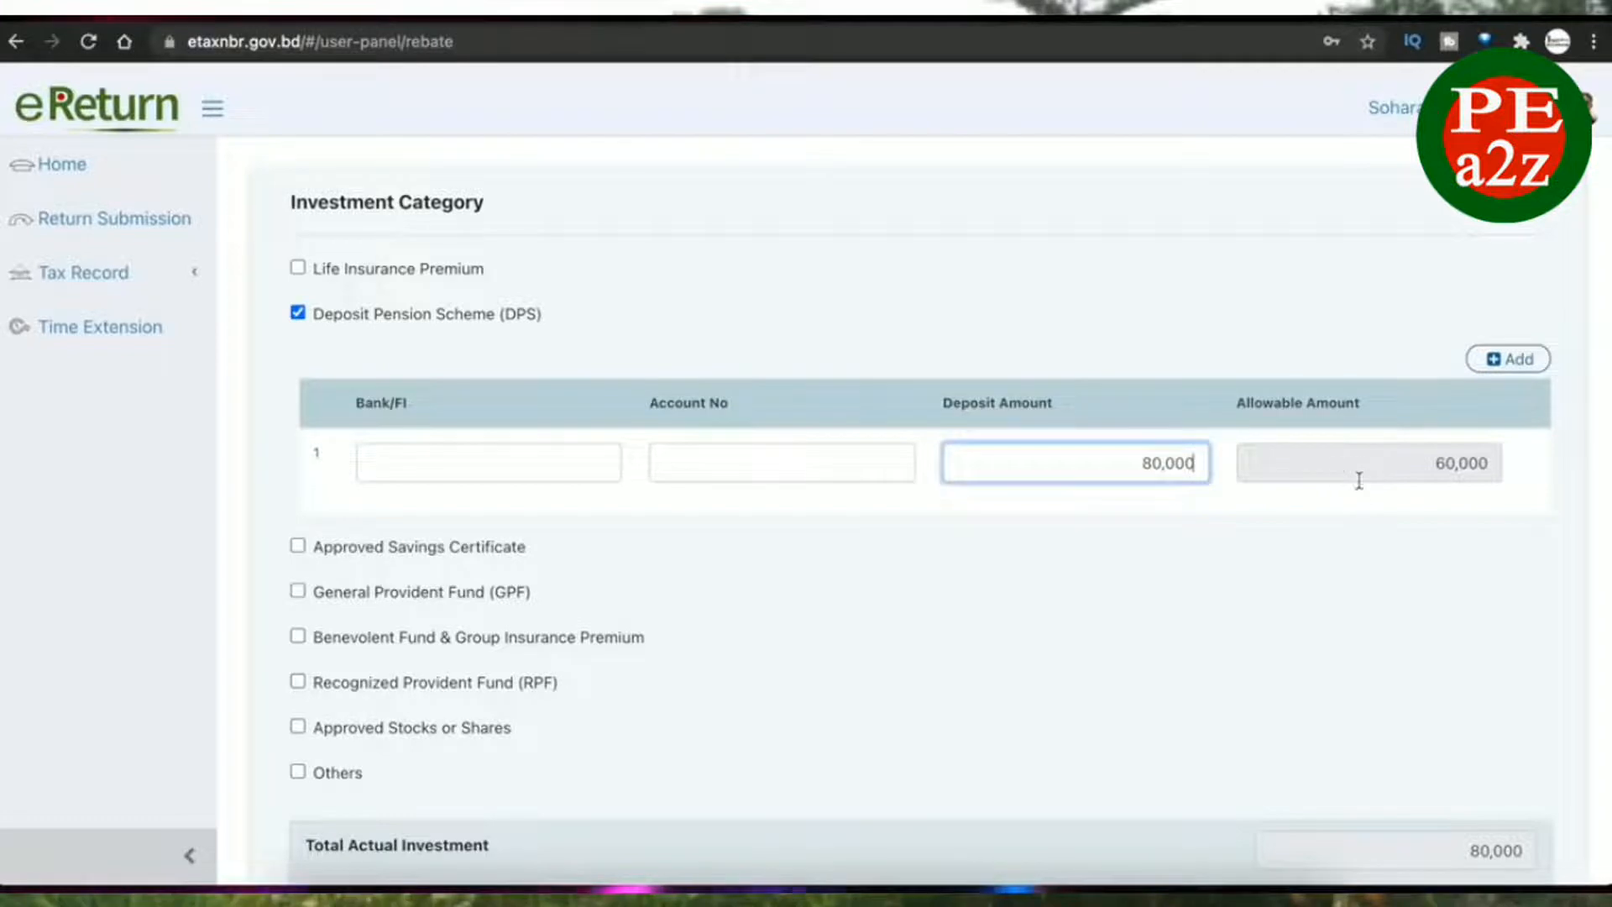
pyautogui.click(298, 313)
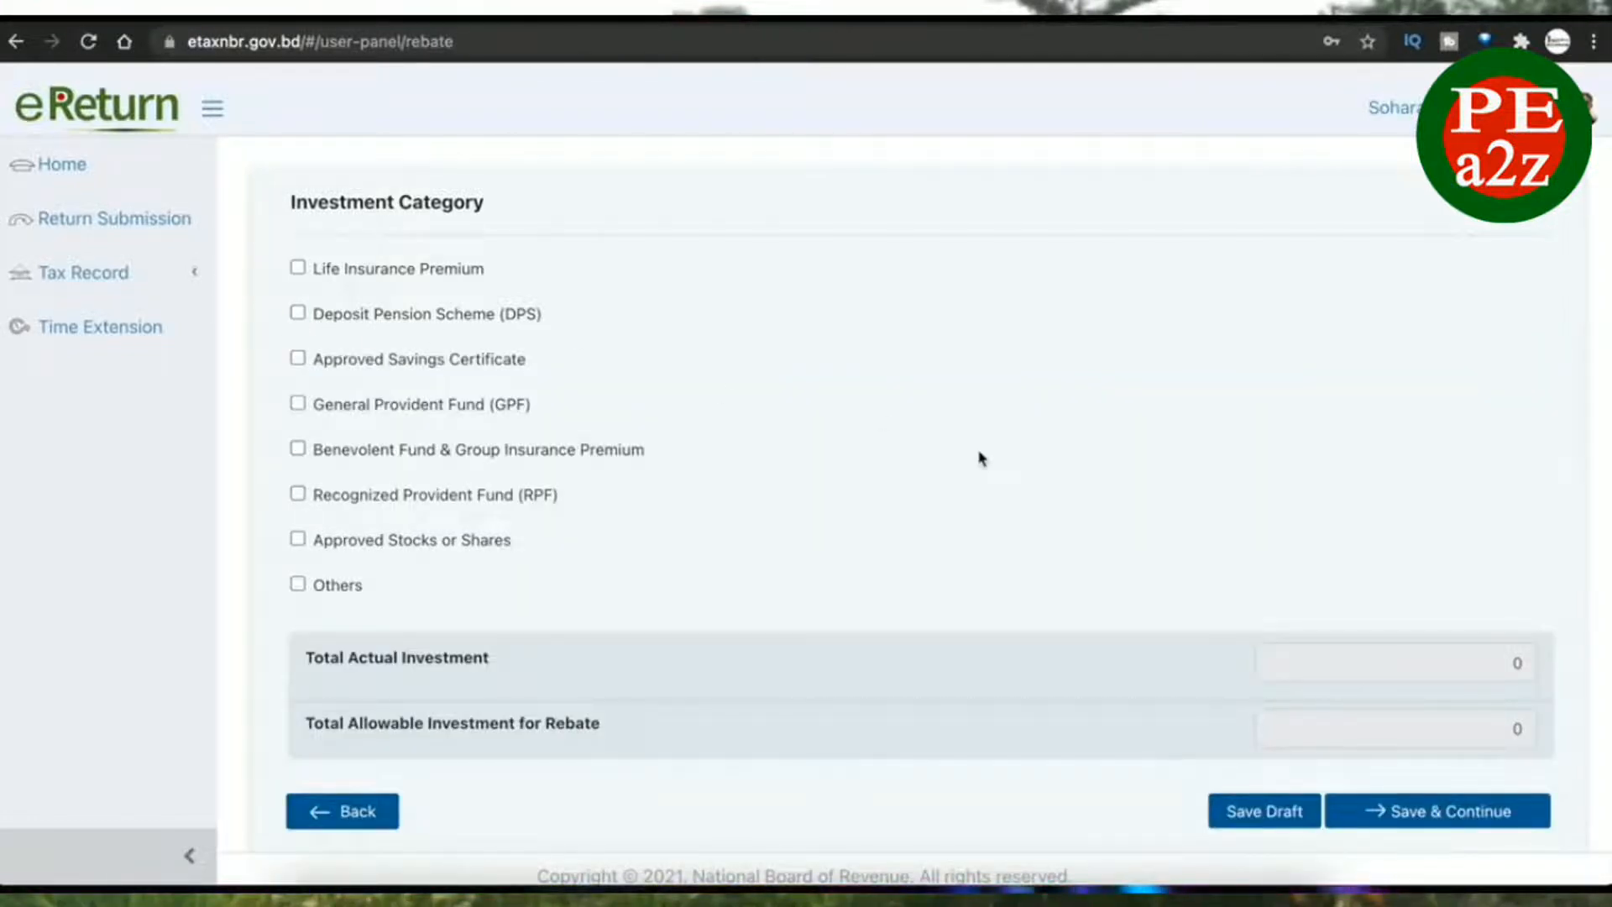
# - Look over the investment categories and try to save the rebate section without selecting any category
pyautogui.scroll(-1, 981, 457)
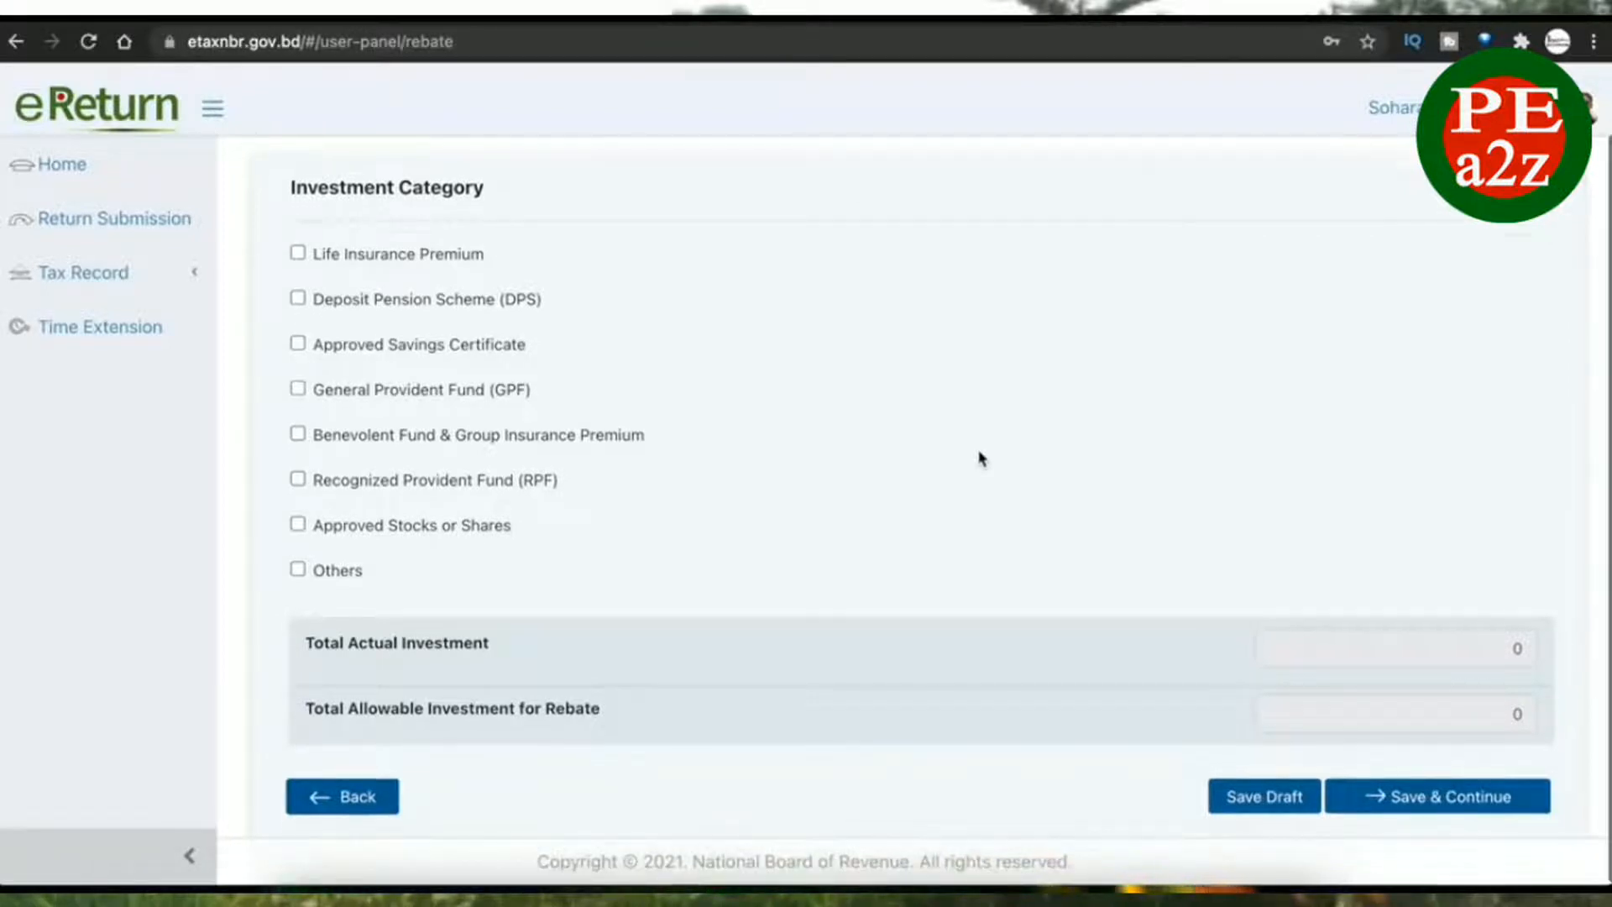
pyautogui.scroll(2, 982, 458)
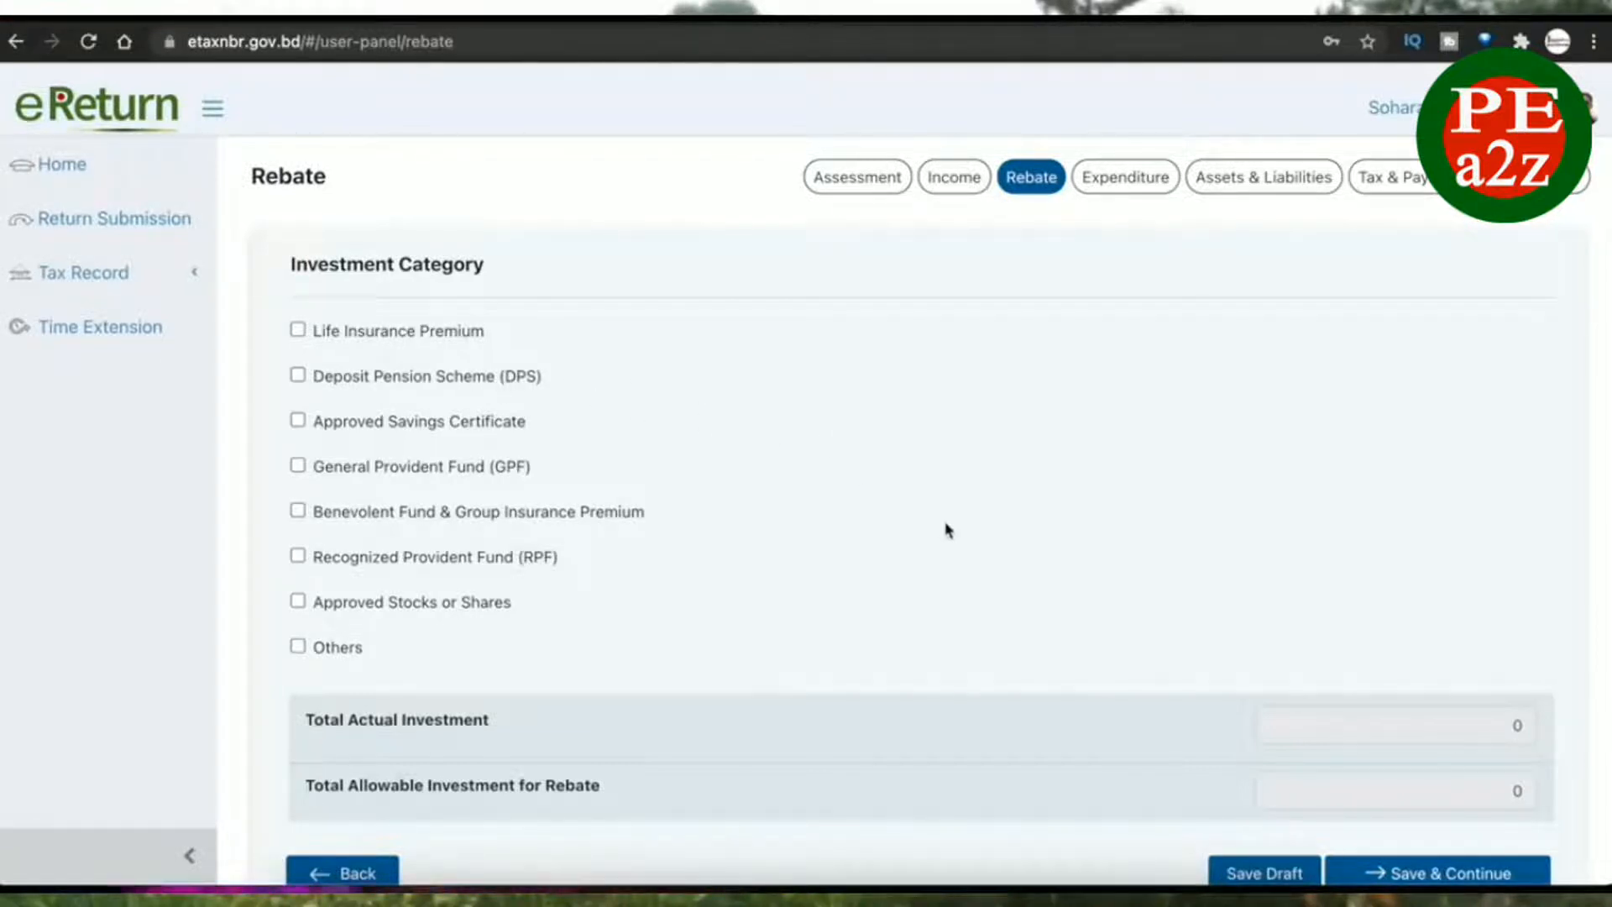
pyautogui.scroll(-1, 946, 530)
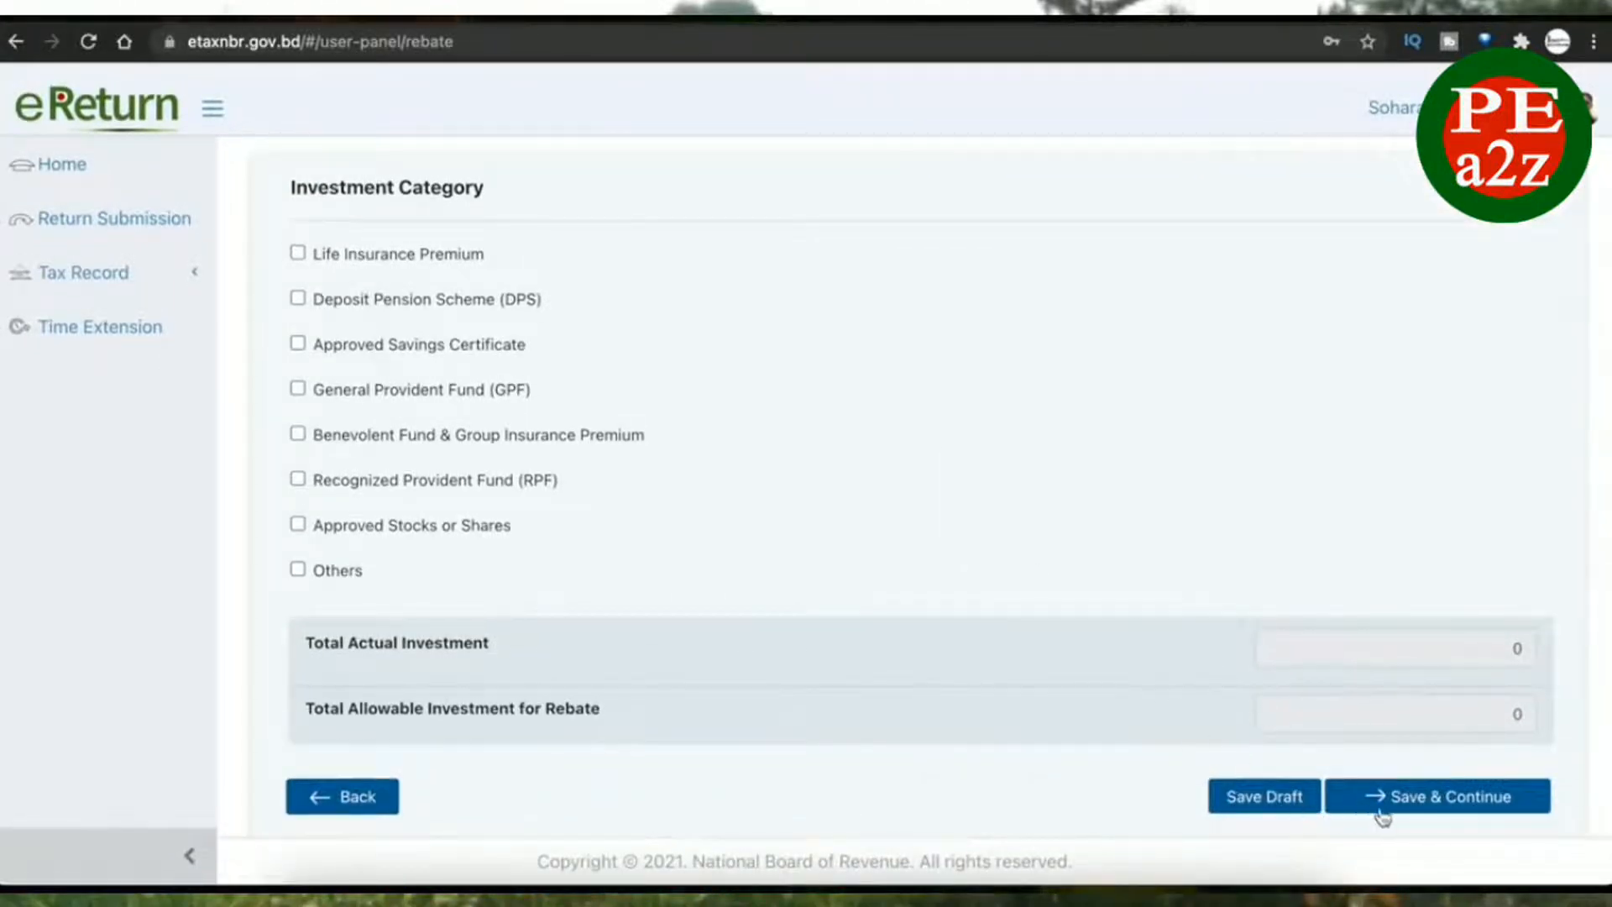
pyautogui.click(1444, 799)
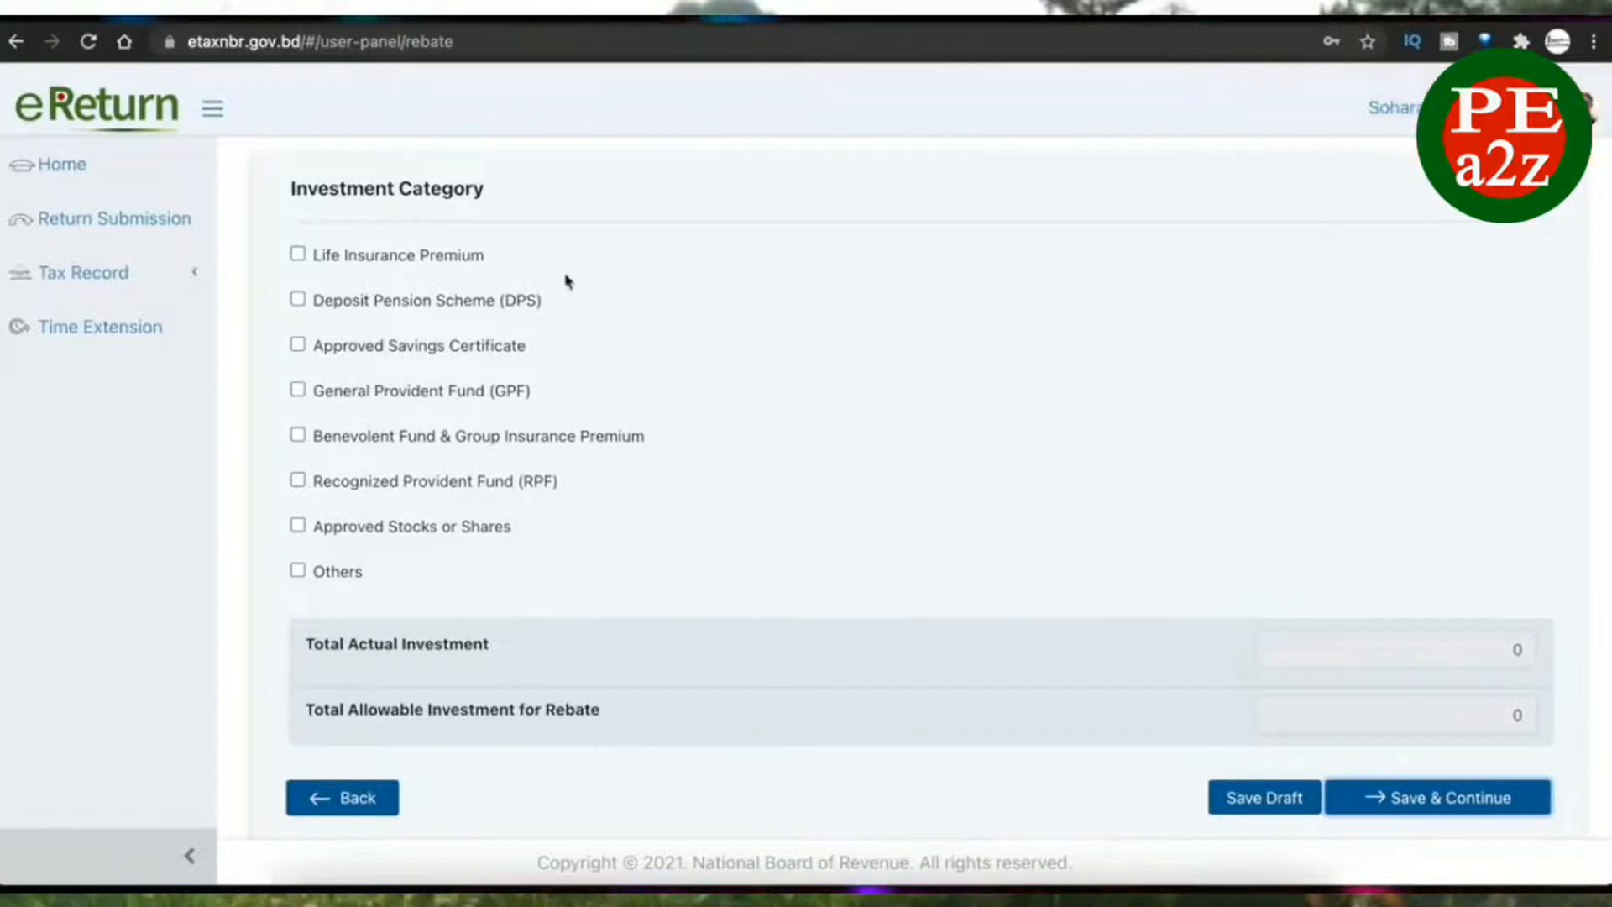
# - Select the Deposit Pension Scheme (DPS), enter Bank as the bank, the account number and a 60,000 deposit, and save to continue
pyautogui.click(300, 302)
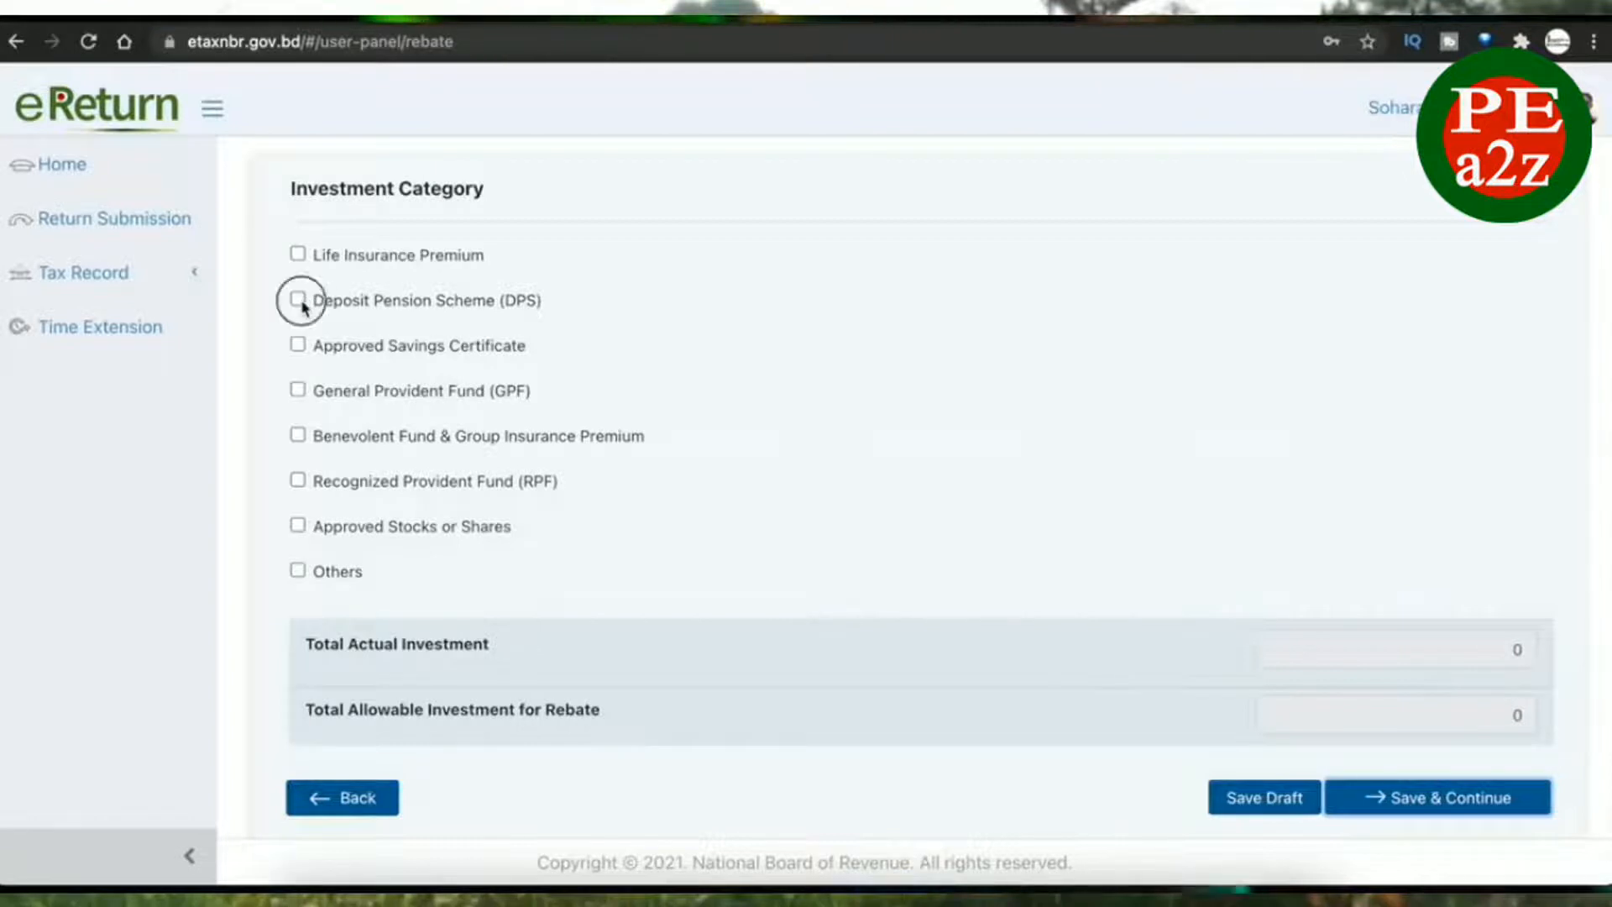
pyautogui.click(460, 442)
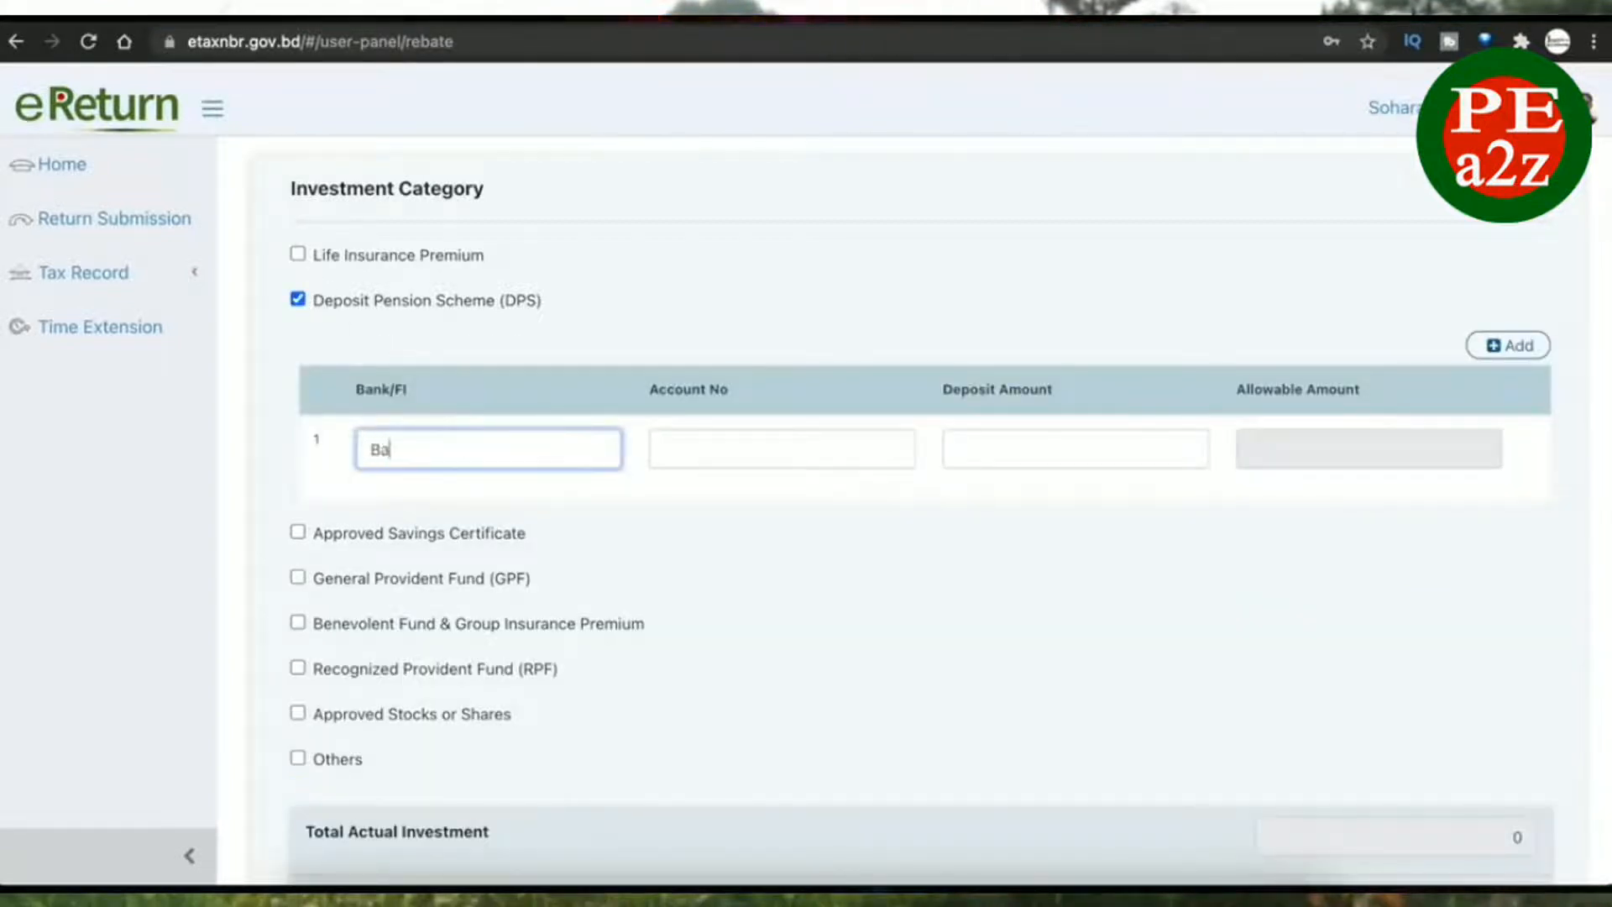
pyautogui.click(907, 459)
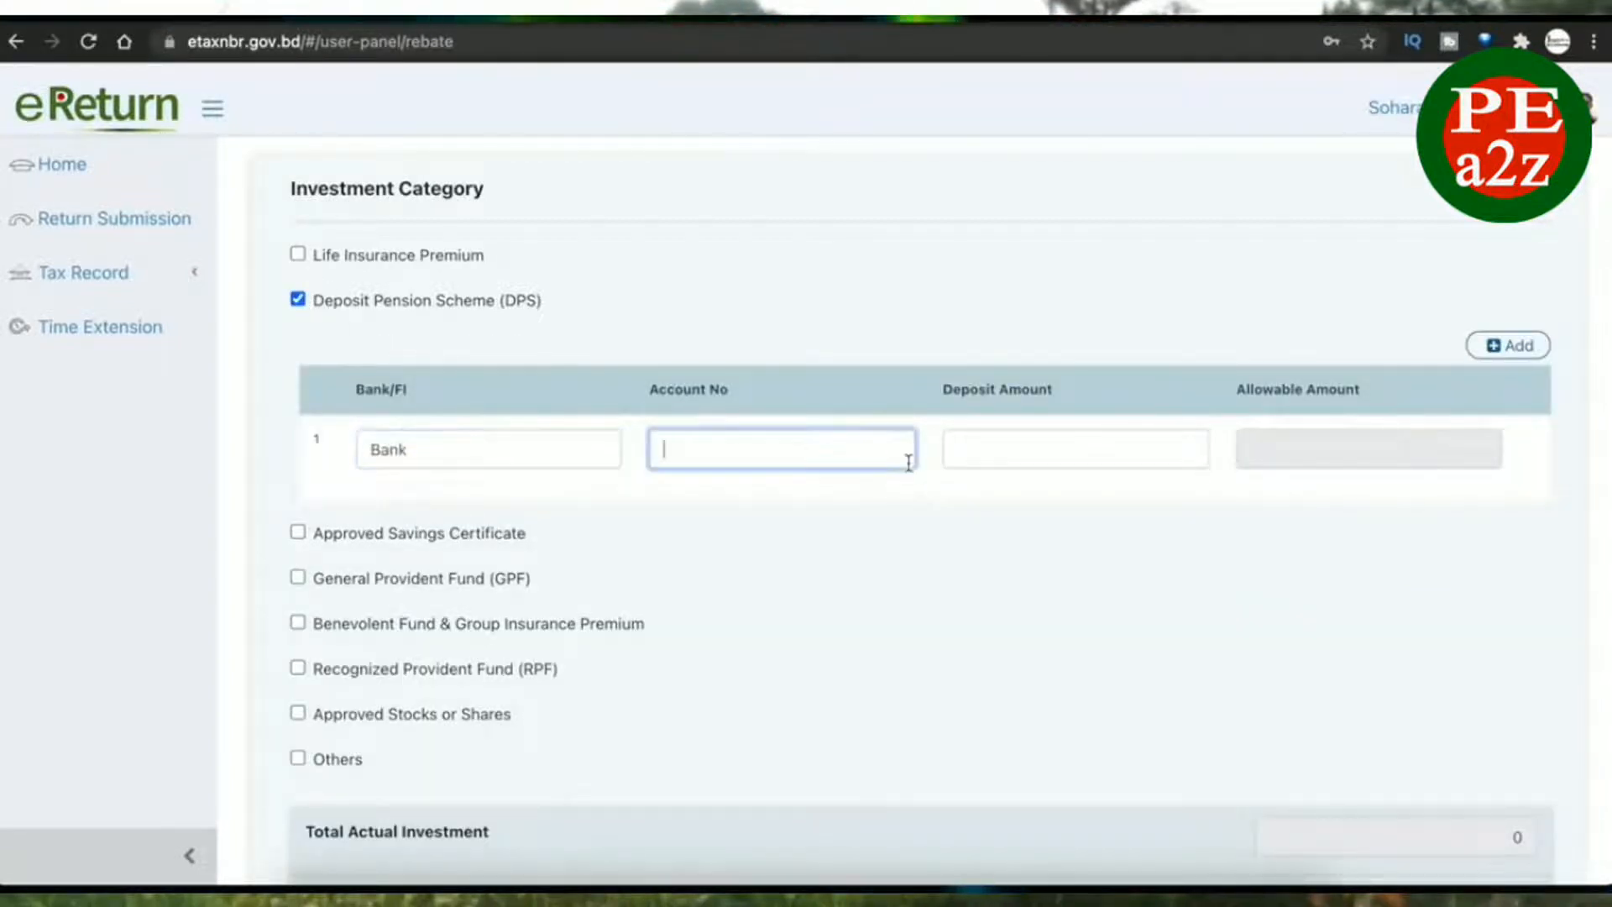
pyautogui.write('00000')
pyautogui.click(1047, 459)
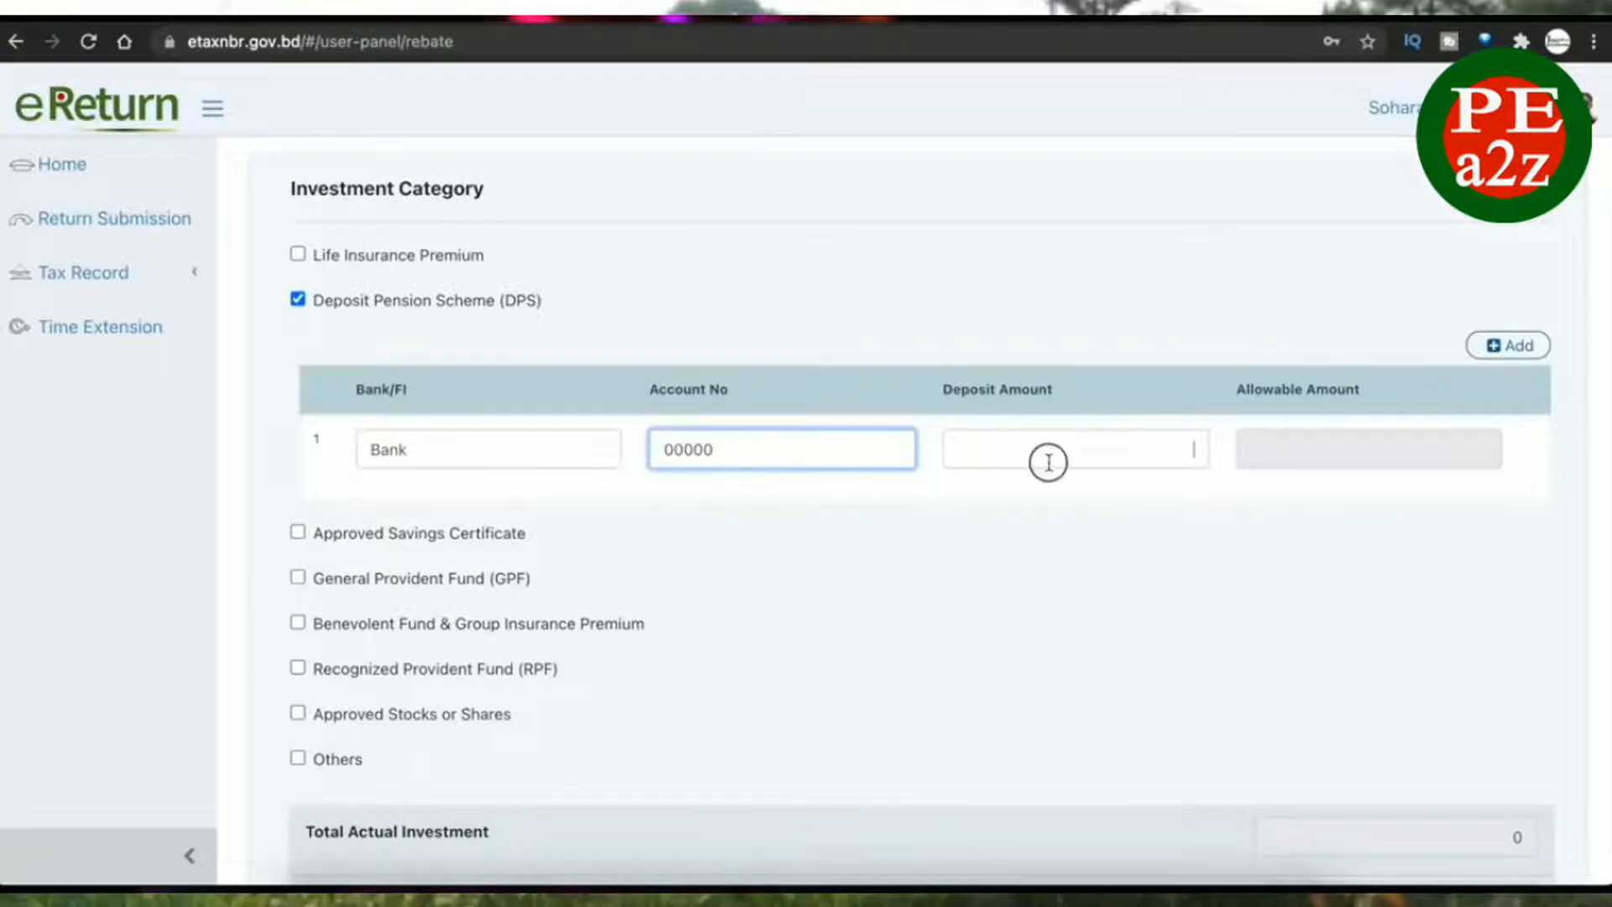
pyautogui.write('60,000')
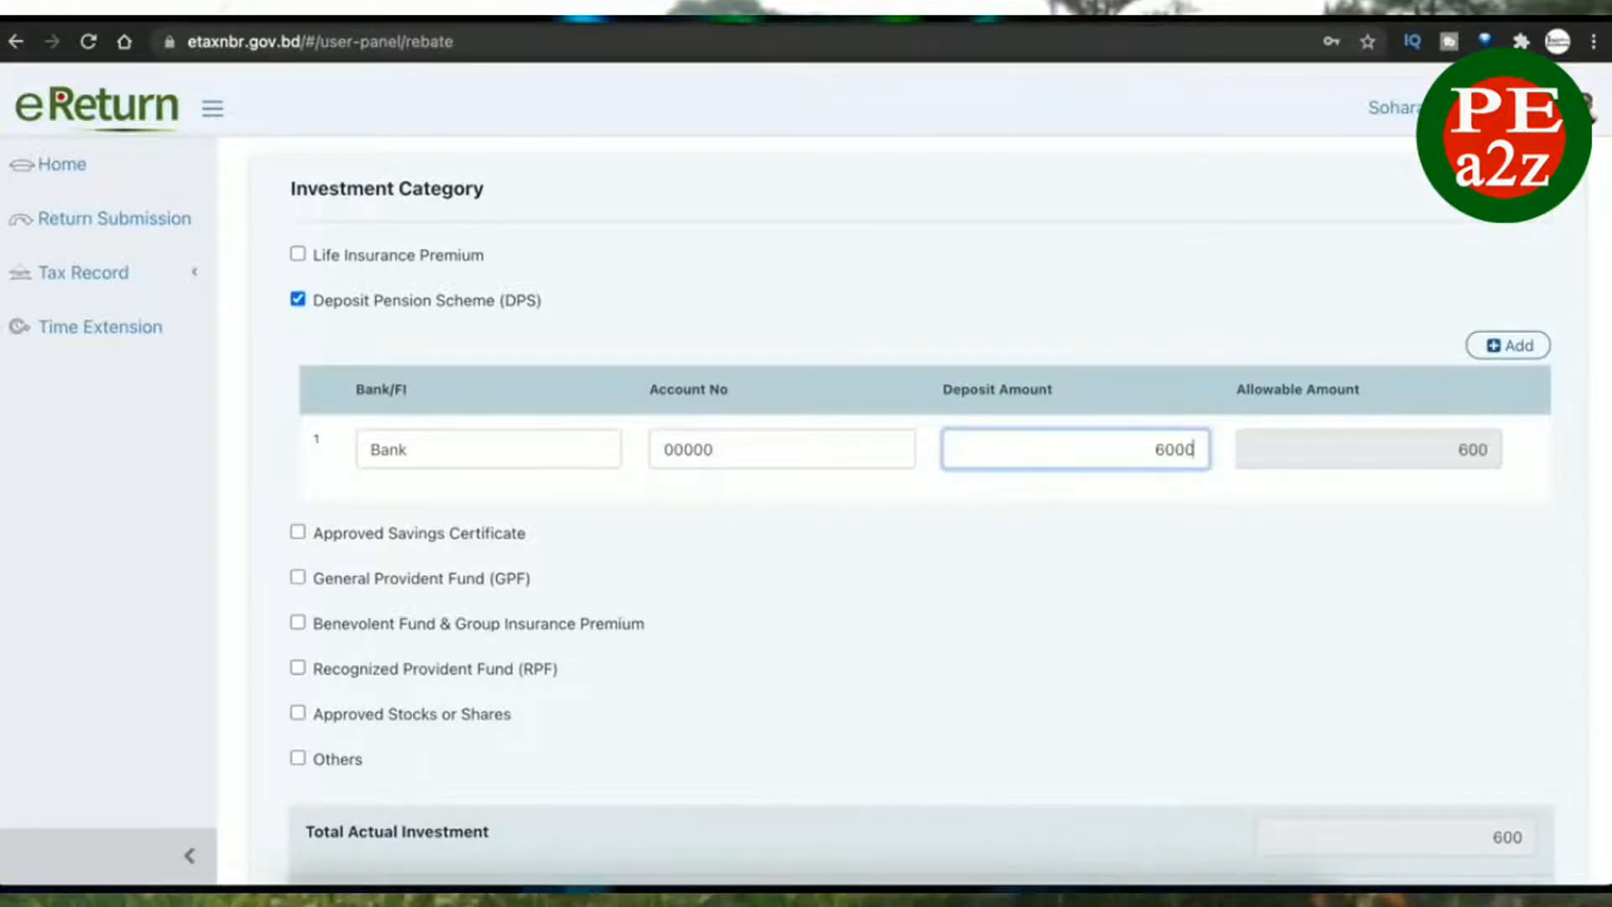
pyautogui.click(1001, 606)
pyautogui.scroll(-2, 1005, 612)
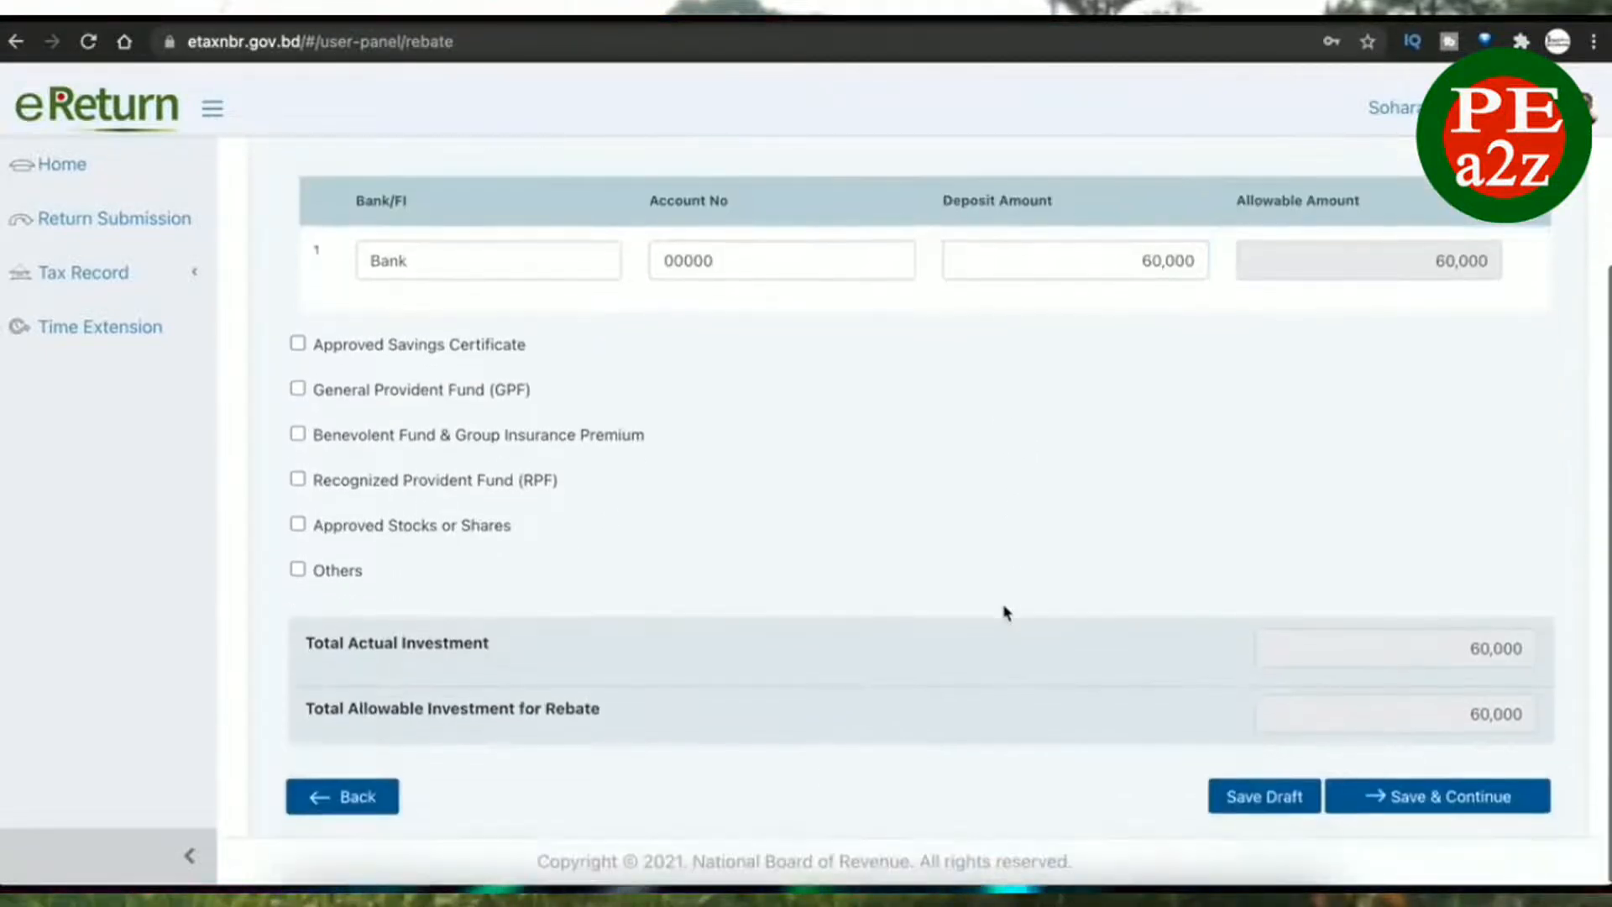
pyautogui.click(1372, 796)
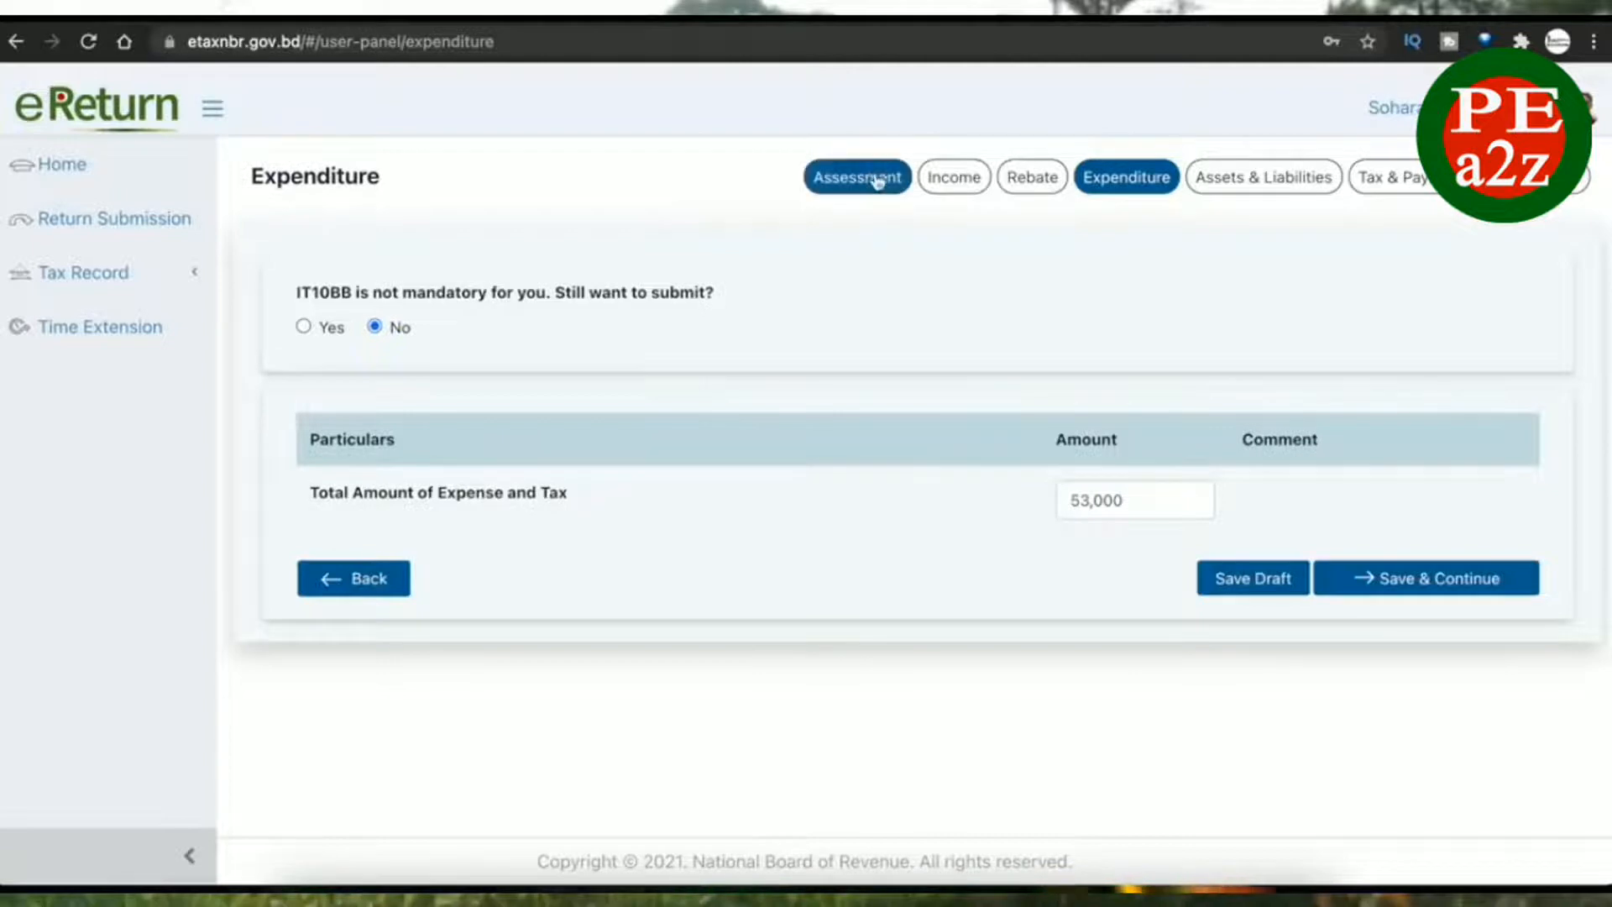
# - Choose Yes for submitting IT10BB to look over its itemised expense fields, and set the choice back to No
pyautogui.click(304, 327)
pyautogui.scroll(-6, 777, 546)
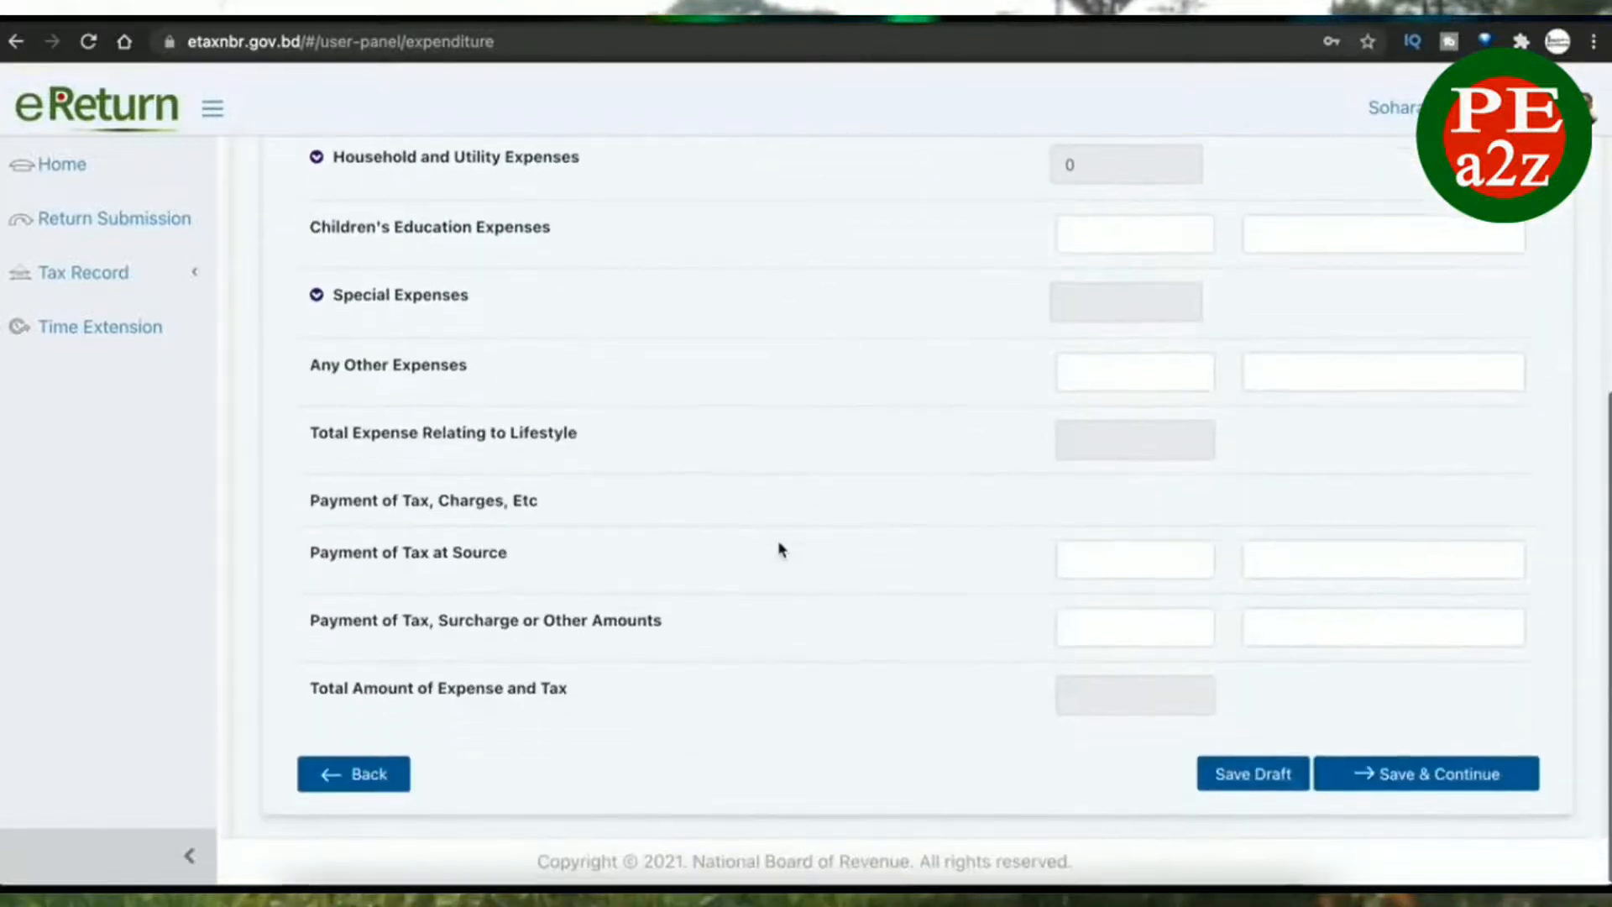
pyautogui.scroll(5, 779, 549)
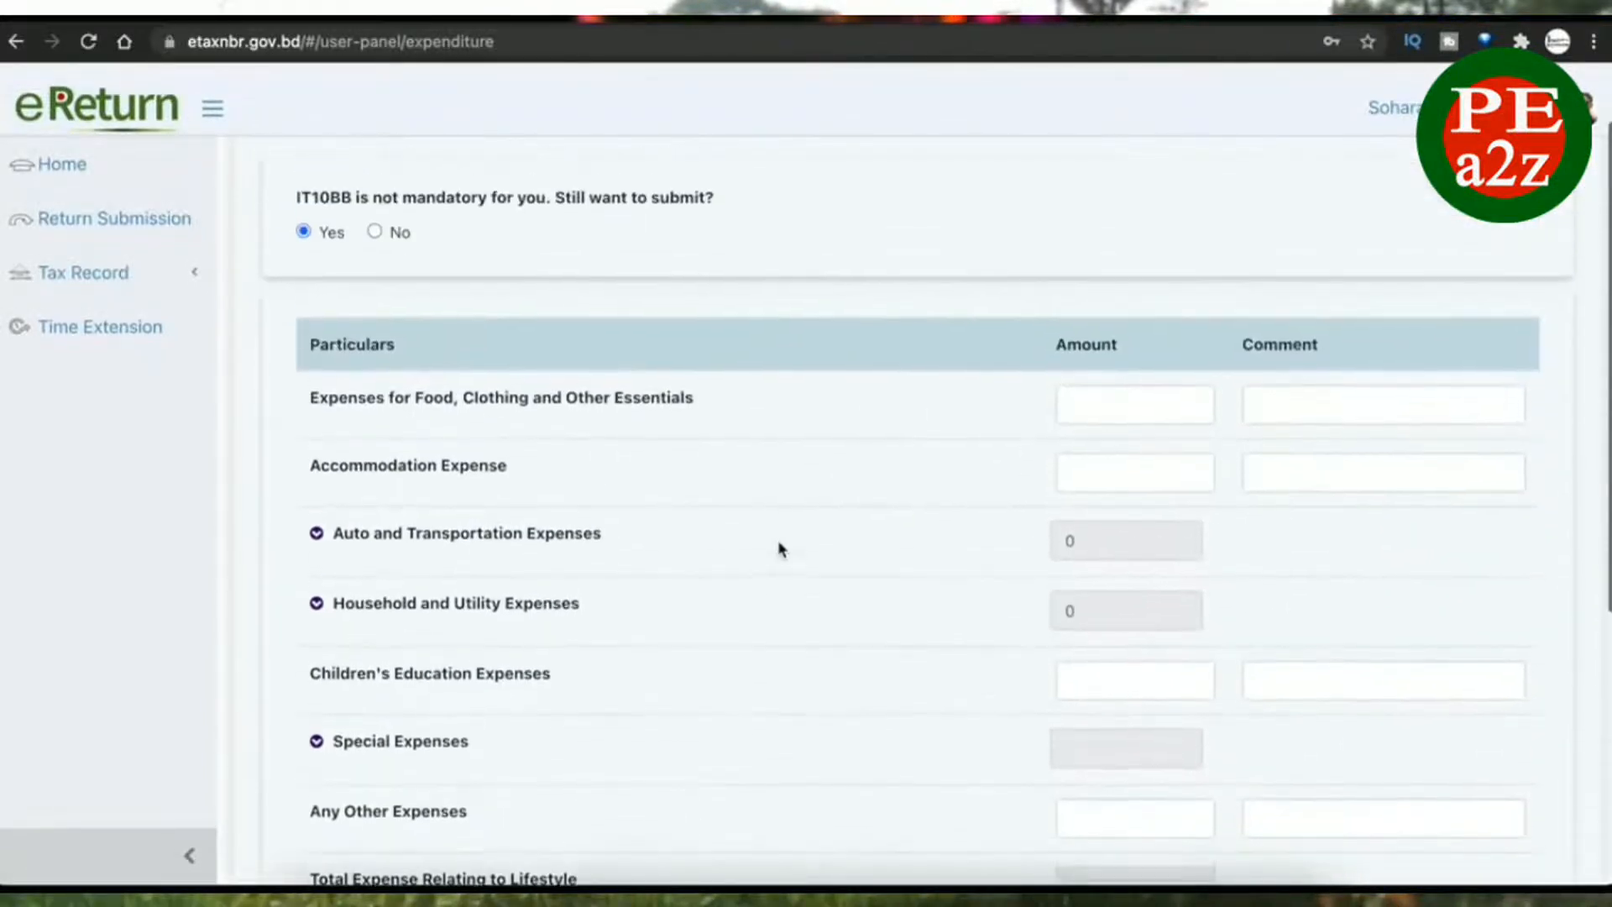
pyautogui.scroll(1, 779, 550)
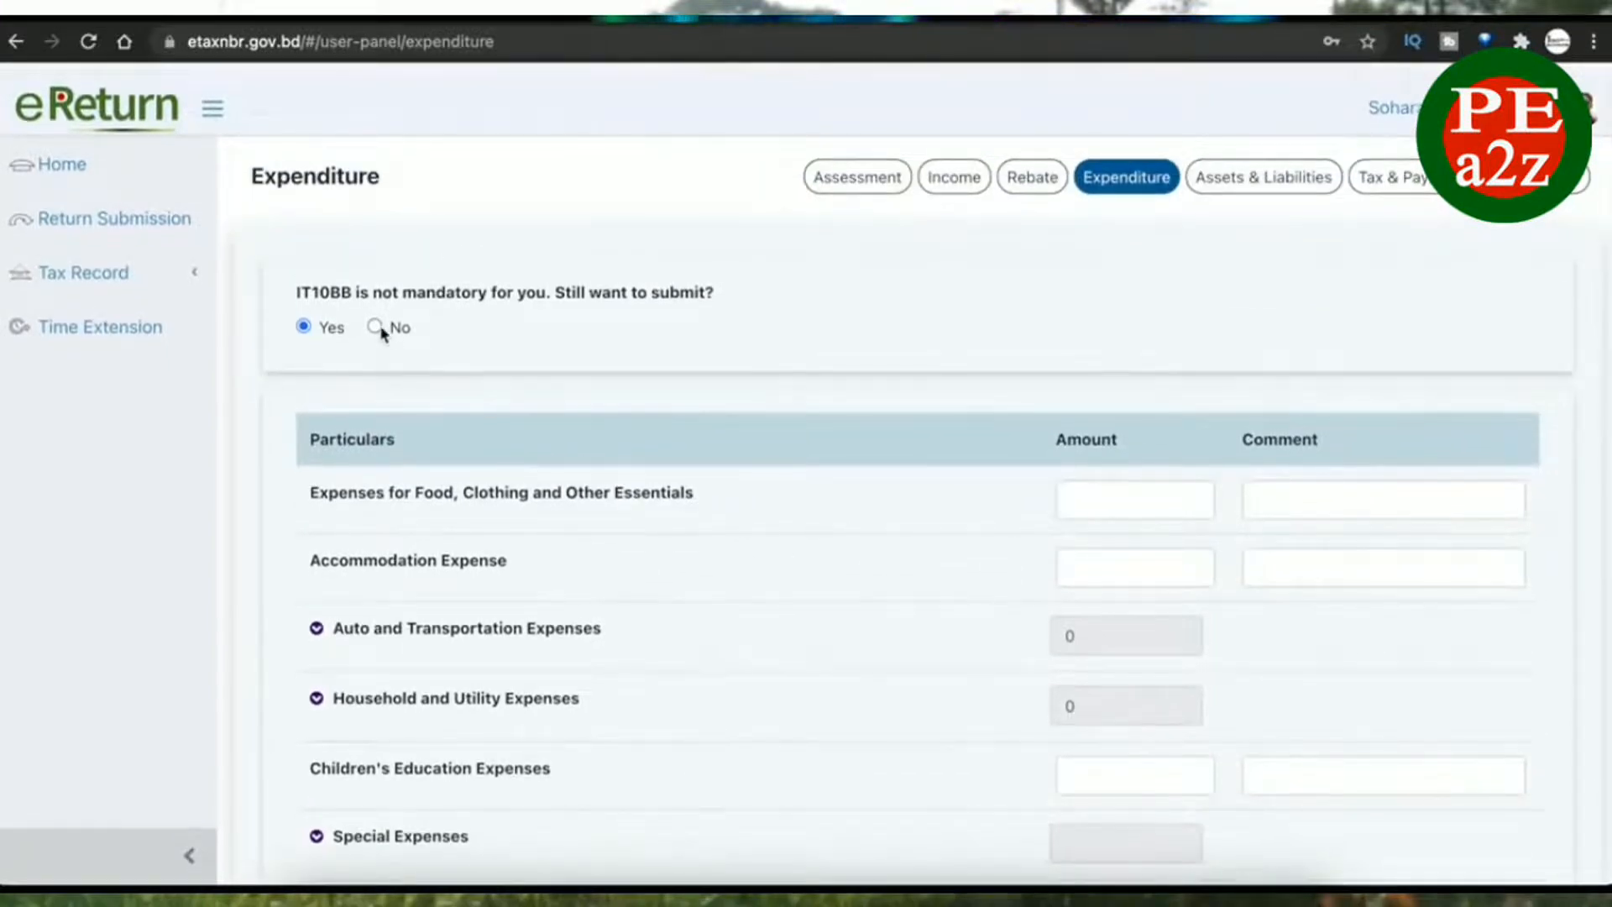
pyautogui.click(376, 327)
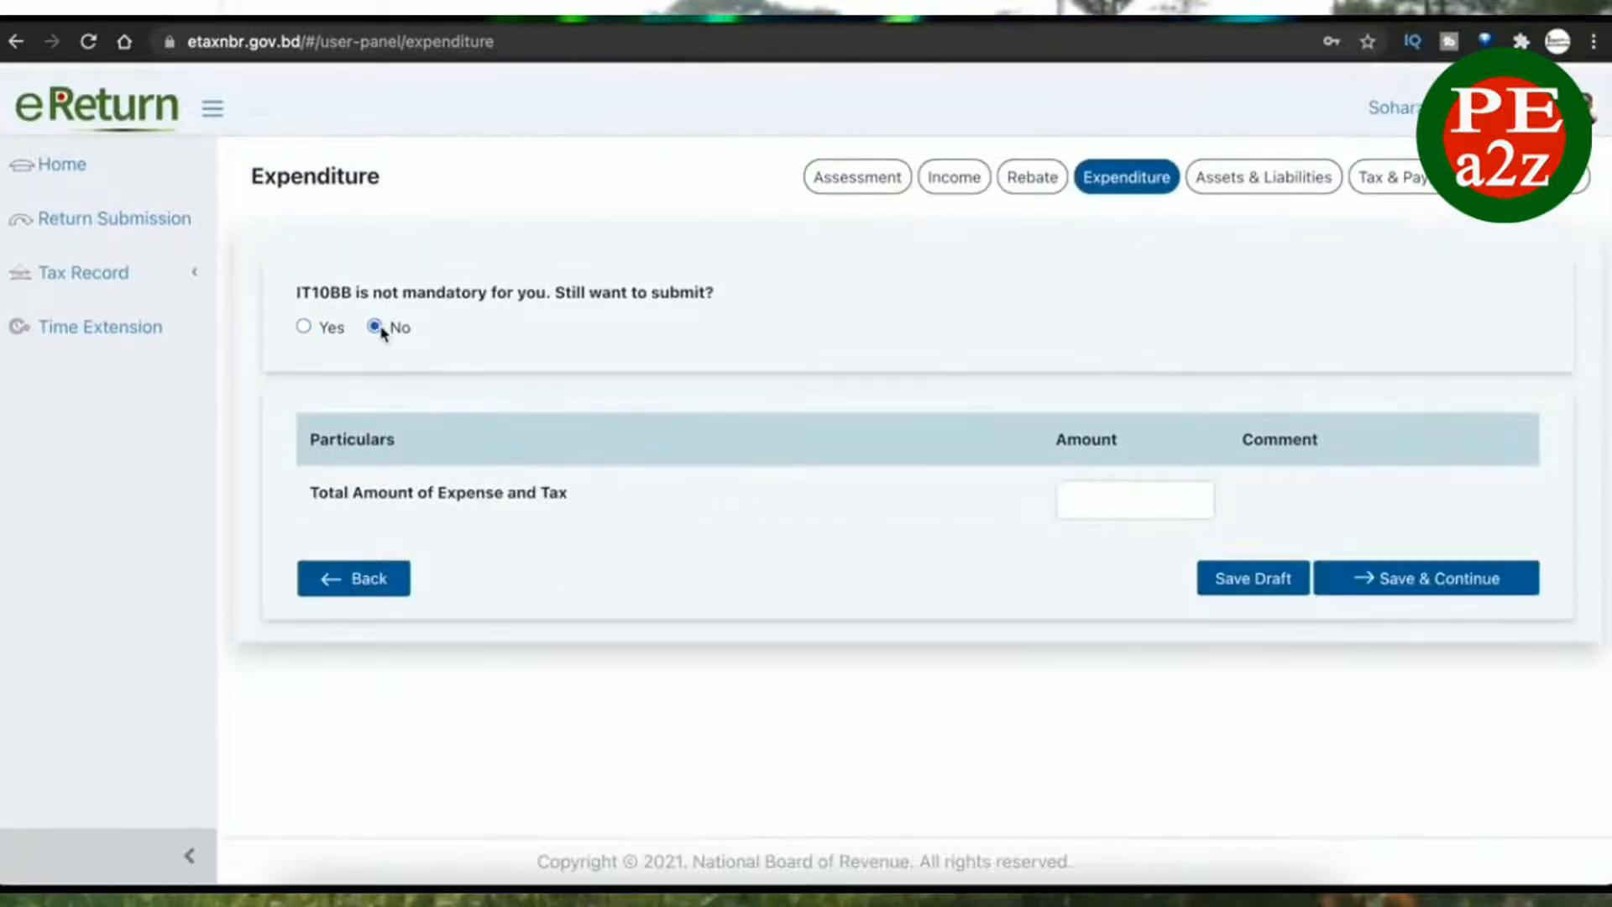
# - Set the Total Amount of Expense and Tax to 60,000 and save the expenditure section to continue
pyautogui.click(1143, 497)
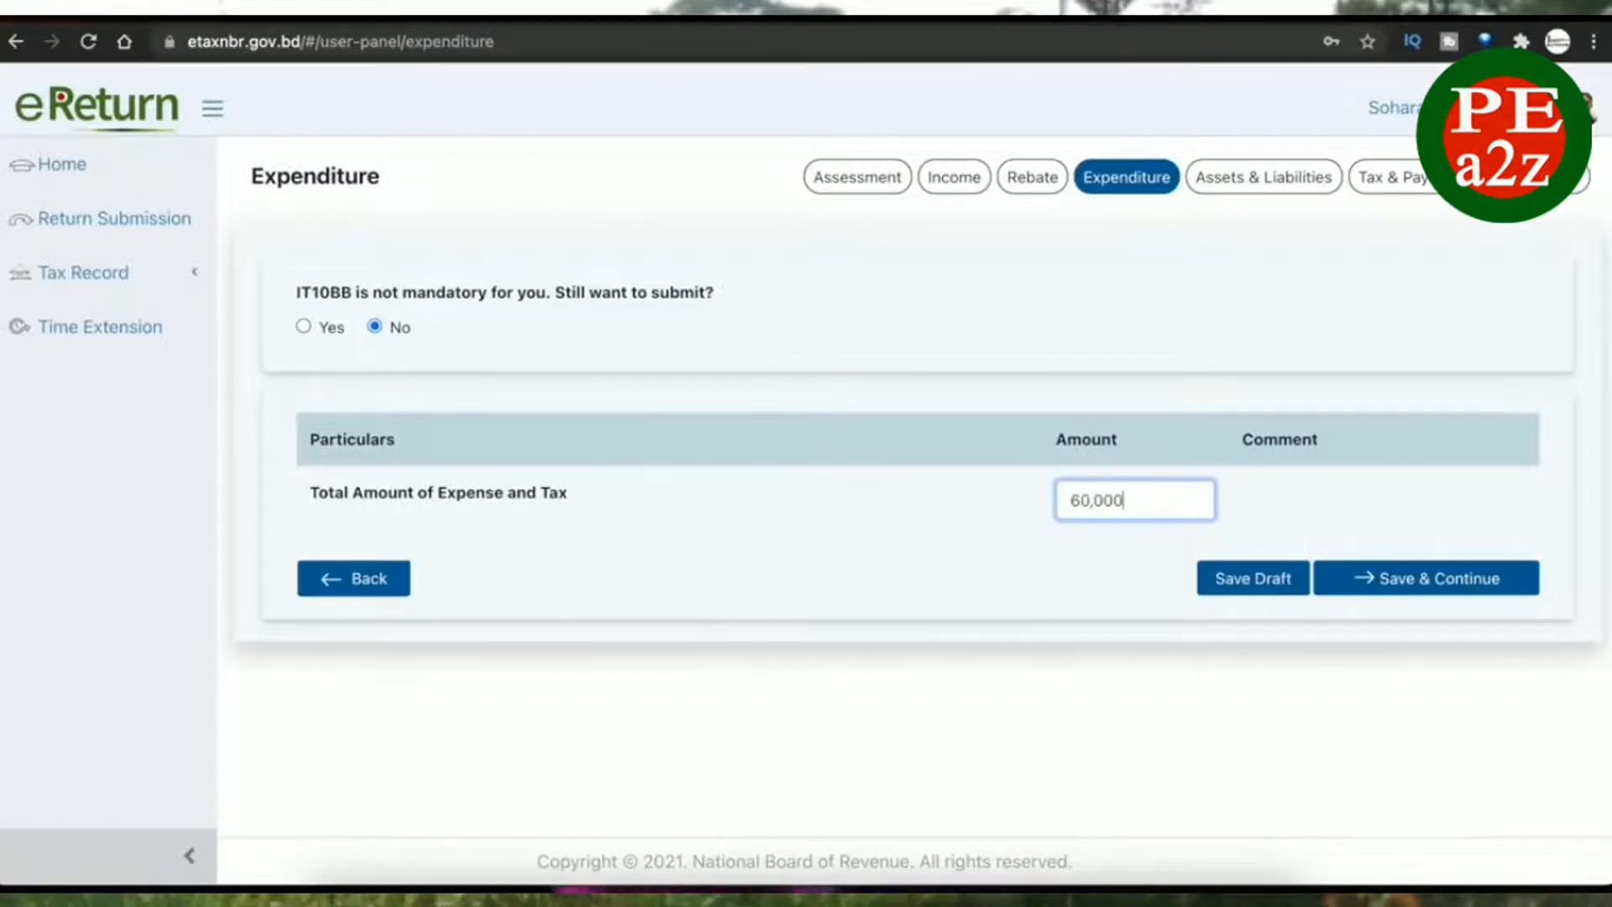
pyautogui.click(1096, 552)
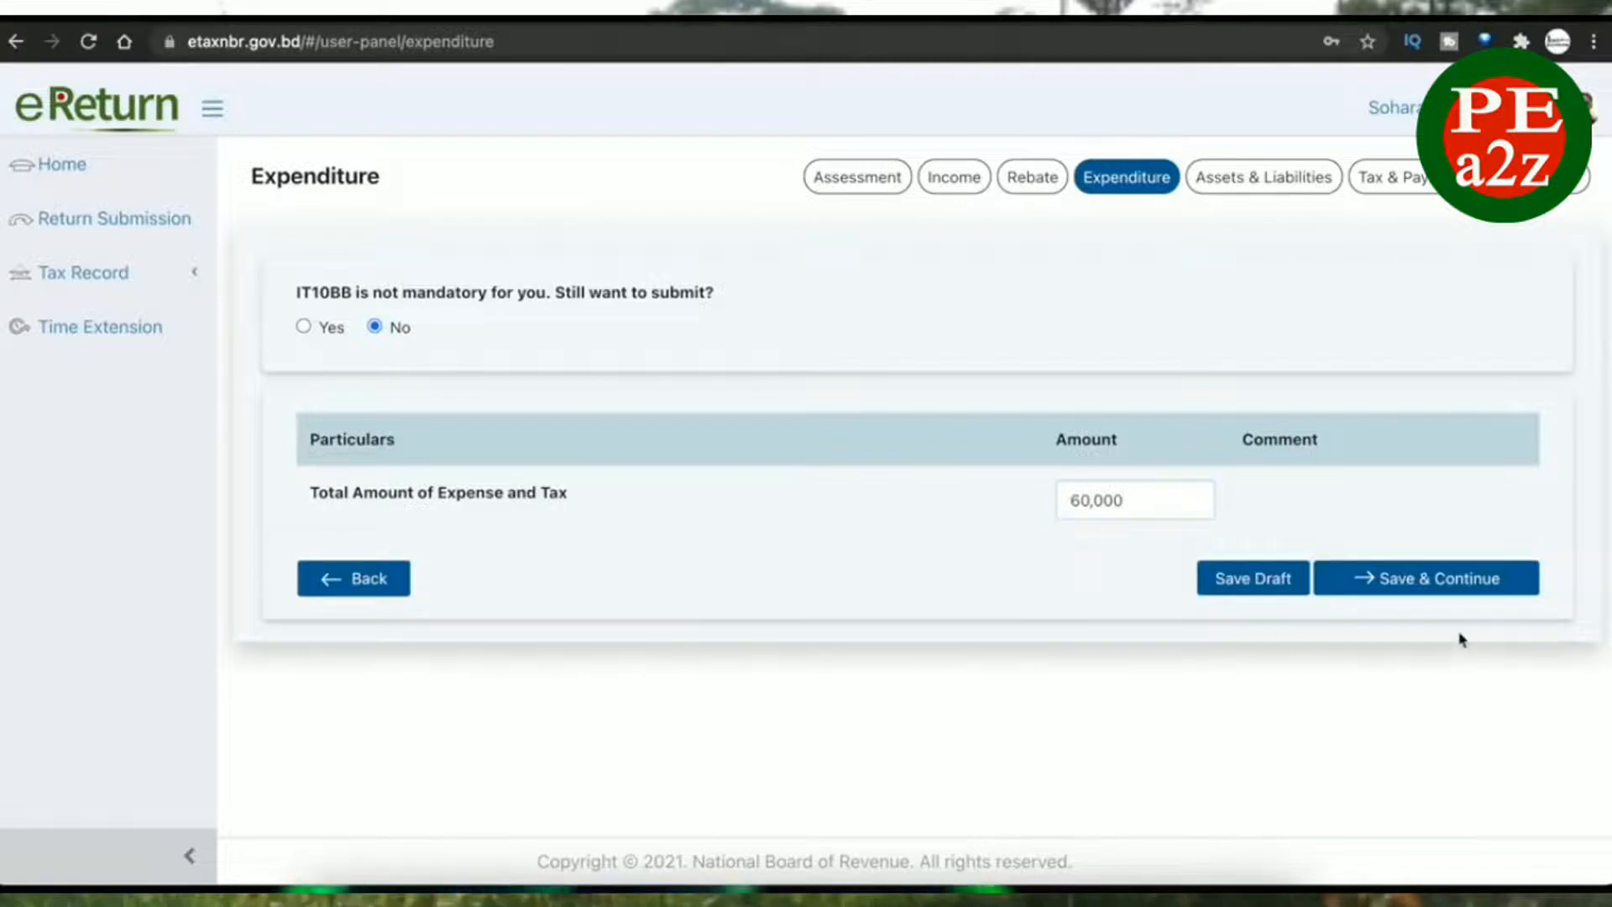
pyautogui.click(1467, 586)
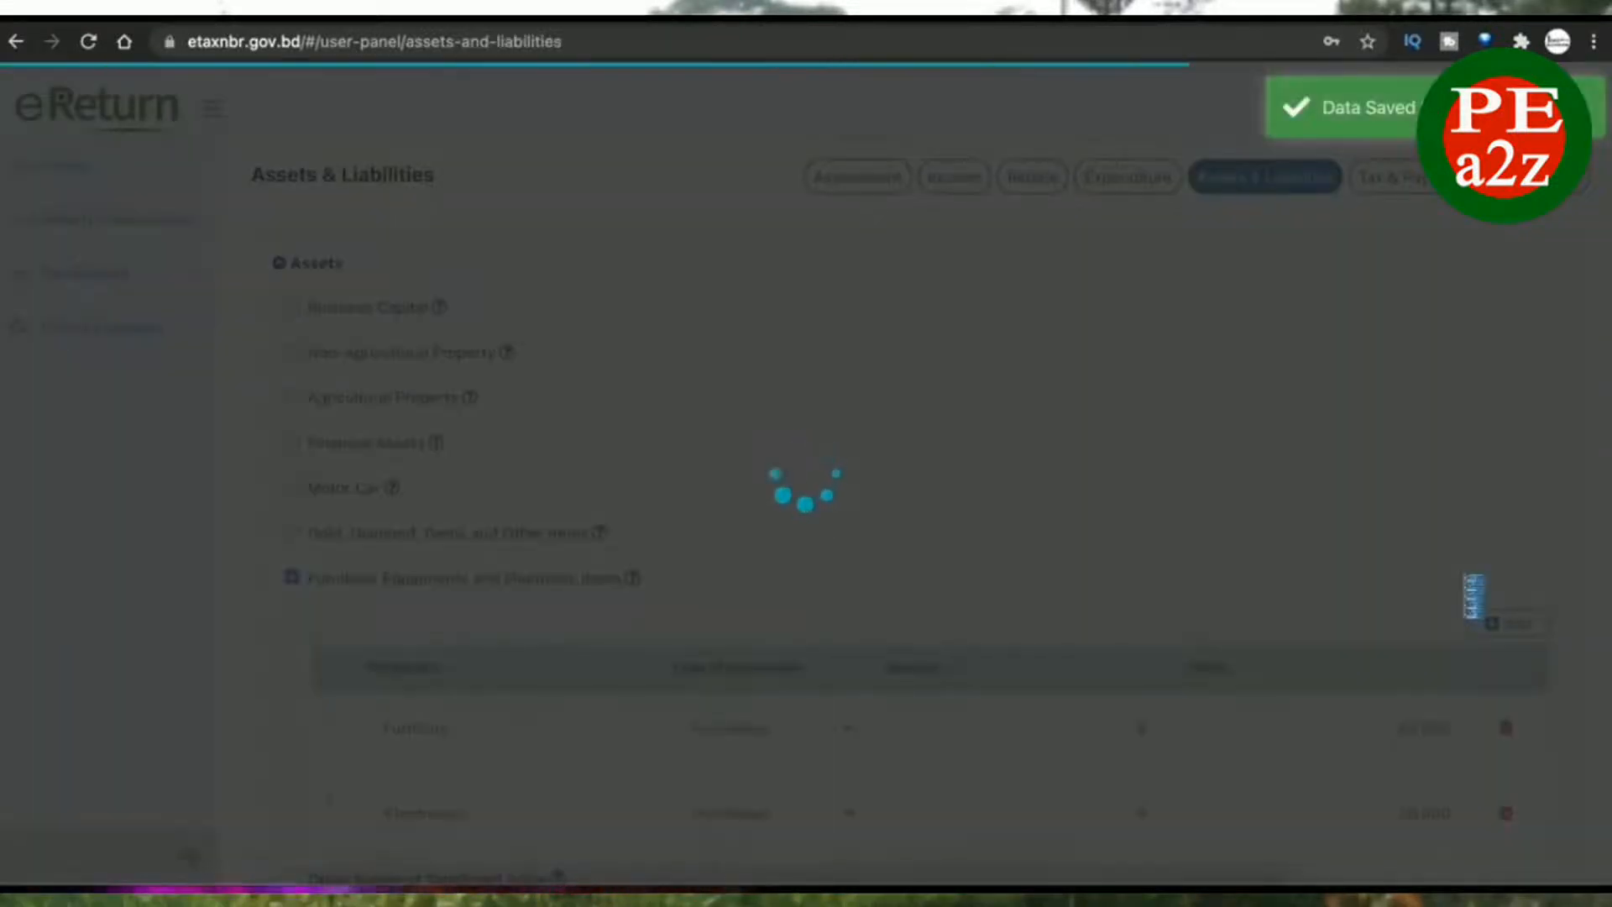
# - Look over the asset categories and the fields offered for Gold, Diamond, Gems and Other Items, leaving that category deselected
pyautogui.scroll(-3, 1234, 460)
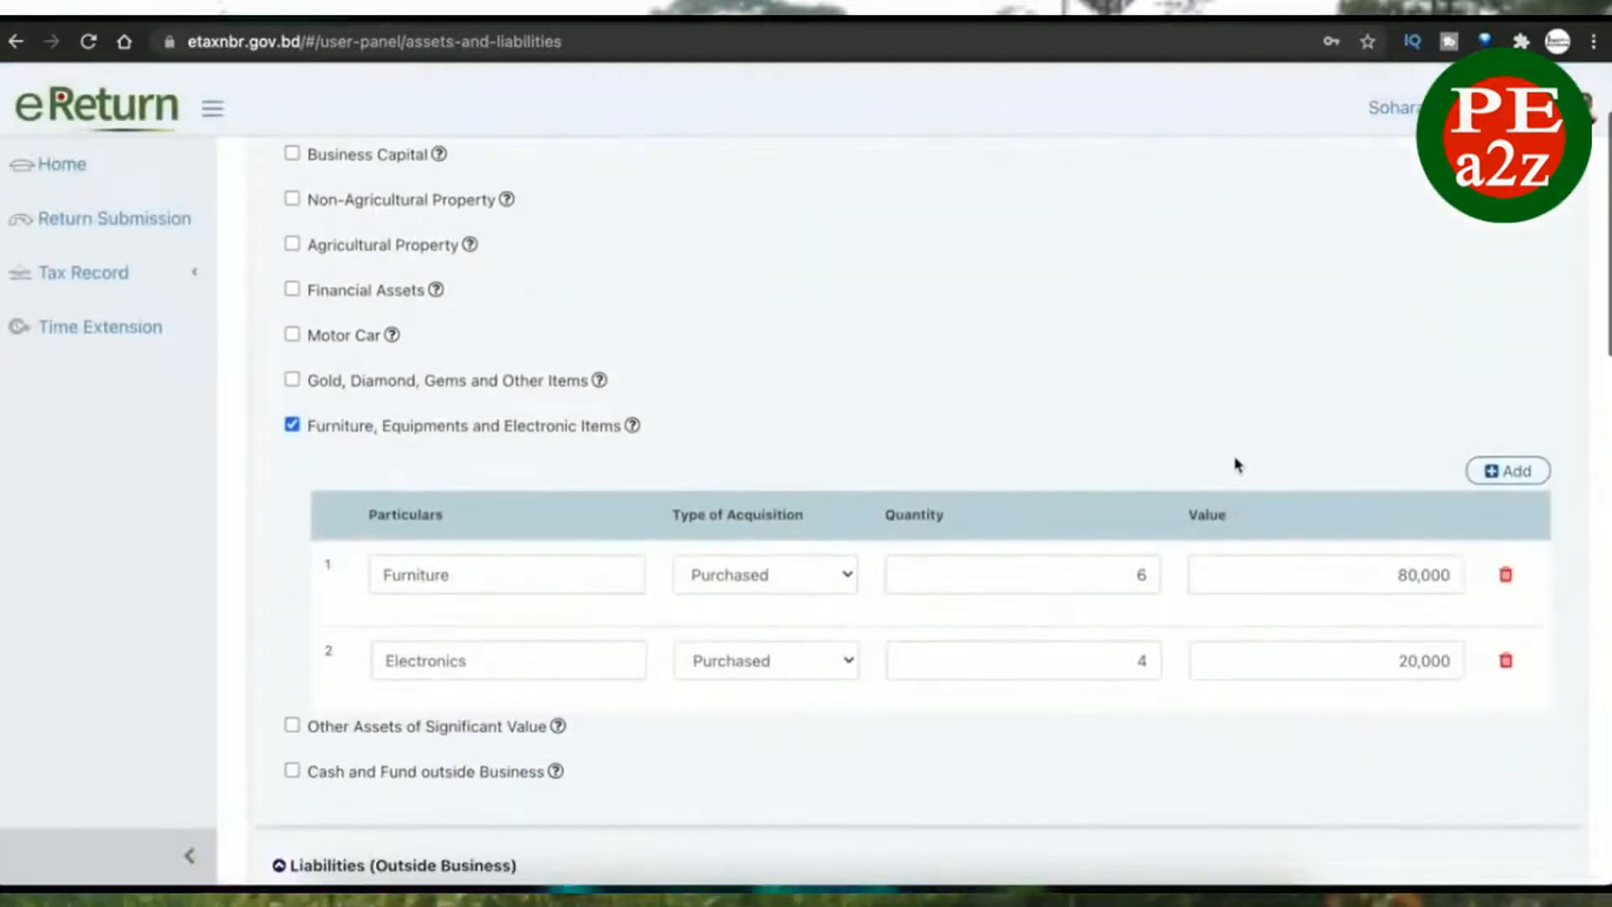
pyautogui.scroll(5, 1234, 458)
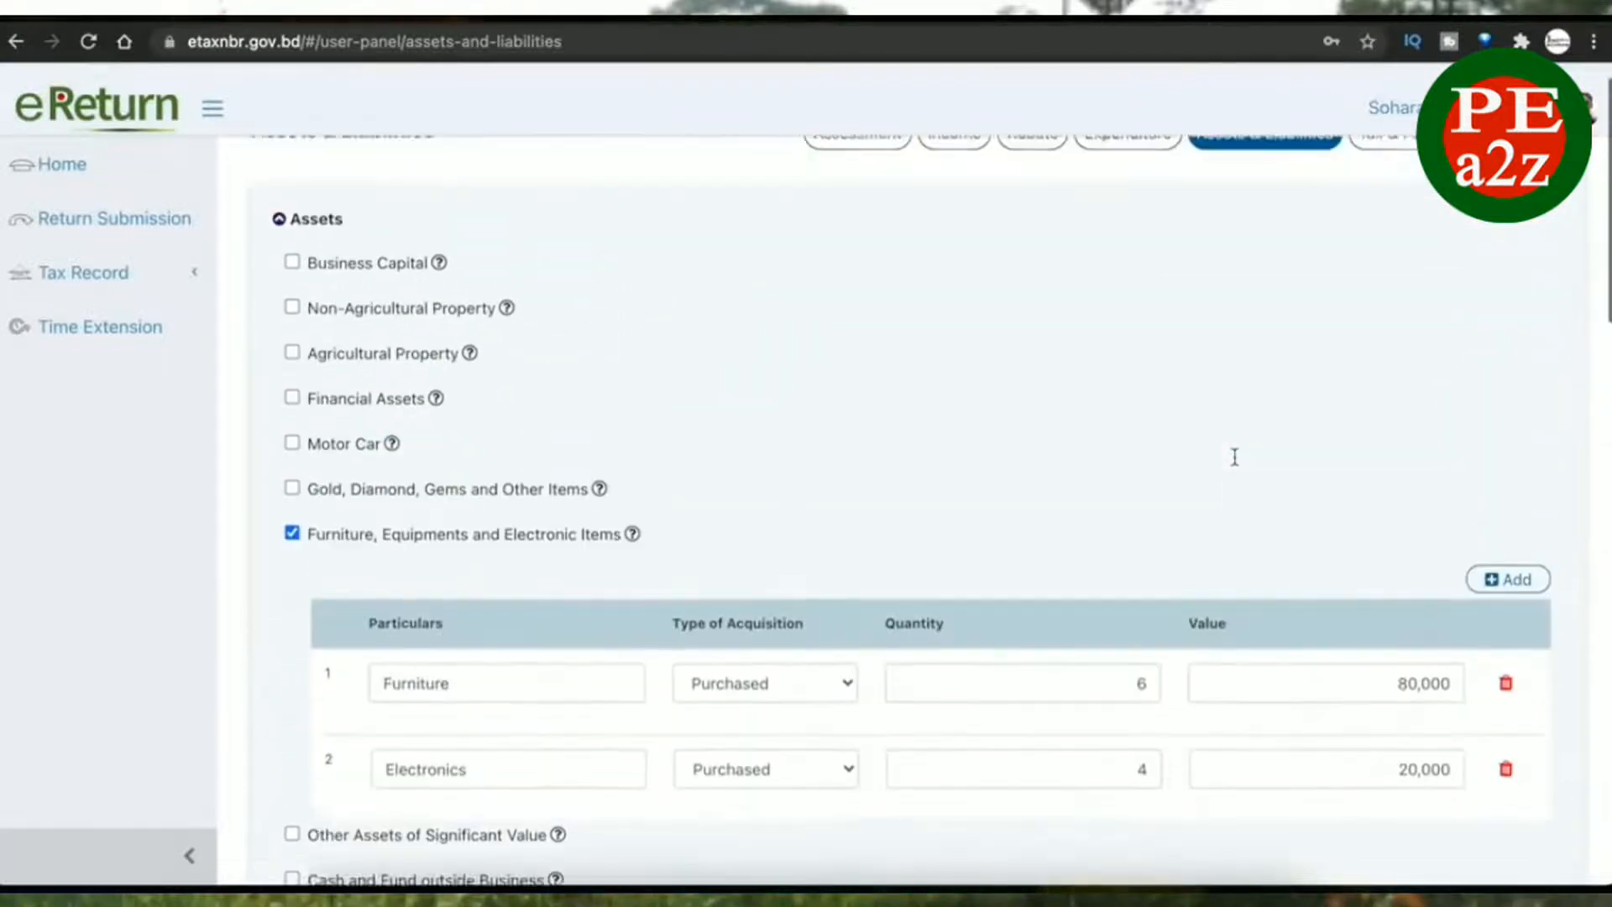
pyautogui.scroll(-1, 751, 439)
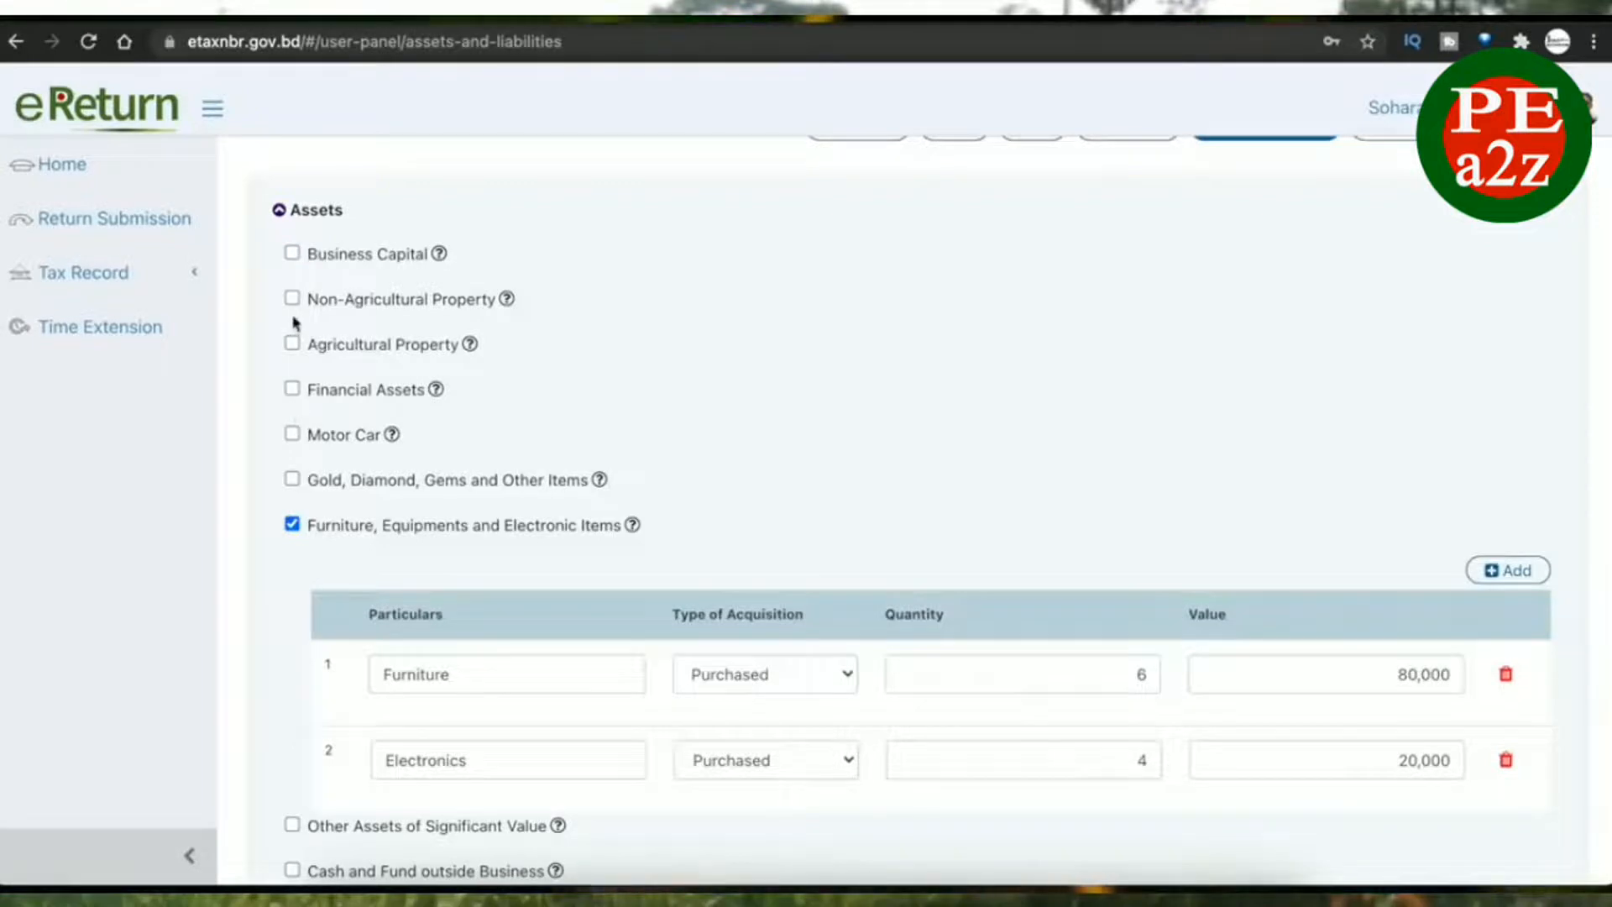
pyautogui.click(293, 479)
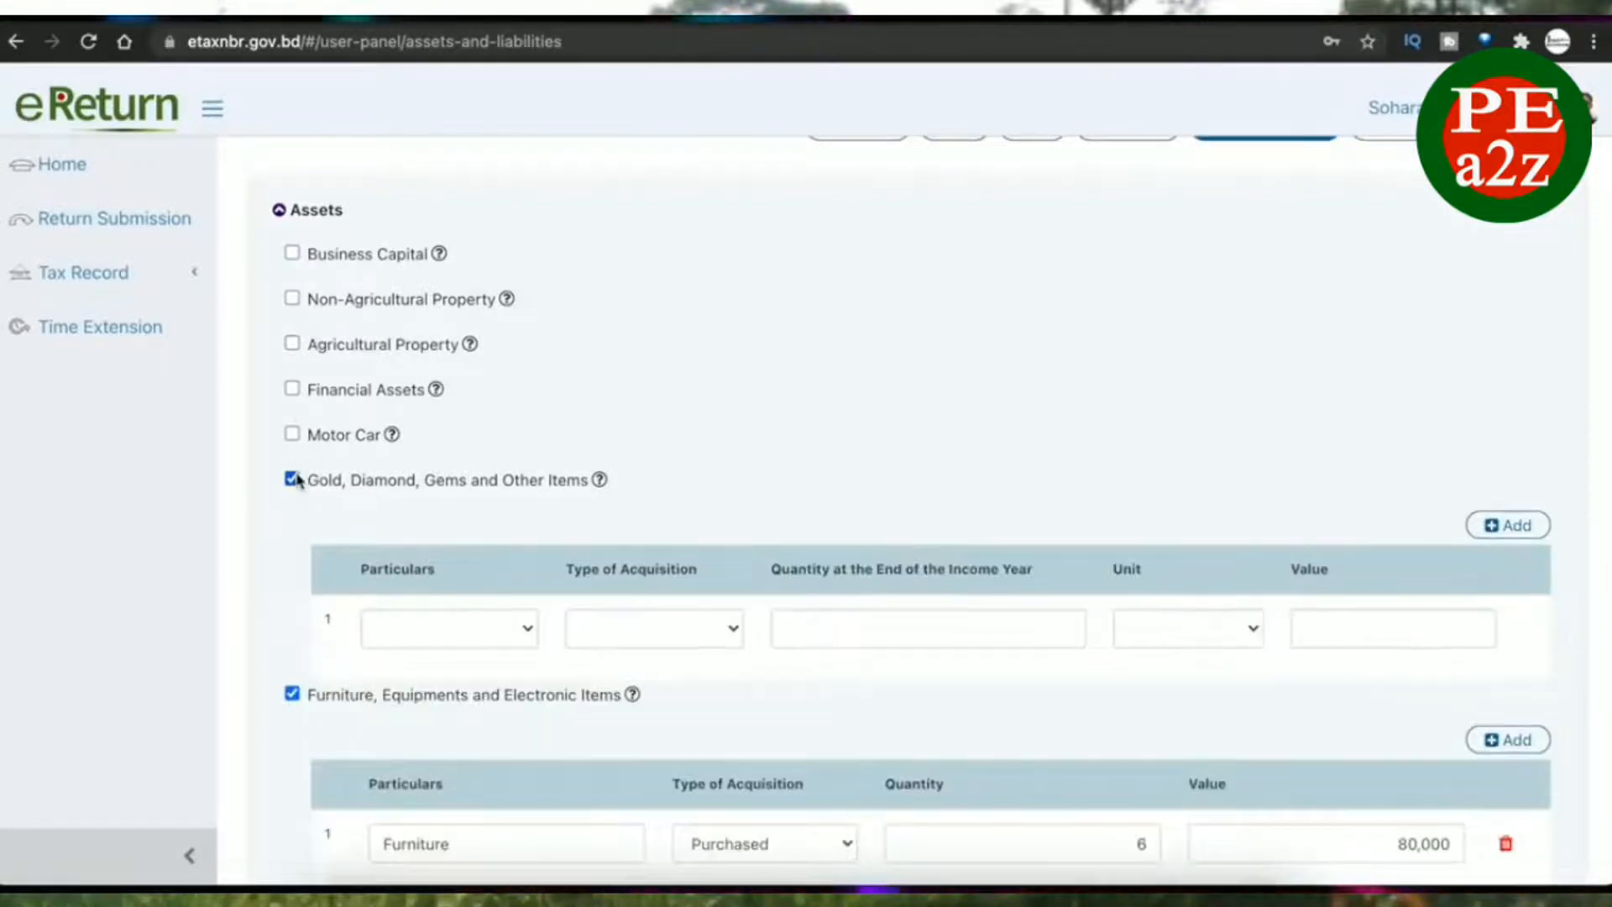
pyautogui.click(293, 479)
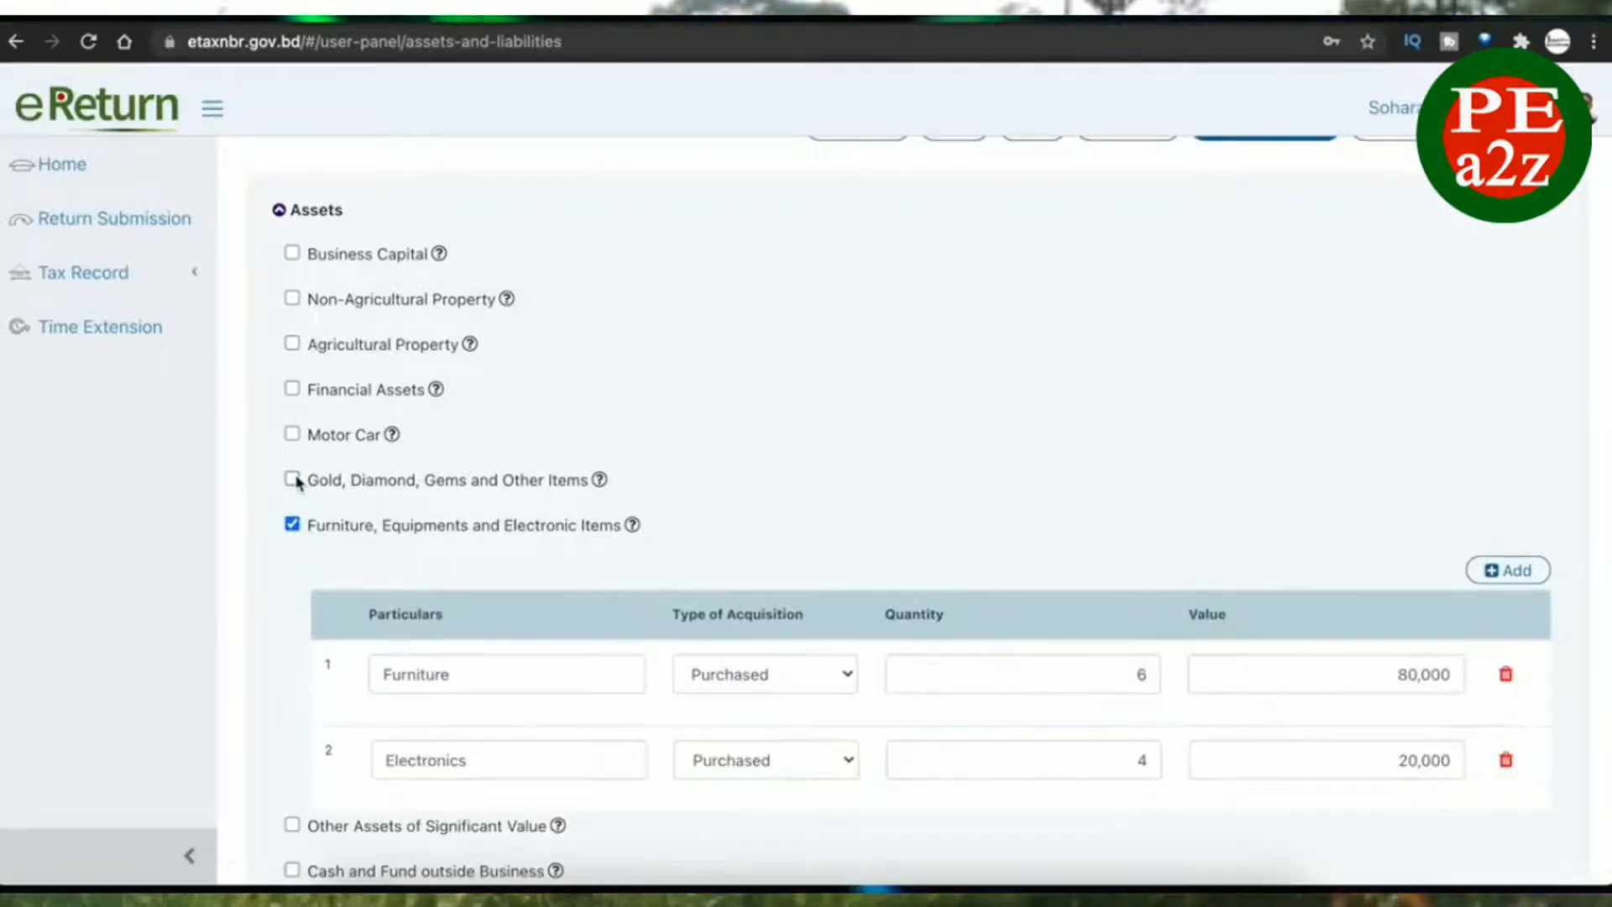
# - Deselect and reselect the furniture, equipment and electronics category to view its blank row, and reopen Assets & Liabilities to discard the change
pyautogui.click(293, 524)
pyautogui.click(291, 523)
pyautogui.scroll(-2, 647, 574)
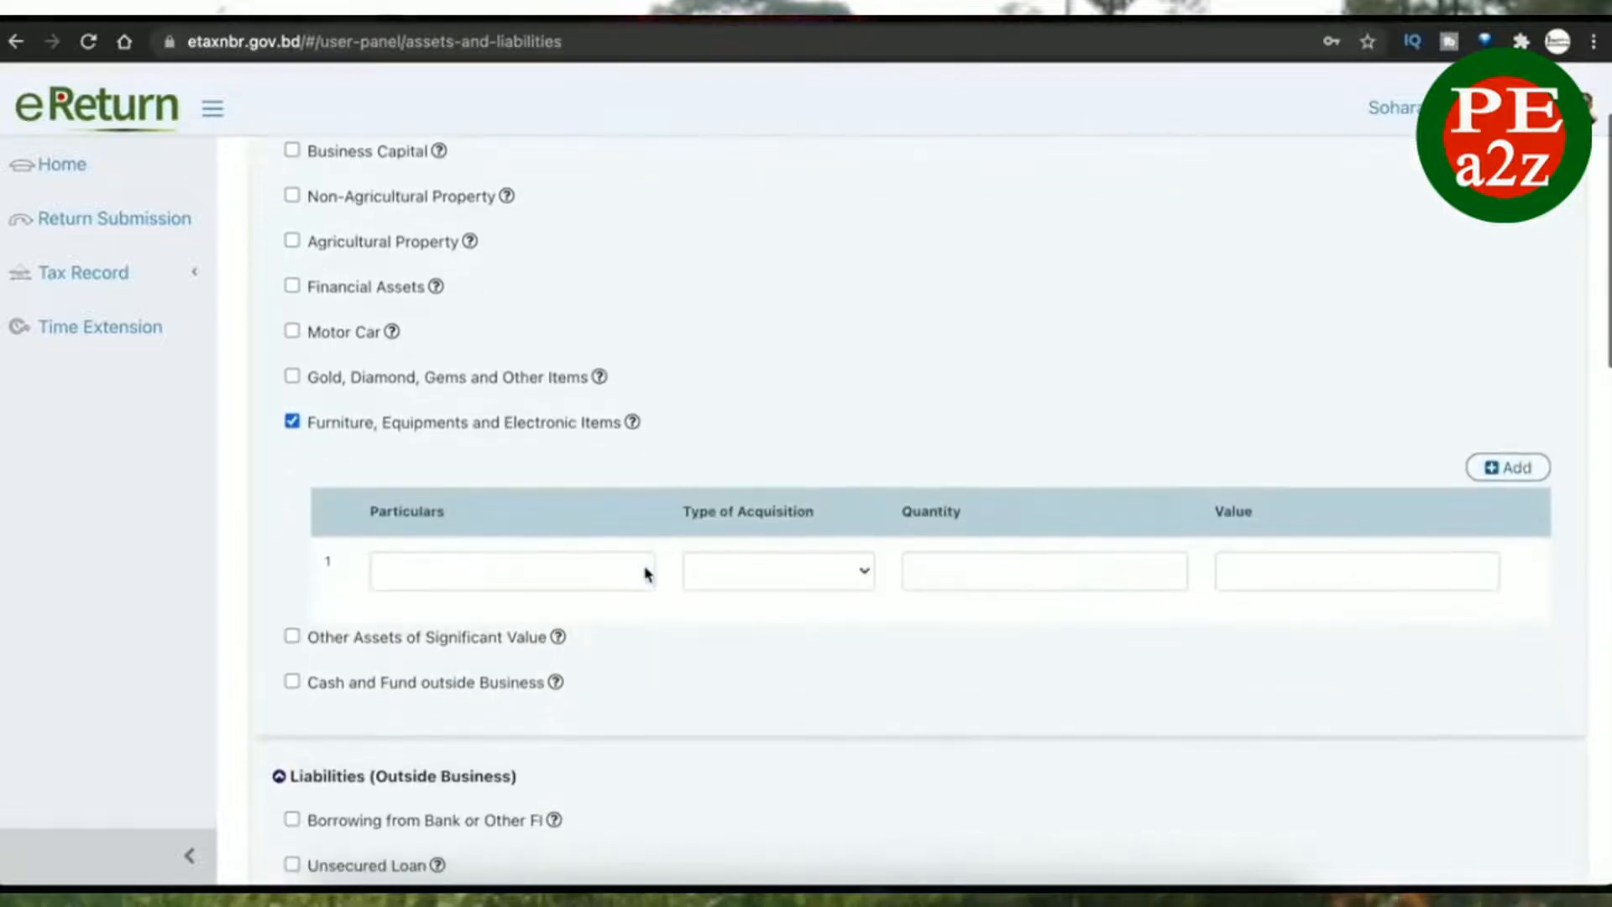
pyautogui.click(644, 570)
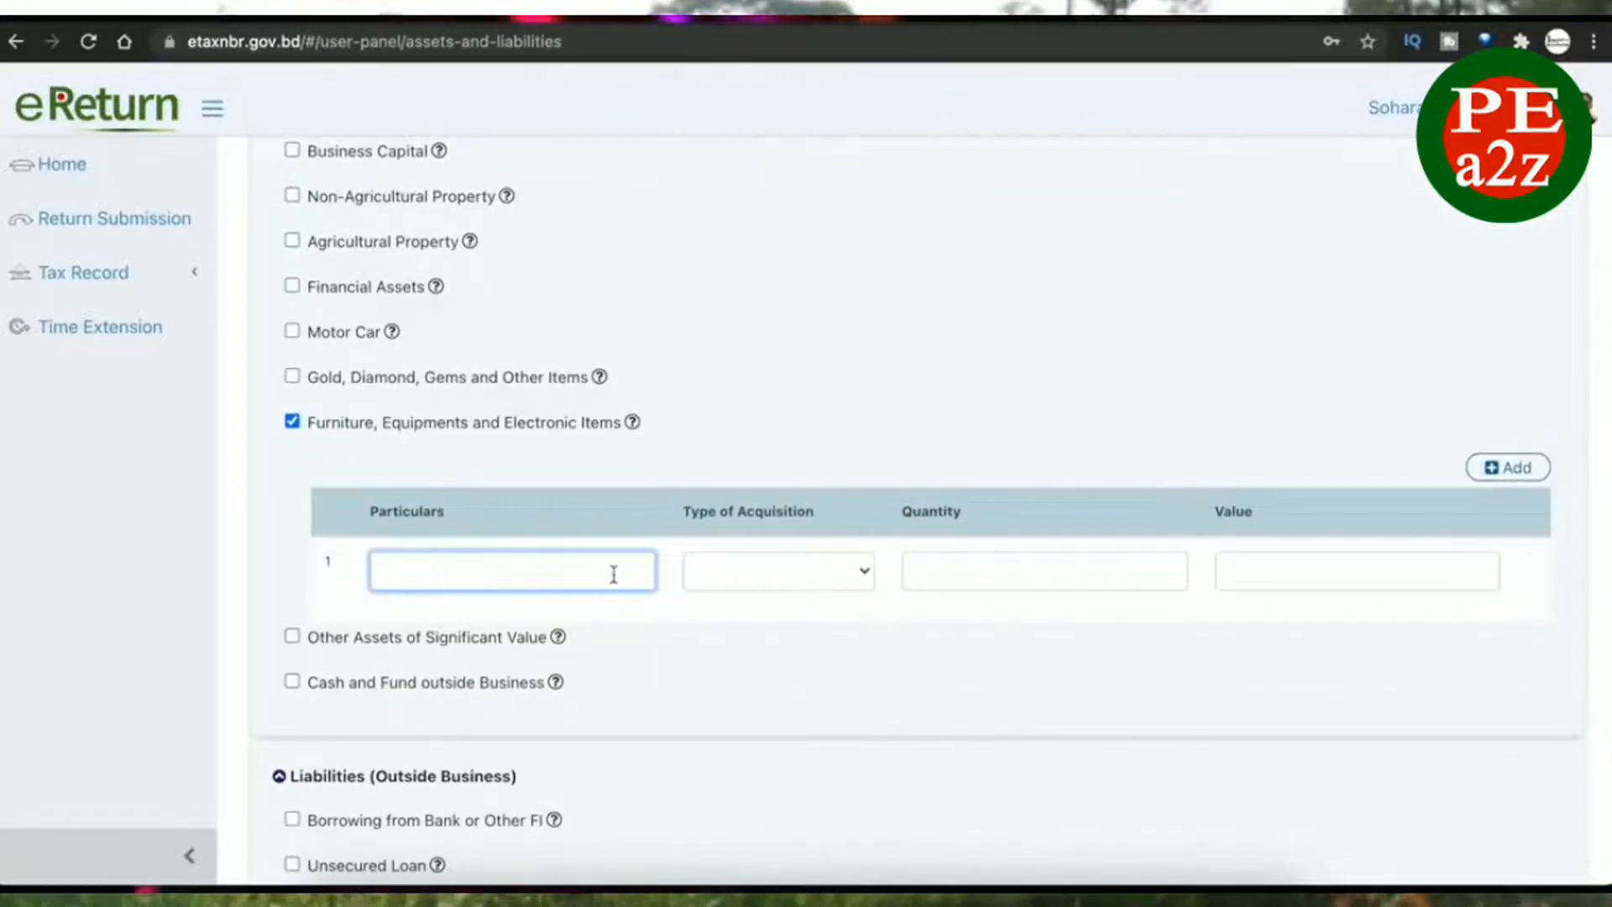
pyautogui.scroll(-5, 893, 432)
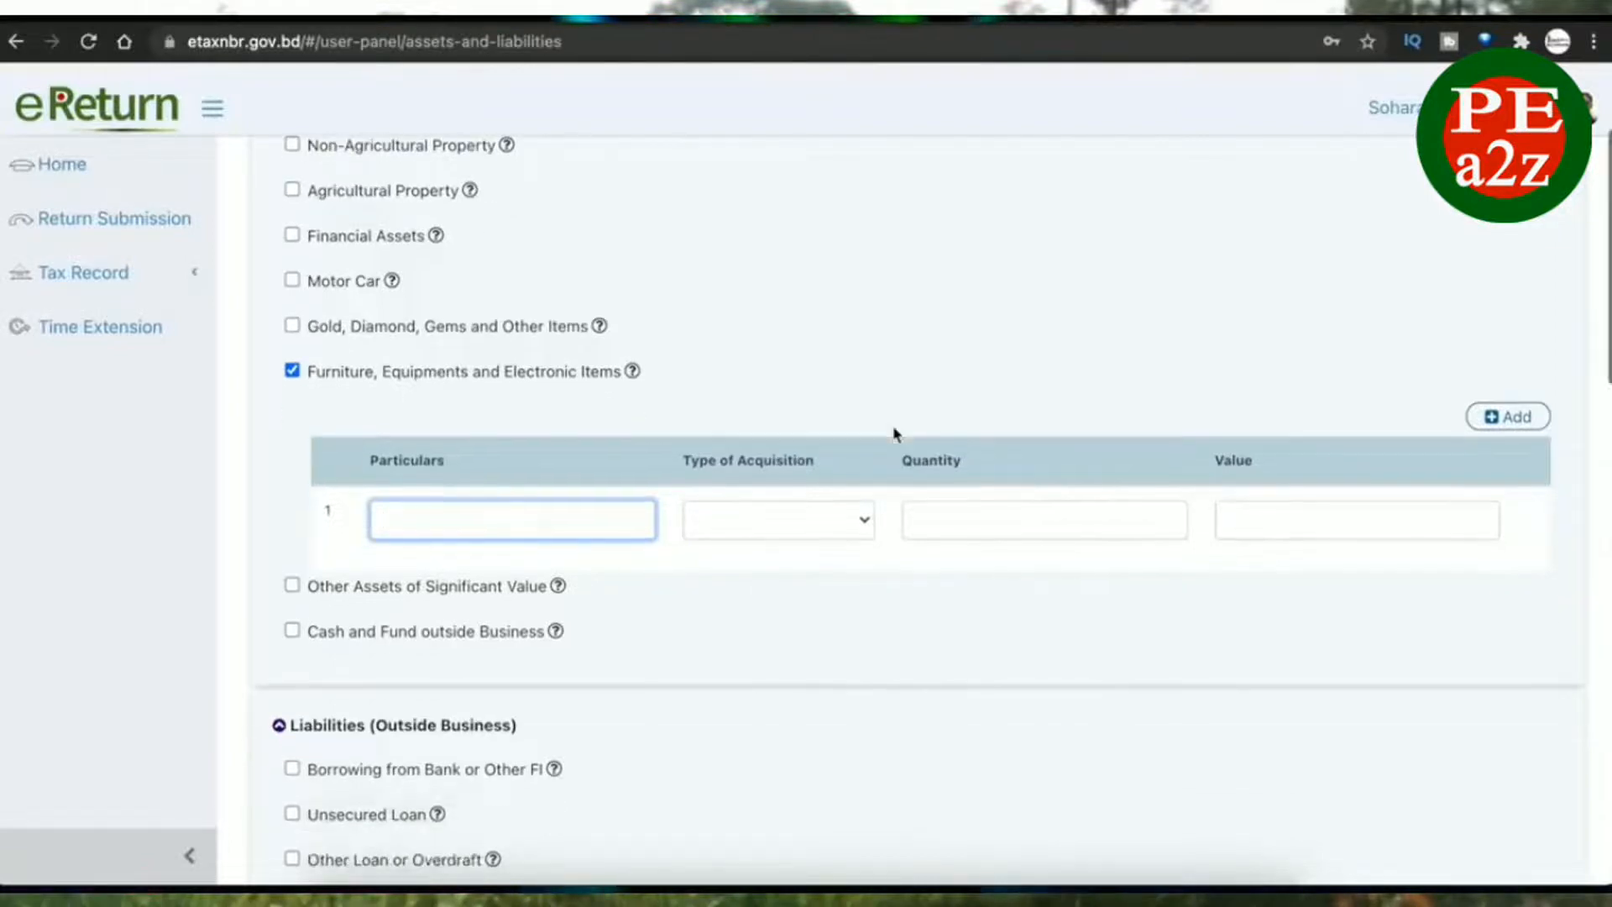
pyautogui.scroll(7, 892, 431)
pyautogui.click(1135, 189)
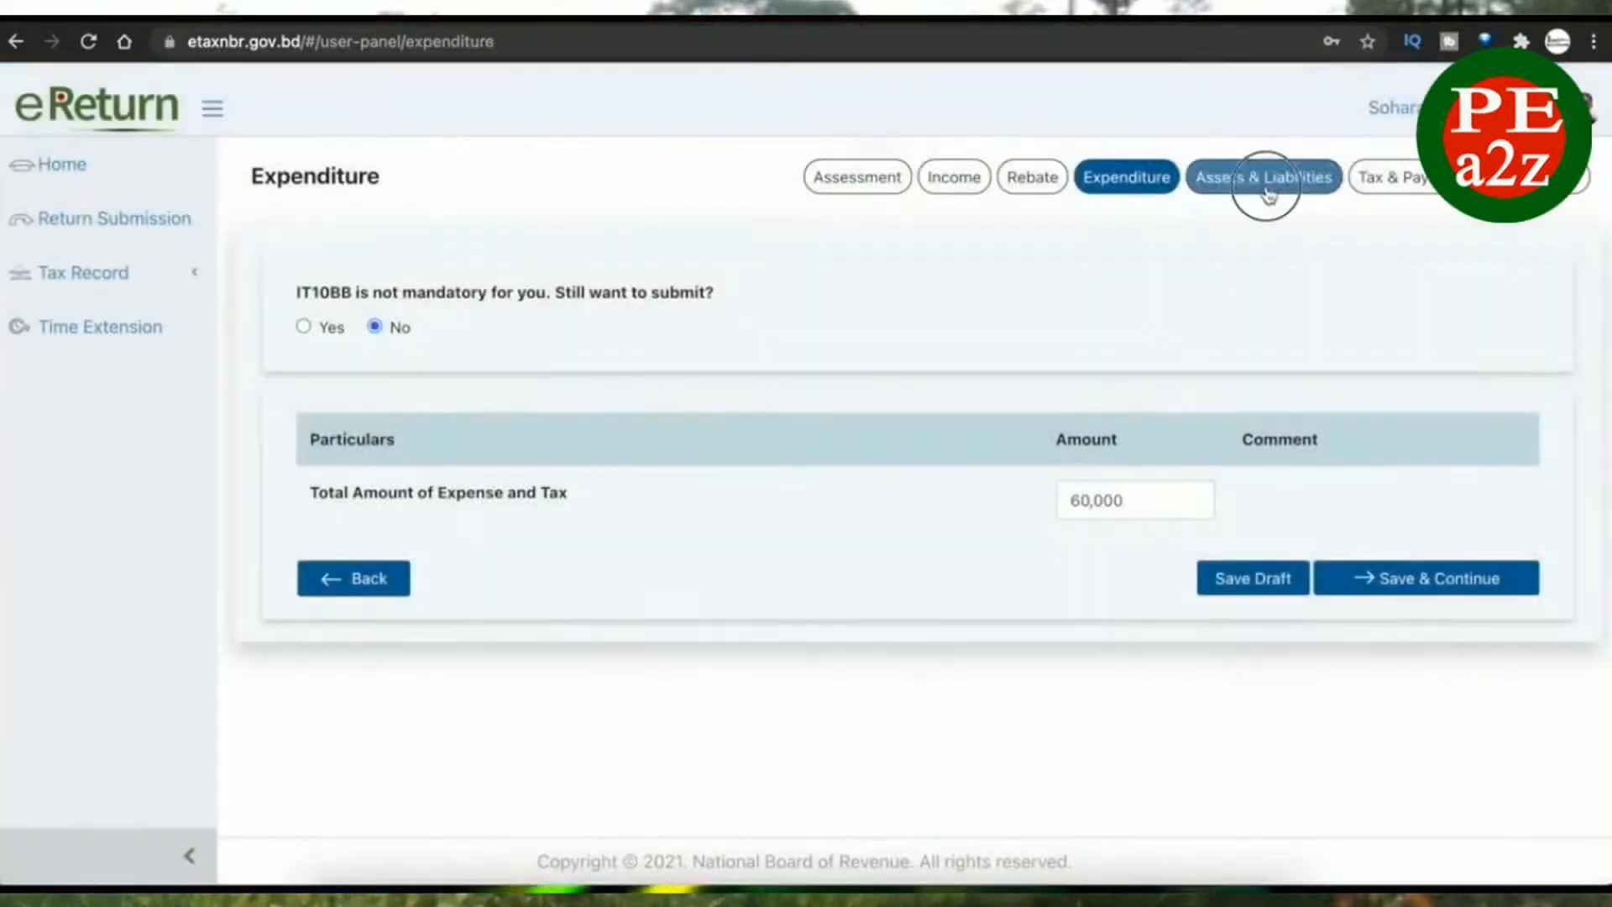
pyautogui.click(1267, 191)
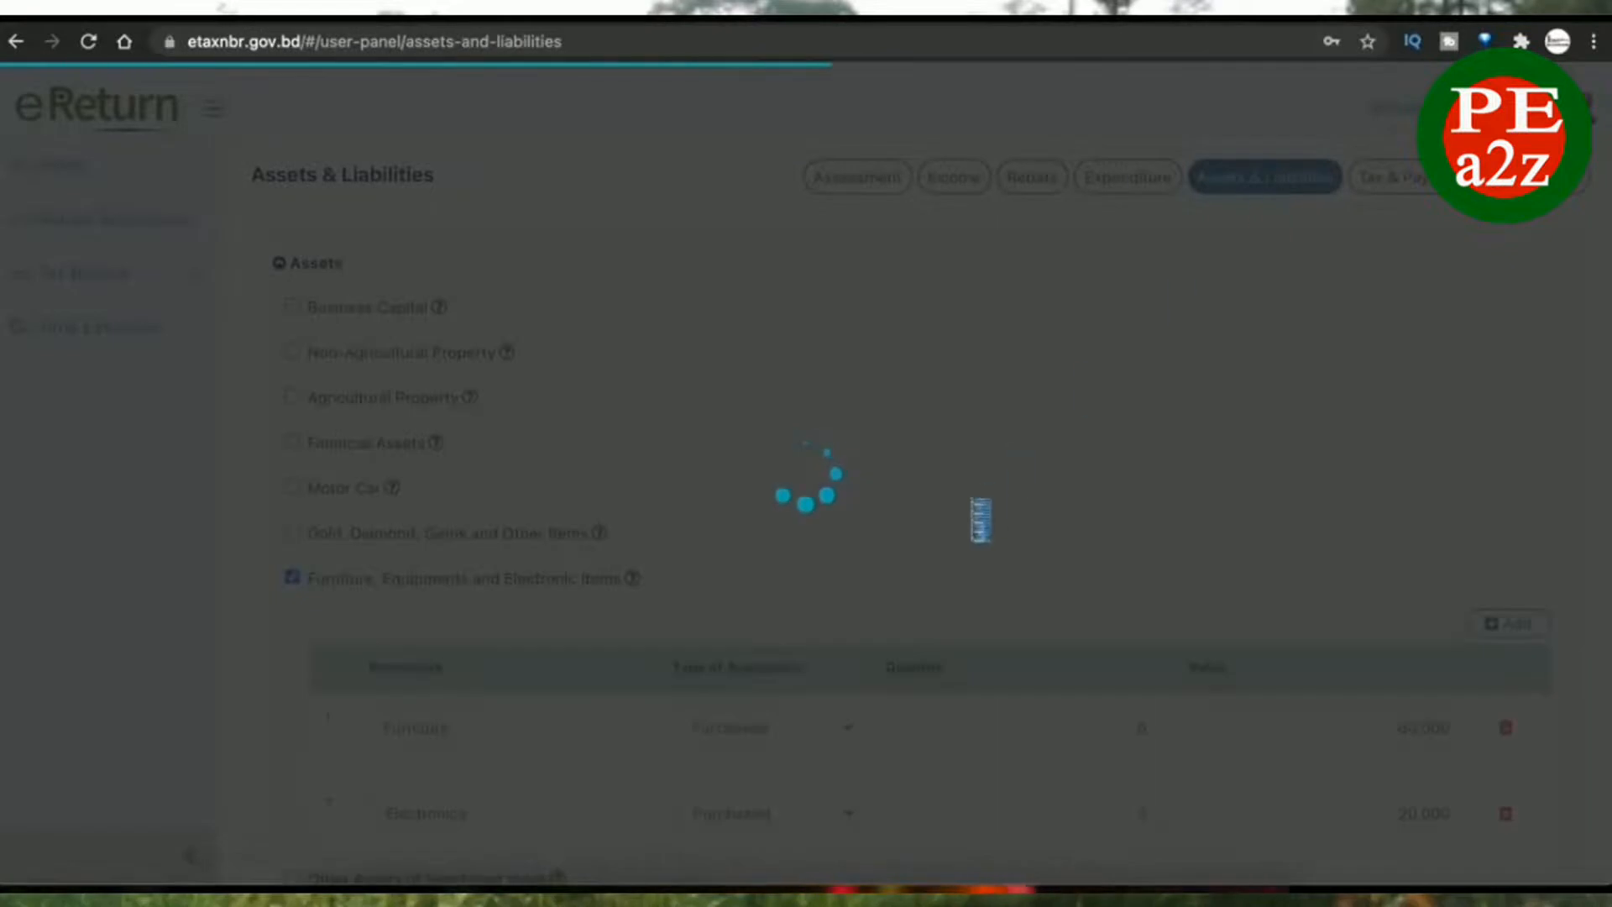
# - Check the acquisition type options for the Furniture and Electronics rows, keeping both as Purchased
pyautogui.scroll(-2, 977, 519)
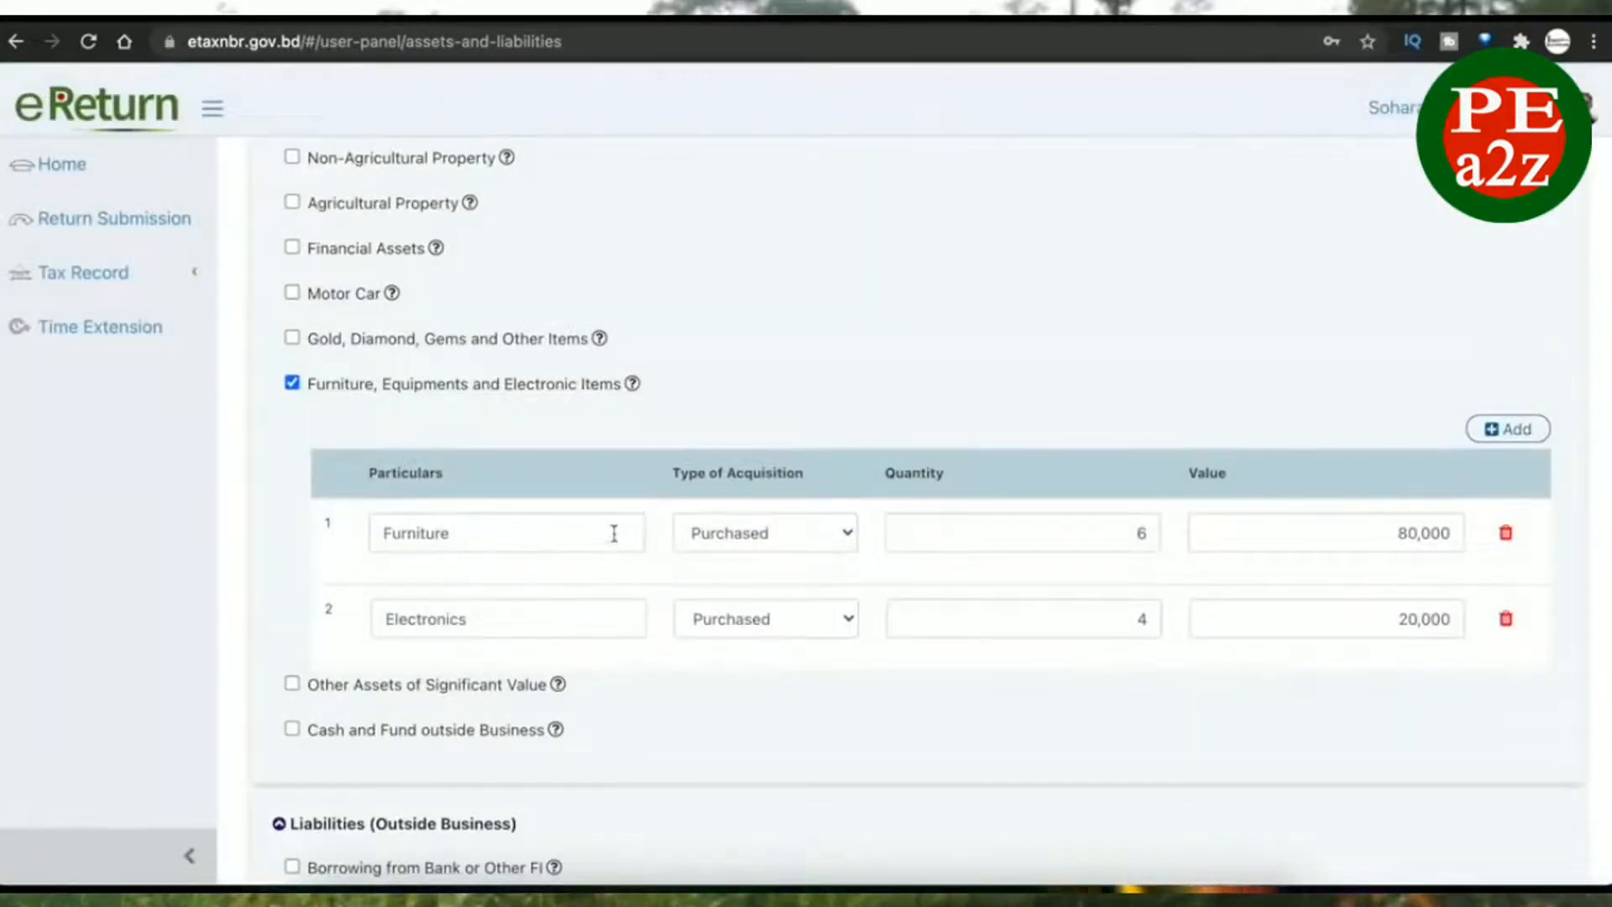
pyautogui.click(820, 532)
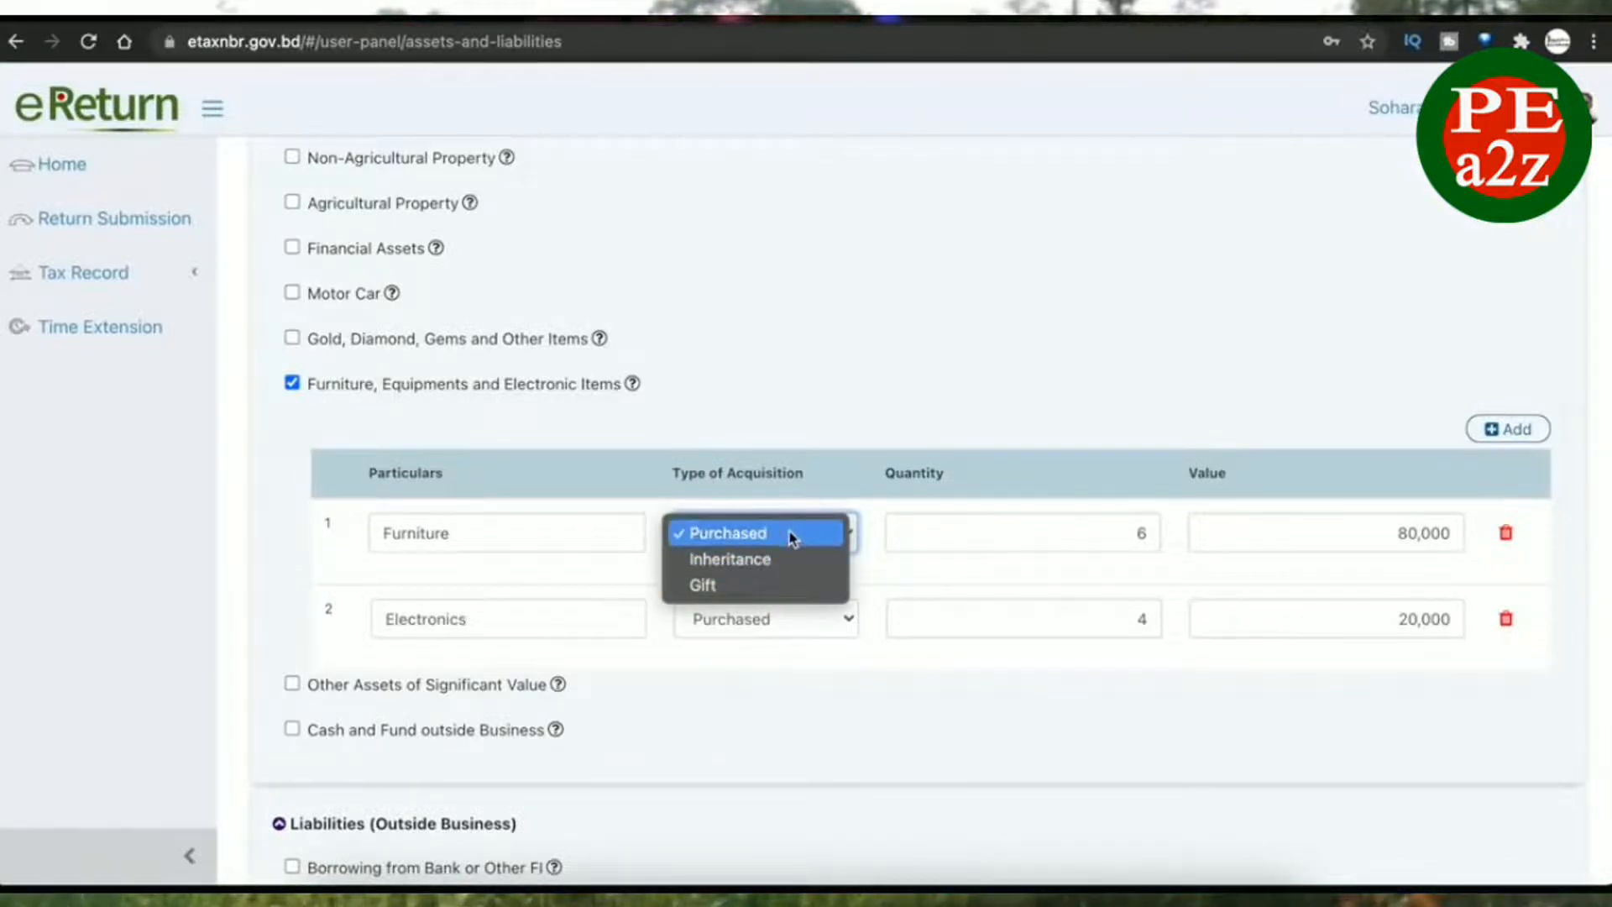
pyautogui.click(790, 533)
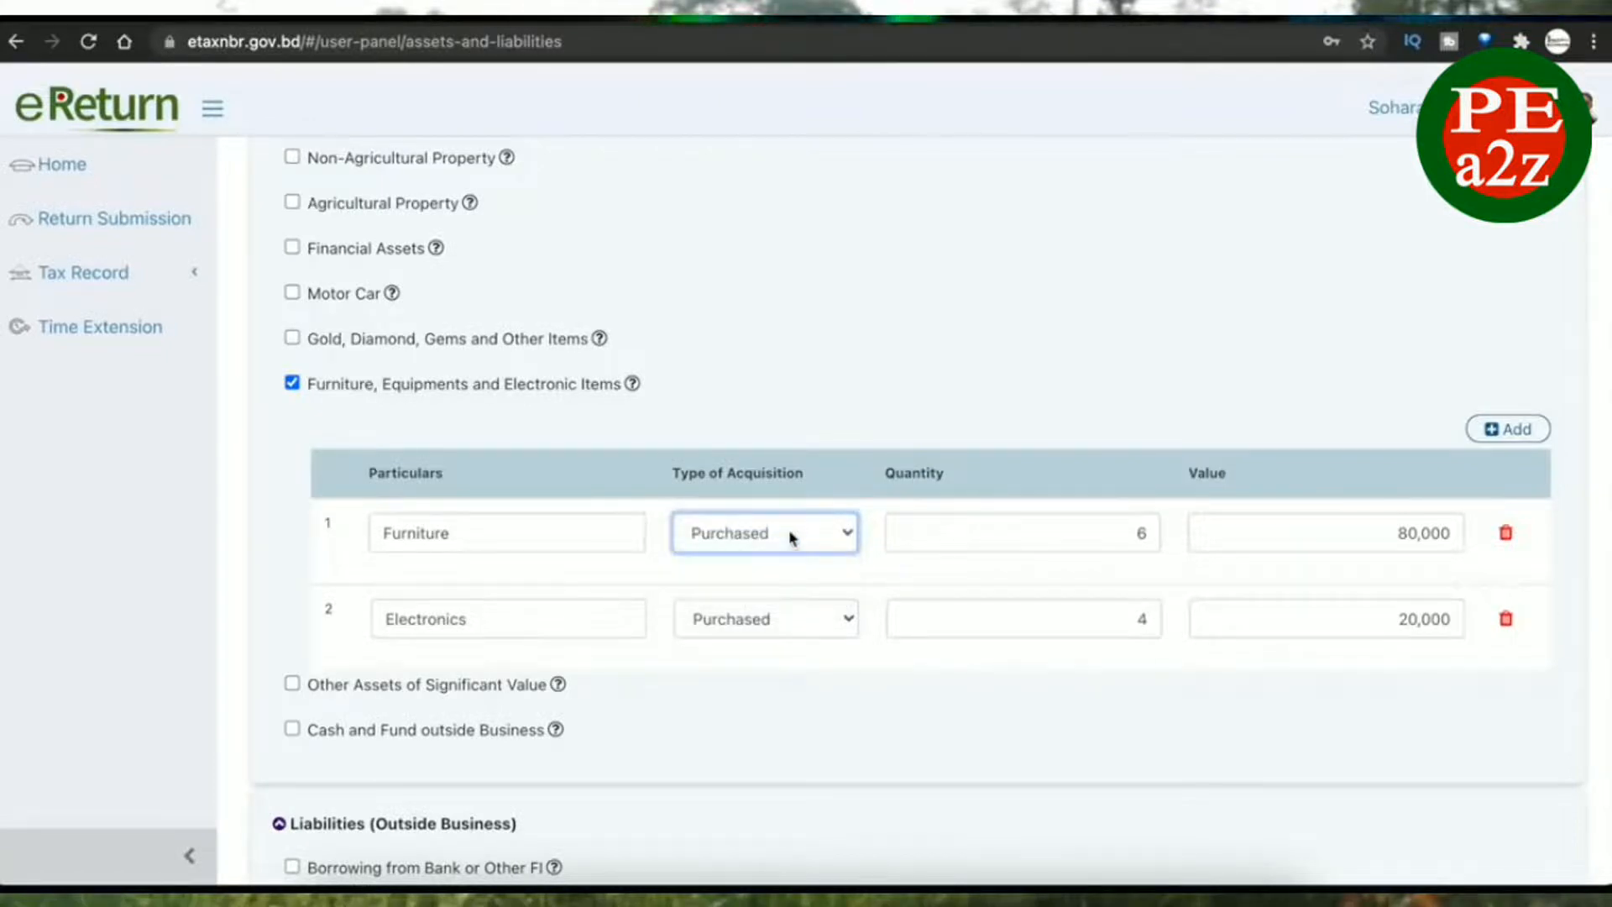
pyautogui.click(773, 618)
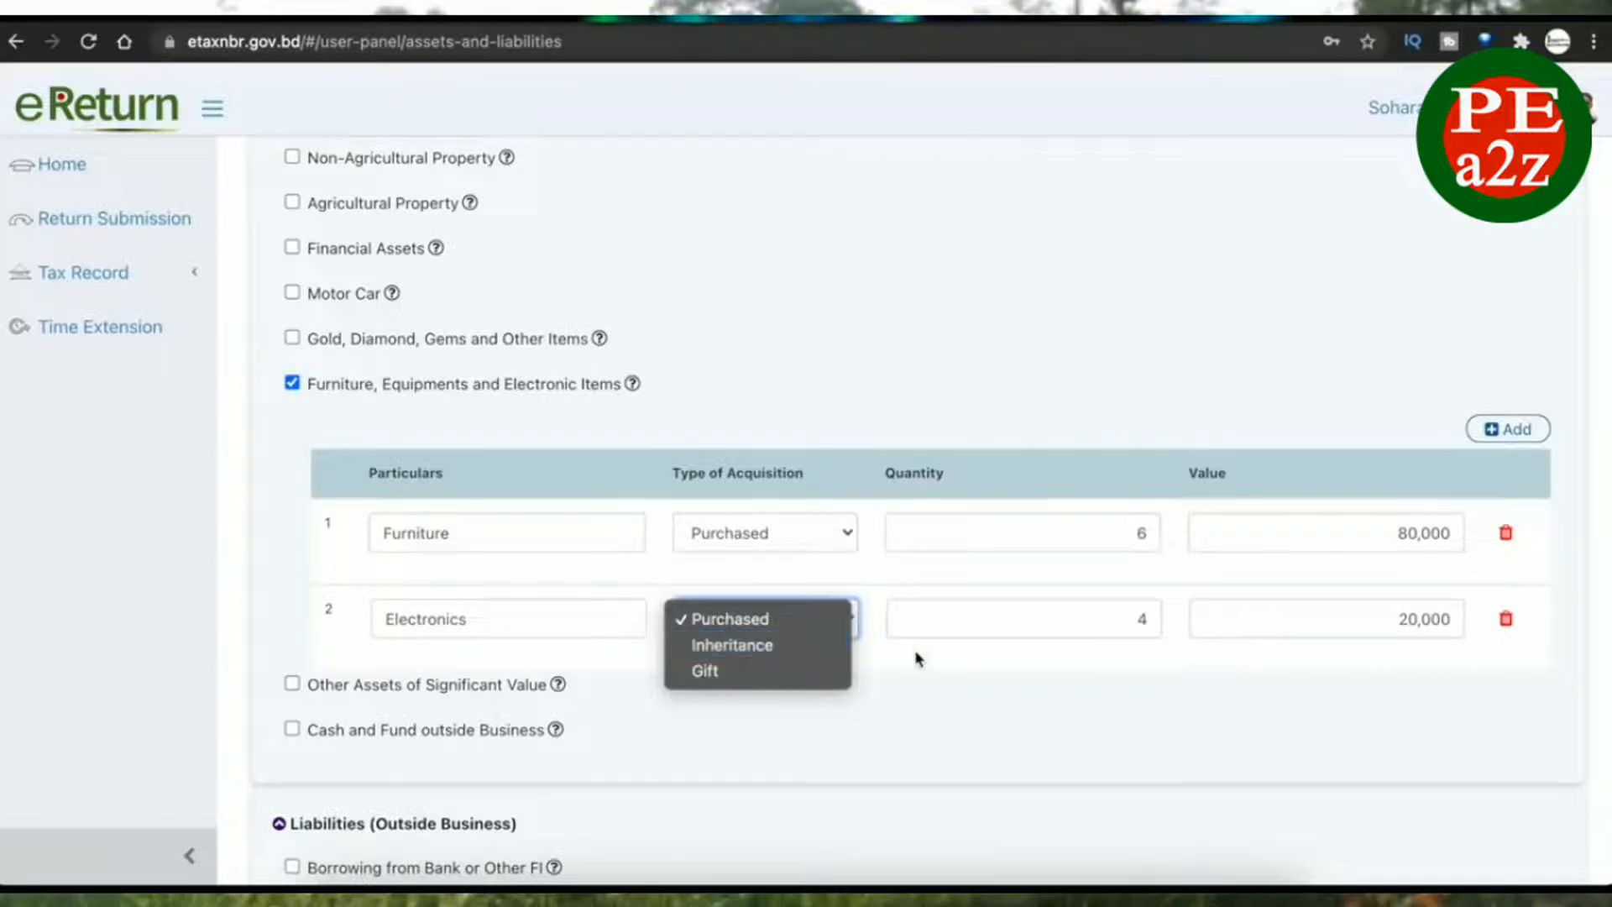
pyautogui.click(965, 669)
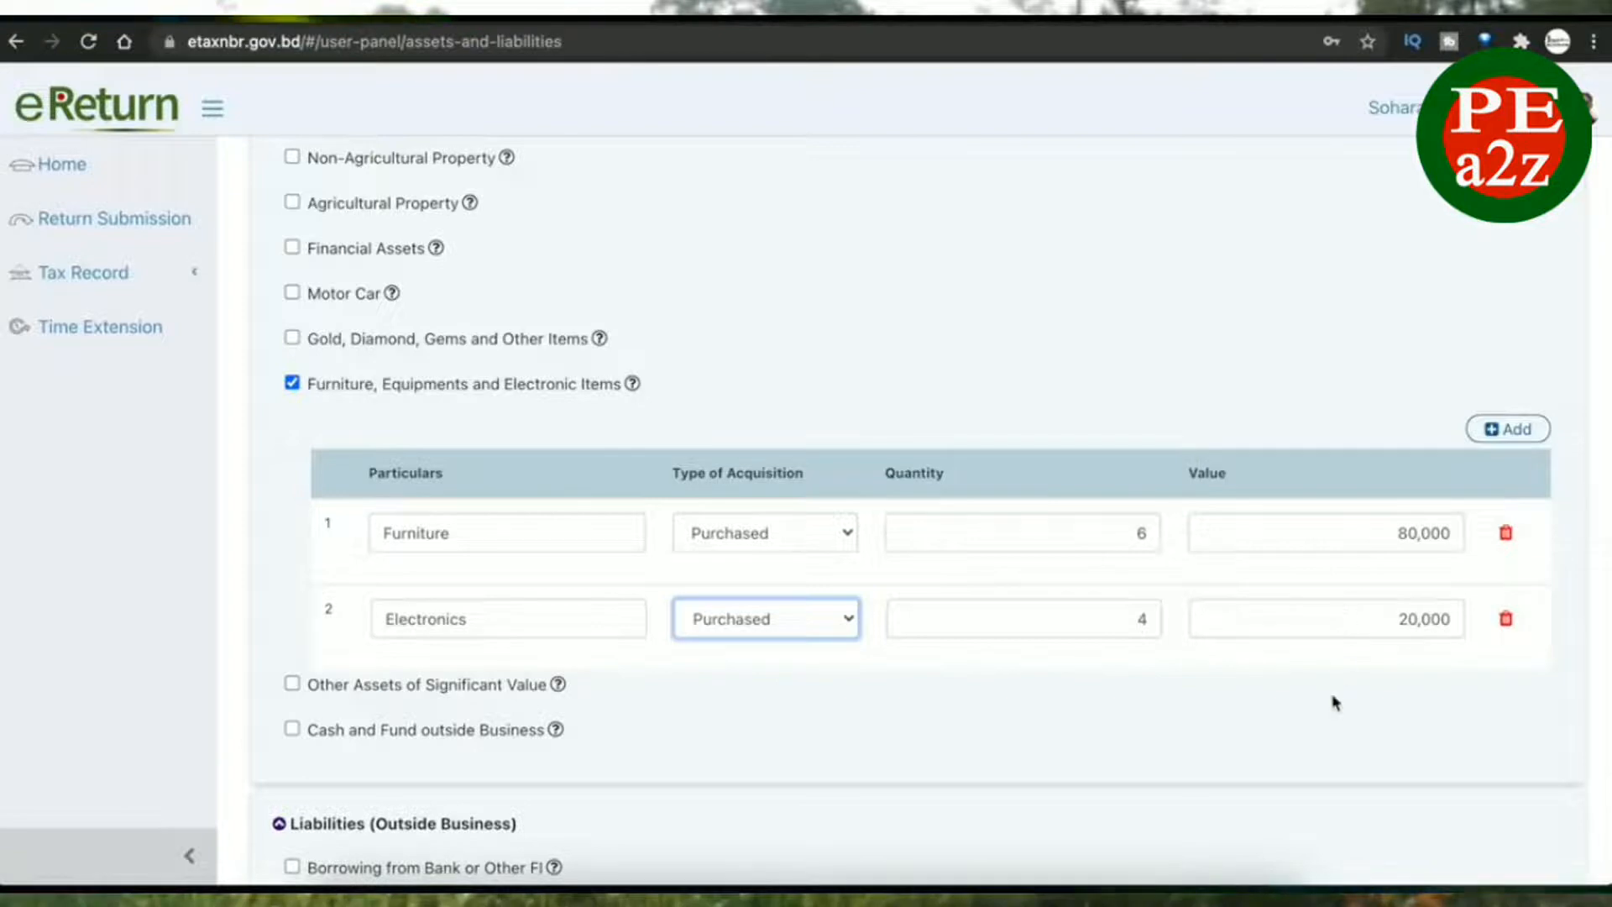
# - Examine the liabilities, the annual living expense under other outflow, and the sources of fund
pyautogui.scroll(-8, 1333, 703)
pyautogui.scroll(10, 1334, 702)
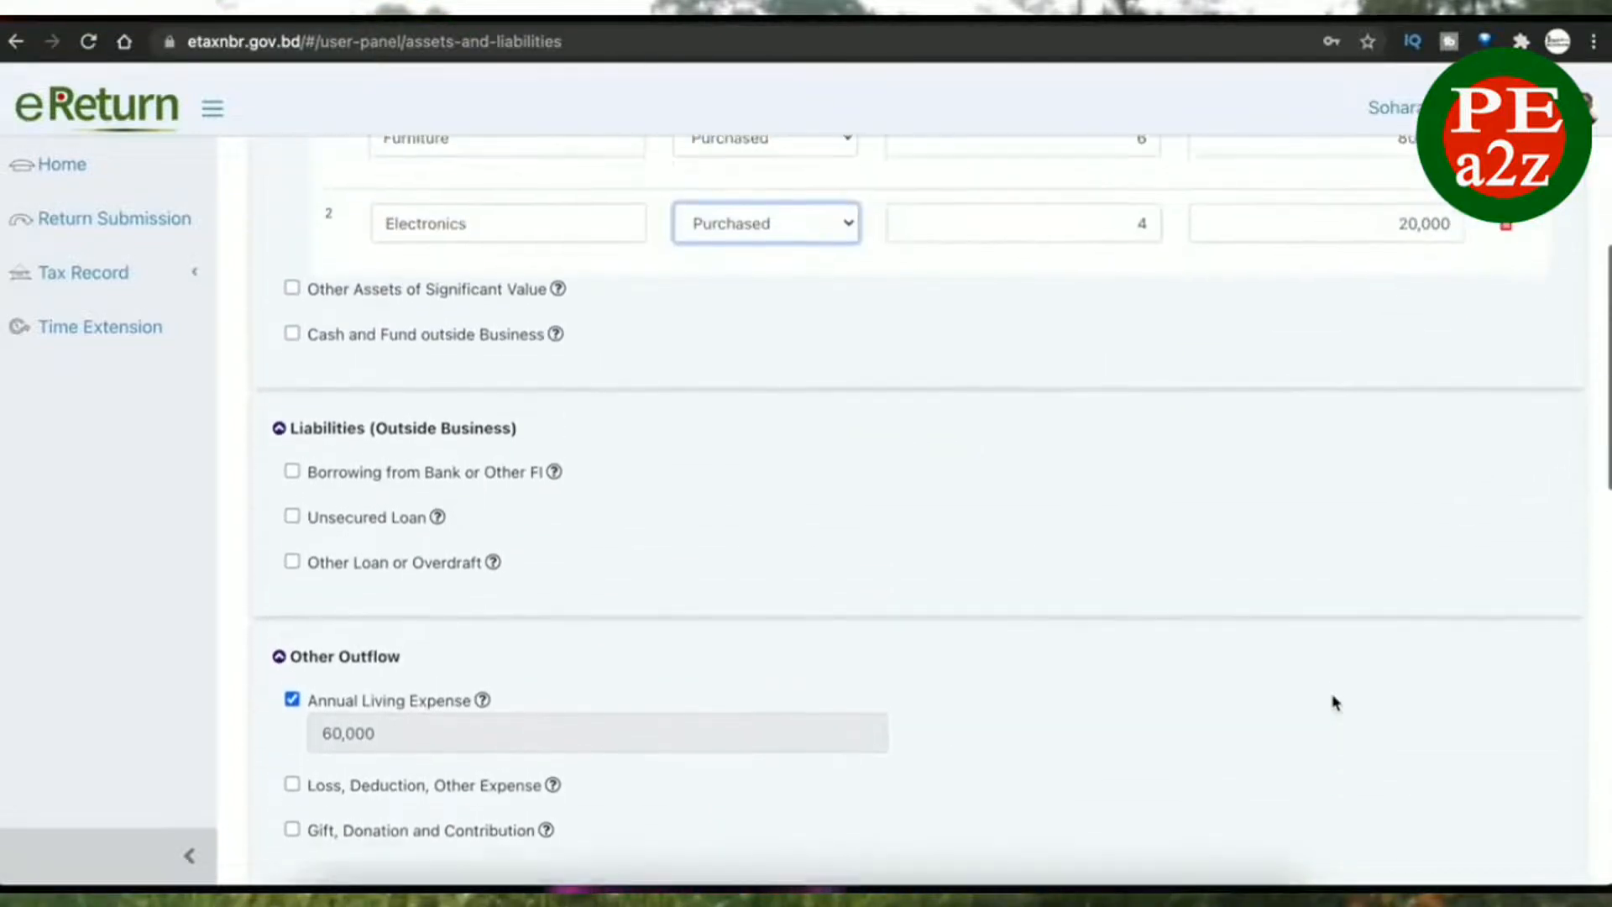
pyautogui.scroll(-7, 1335, 688)
pyautogui.scroll(-6, 1335, 675)
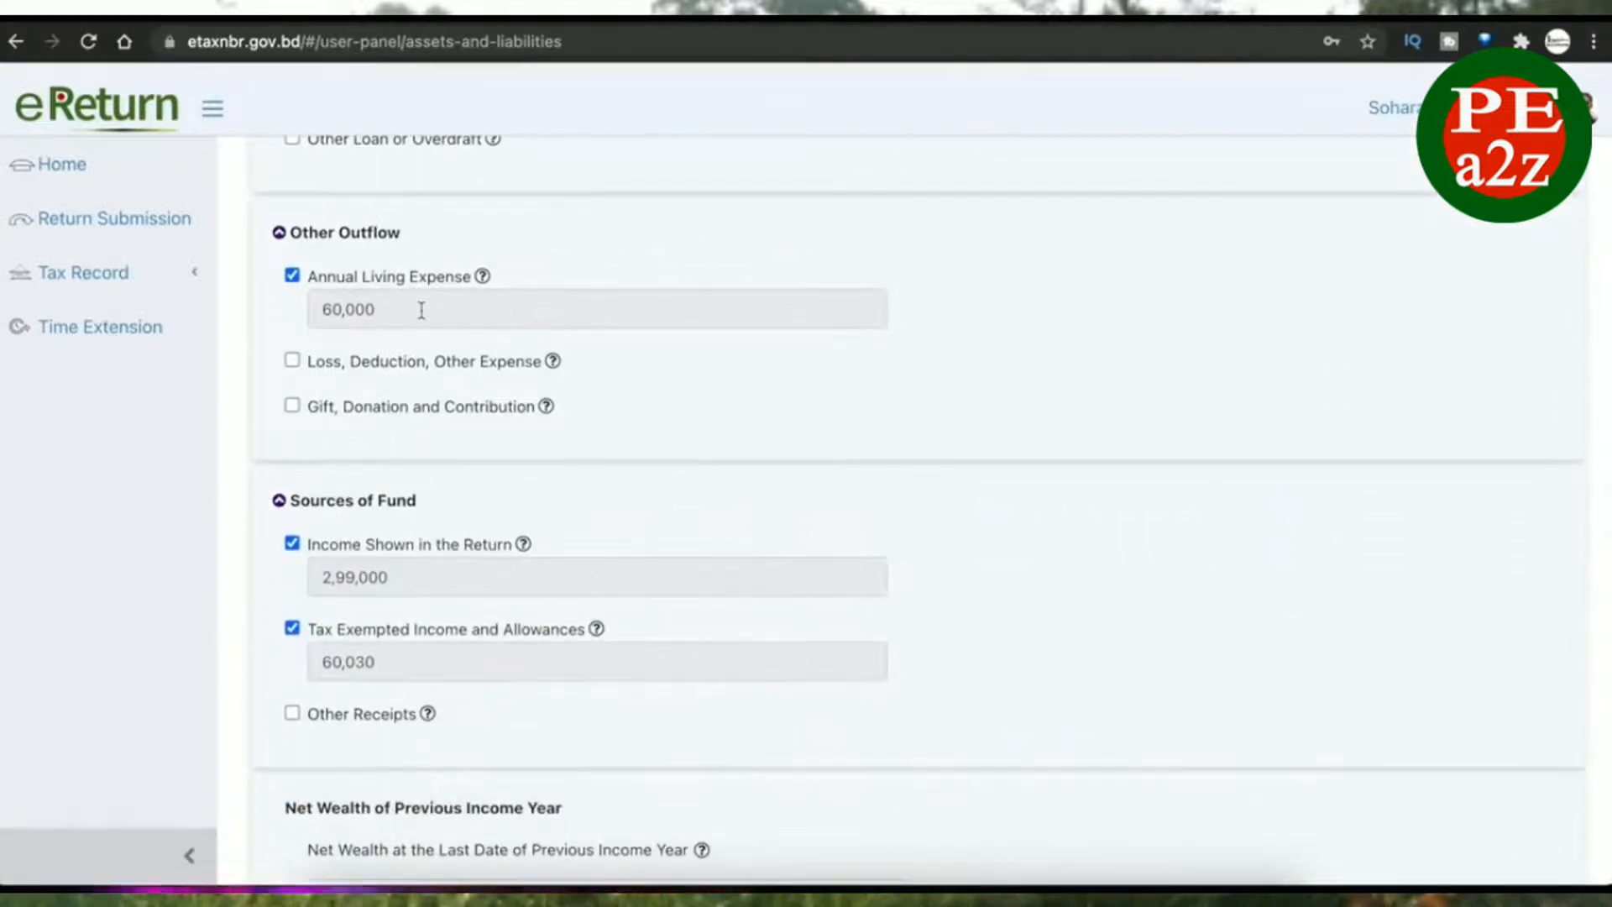
# - Compare the listed assets, outflow and sources of fund with the wealth summary of the Assets & Liabilities section
pyautogui.scroll(13, 422, 310)
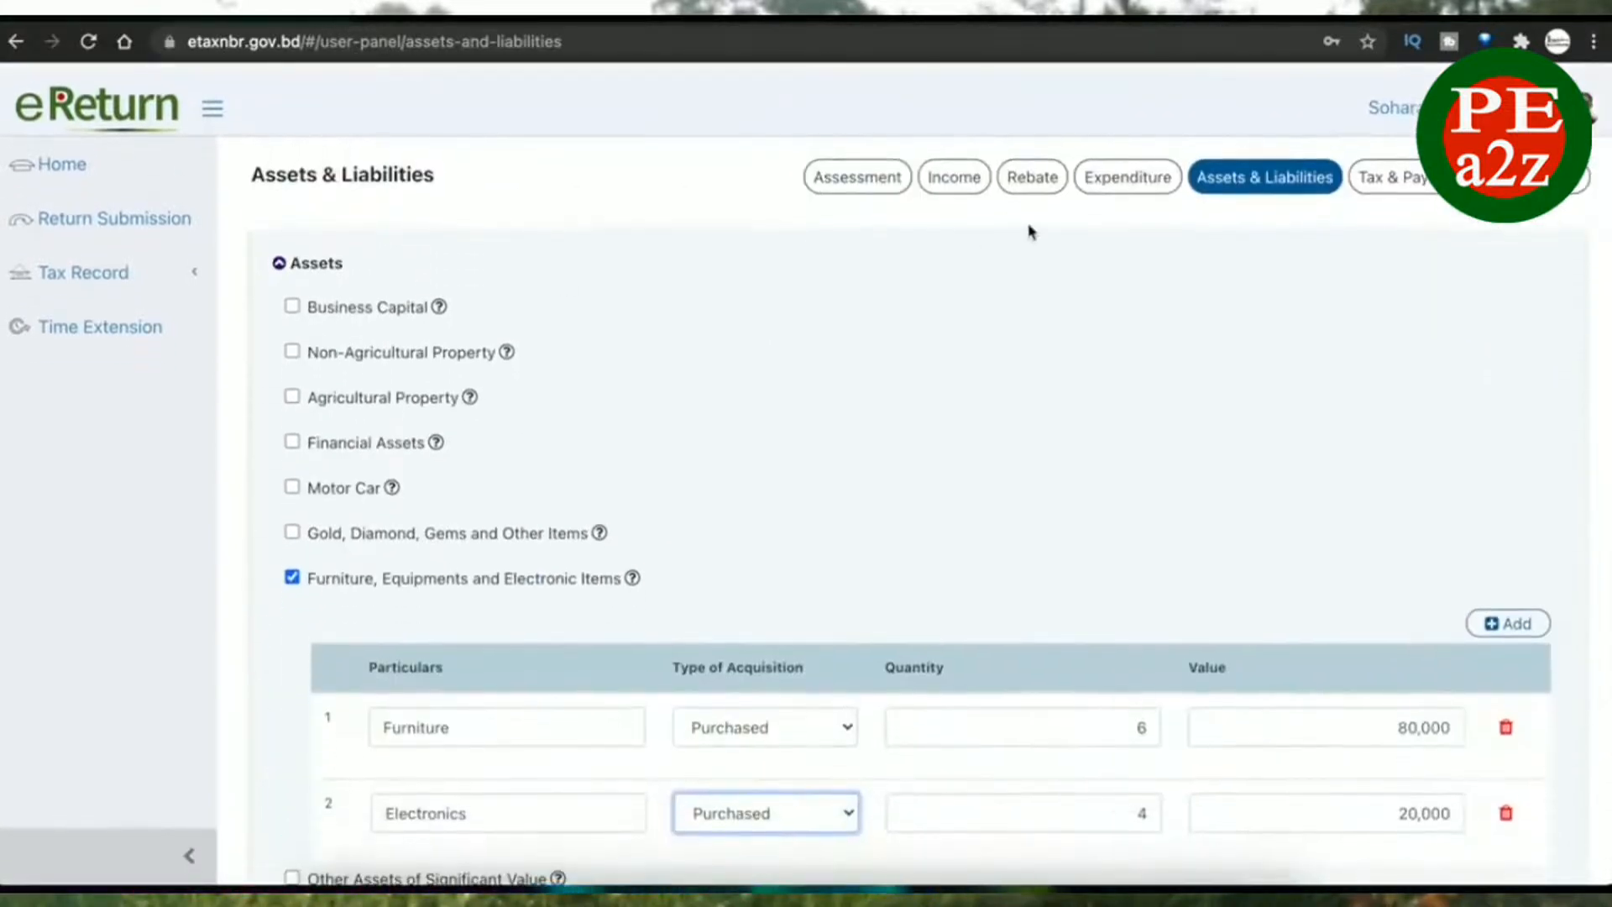
pyautogui.scroll(-12, 1101, 302)
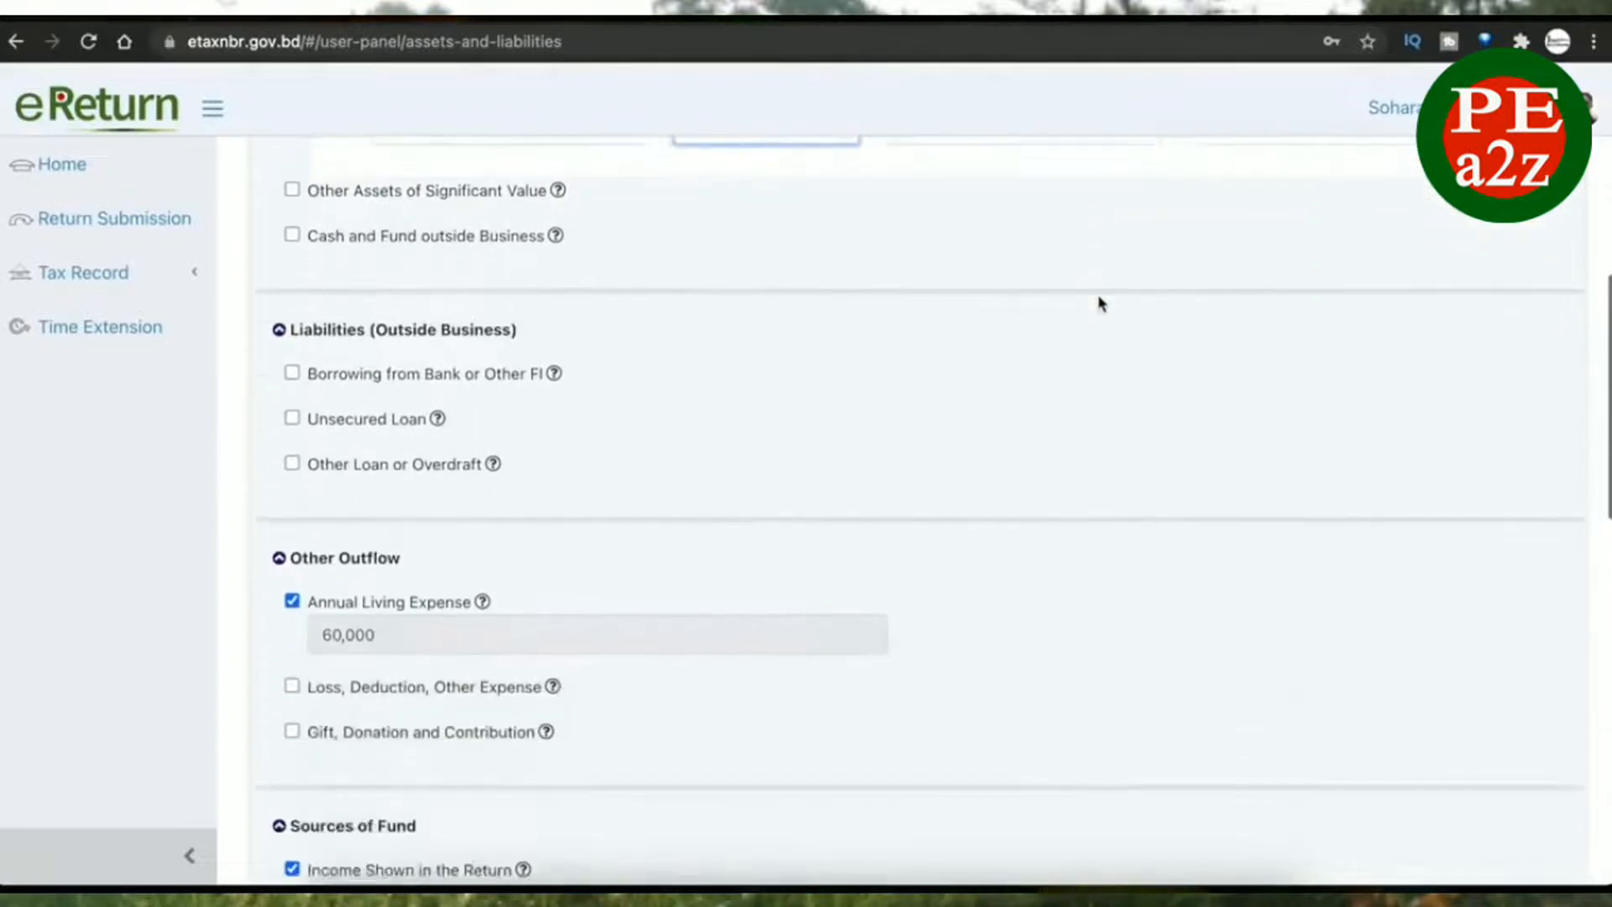
pyautogui.scroll(-1, 1101, 304)
pyautogui.scroll(-4, 482, 356)
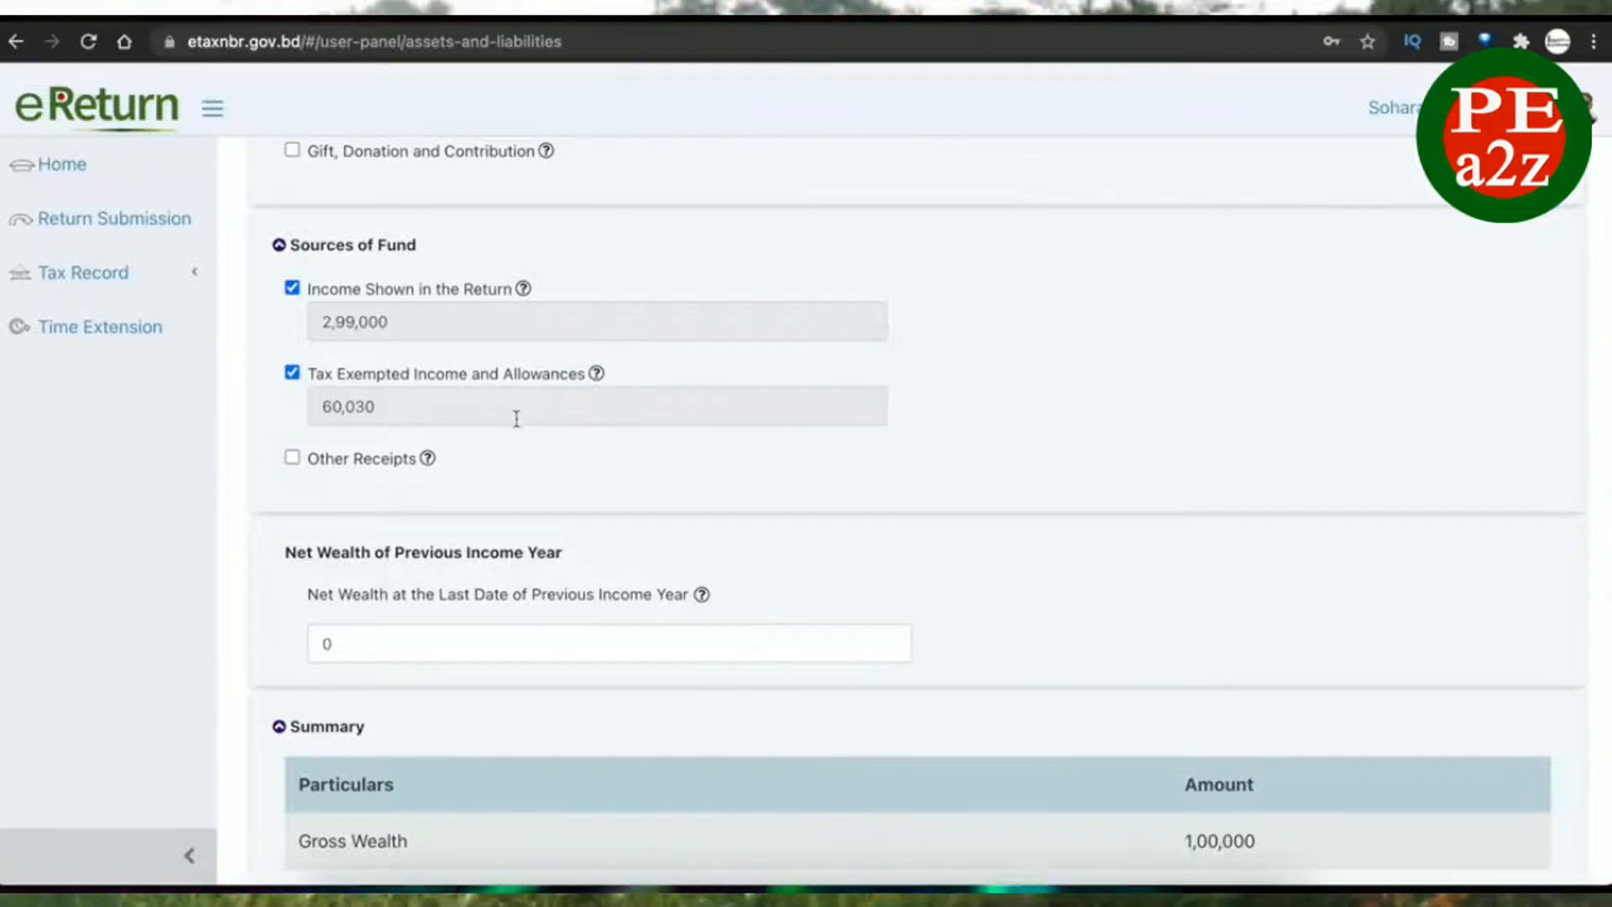
pyautogui.scroll(-5, 516, 418)
pyautogui.scroll(-3, 516, 426)
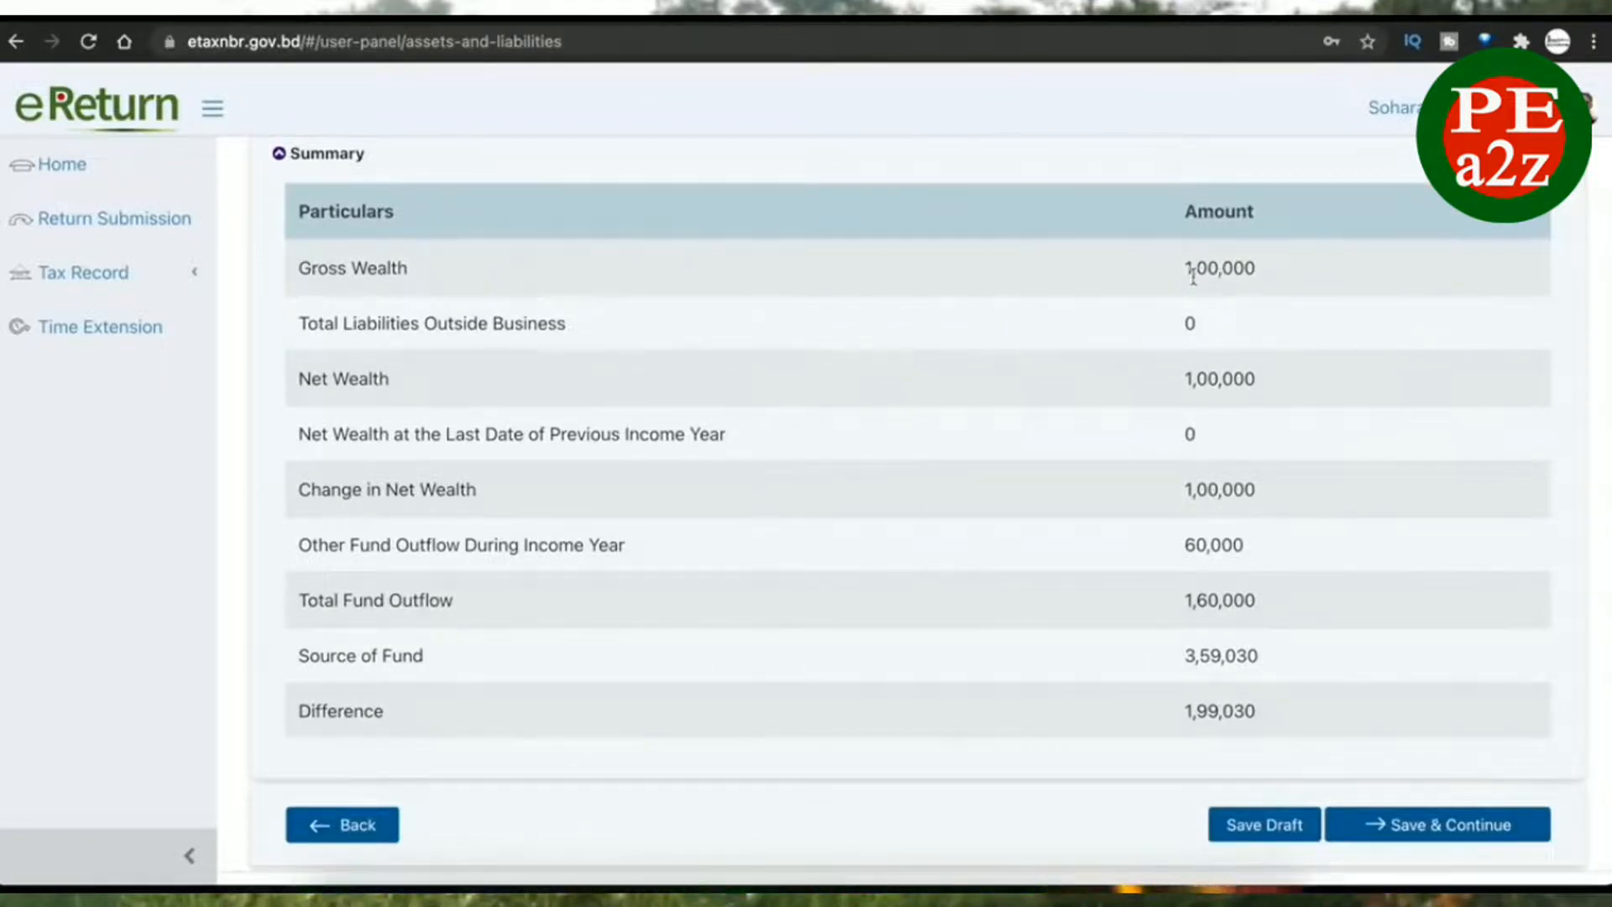
pyautogui.scroll(15, 1291, 265)
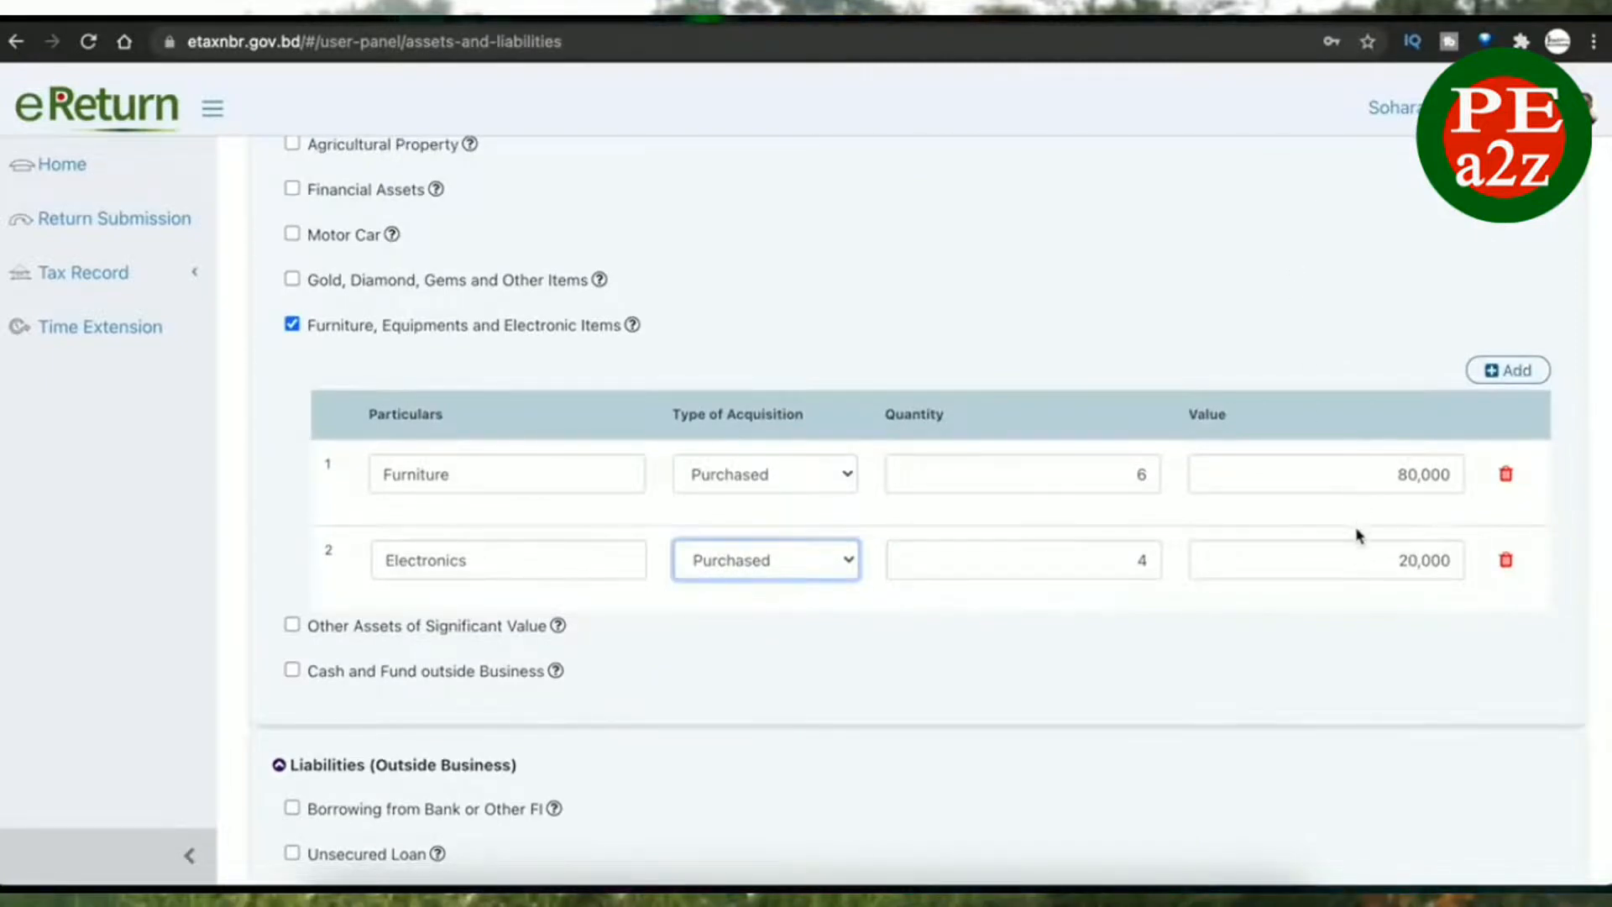
pyautogui.scroll(-15, 1358, 534)
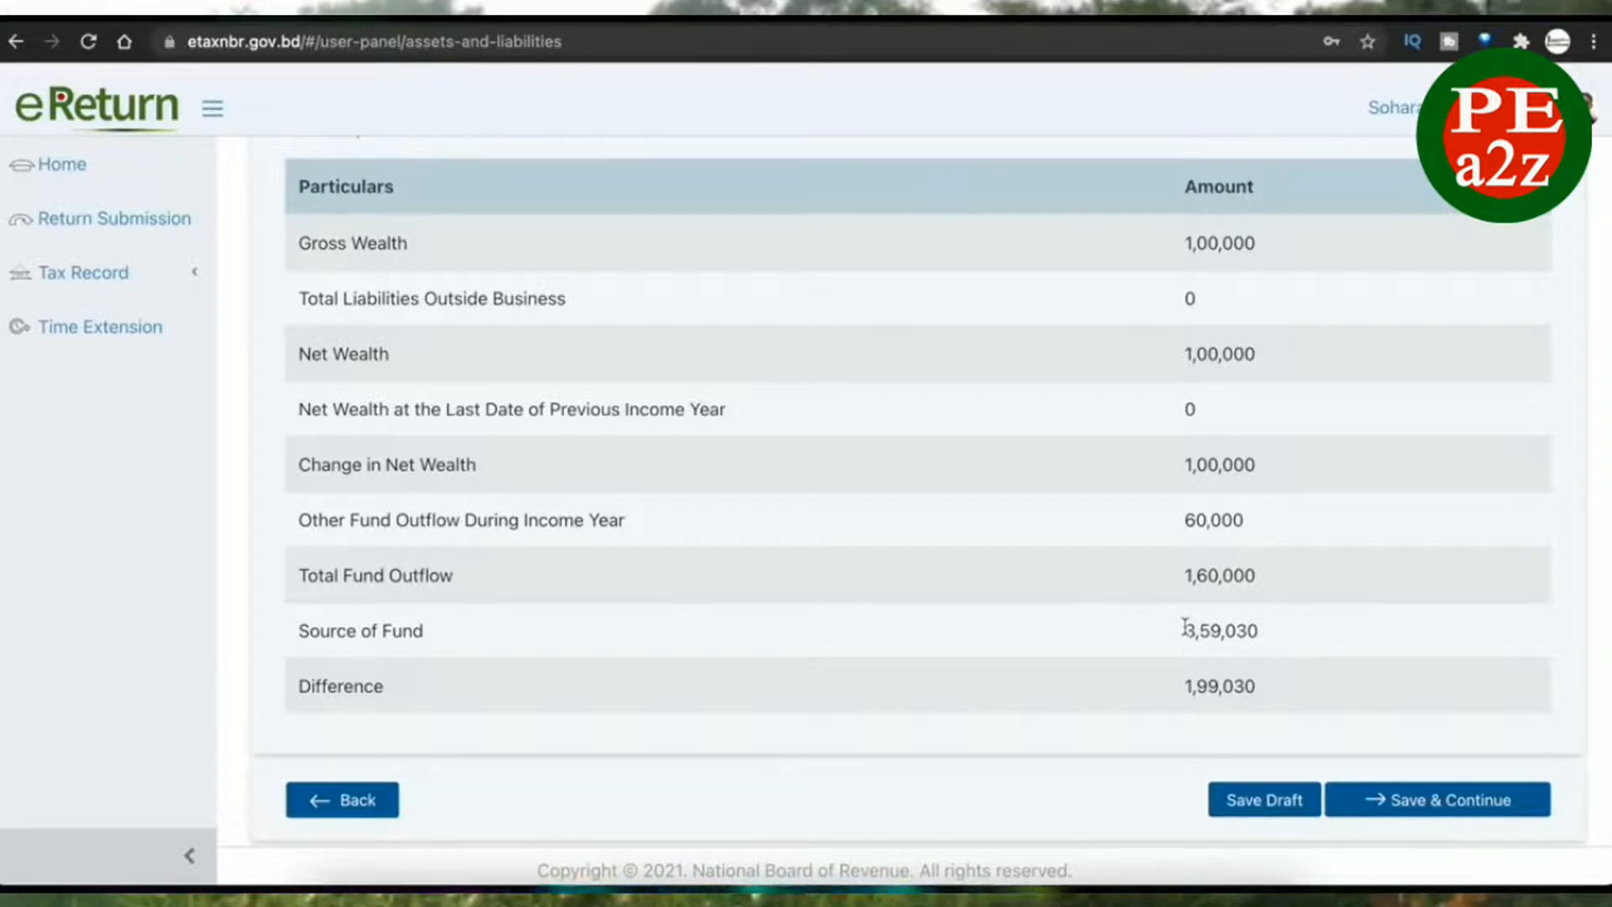
pyautogui.scroll(10, 1008, 588)
pyautogui.scroll(10, 604, 446)
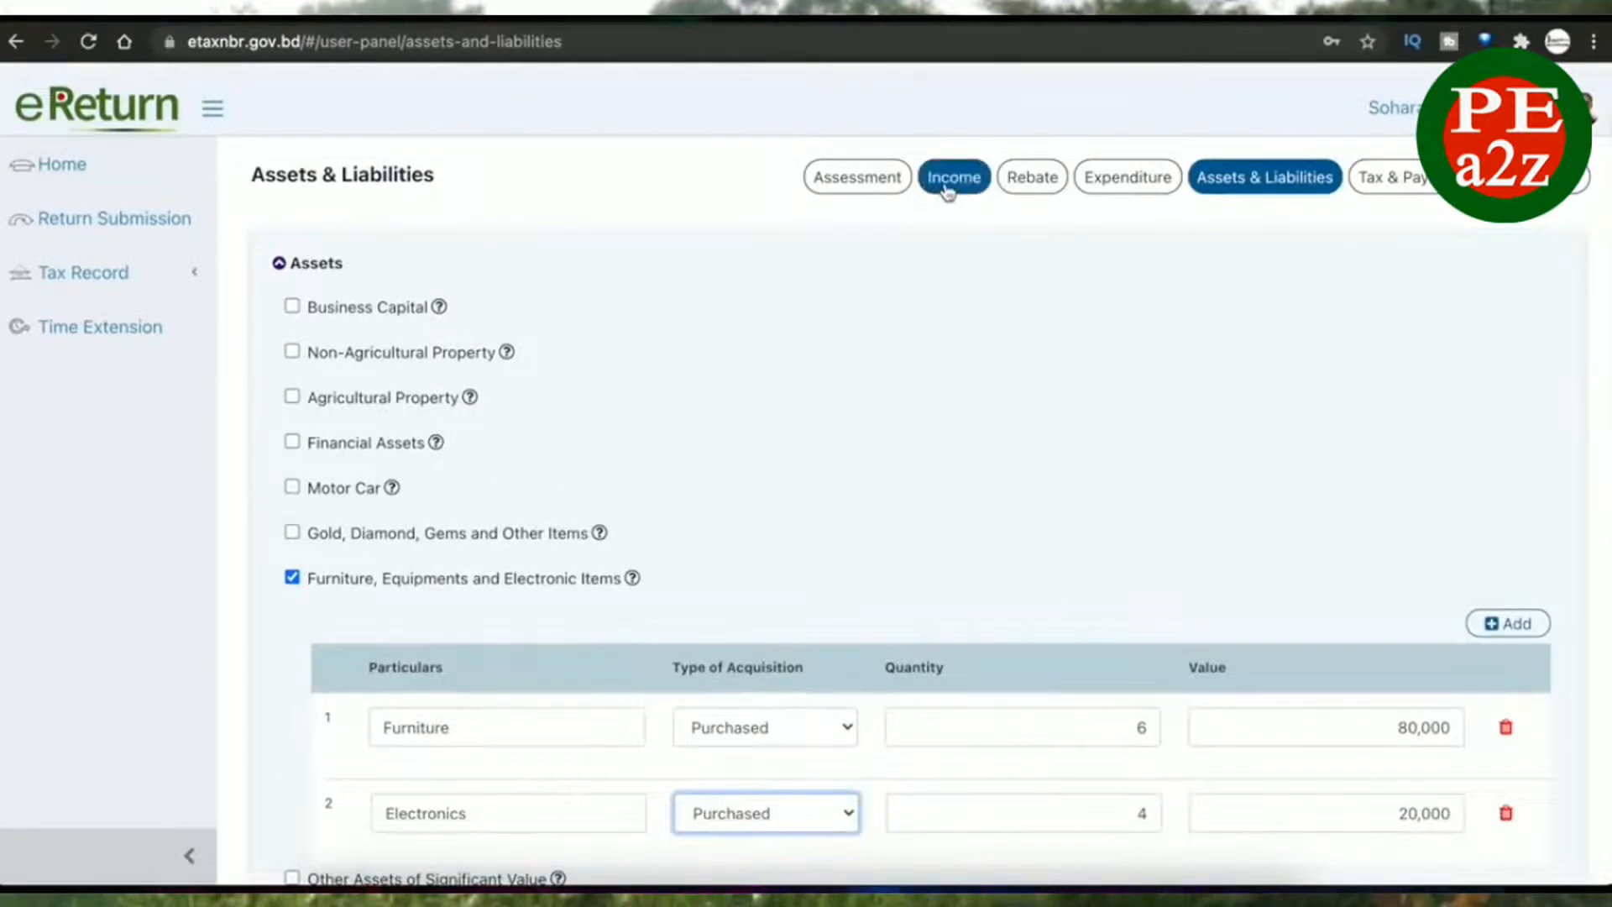
pyautogui.scroll(-15, 946, 428)
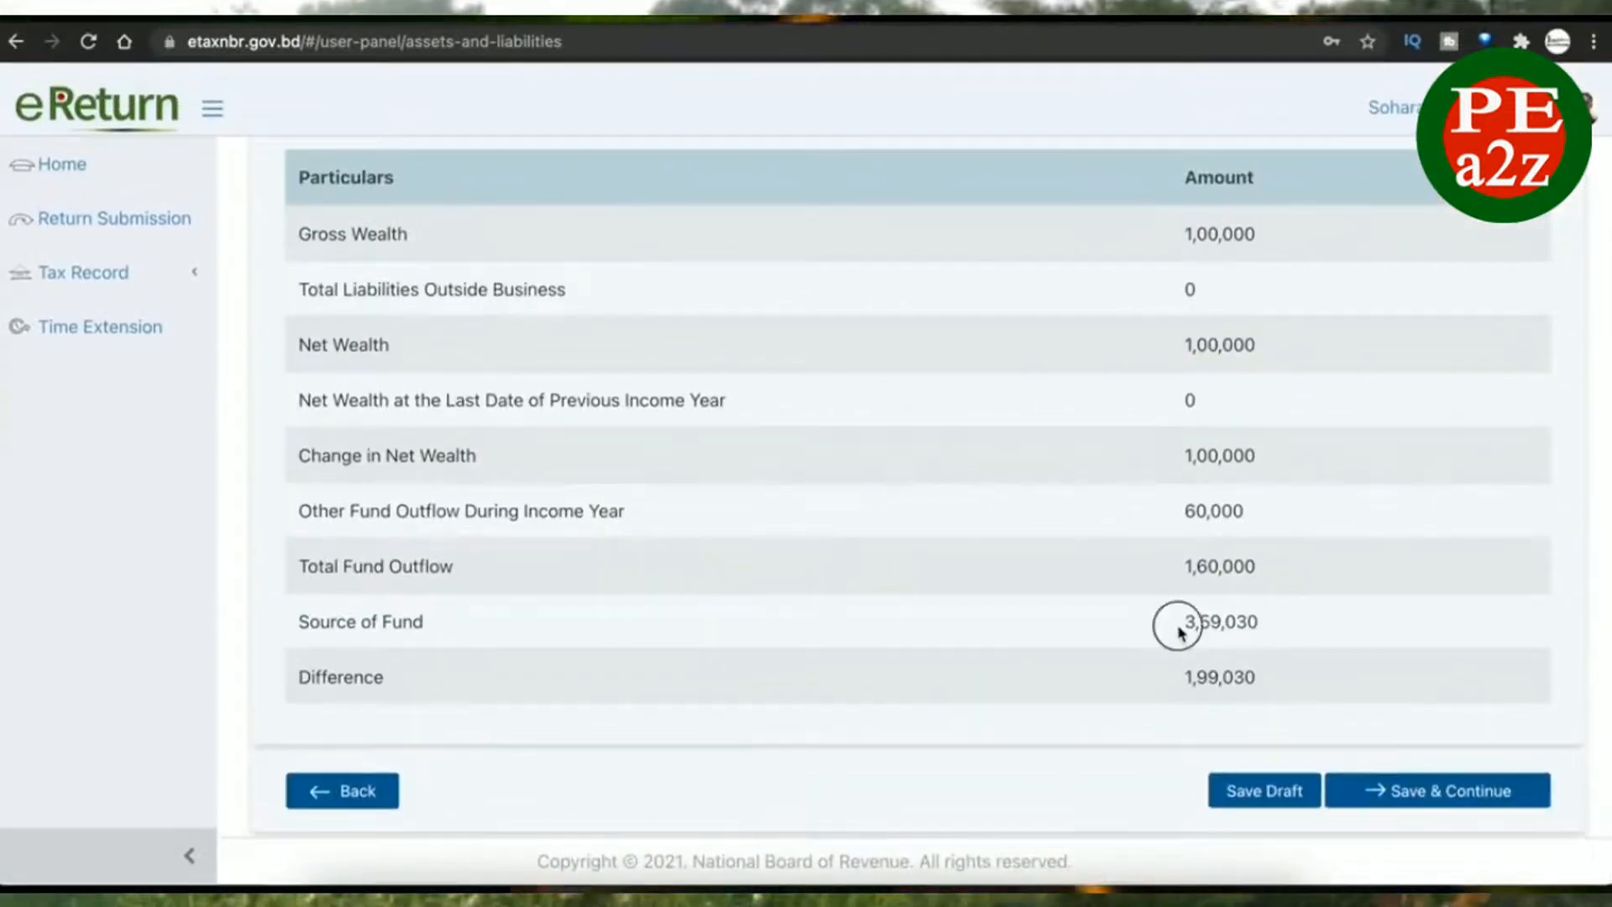
# - Check the Source of Fund, Total Fund Outflow and Difference amounts, and save the Assets & Liabilities section to continue to Tax & Payment
pyautogui.moveTo(1179, 630); pyautogui.dragTo(1287, 628)
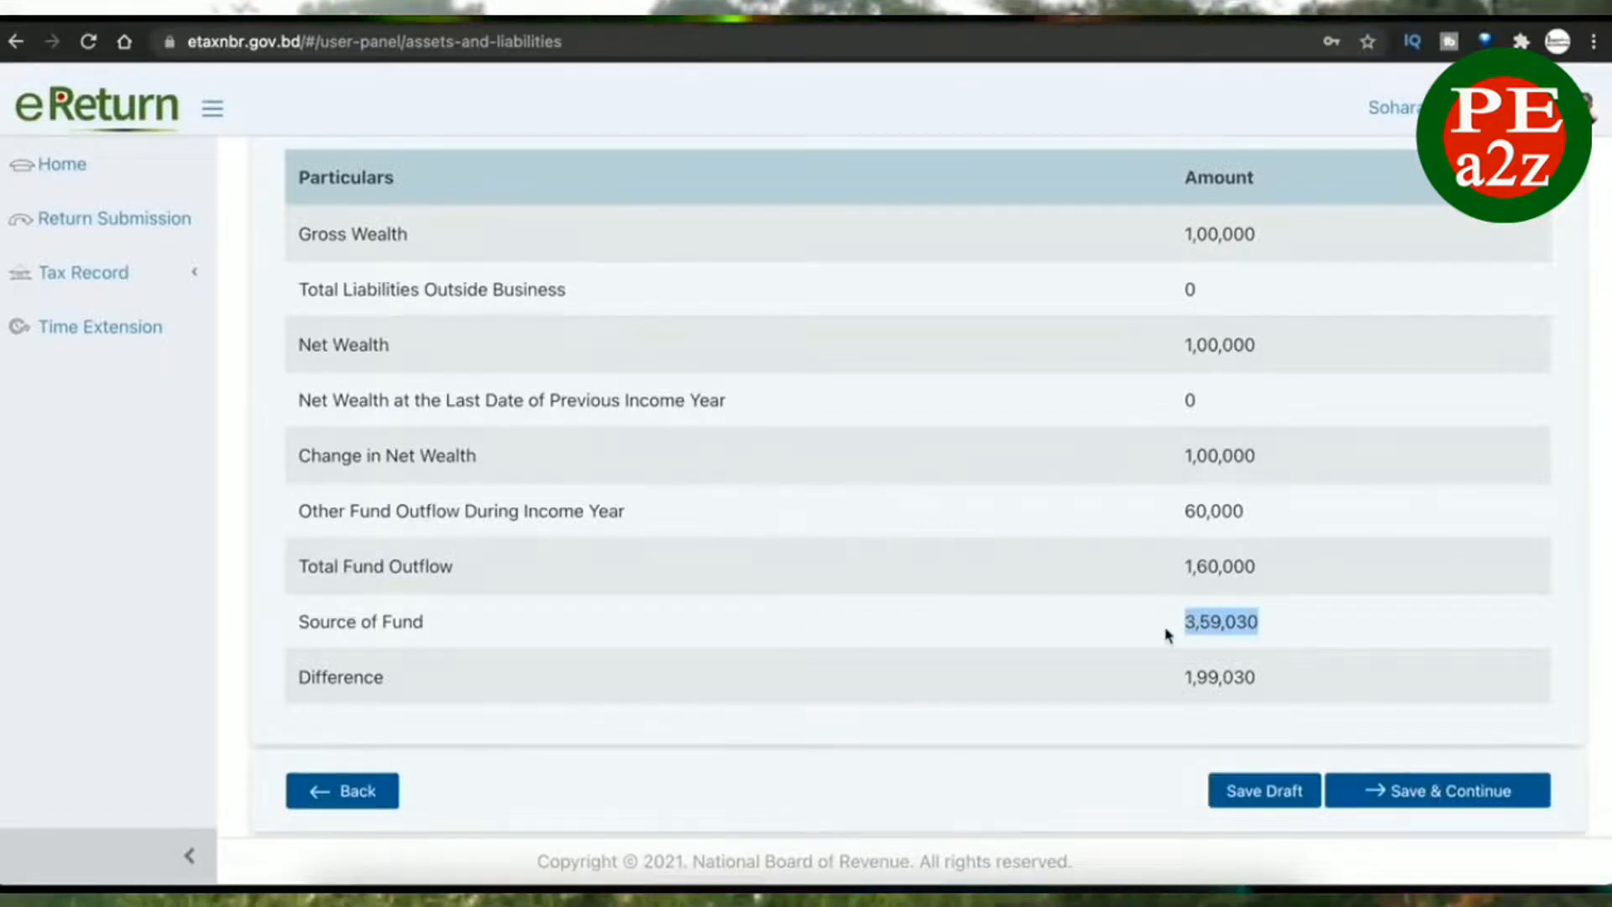
pyautogui.moveTo(1185, 625); pyautogui.dragTo(1226, 621)
pyautogui.click(1186, 572)
pyautogui.moveTo(1185, 674); pyautogui.dragTo(1266, 680)
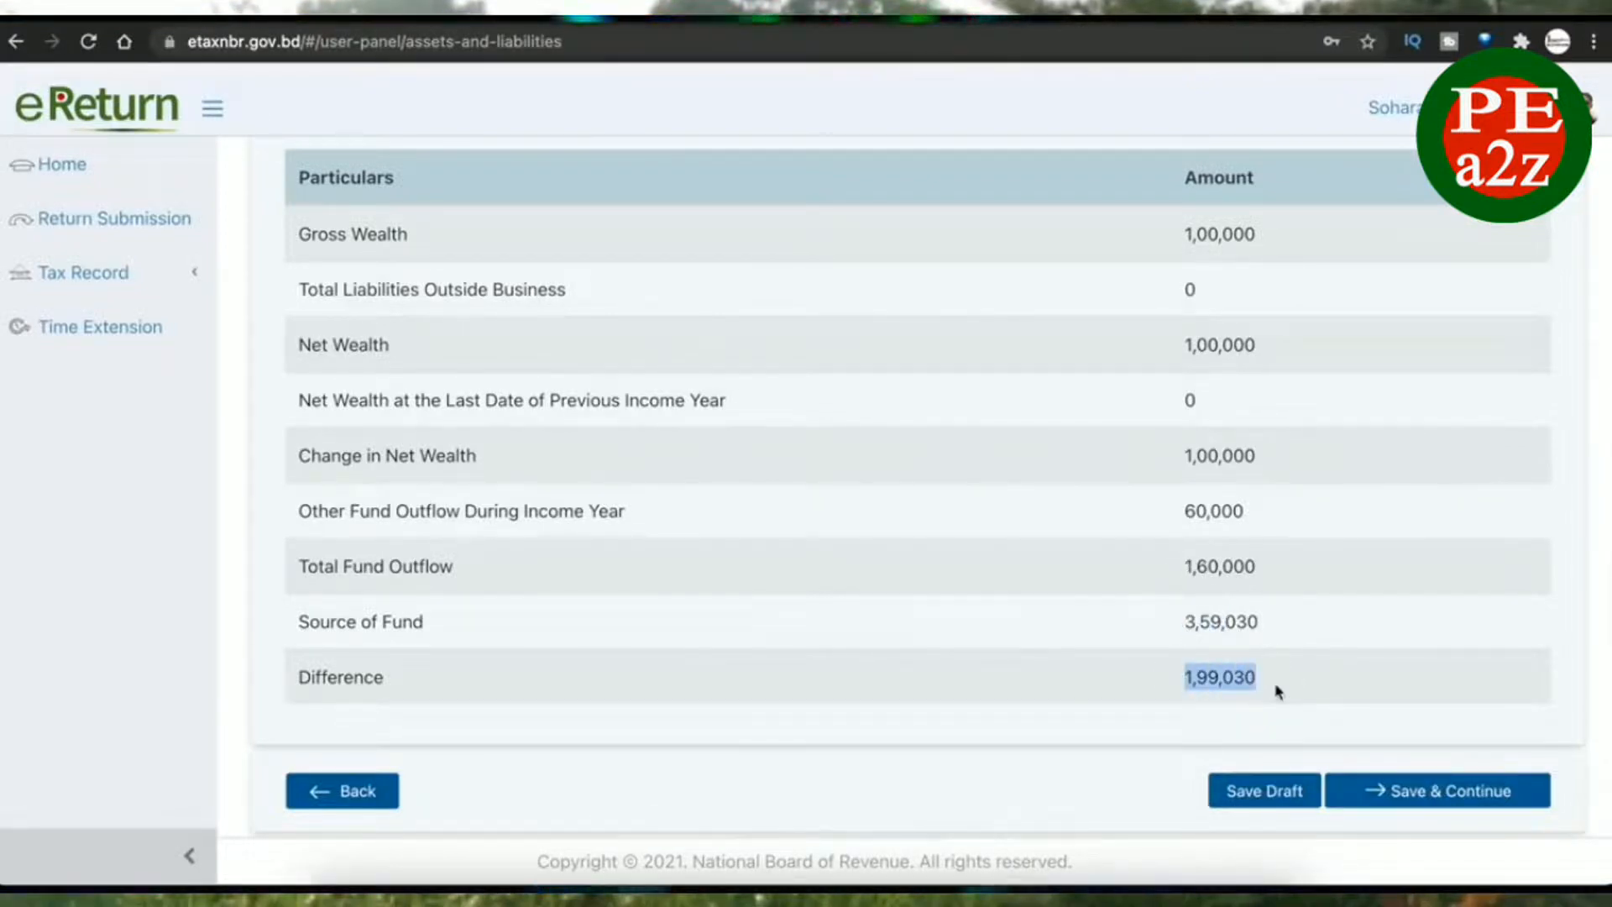
pyautogui.click(1375, 792)
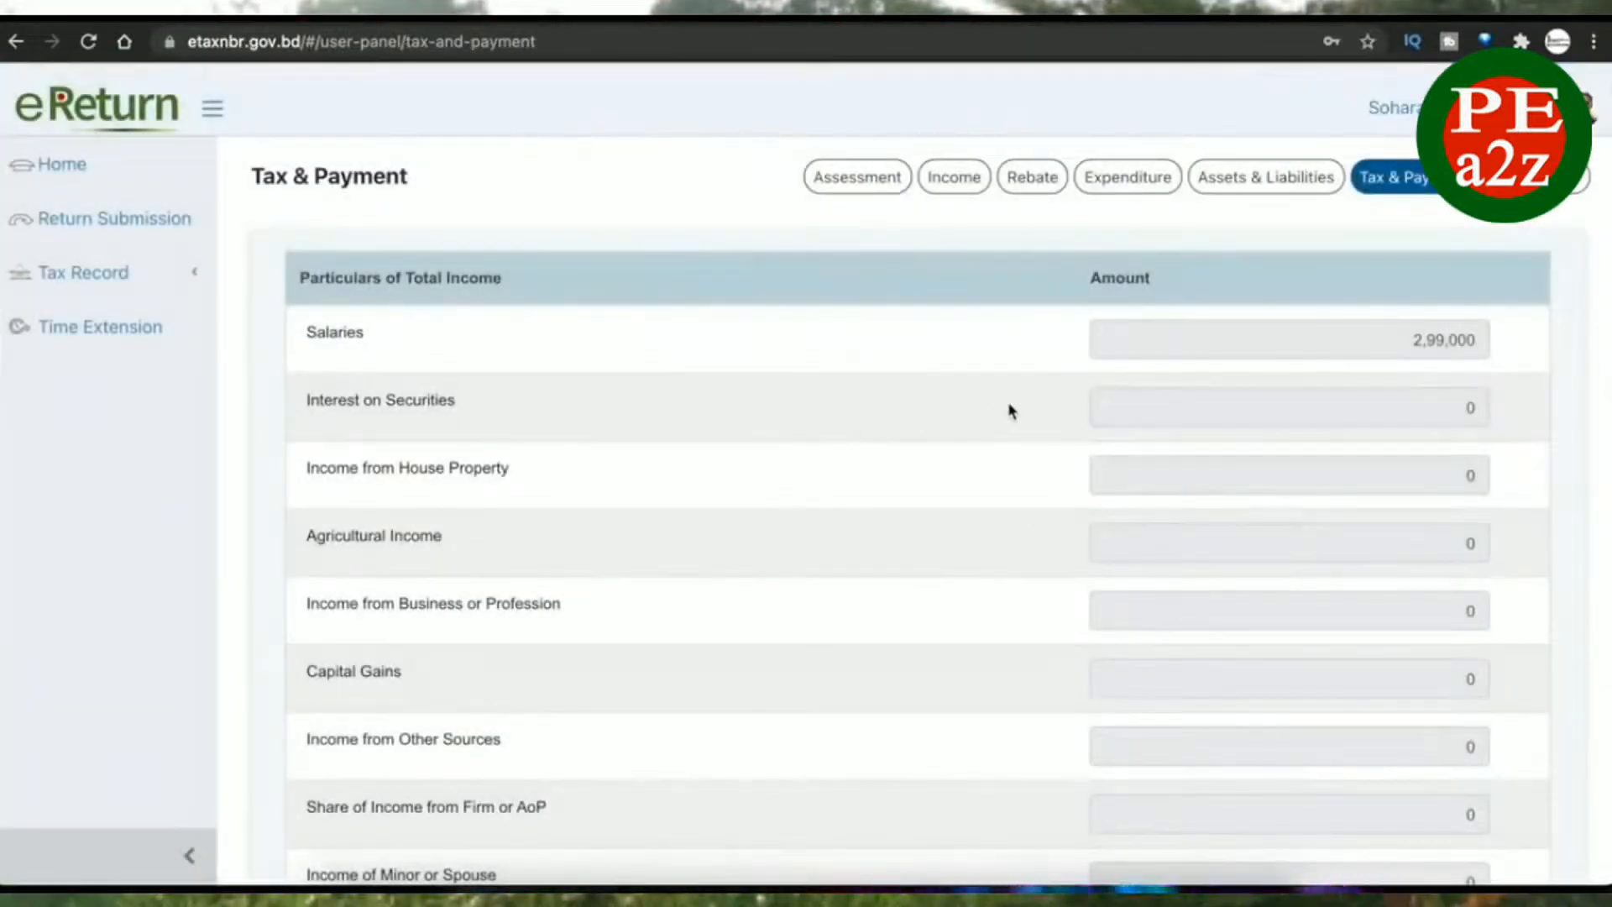
# - Examine the Salaries amount and the Tax Exempted Income with its breakdown in the particulars of total income
pyautogui.moveTo(1359, 337); pyautogui.dragTo(1502, 348)
pyautogui.click(1503, 348)
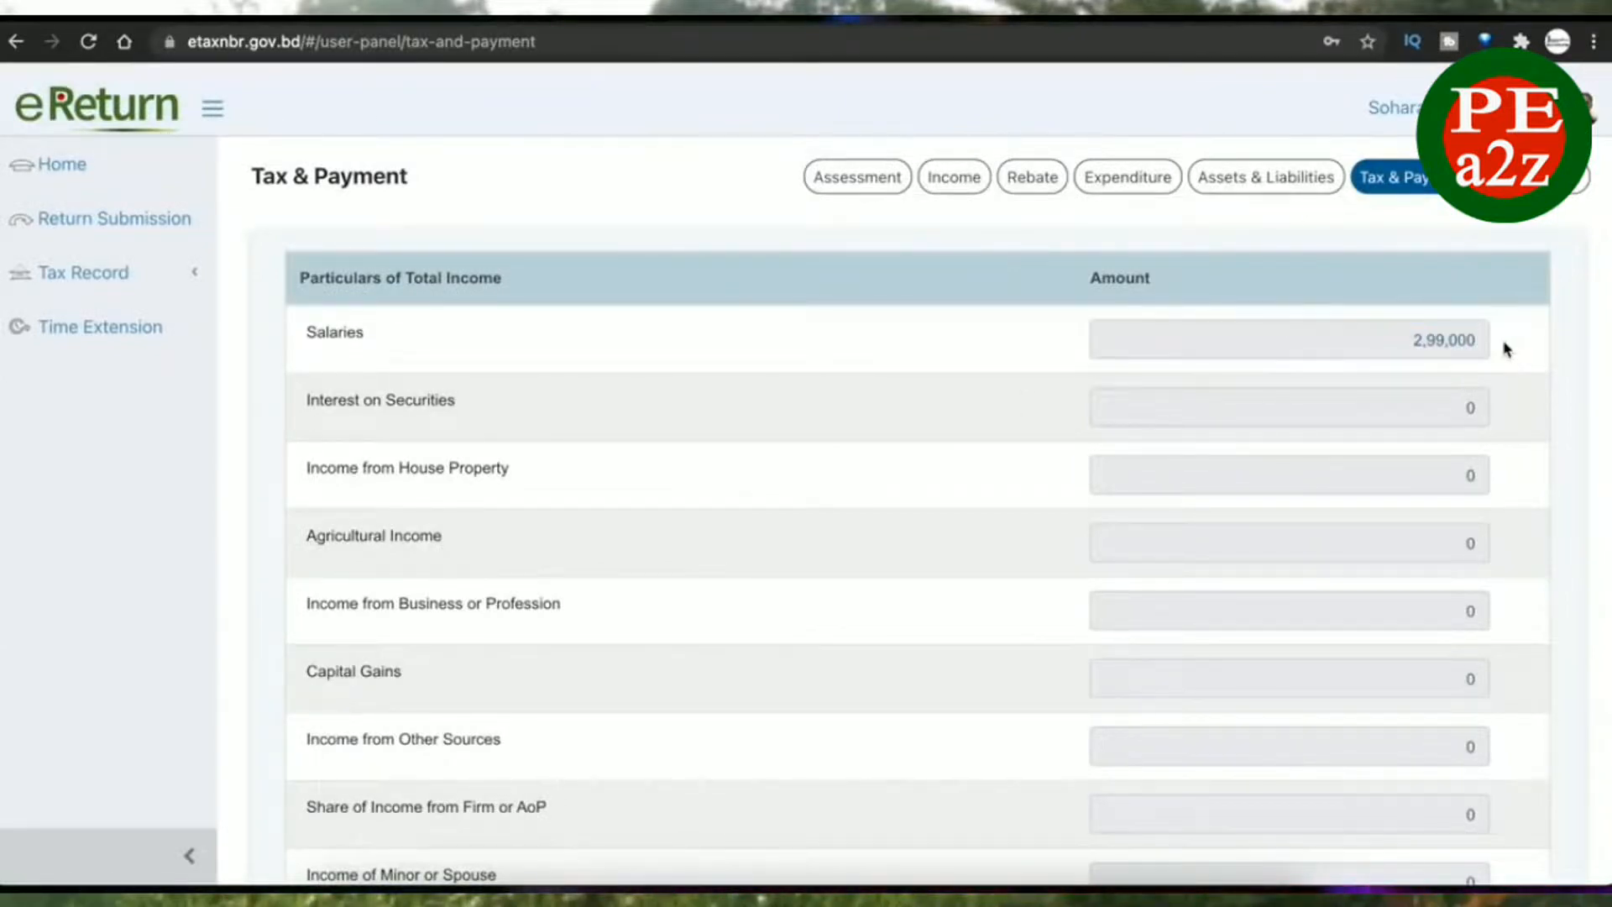
pyautogui.scroll(-8, 1503, 348)
pyautogui.scroll(-1, 1504, 347)
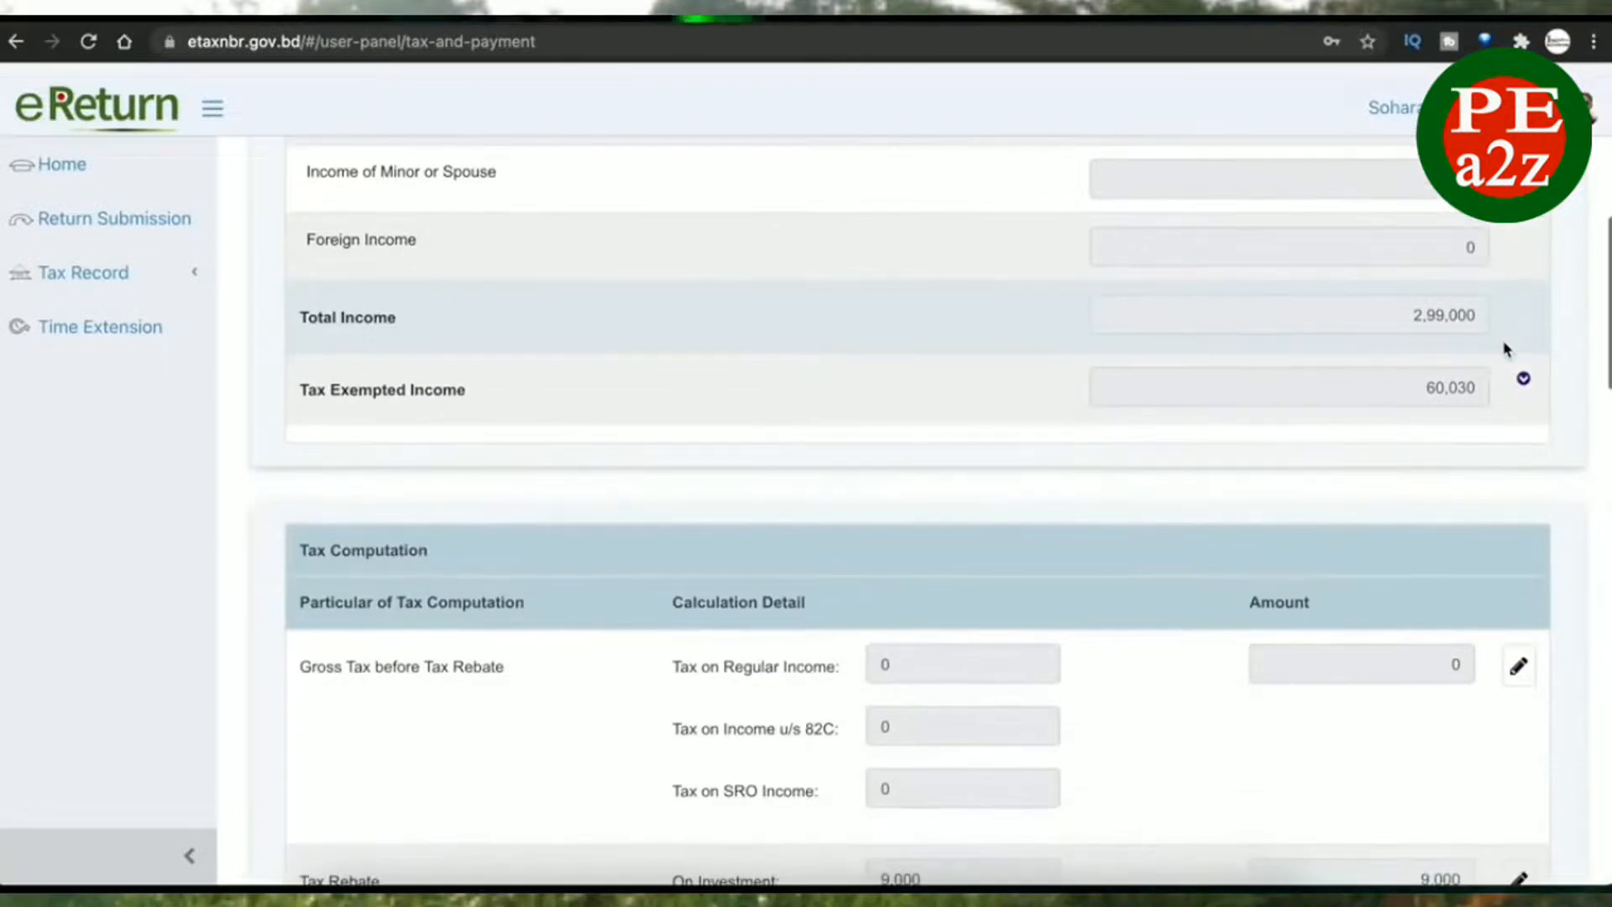
pyautogui.moveTo(1422, 390); pyautogui.dragTo(1489, 392)
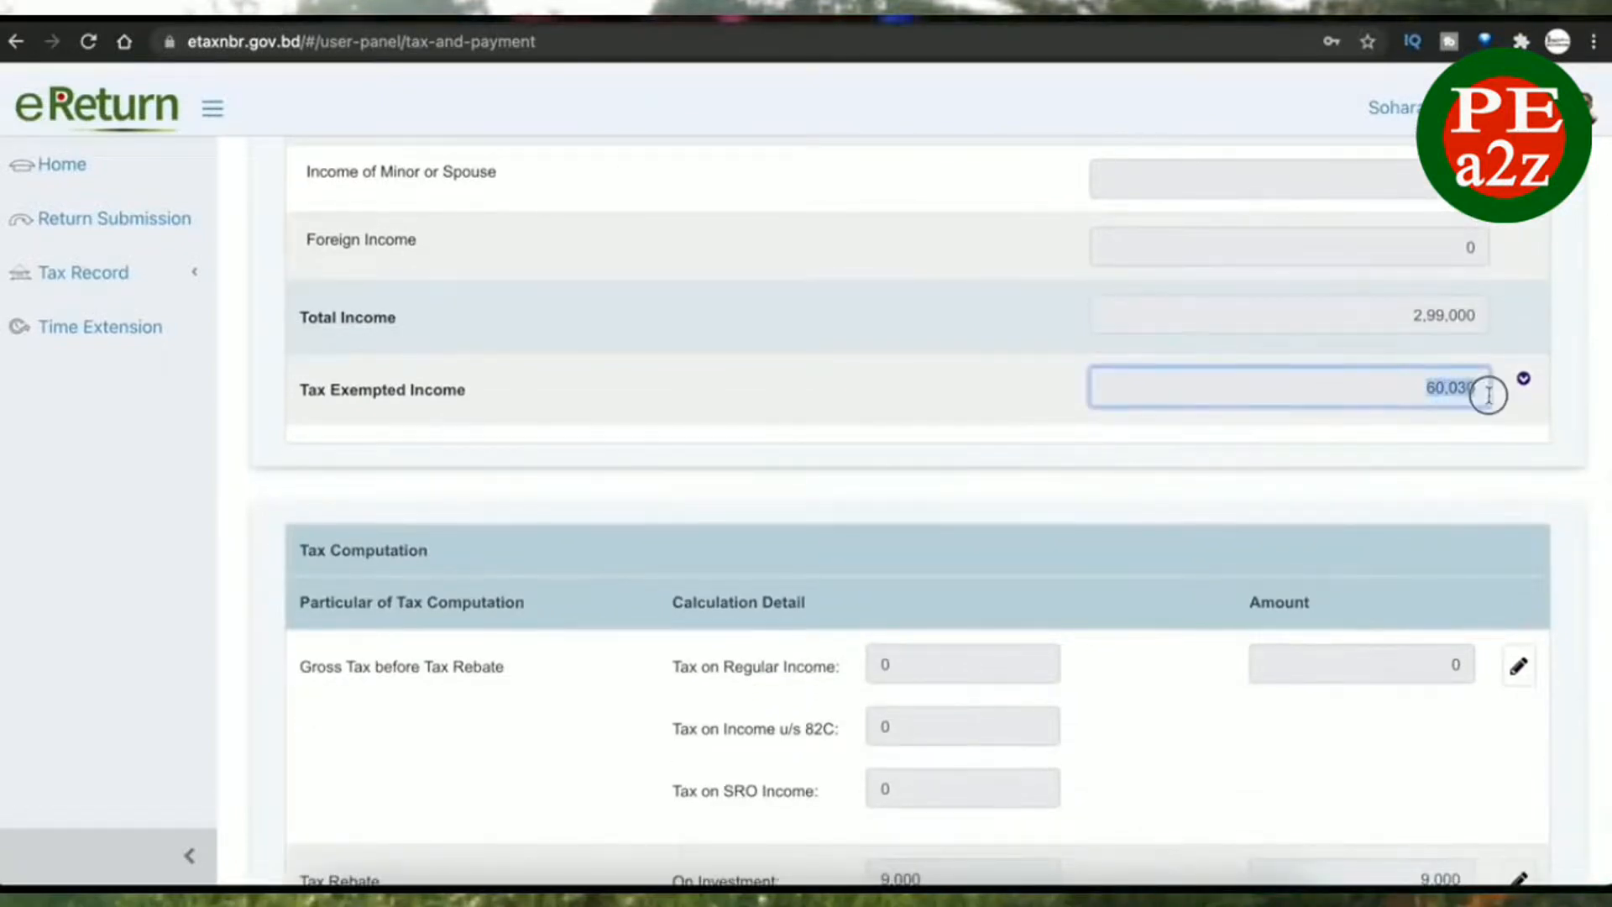
pyautogui.click(1492, 445)
# - Examine the tax computation, covering gross tax, tax rebate, minimum tax and surcharge
pyautogui.scroll(-5, 1508, 454)
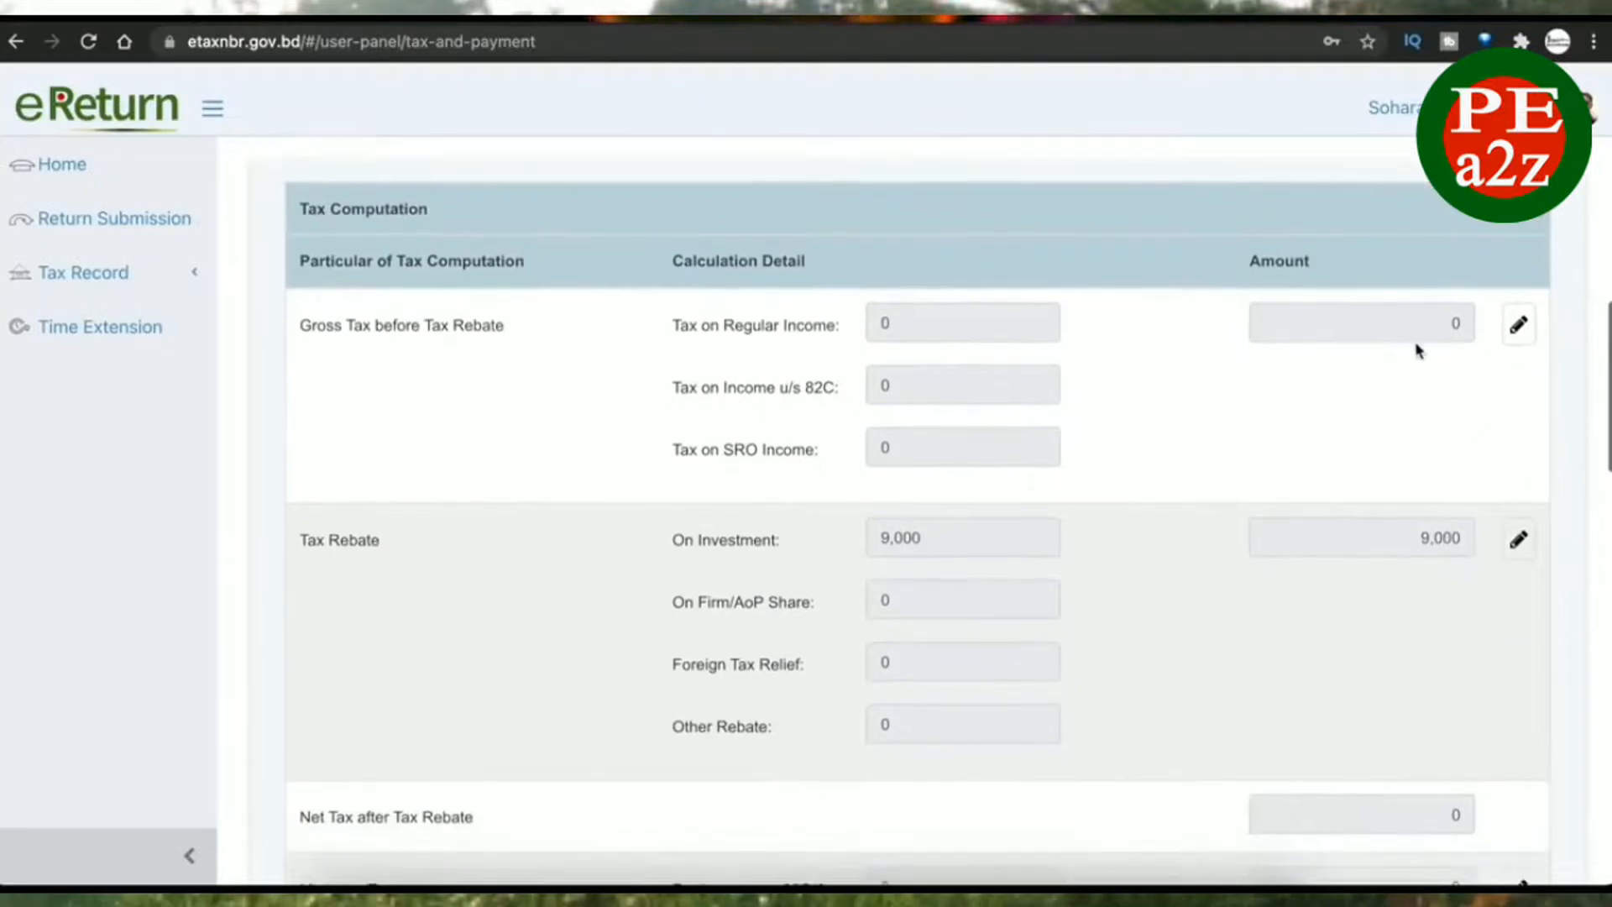
pyautogui.click(1443, 324)
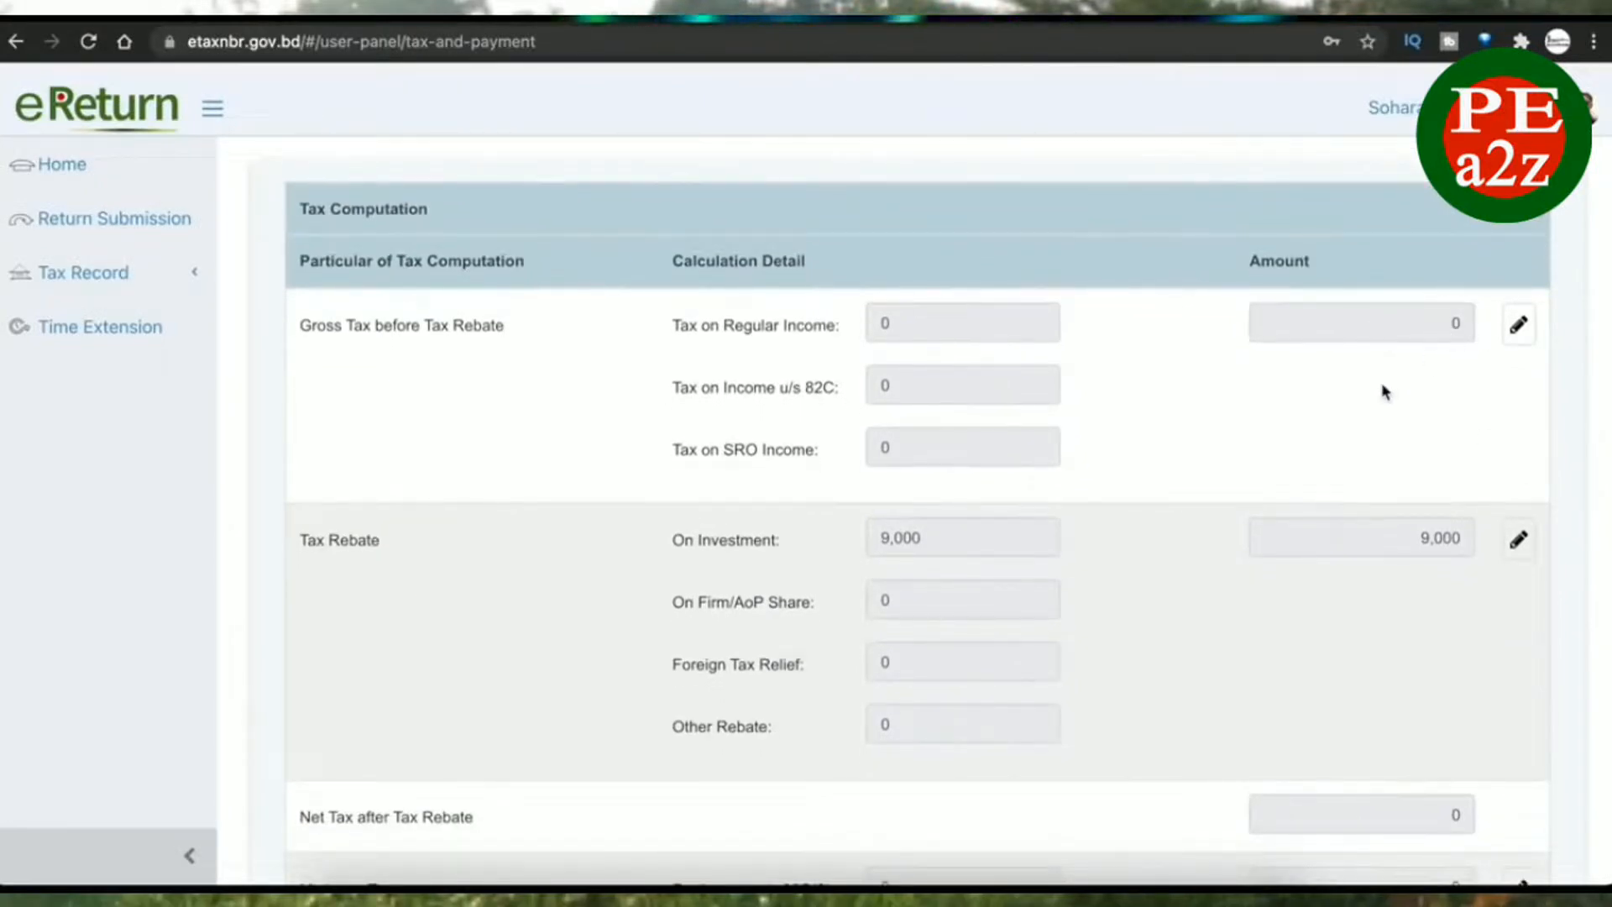
pyautogui.scroll(-1, 1382, 386)
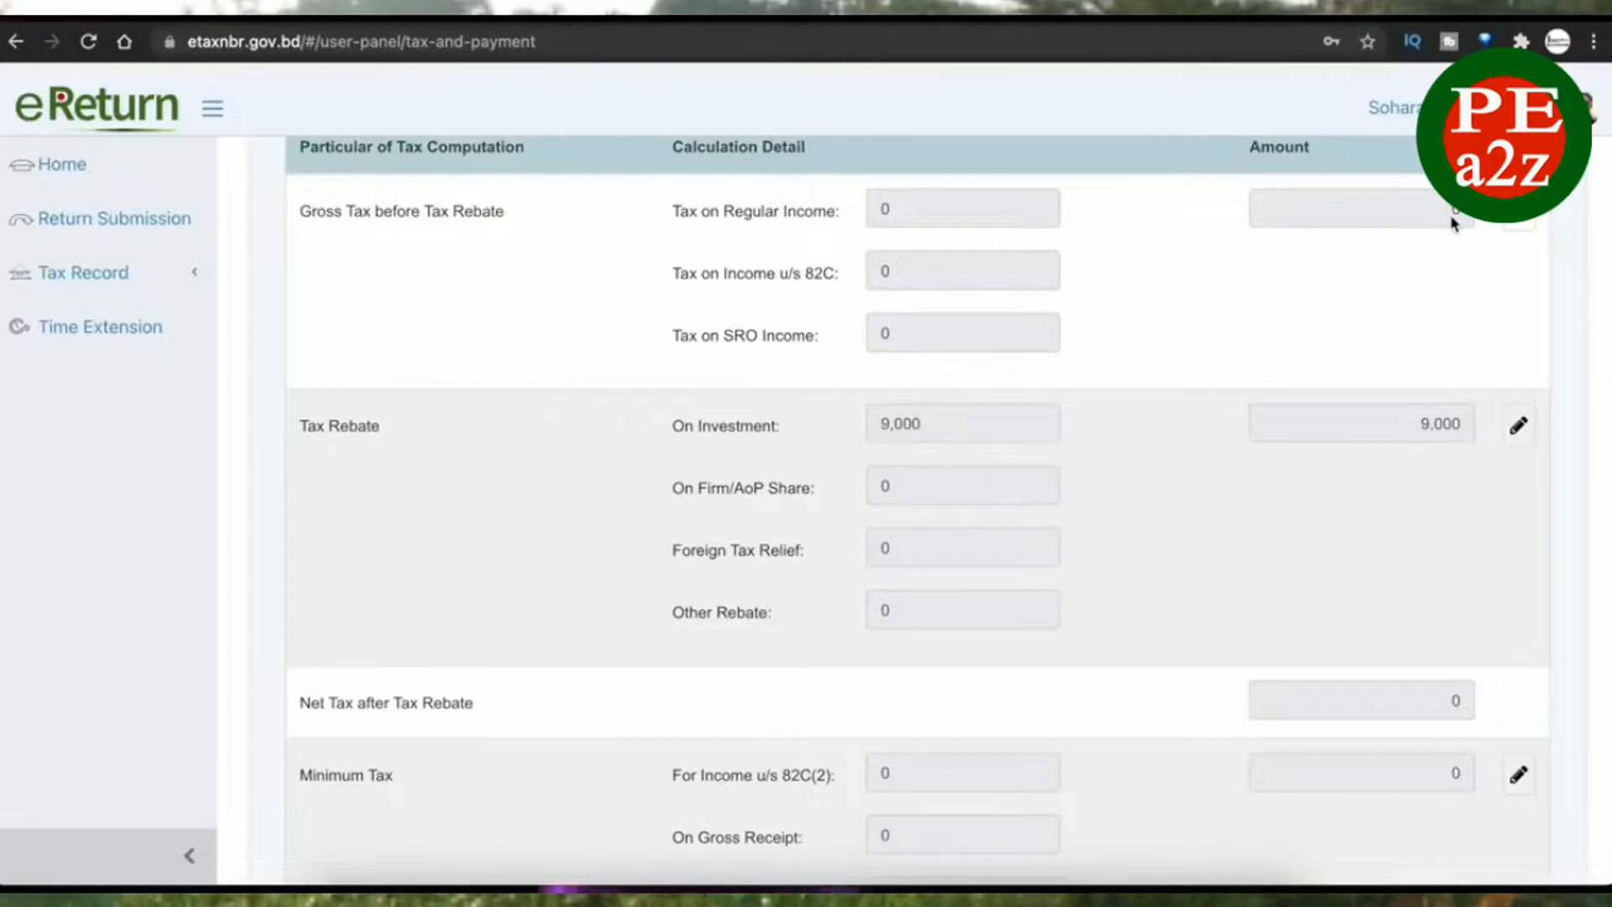
pyautogui.scroll(-2, 1438, 709)
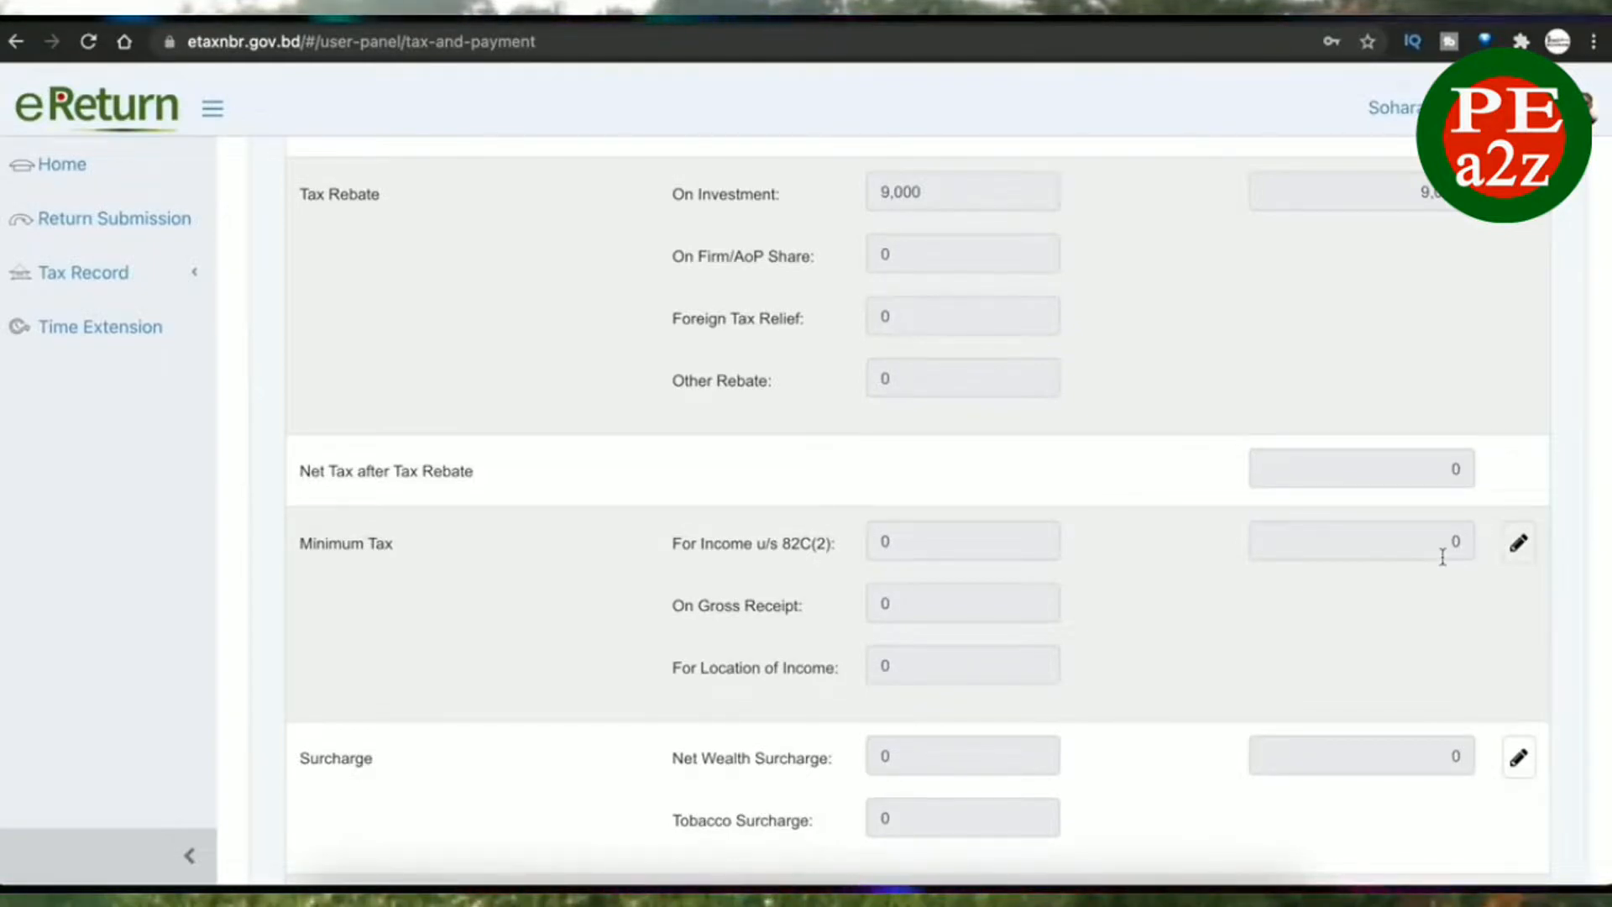
pyautogui.scroll(-1, 1442, 556)
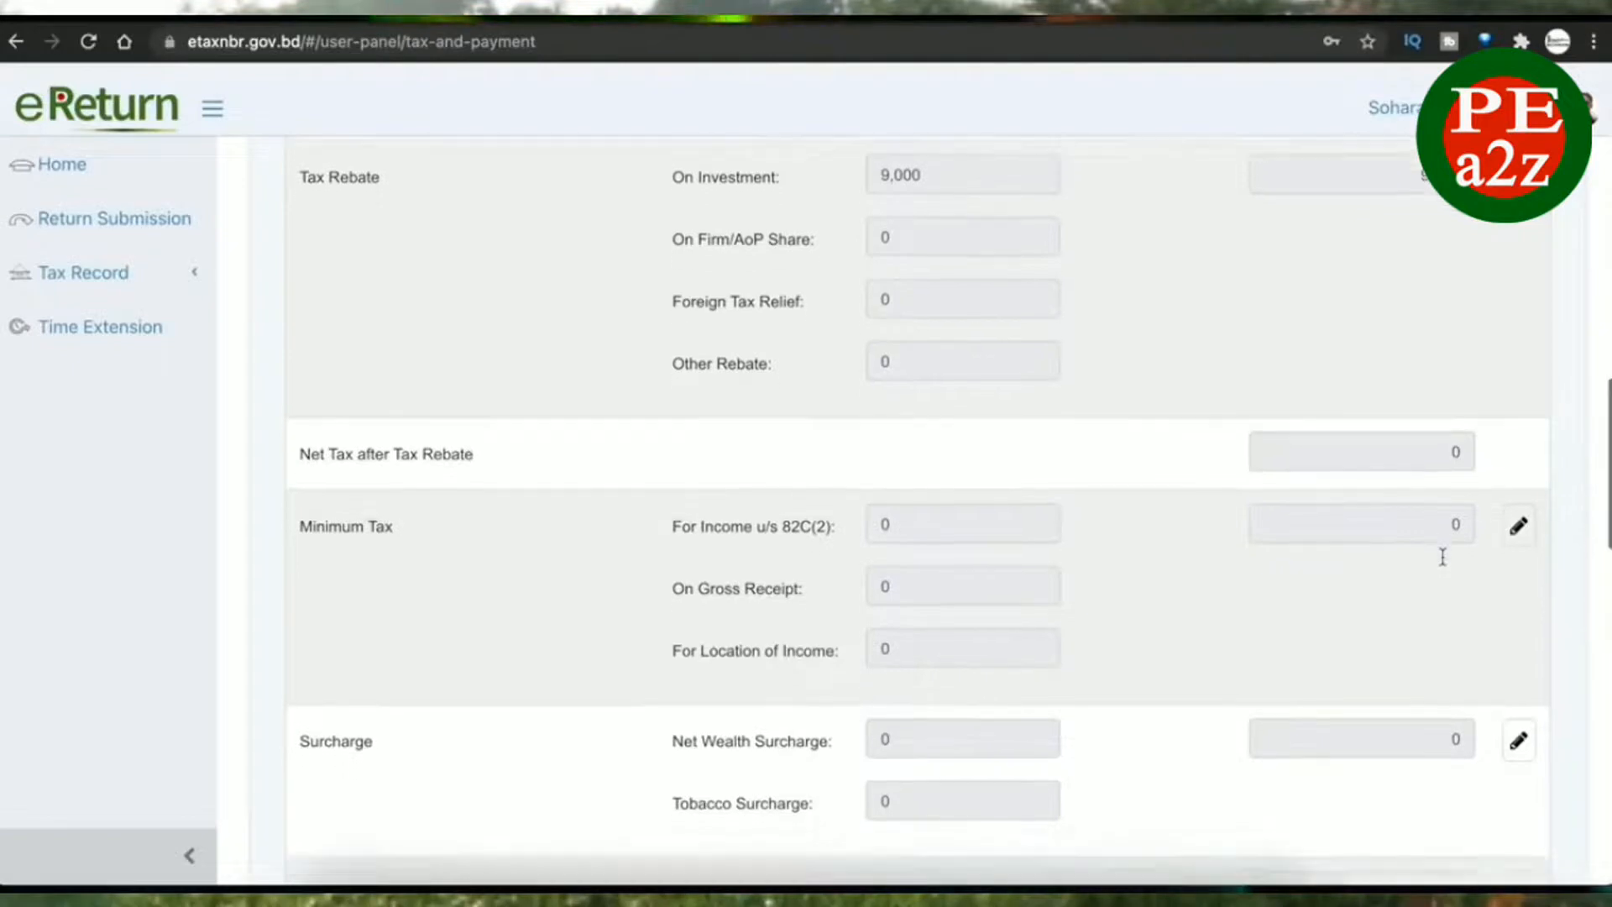
pyautogui.scroll(-1, 1442, 557)
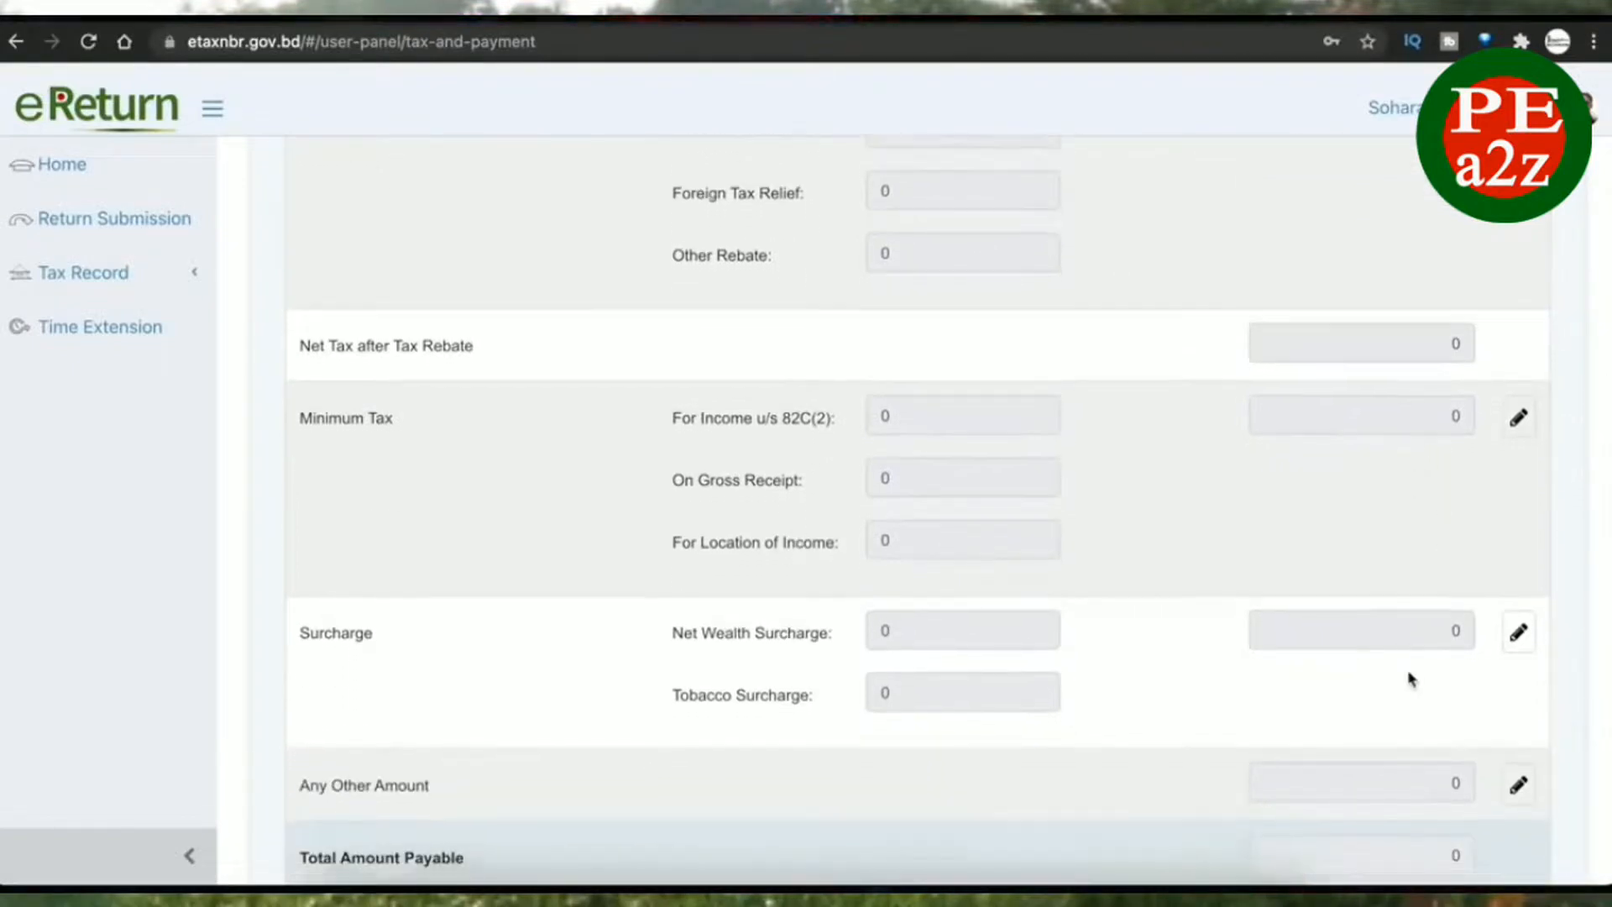
pyautogui.scroll(-1, 1407, 676)
# - Recheck the salary income and the final payable amounts, and open the return view
pyautogui.scroll(15, 1407, 676)
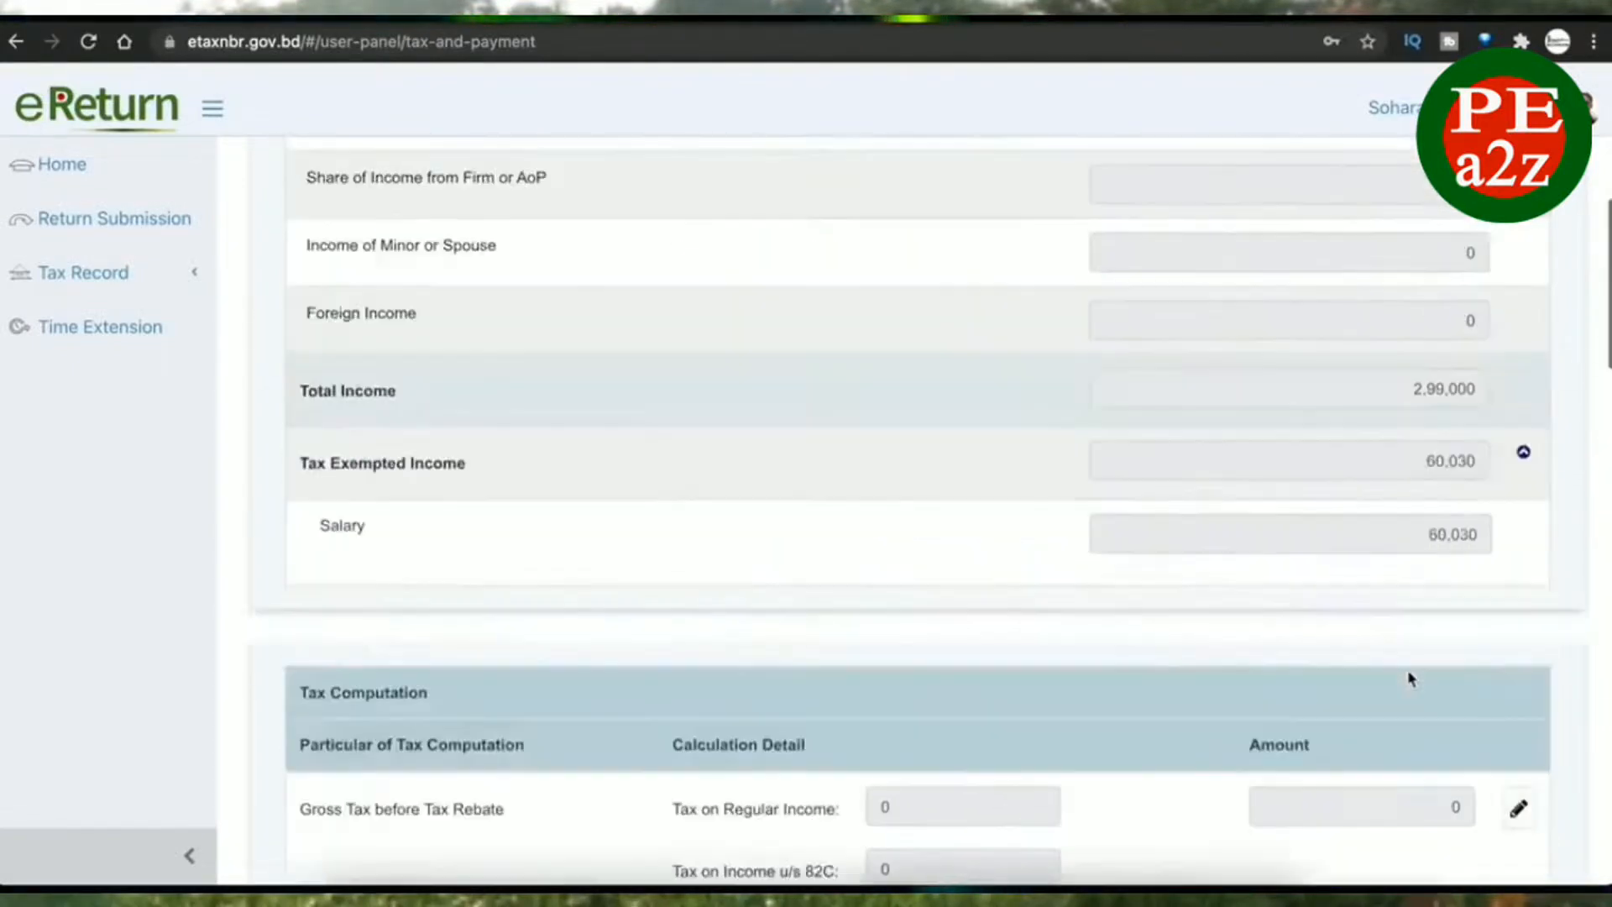
pyautogui.click(1407, 323)
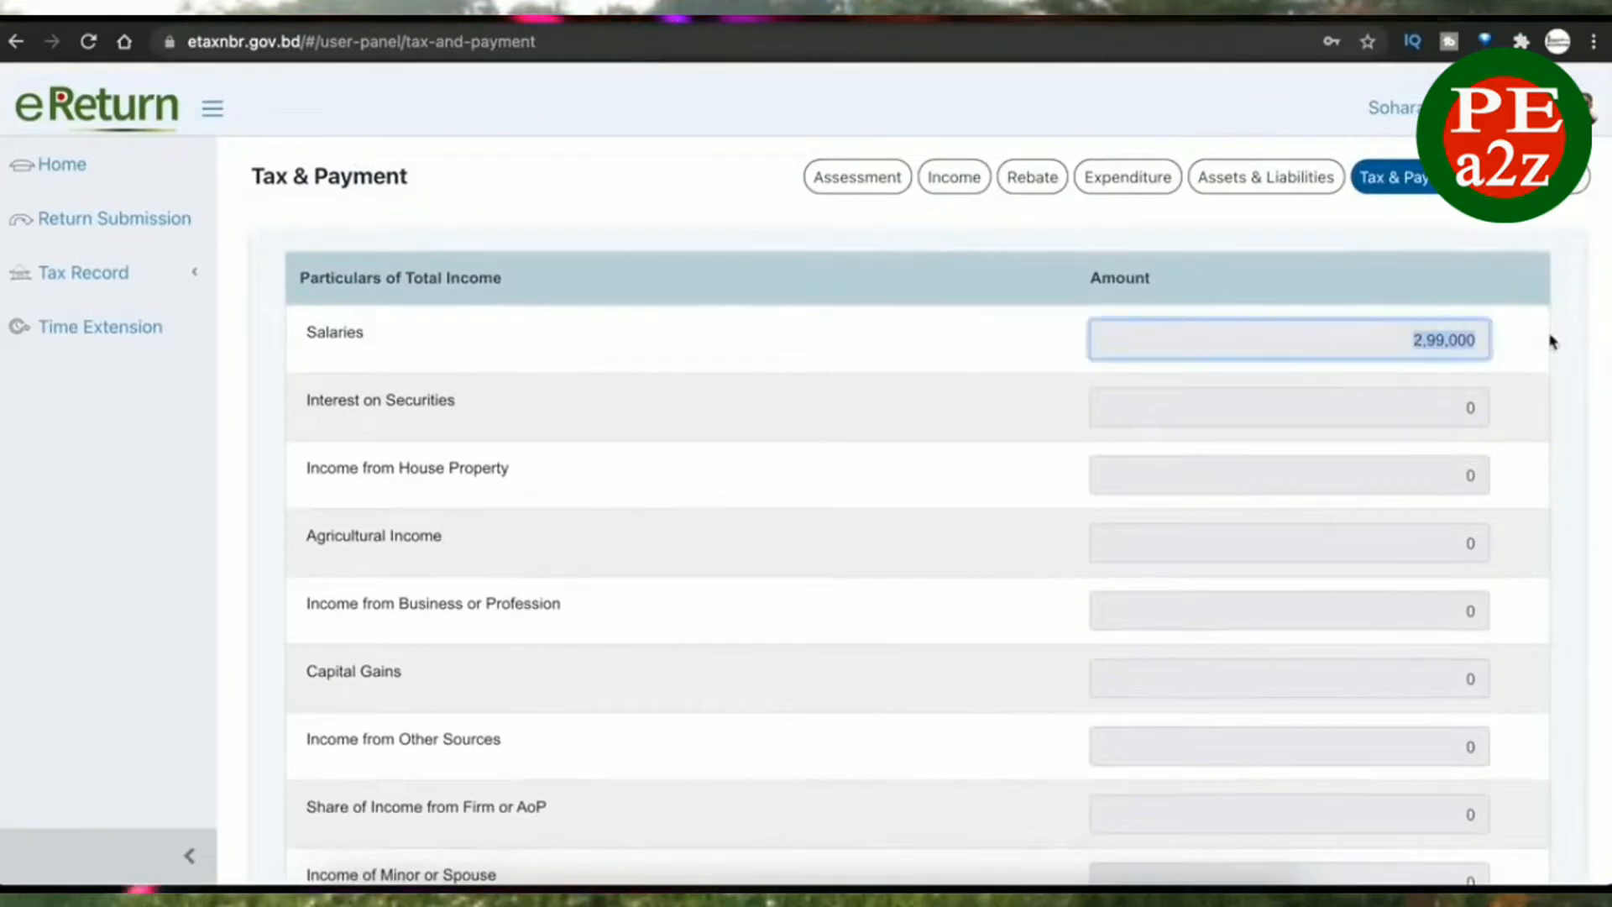
pyautogui.scroll(-17, 1403, 654)
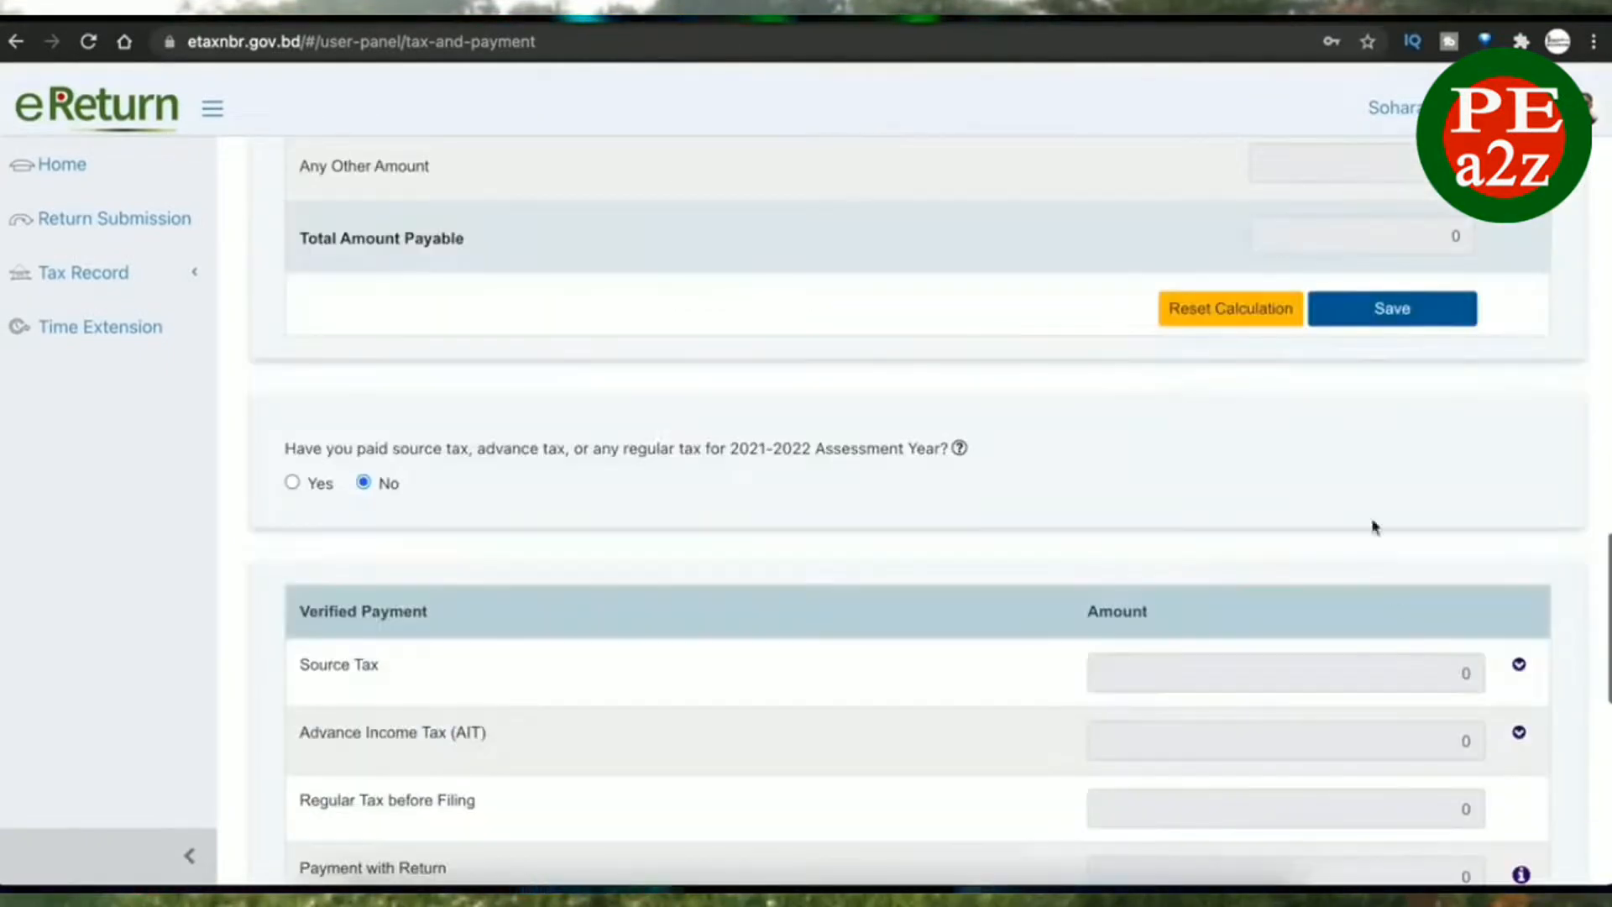
pyautogui.scroll(2, 1373, 526)
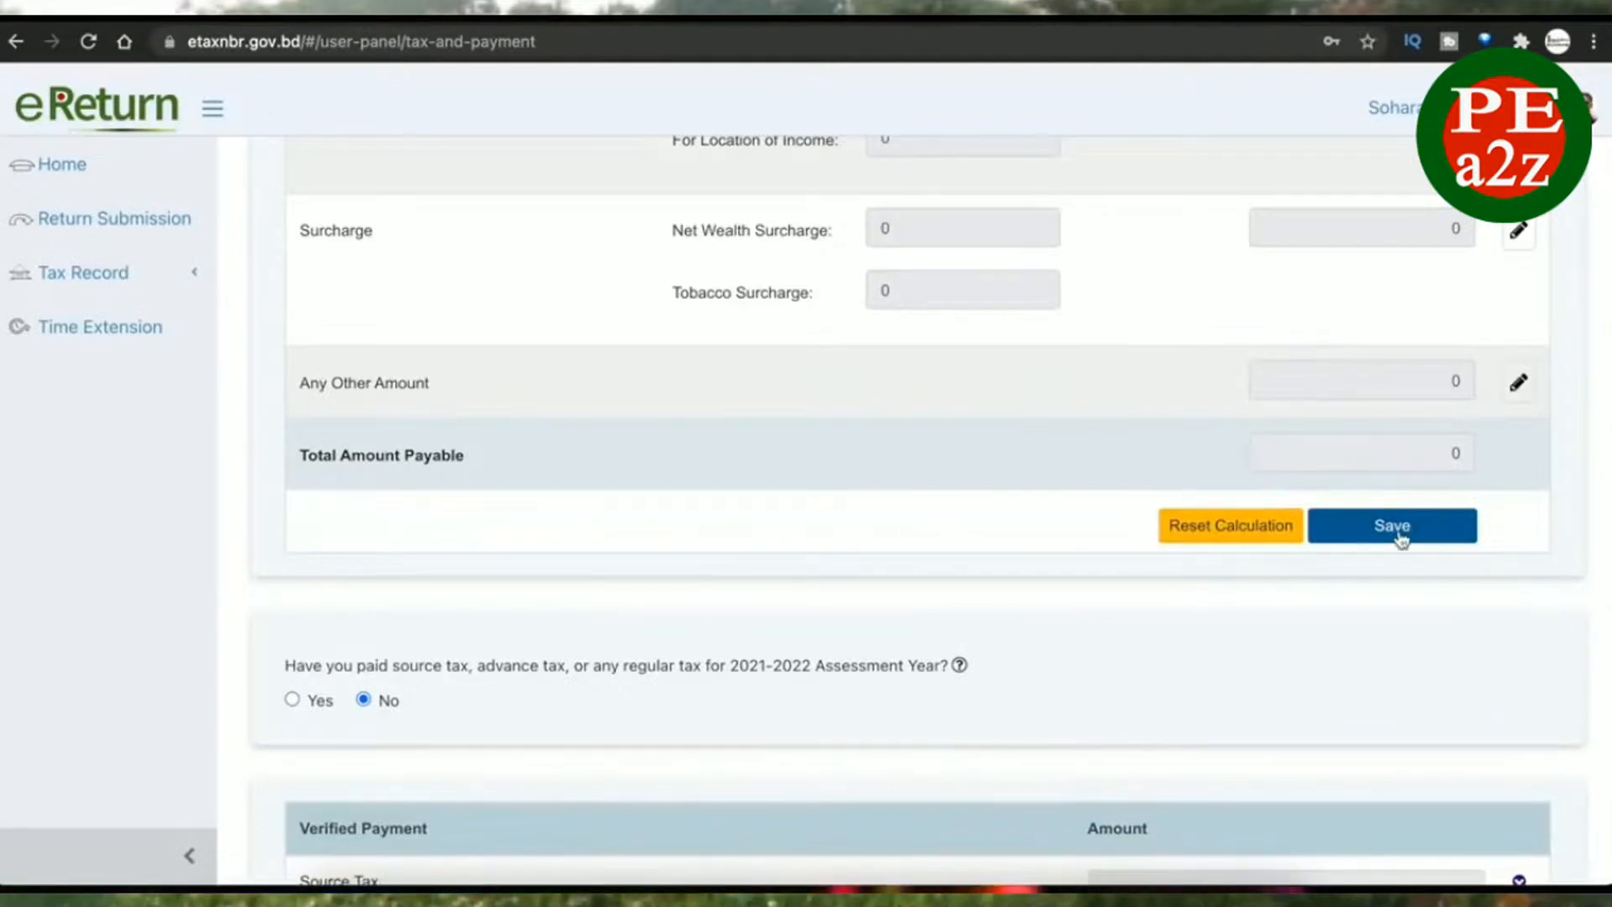
pyautogui.scroll(-8, 1400, 538)
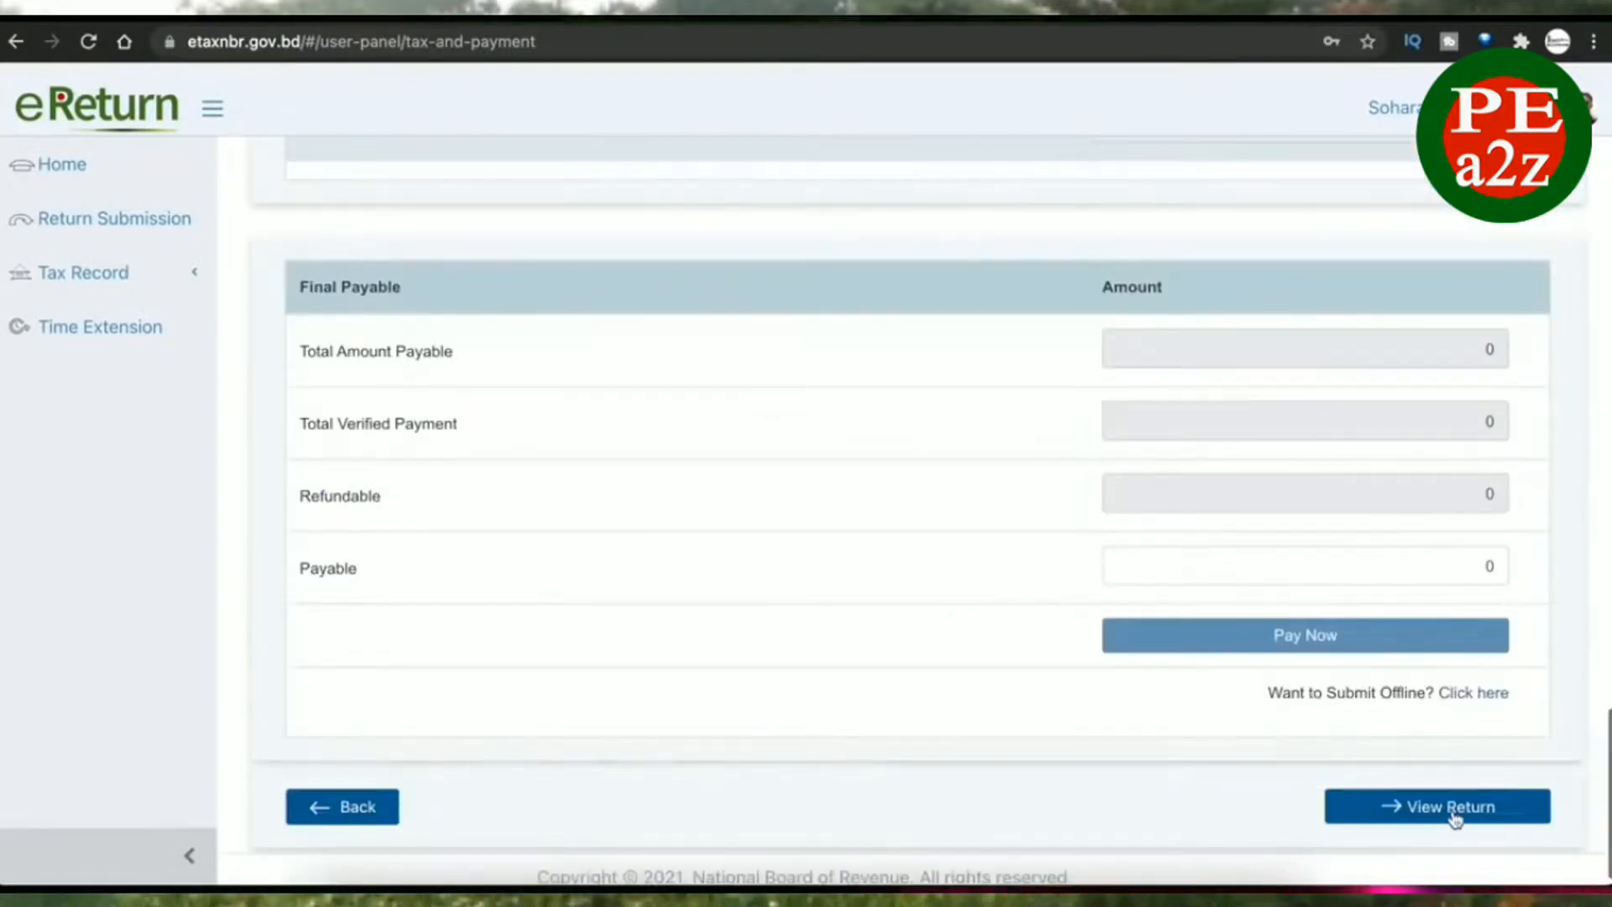
pyautogui.click(1413, 806)
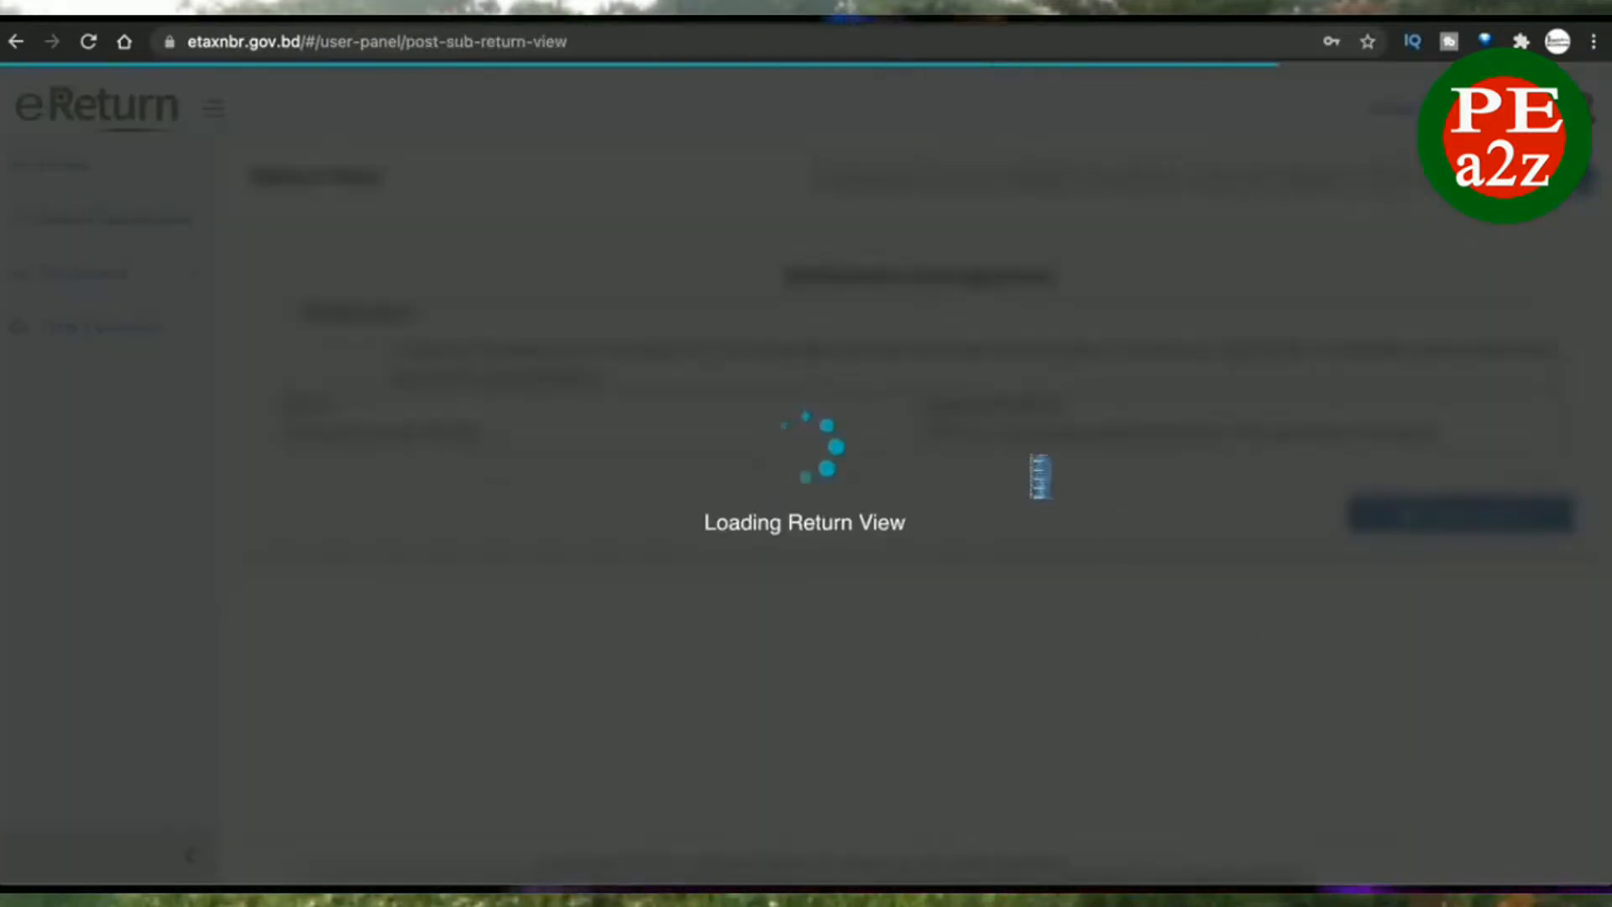
# - Review the generated return through to the verification section and accept the declaration that its information is correct and complete
pyautogui.scroll(-20, 1259, 403)
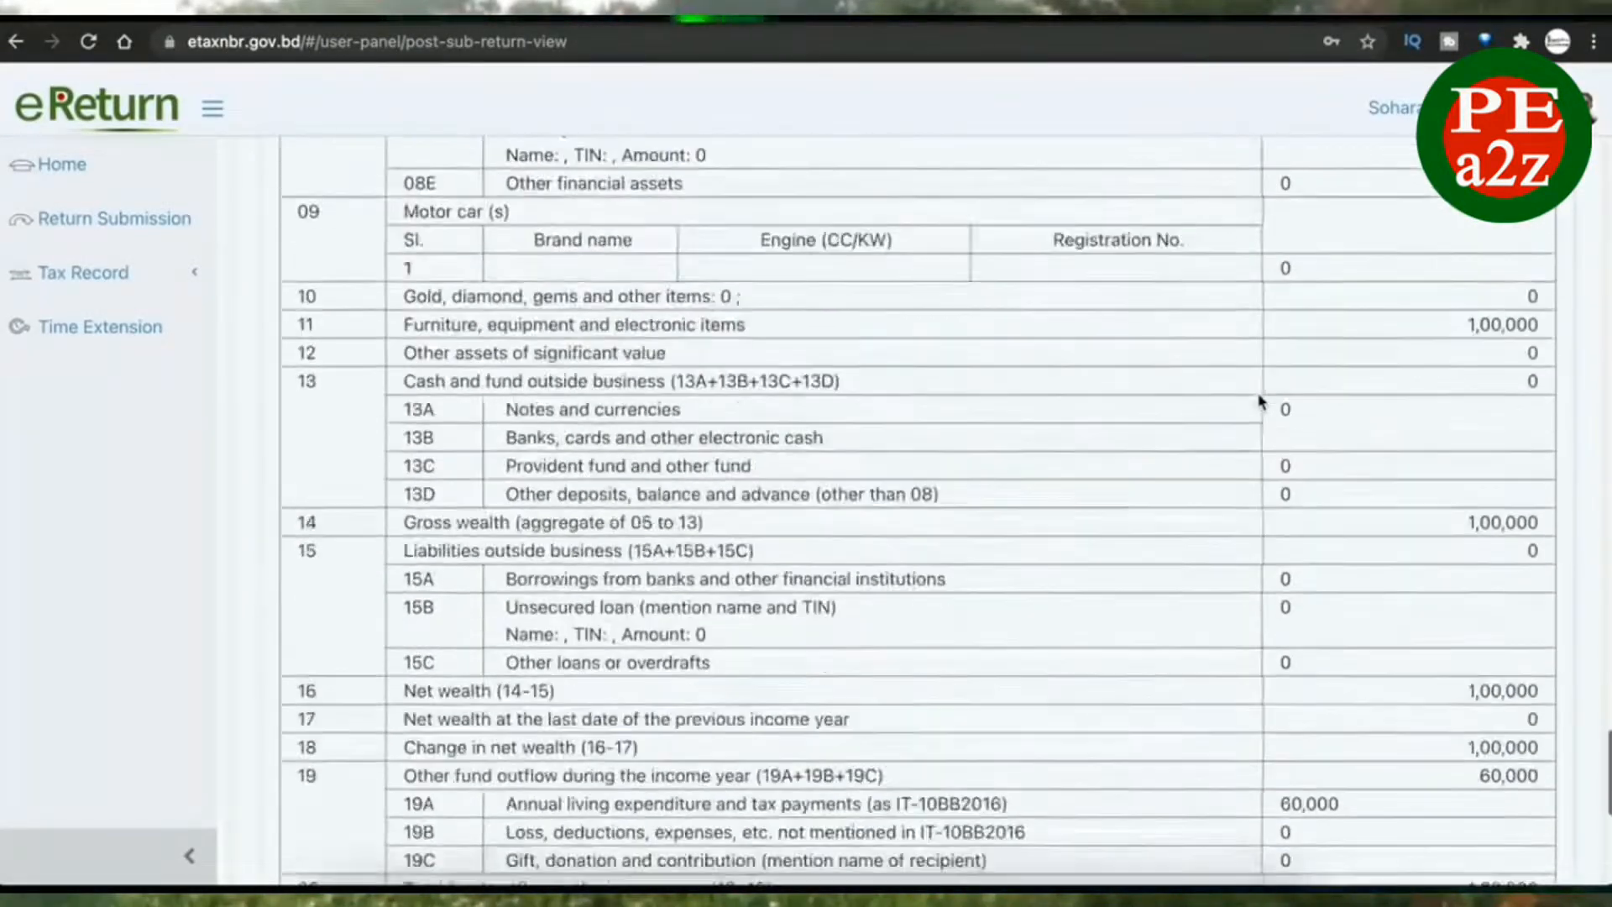
pyautogui.scroll(-8, 1259, 402)
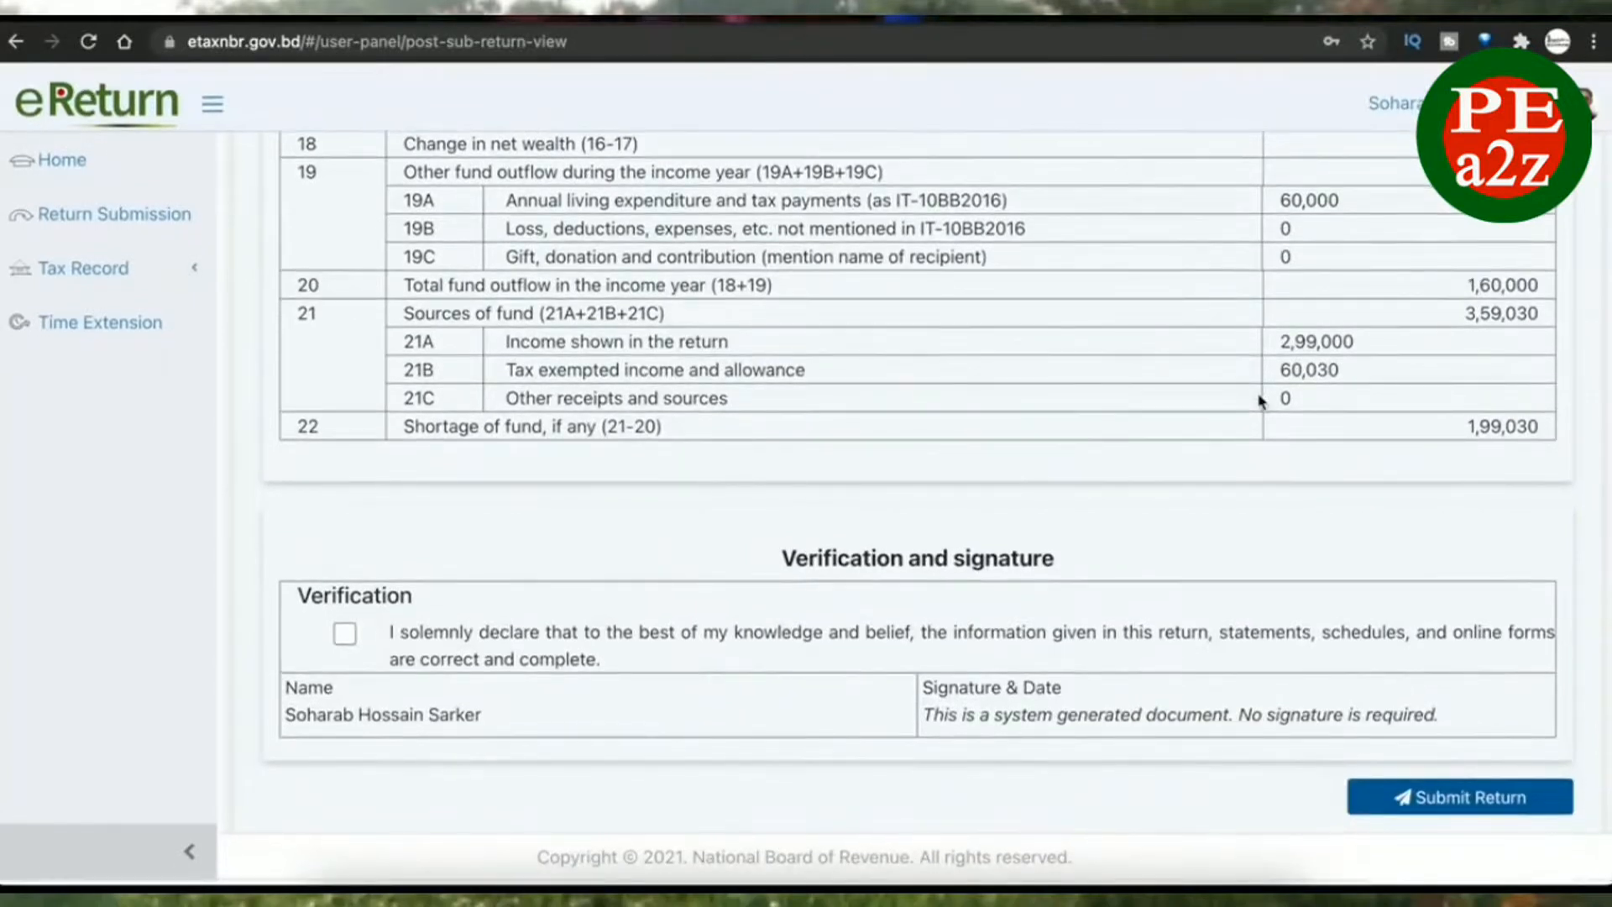
pyautogui.click(345, 633)
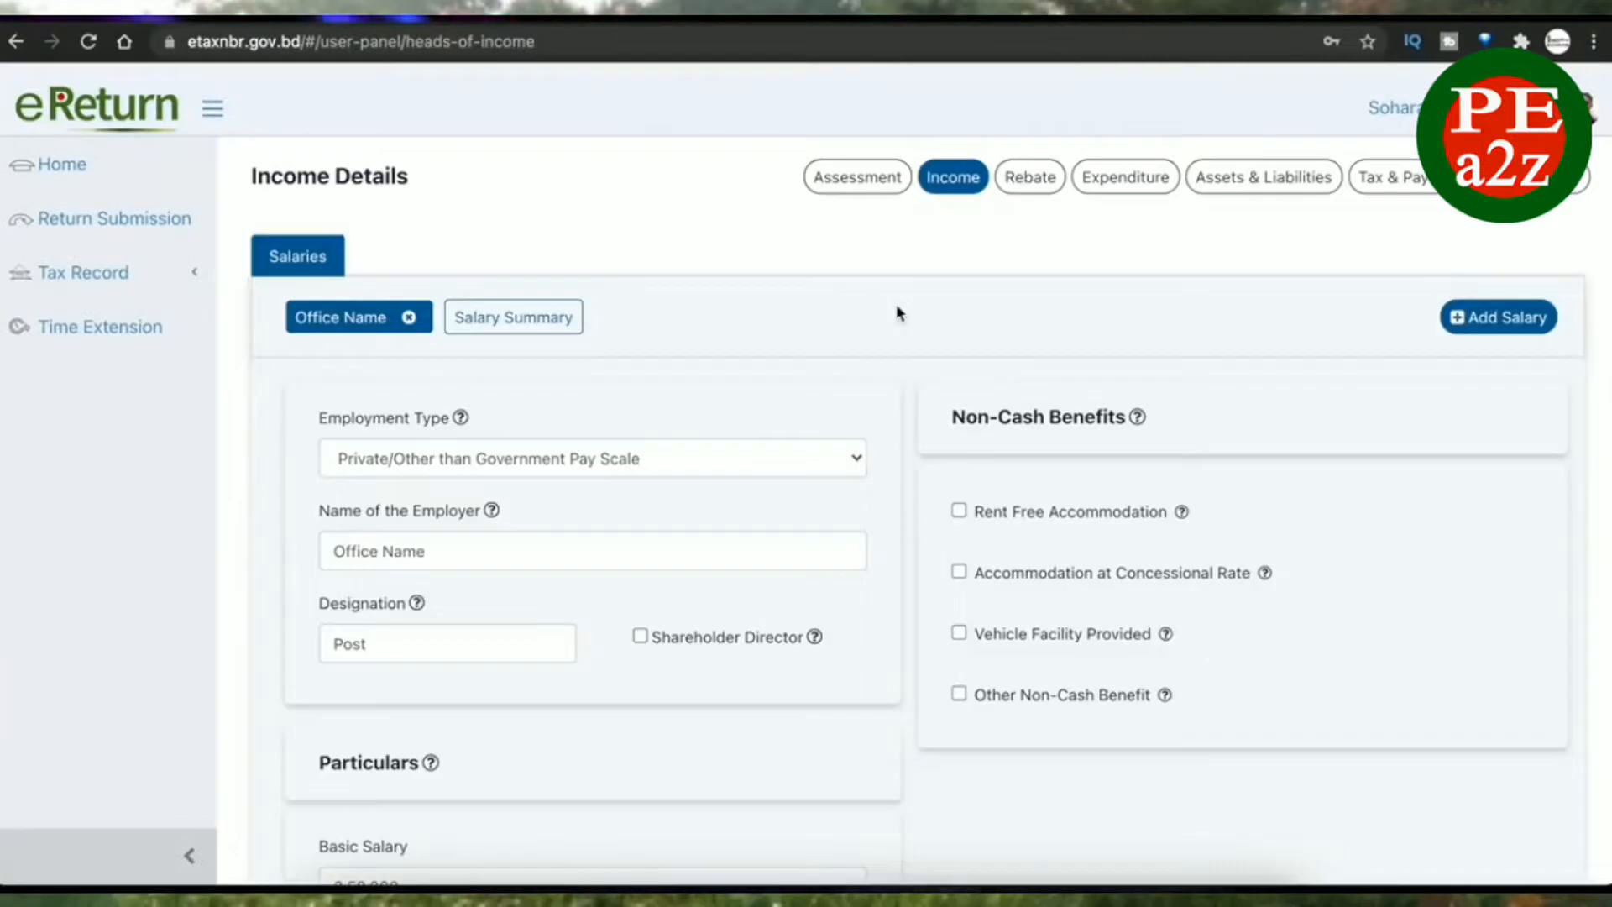
# - Set the Festival Bonus in the salary particulars to 50,000, and save the income details to continue to Rebate
pyautogui.scroll(-7, 709, 558)
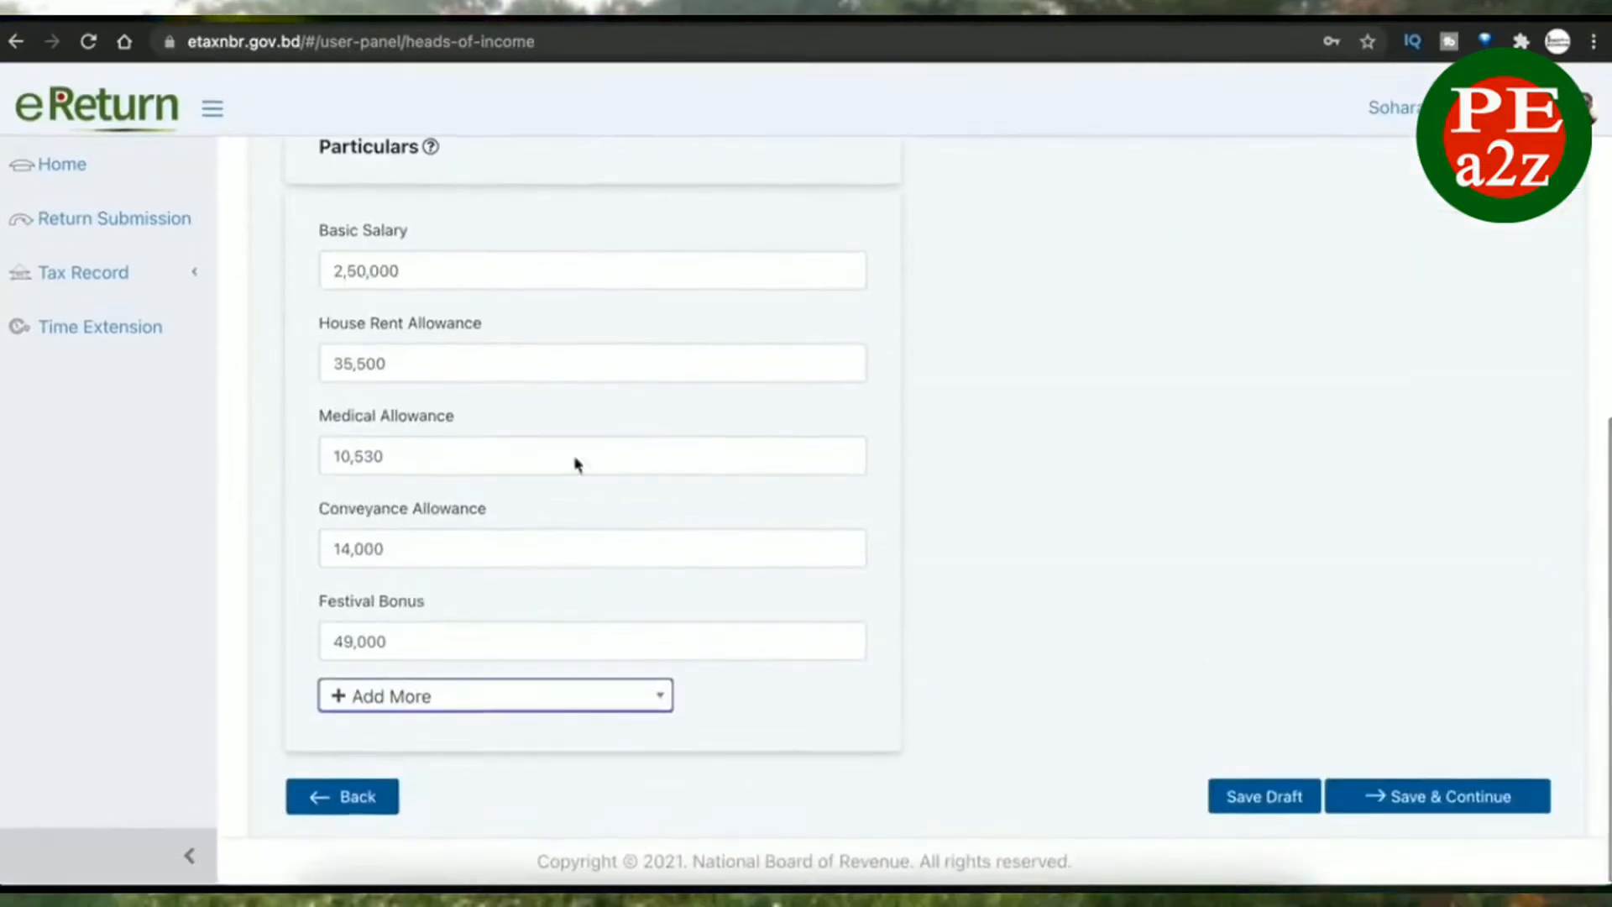
pyautogui.click(325, 643)
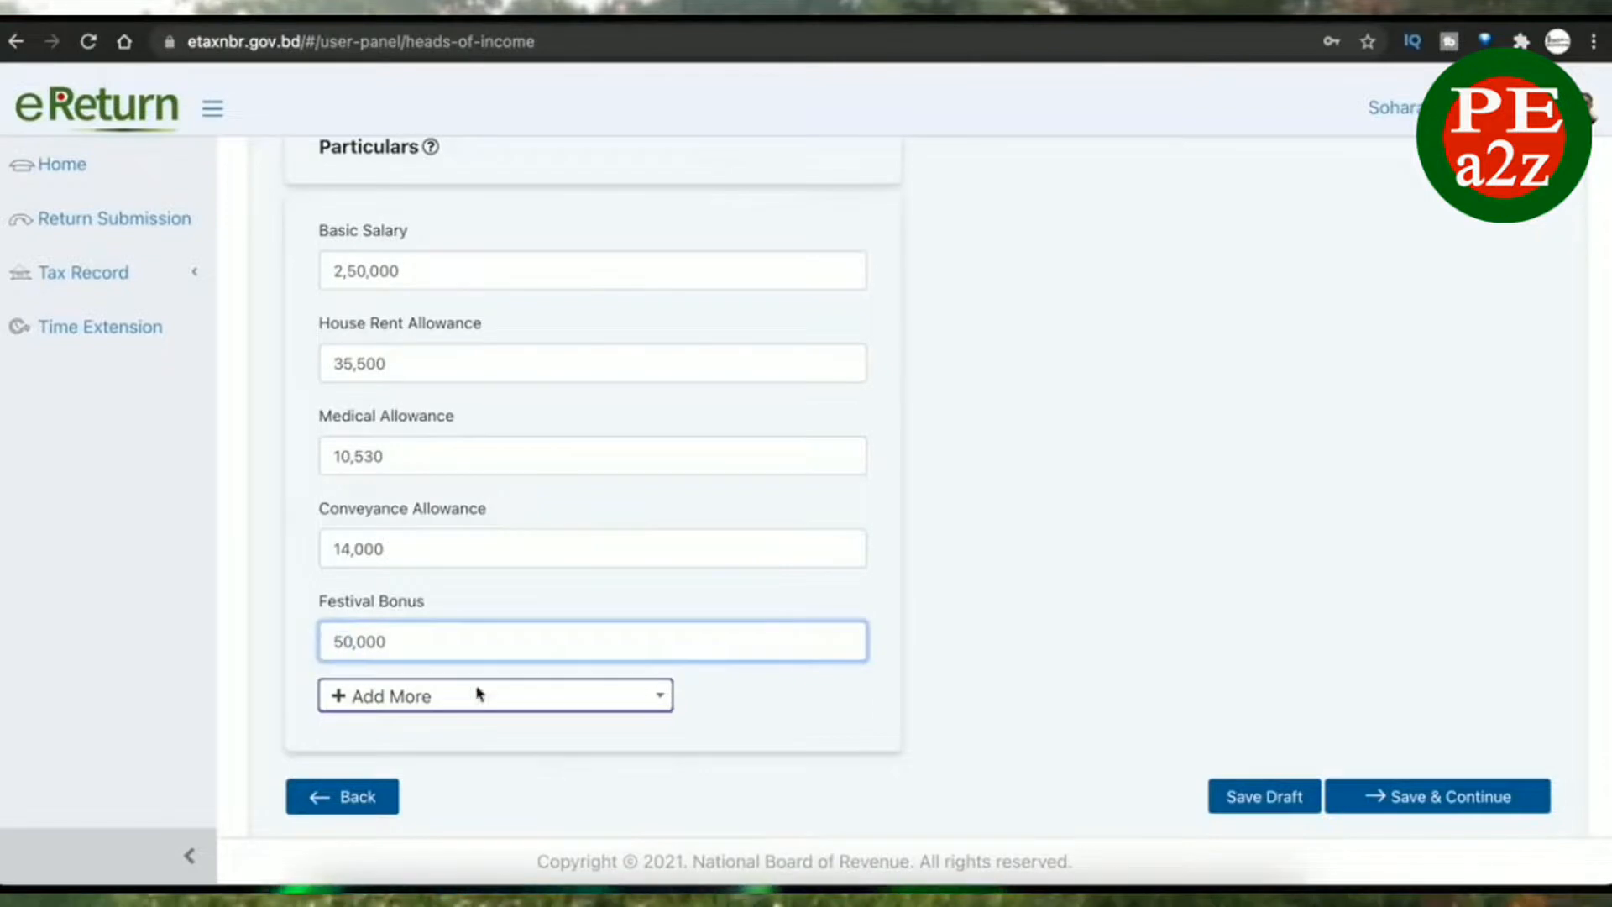
pyautogui.click(1362, 797)
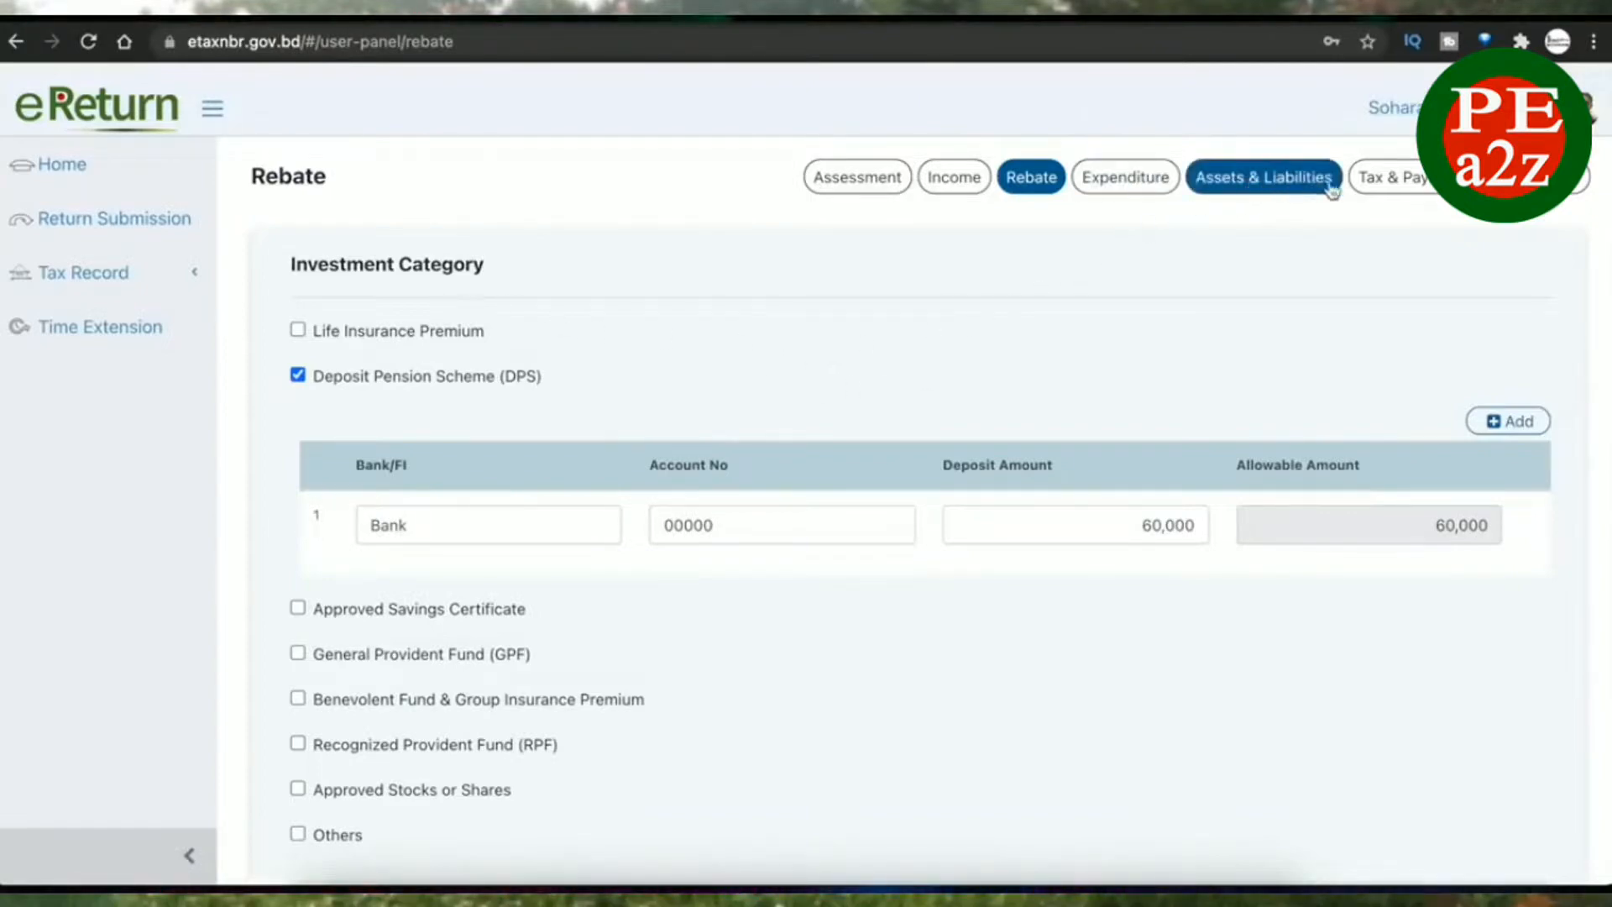
# - Reopen Tax & Payment and check the total income and tax computation for the changed salary
pyautogui.click(1389, 177)
pyautogui.scroll(-5, 1399, 652)
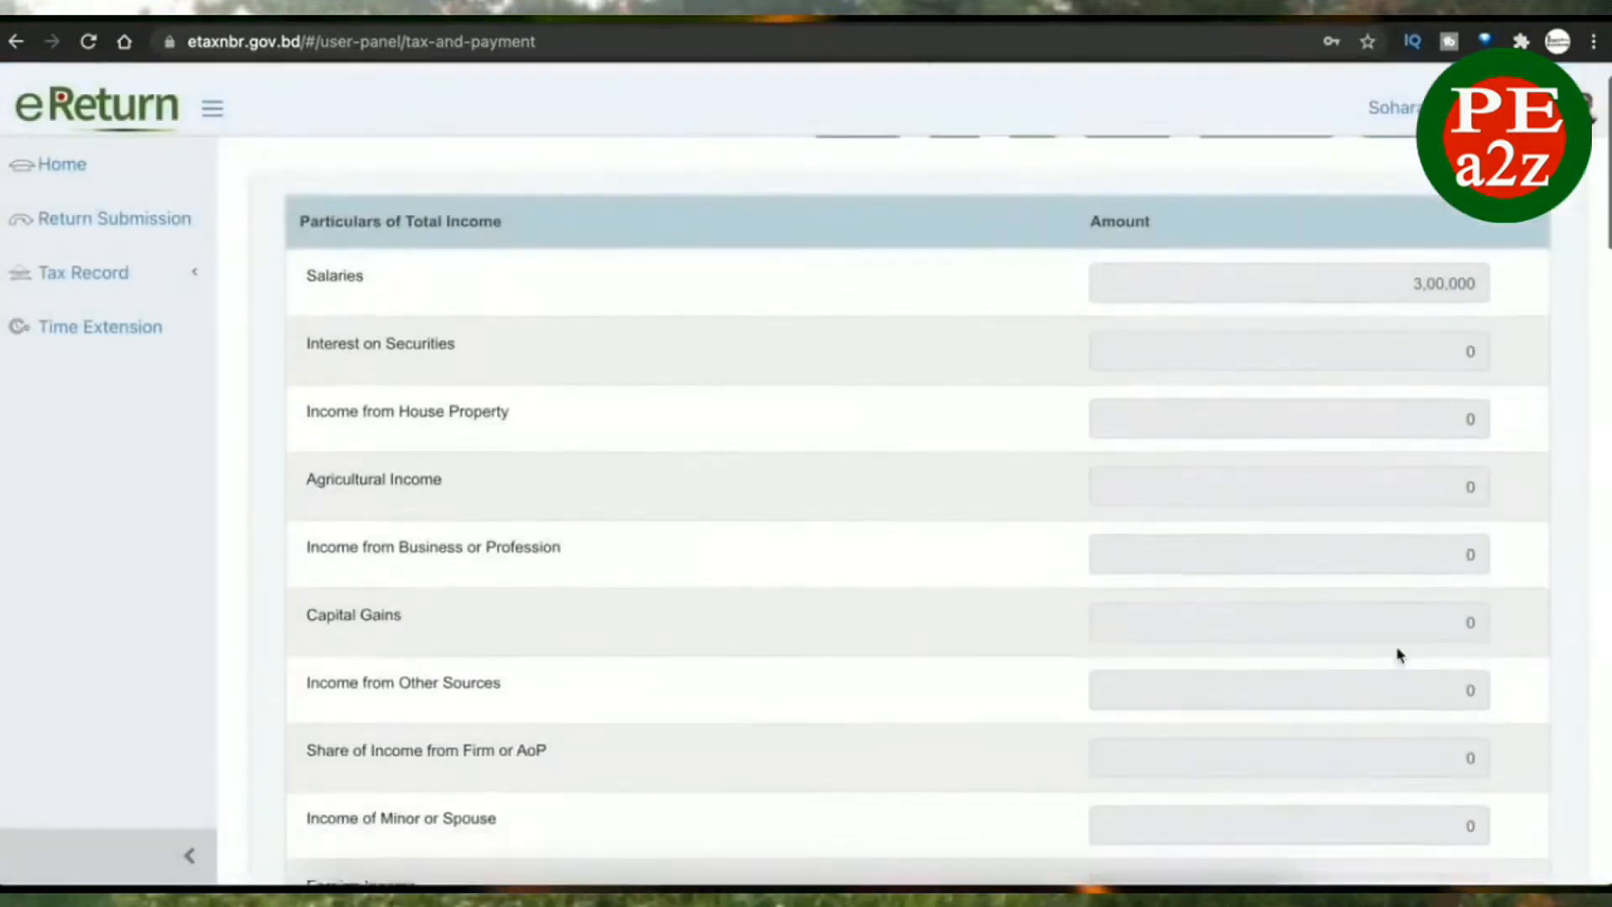
pyautogui.scroll(6, 1399, 651)
pyautogui.scroll(-1, 1414, 280)
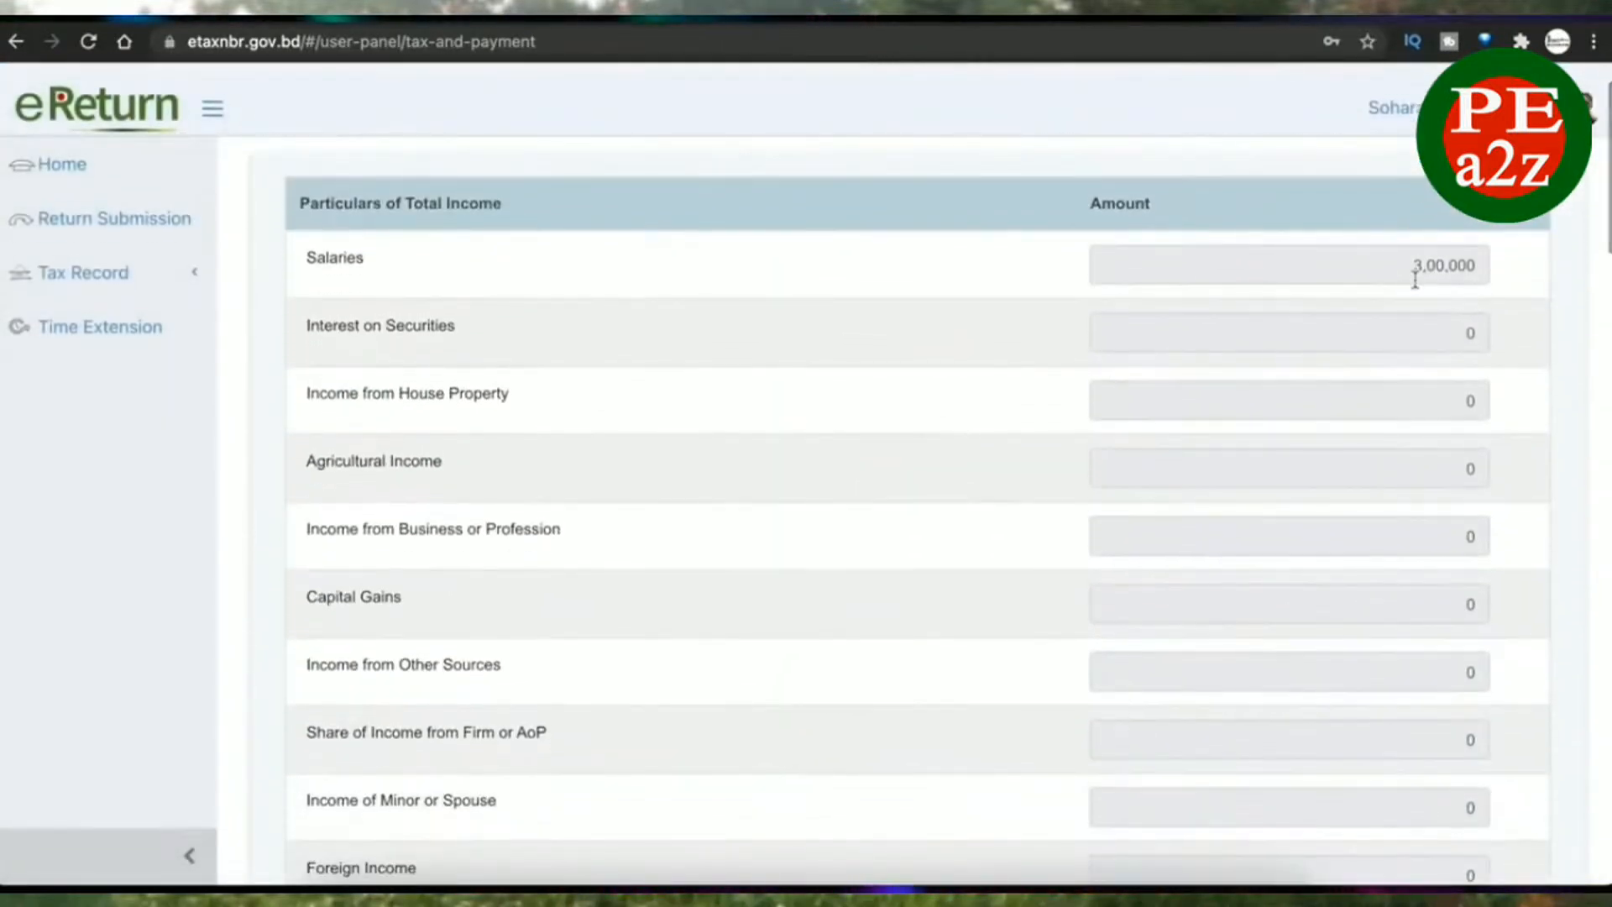
pyautogui.scroll(-7, 1431, 665)
pyautogui.scroll(-10, 1434, 667)
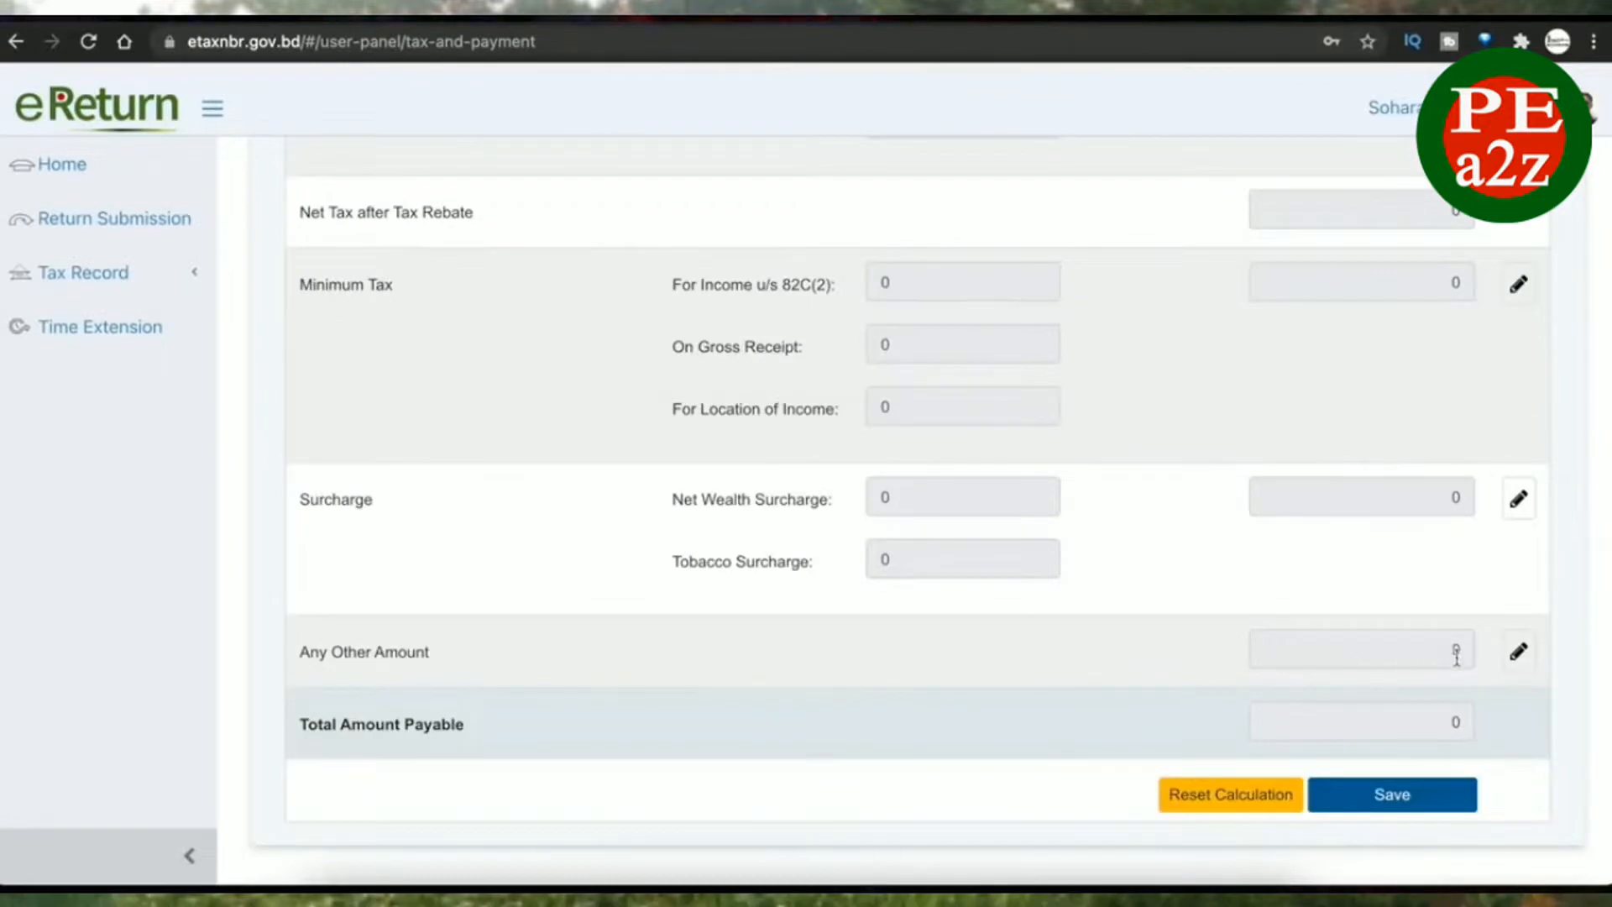
# - Set the Basic Salary in the income details to 2,50,001, save, and check the Total Amount Payable in Tax & Payment
pyautogui.scroll(15, 1456, 654)
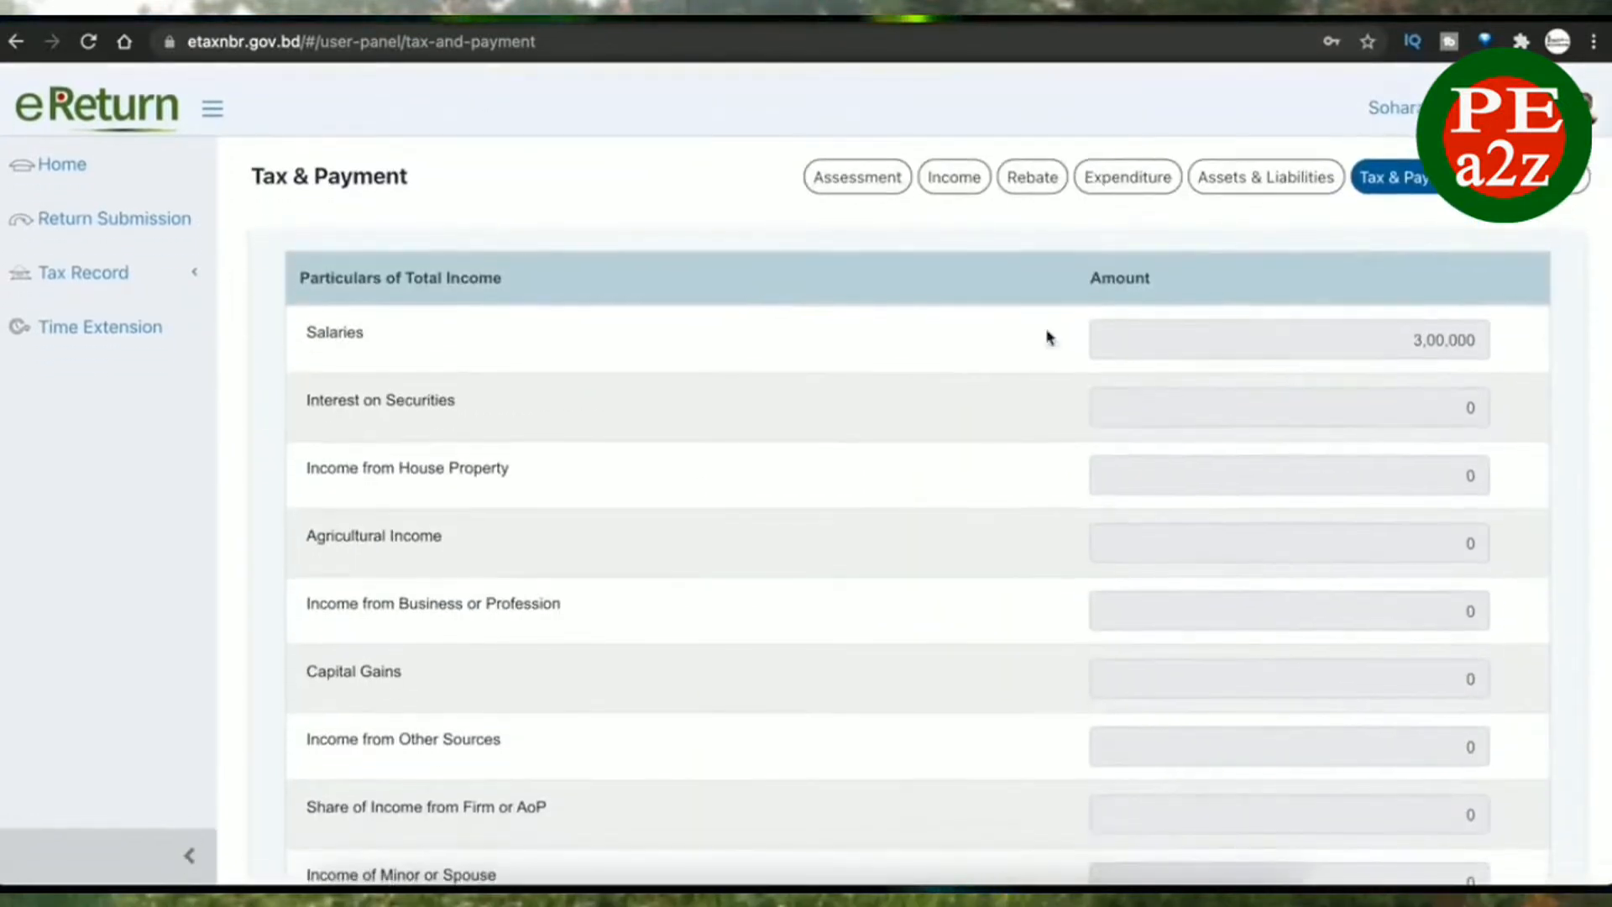
pyautogui.click(954, 179)
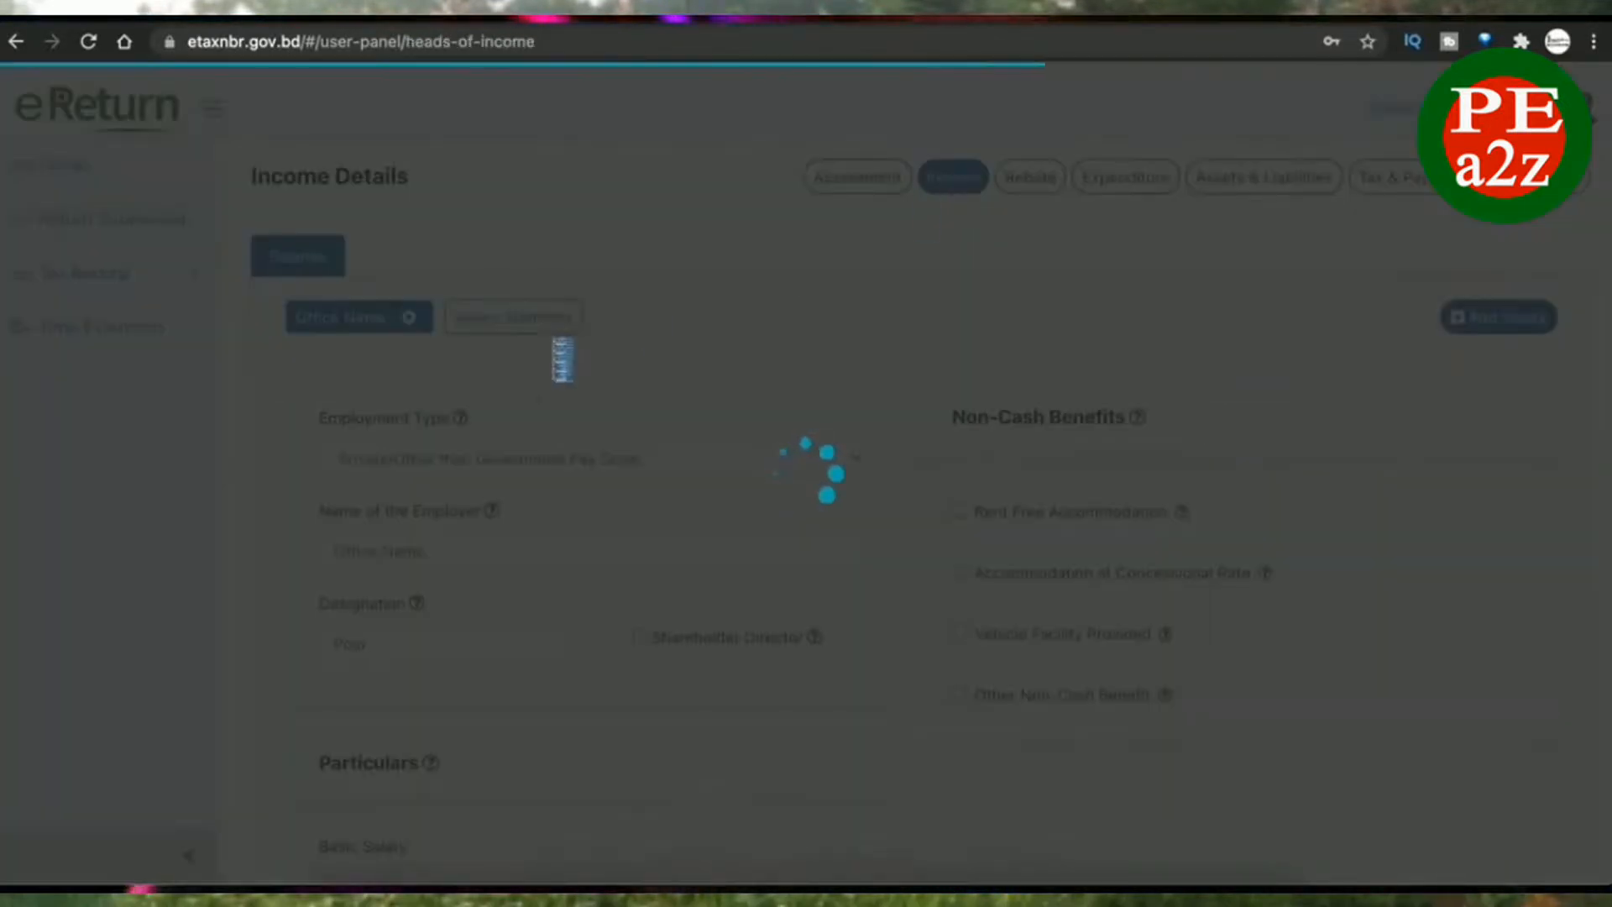
pyautogui.scroll(-7, 532, 504)
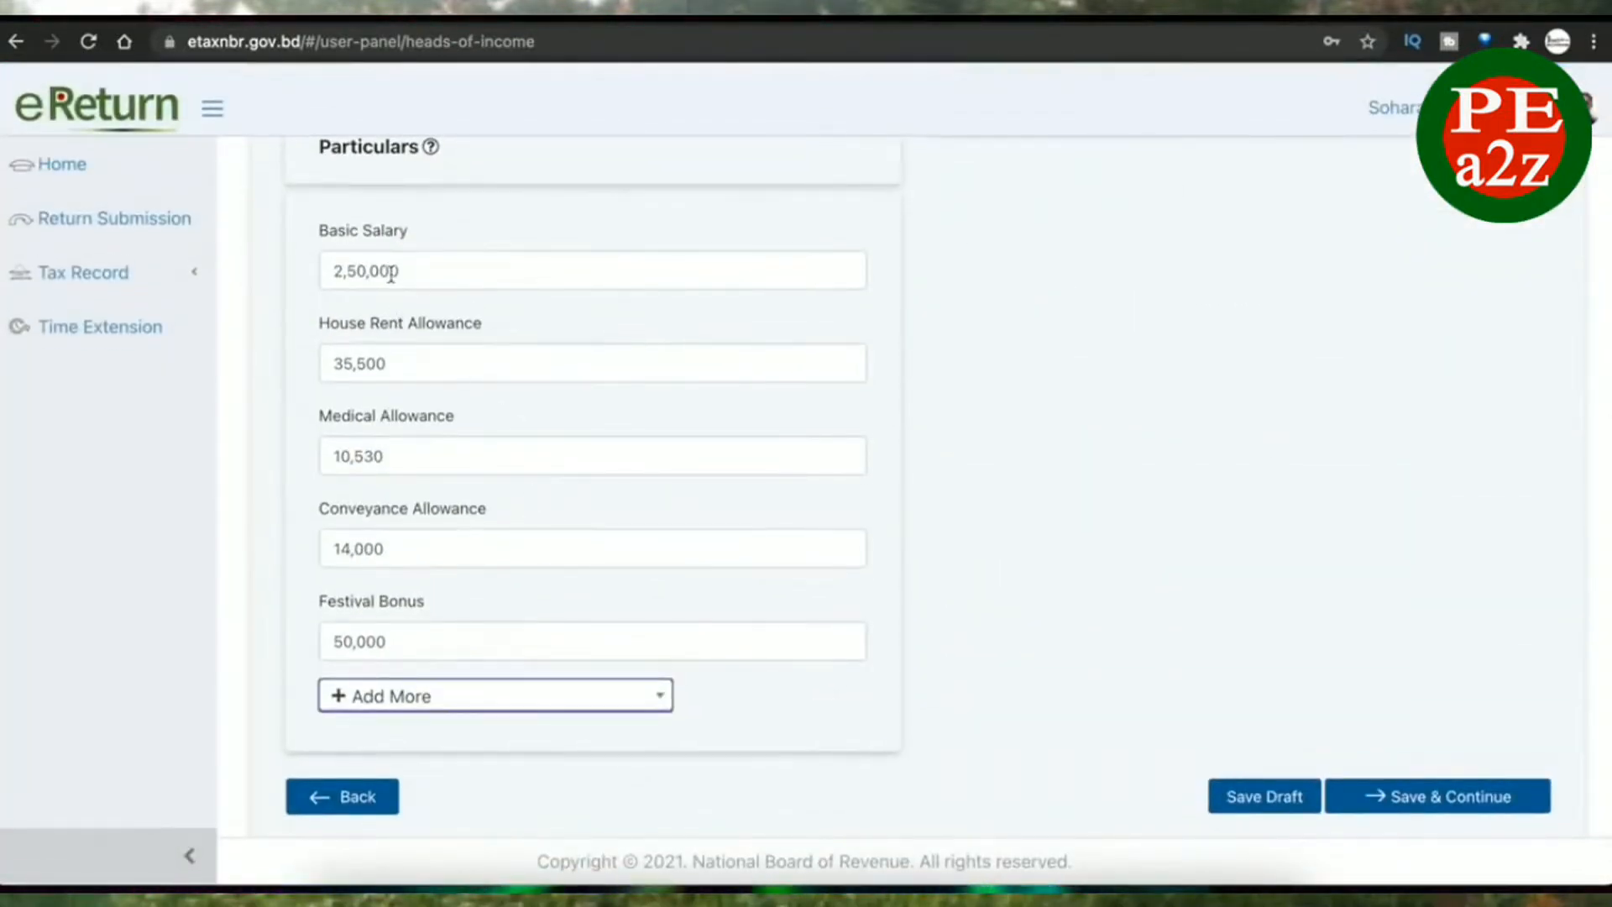
pyautogui.moveTo(389, 270); pyautogui.dragTo(417, 274)
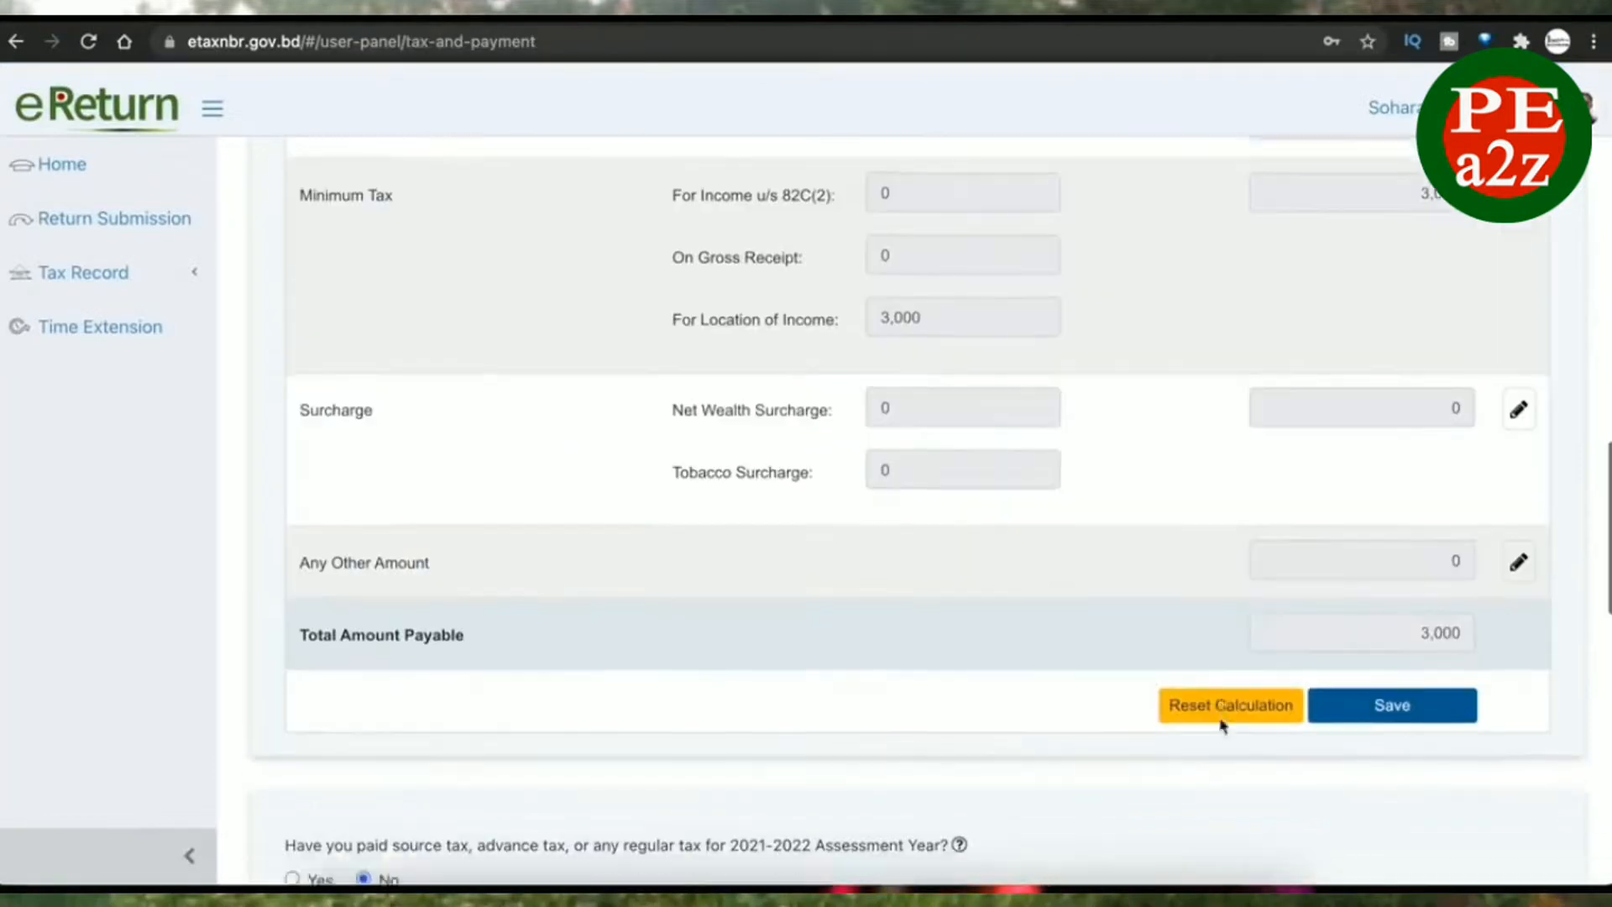
pyautogui.scroll(1, 1416, 643)
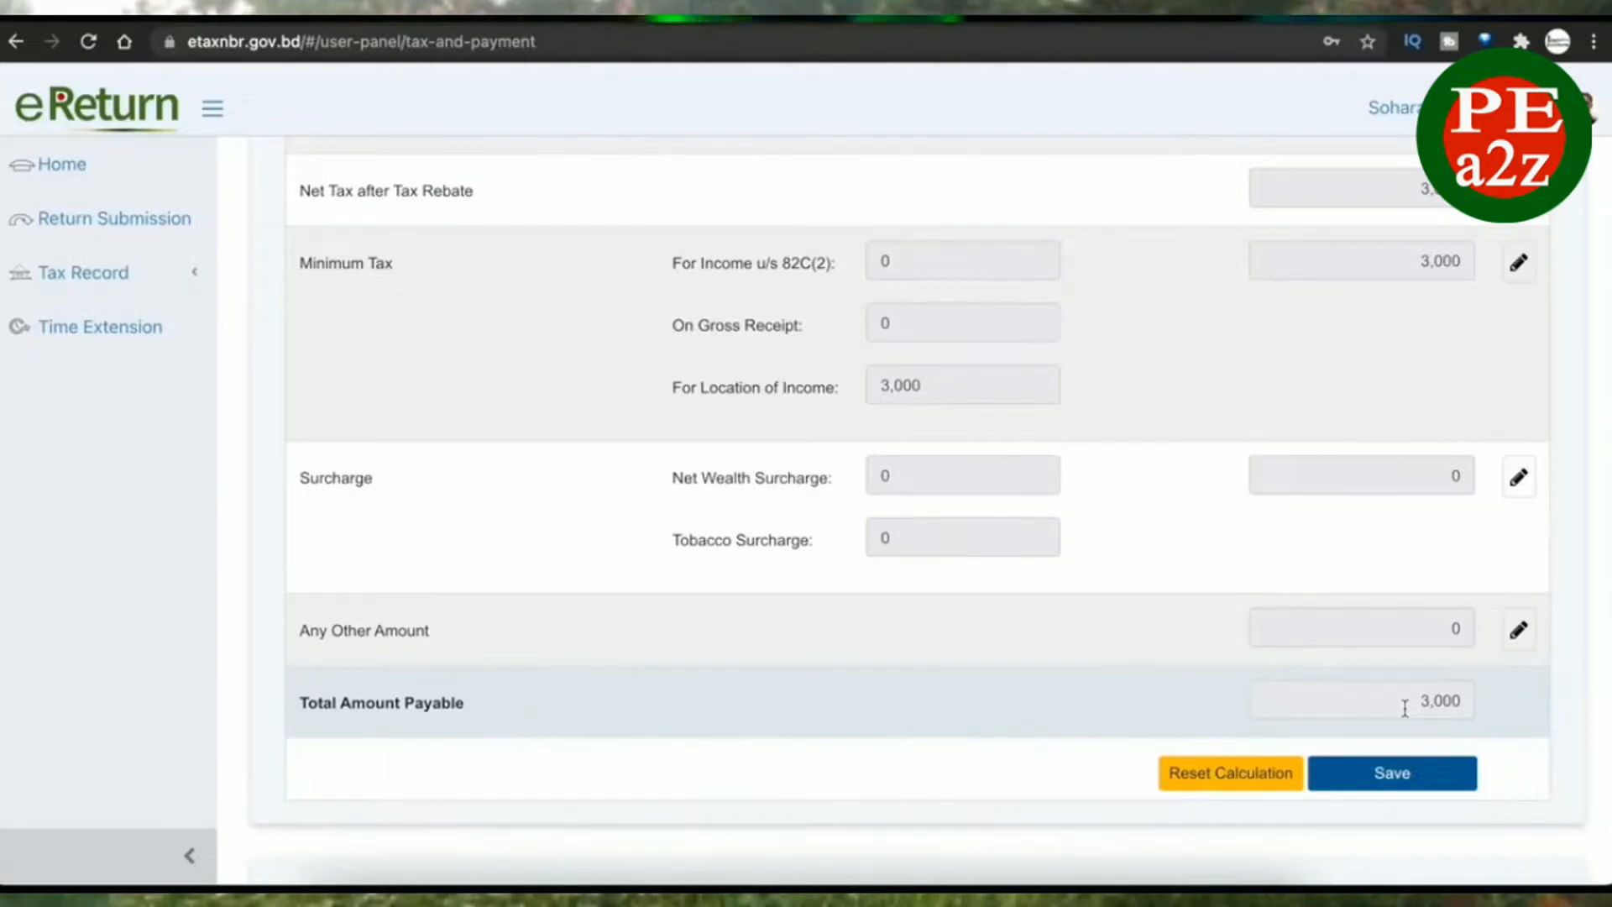
pyautogui.moveTo(1405, 707); pyautogui.dragTo(1508, 719)
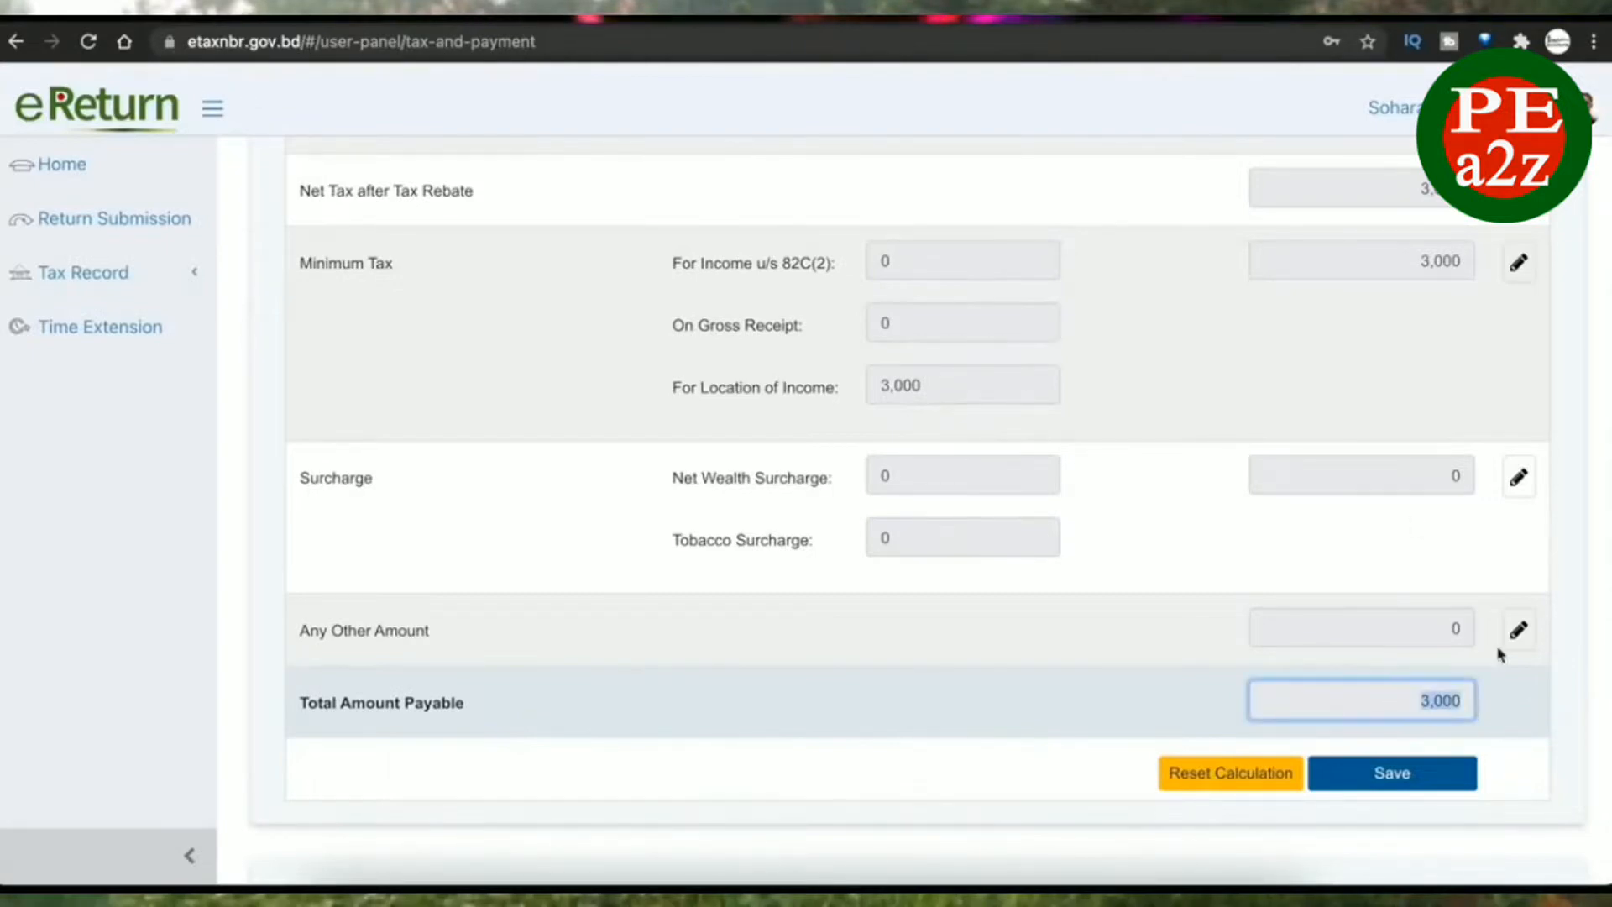
# - Reopen the assessment's additional information, set the Location of Main Source of Income to Other City Corporation, and save
pyautogui.scroll(15, 1201, 400)
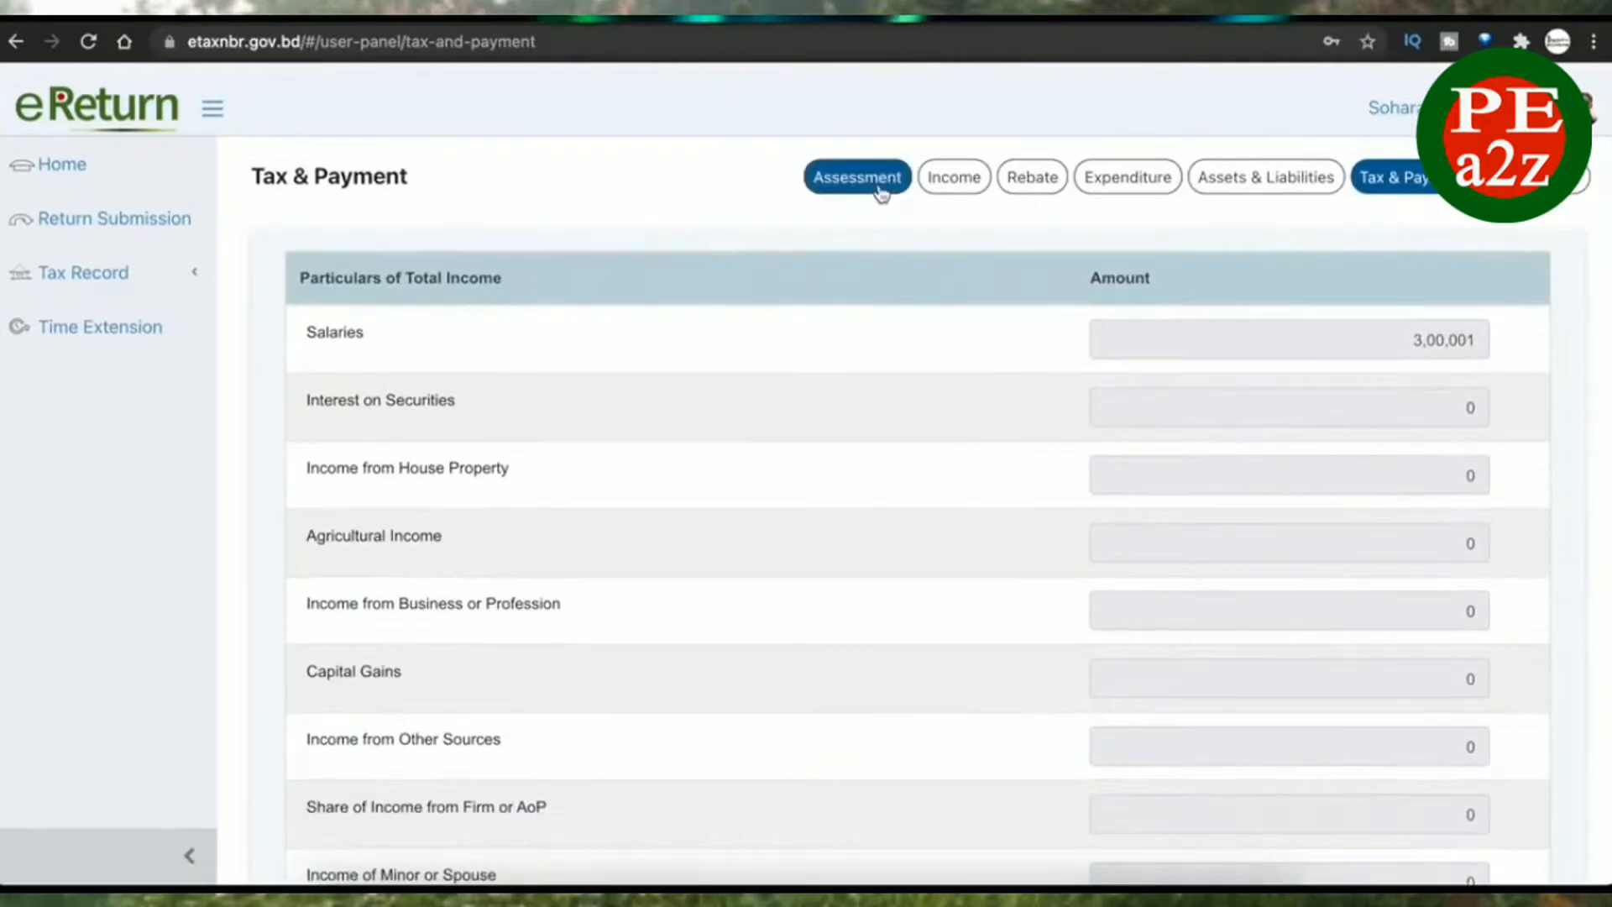
pyautogui.click(880, 193)
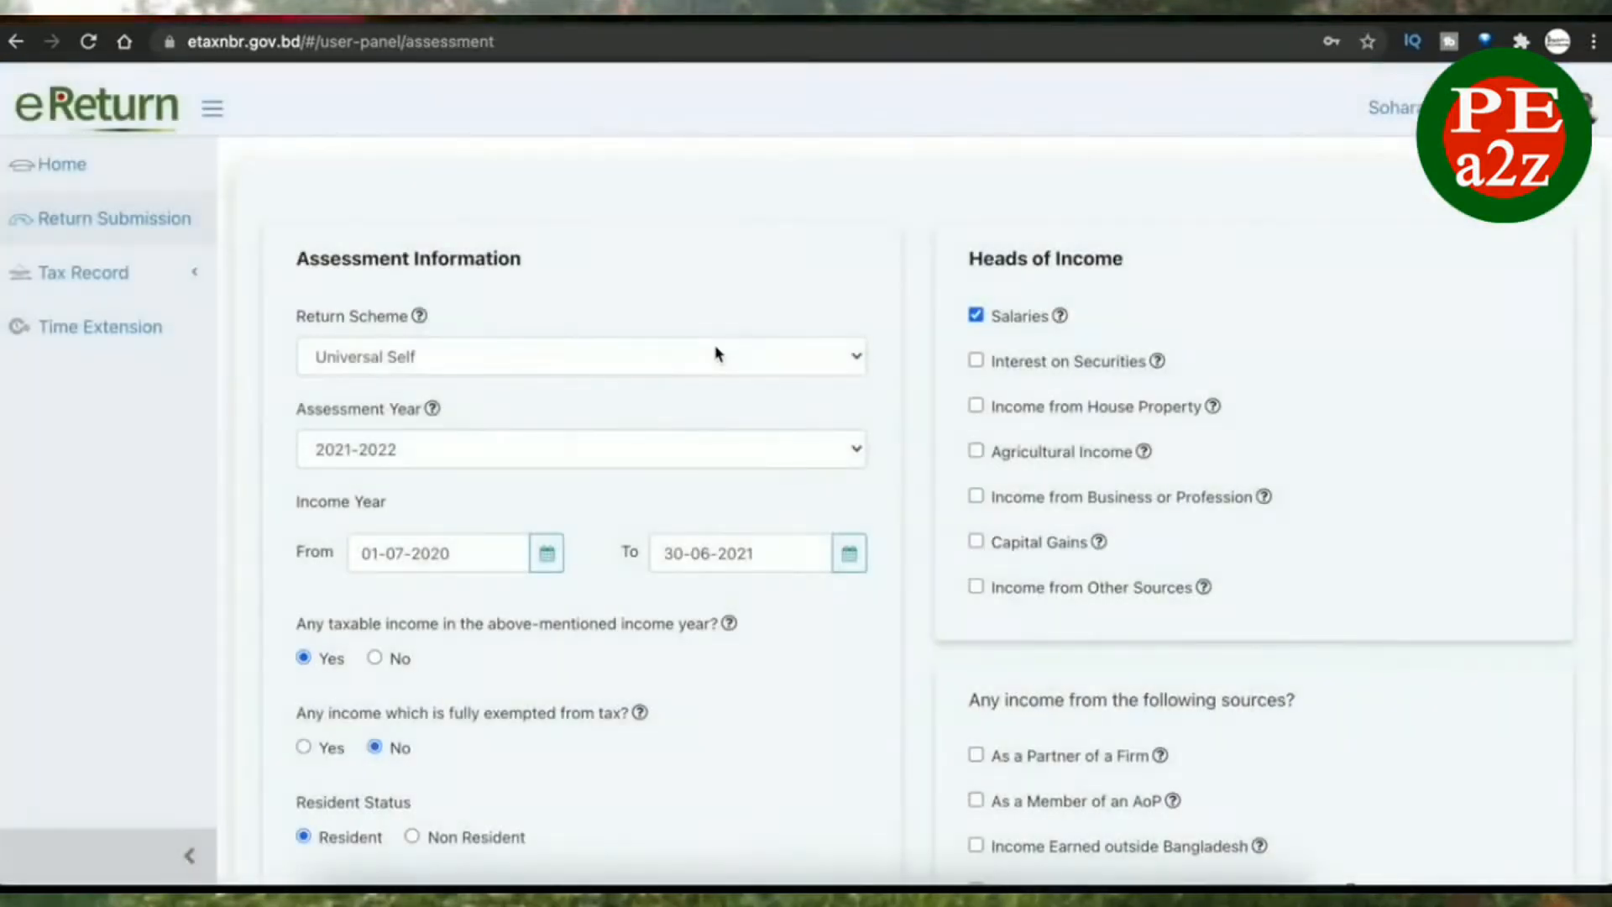
pyautogui.scroll(-3, 1343, 646)
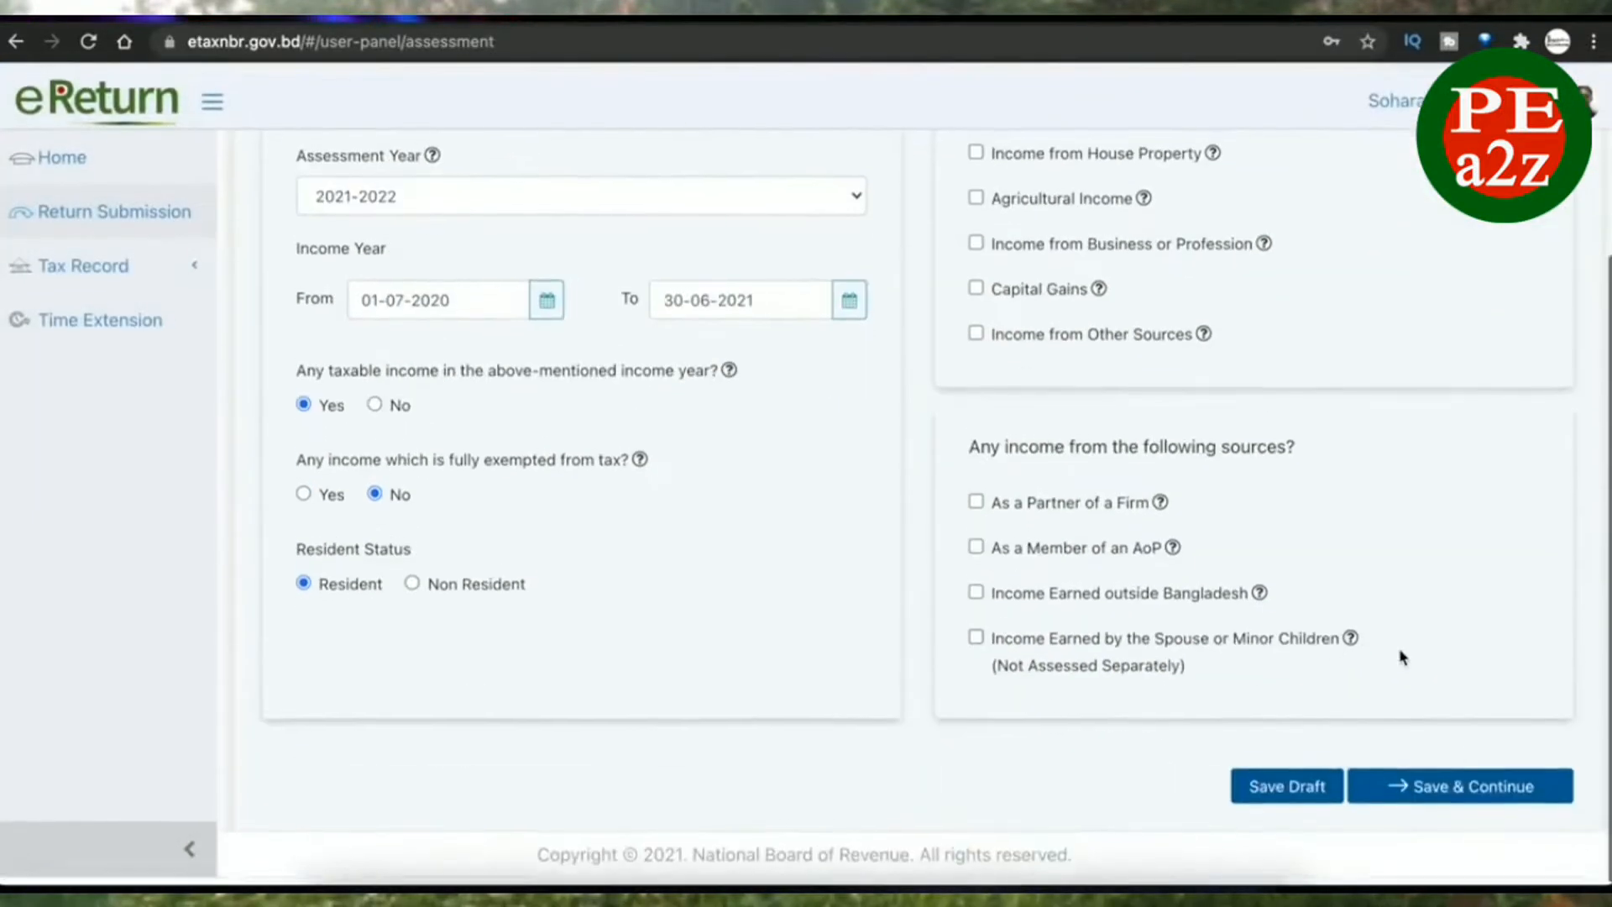
pyautogui.click(1496, 792)
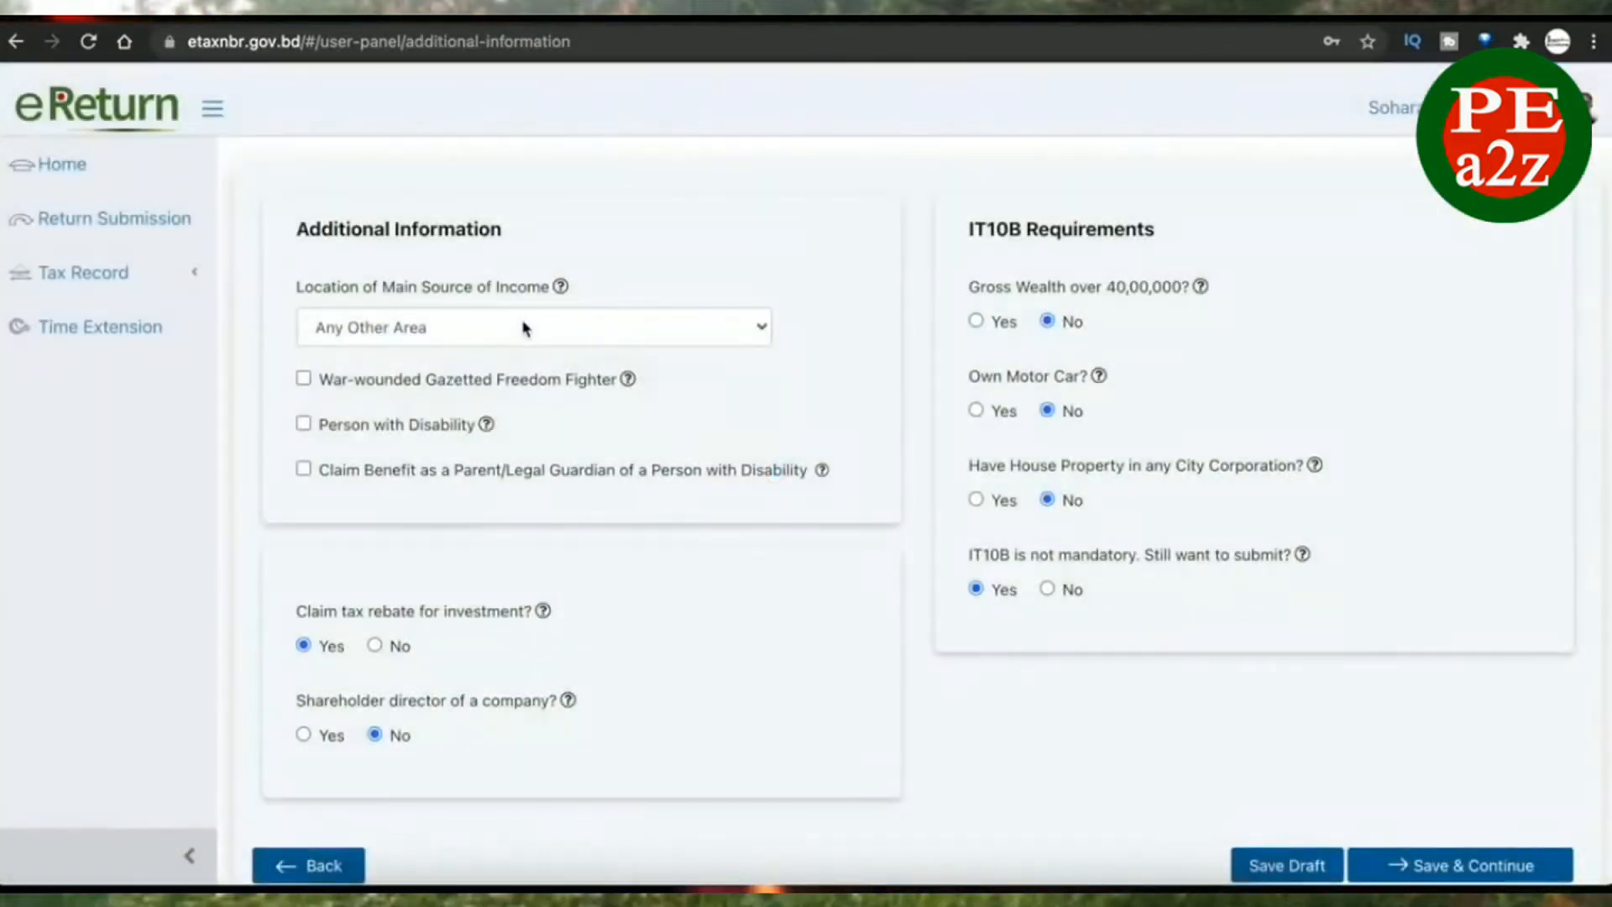
pyautogui.click(523, 328)
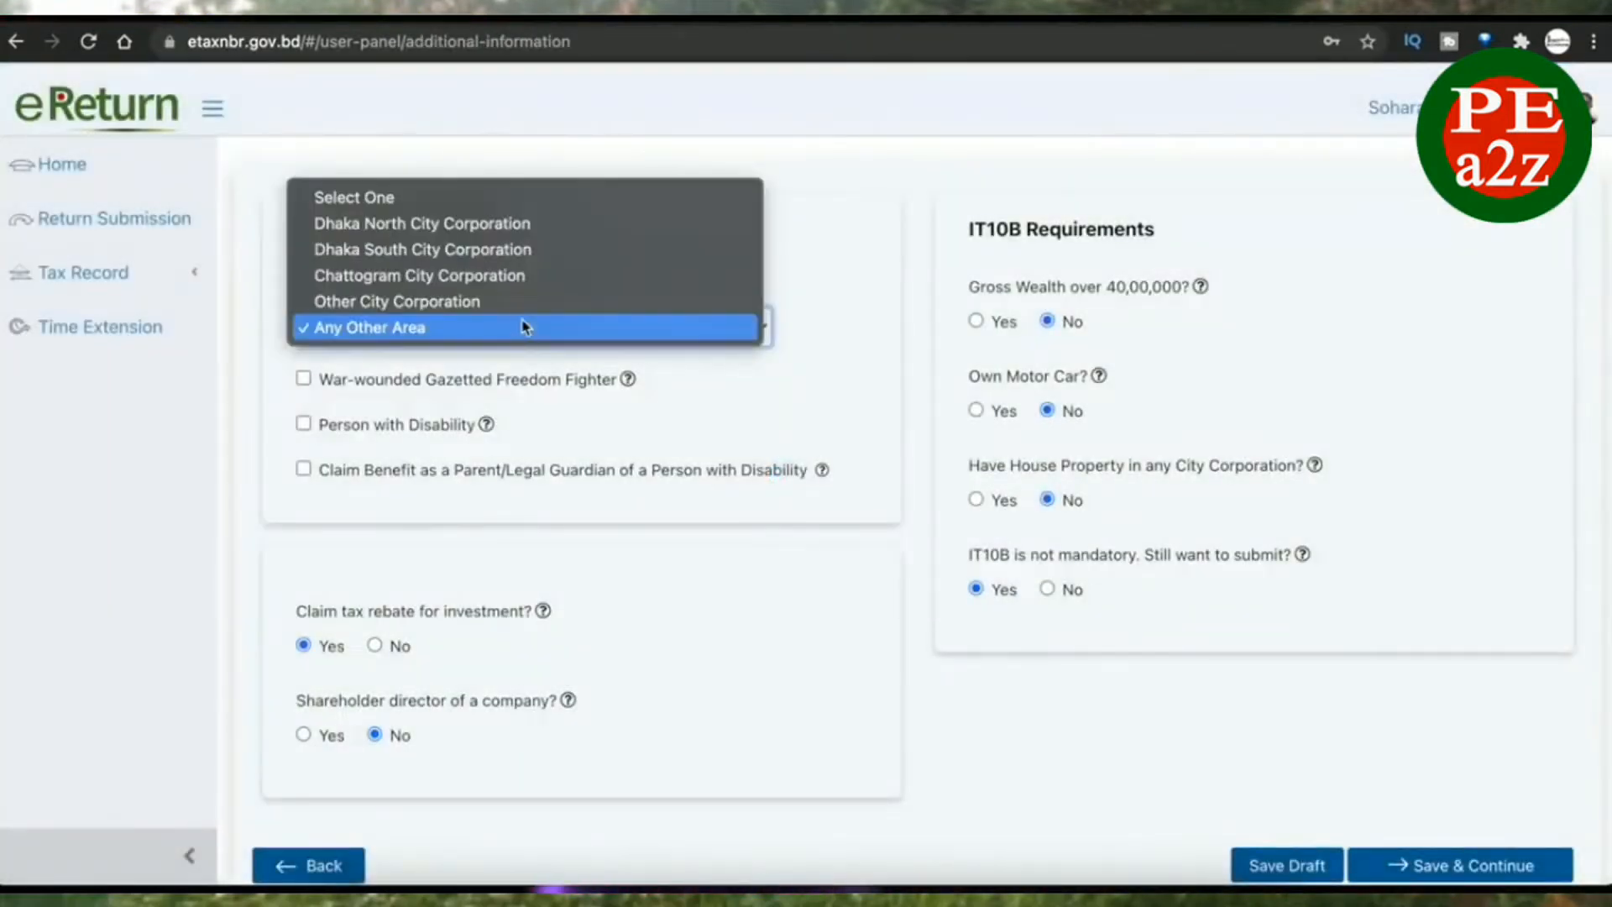
pyautogui.click(522, 301)
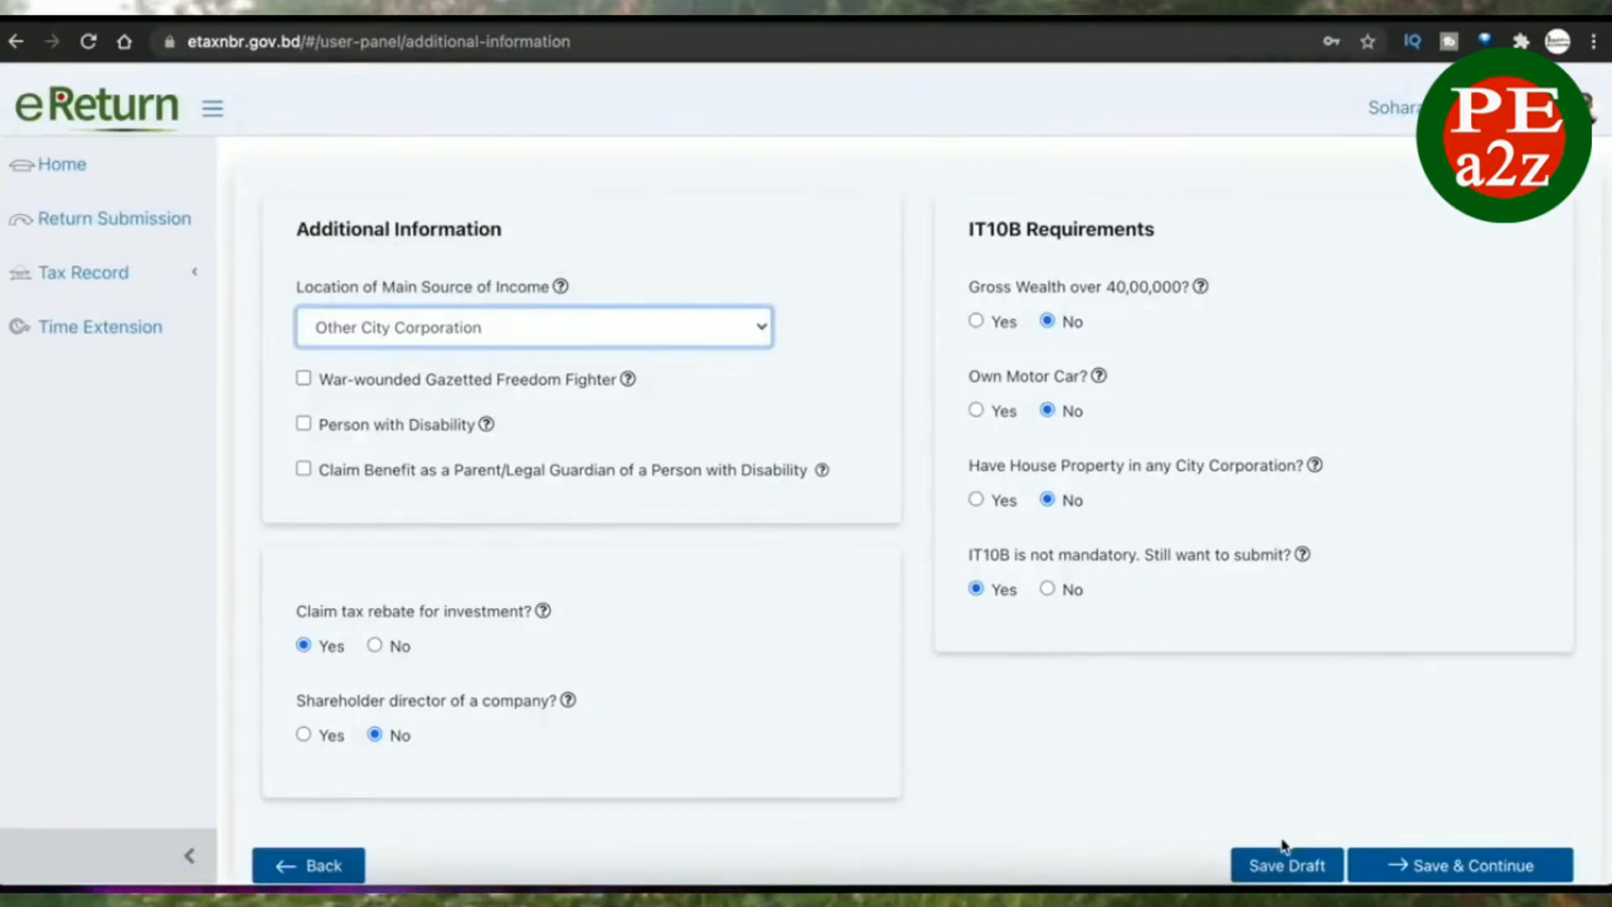
pyautogui.click(1463, 867)
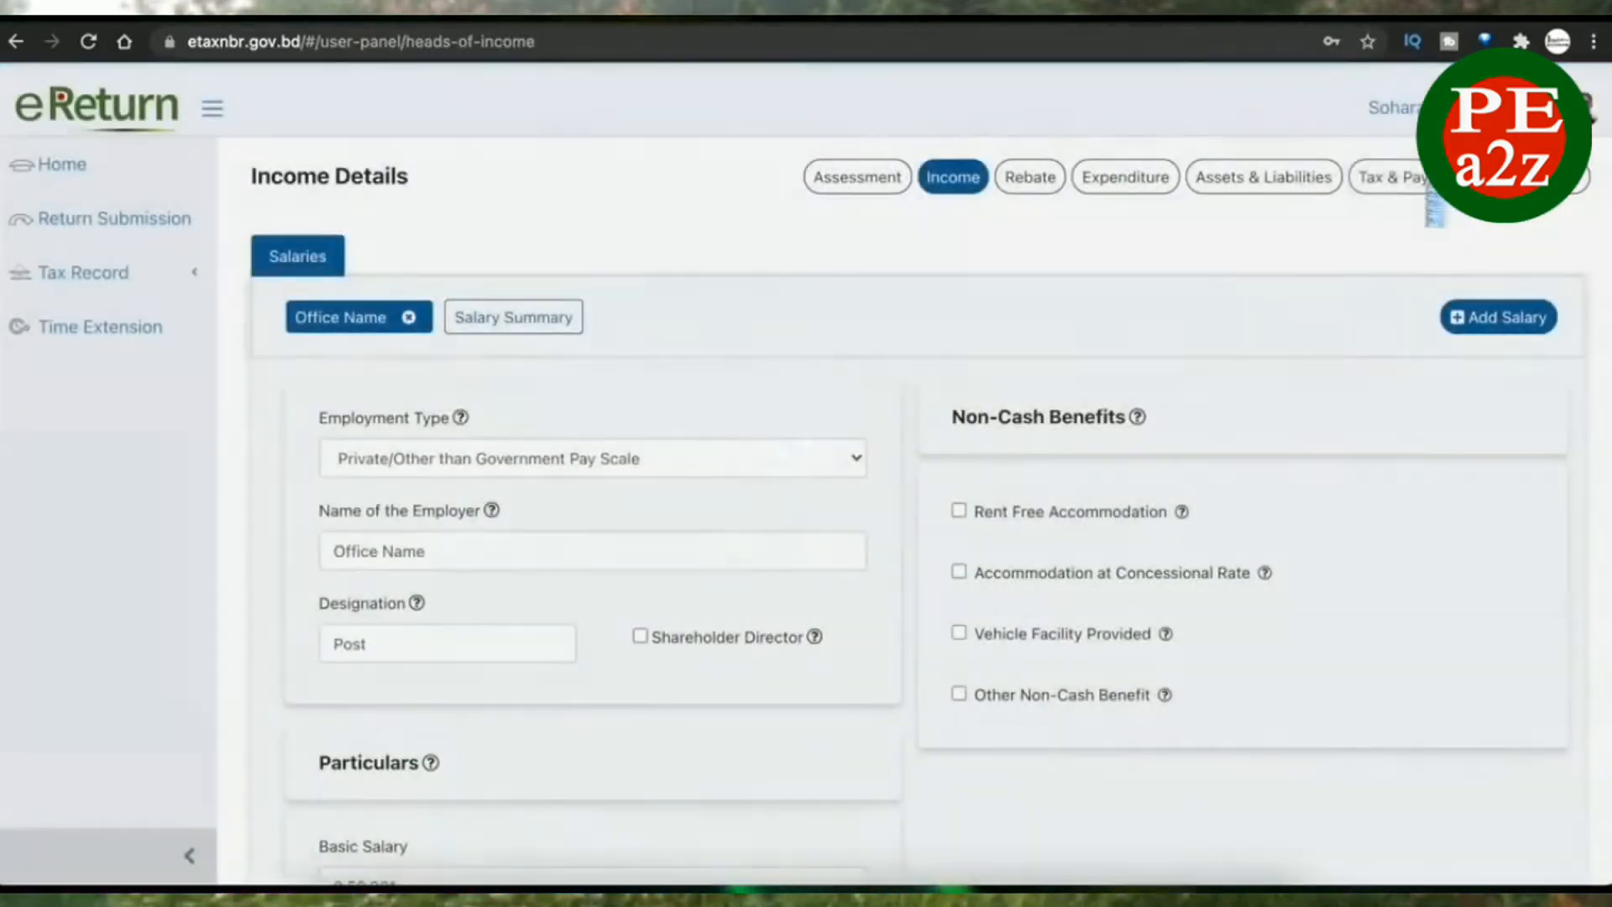
# - Open Tax & Payment and check the minimum tax and Total Amount Payable for the Other City Corporation location
pyautogui.click(1429, 183)
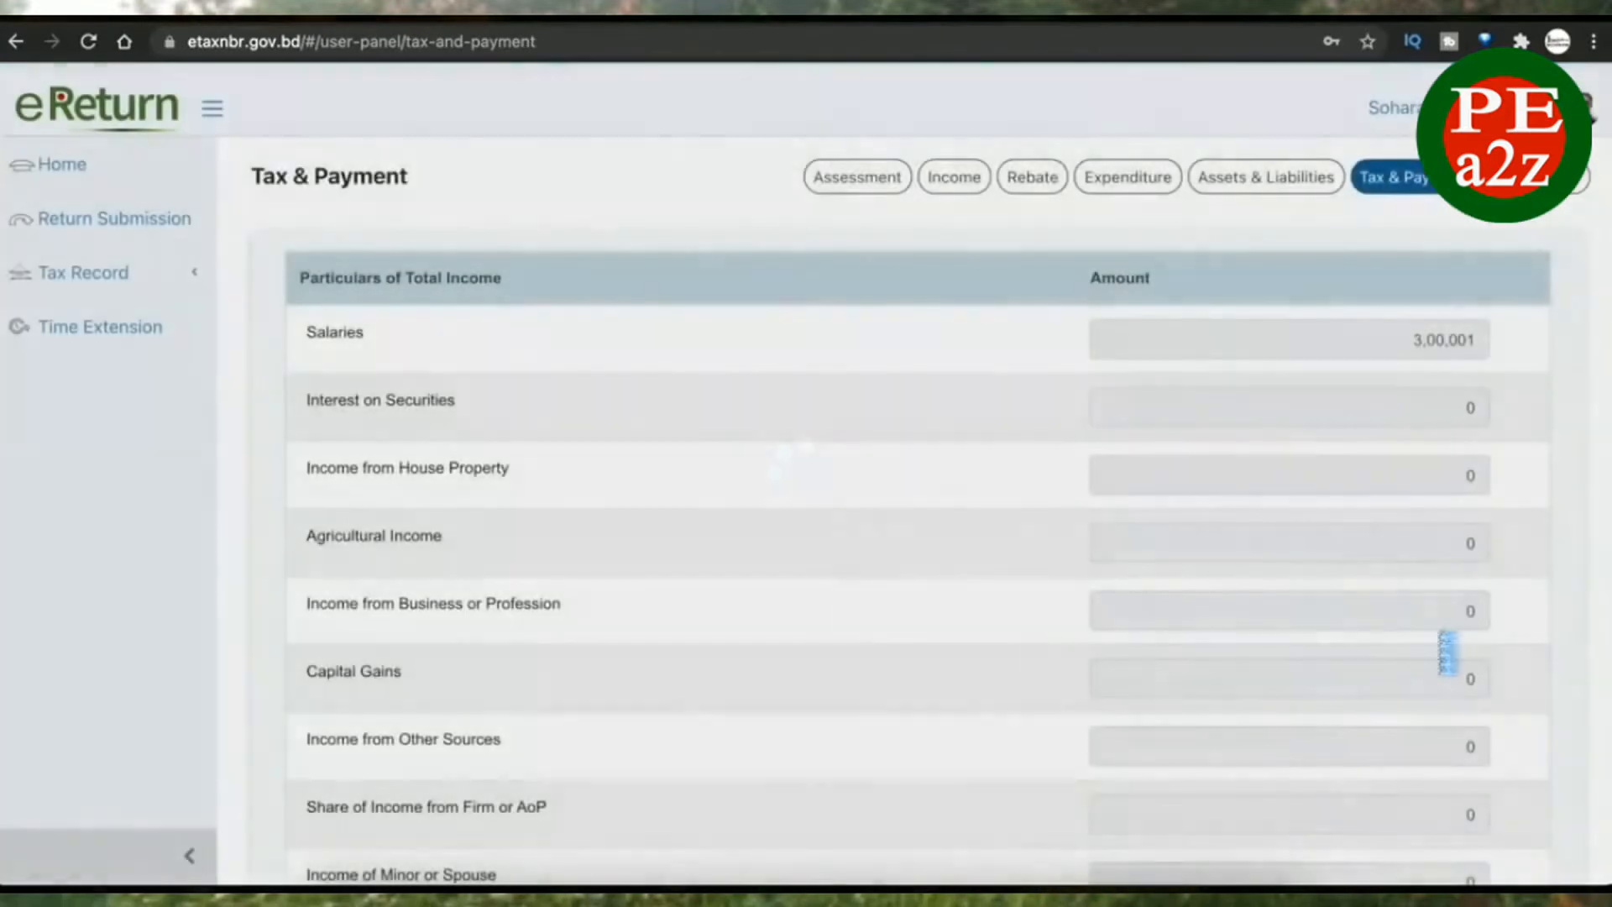
pyautogui.scroll(-10, 1443, 648)
pyautogui.scroll(-2, 1442, 644)
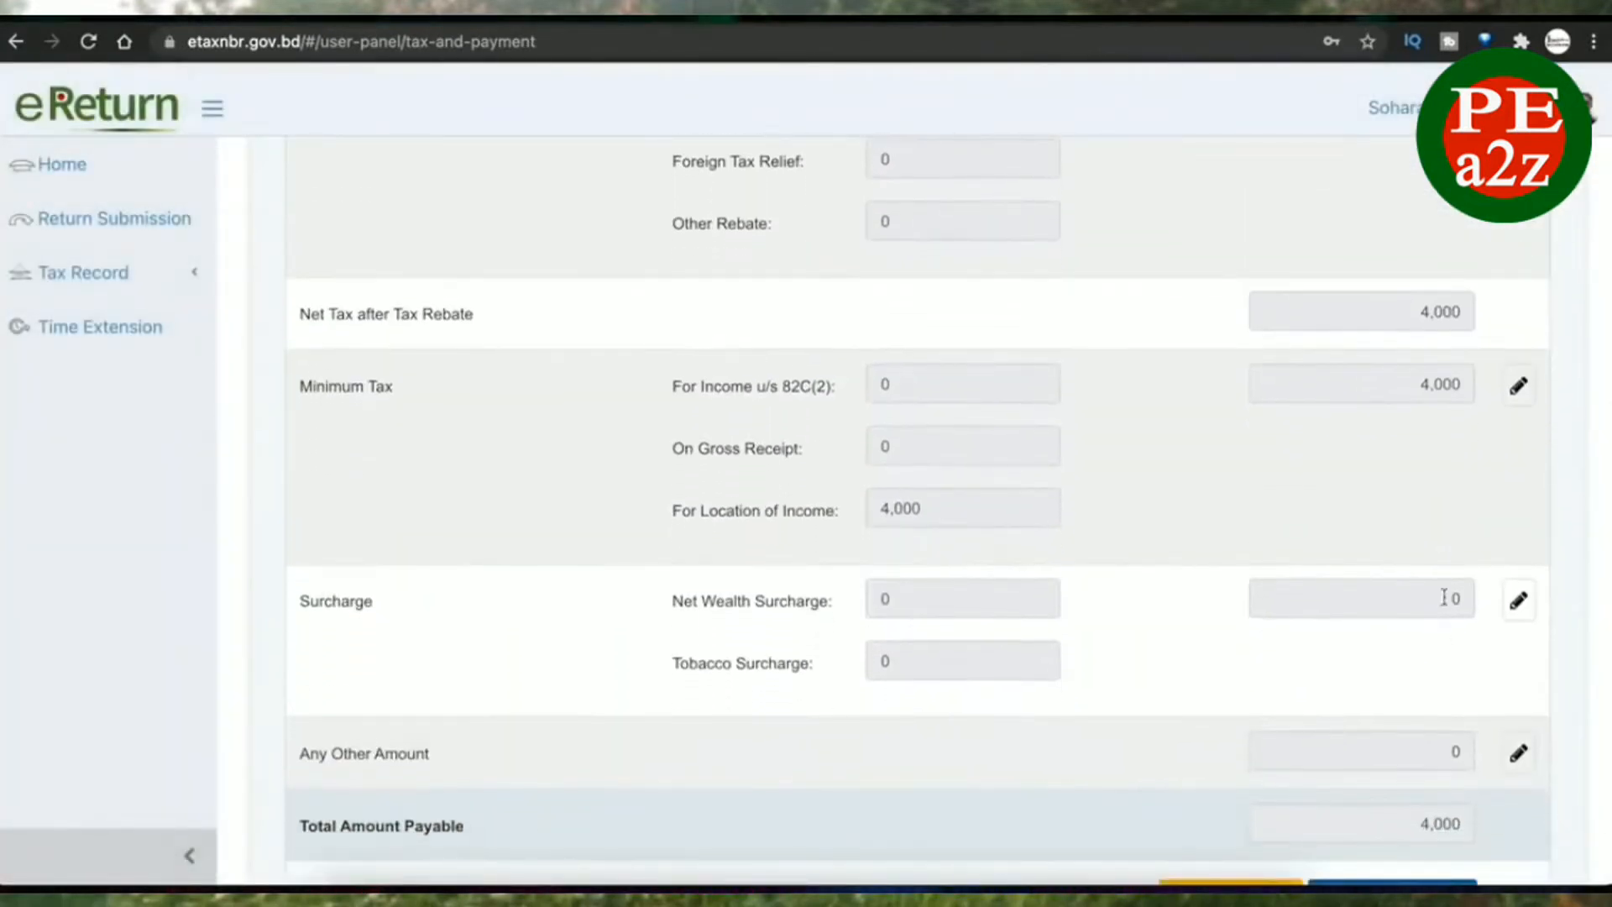
pyautogui.scroll(-2, 1444, 387)
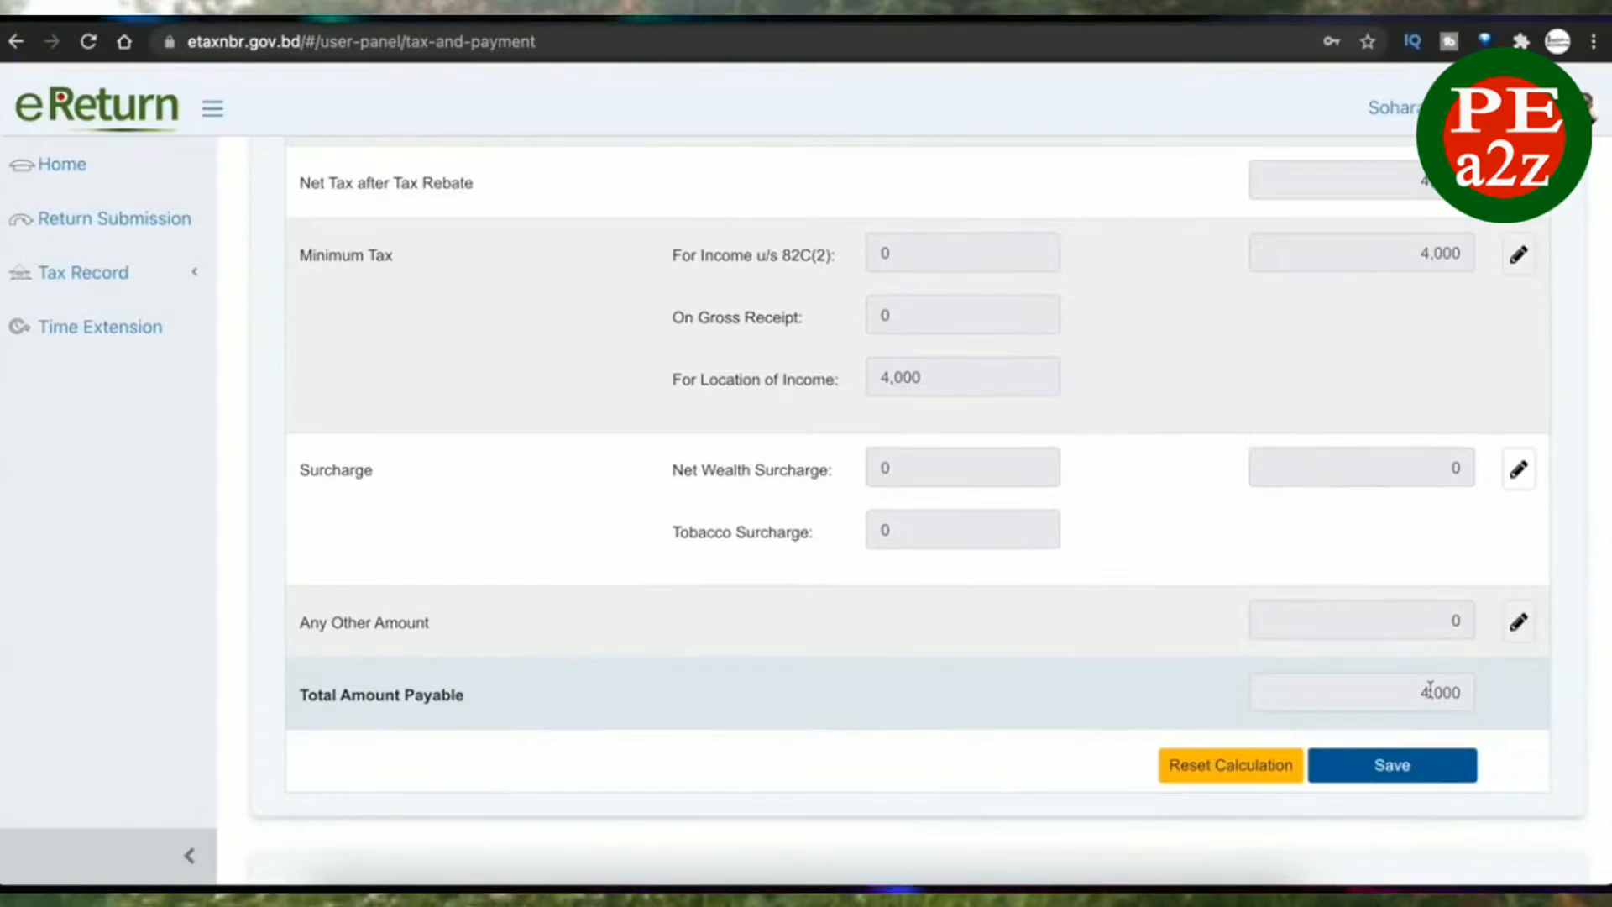
# - Set the Location of Main Source of Income to Dhaka South City Corporation, save, and recheck the Total Amount Payable
pyautogui.scroll(10, 1430, 690)
pyautogui.scroll(-1, 710, 479)
pyautogui.click(894, 190)
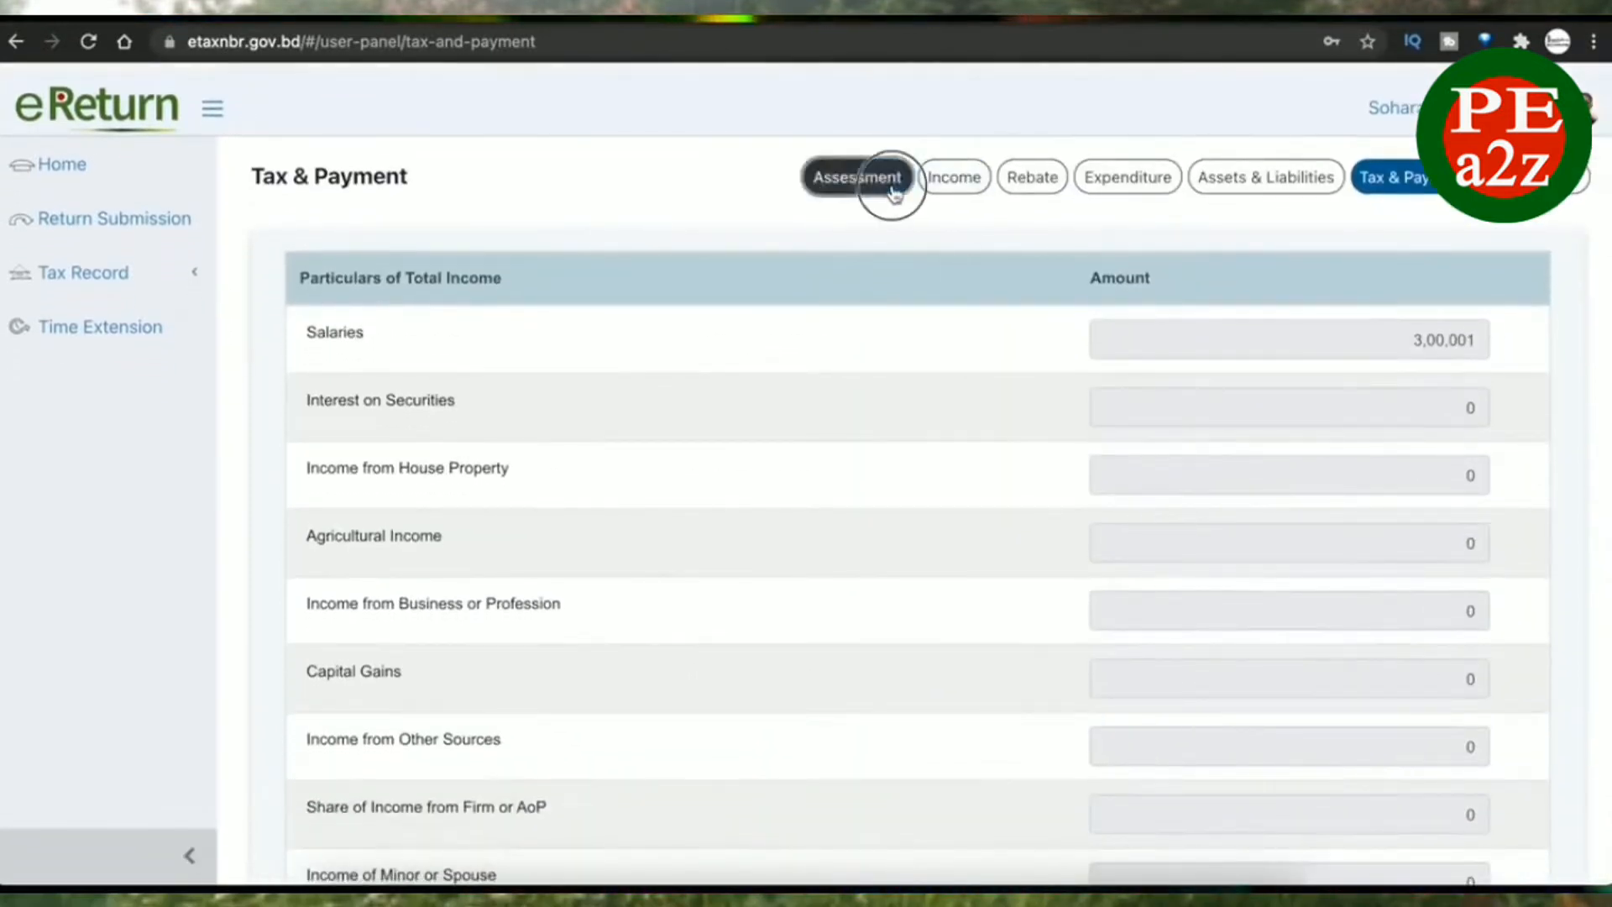
pyautogui.scroll(-3, 1450, 731)
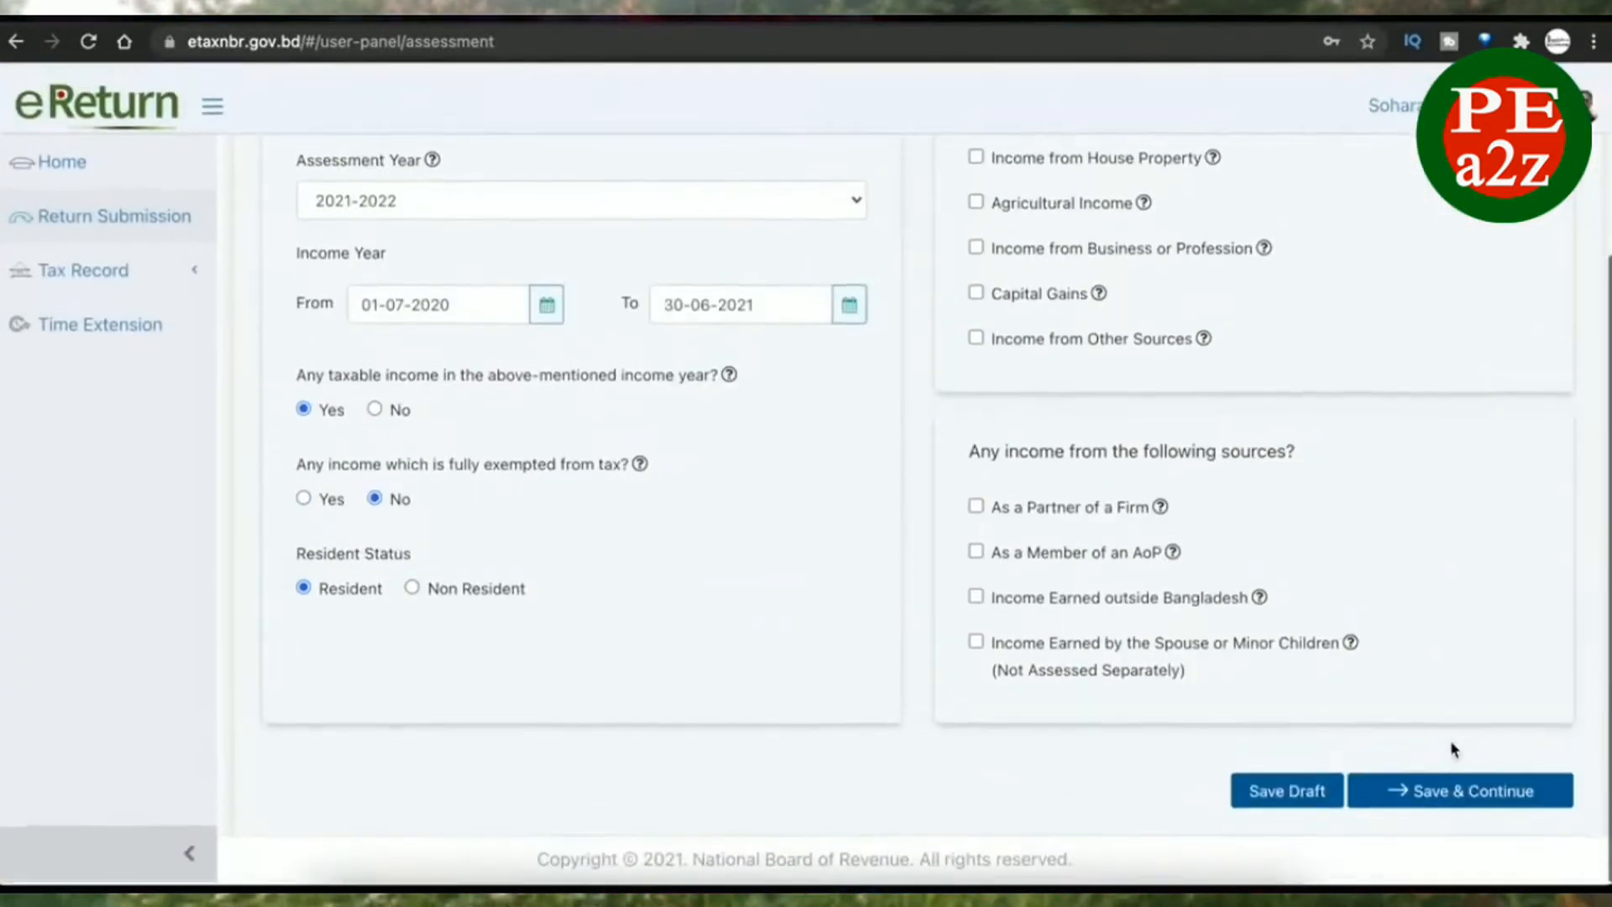
pyautogui.click(1461, 797)
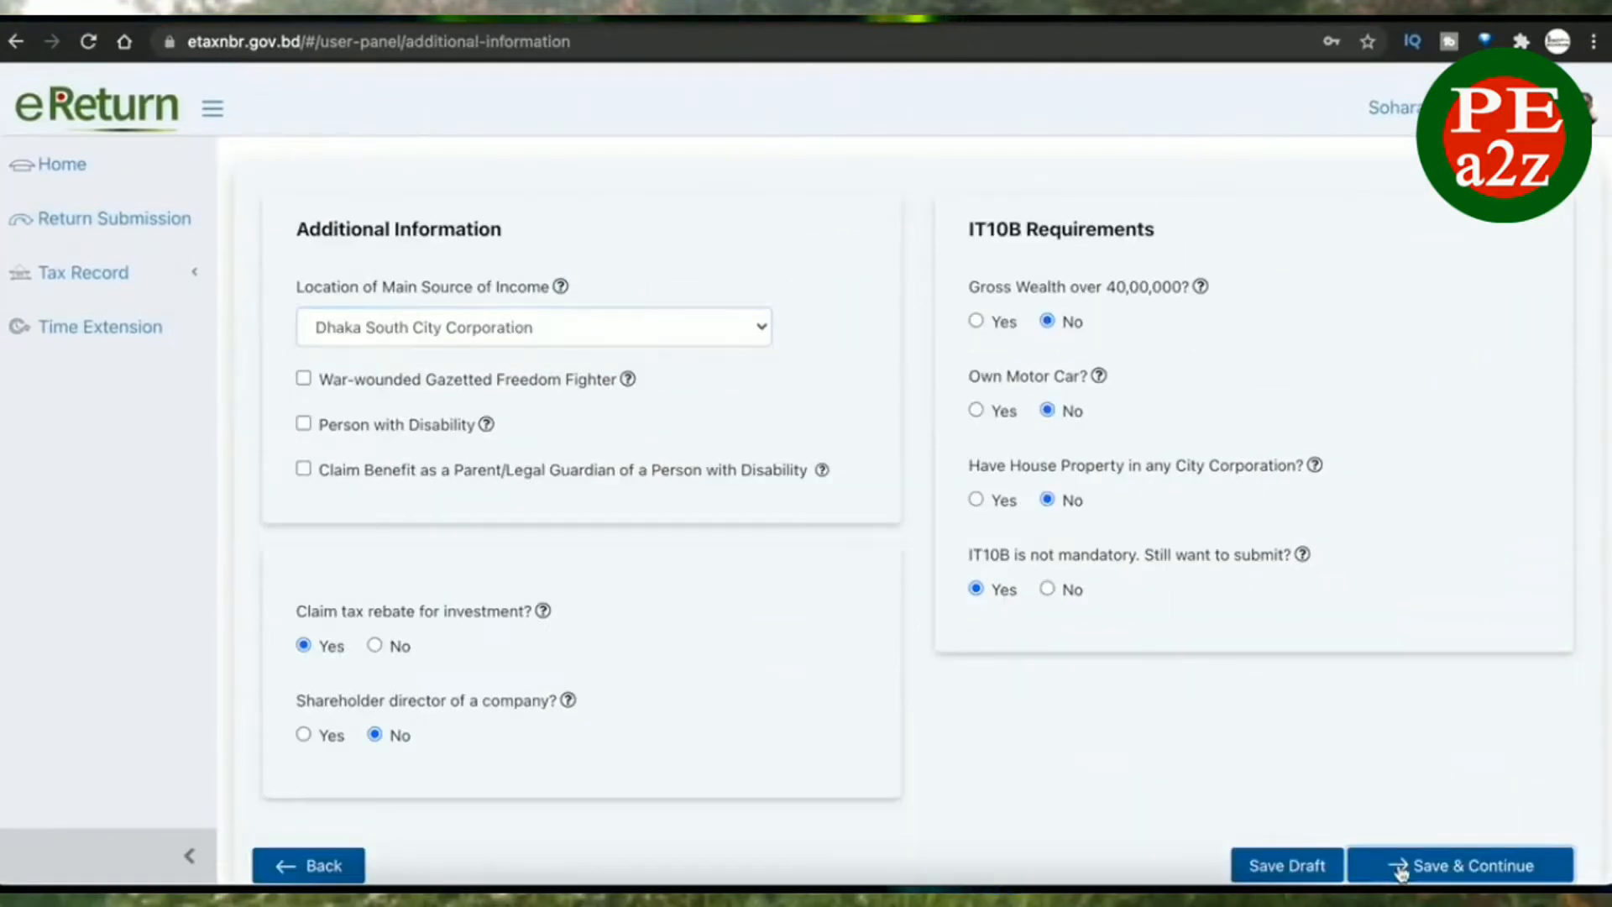
pyautogui.click(1396, 866)
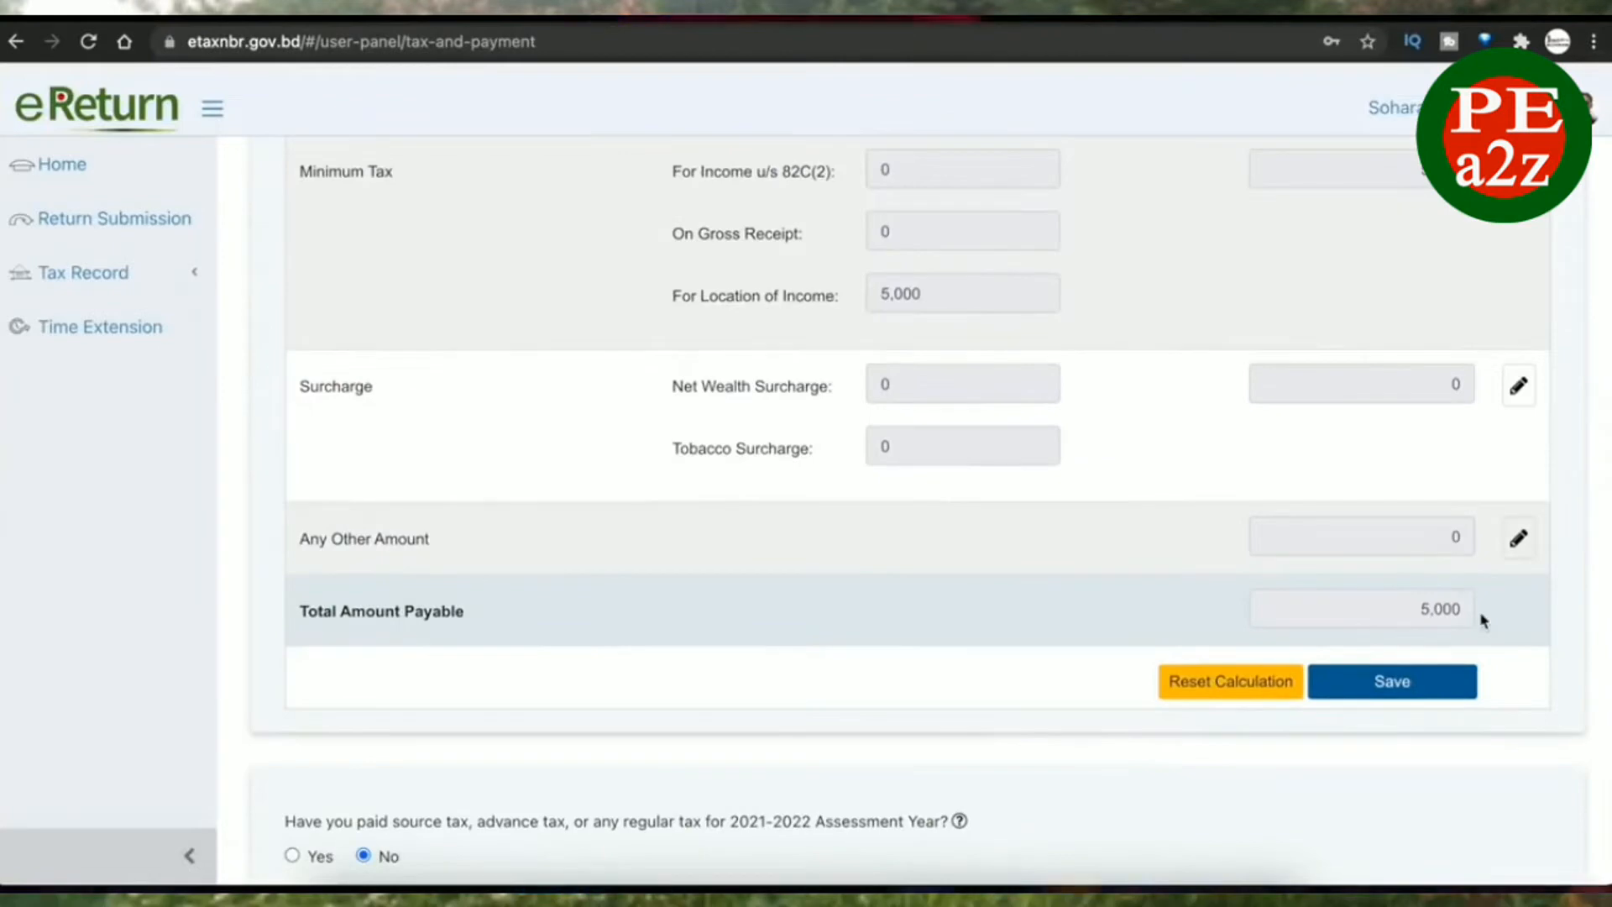
# - Set the Basic Salary in the salary particulars to 2,50,000, and save the income details to continue to Rebate
pyautogui.scroll(15, 1482, 619)
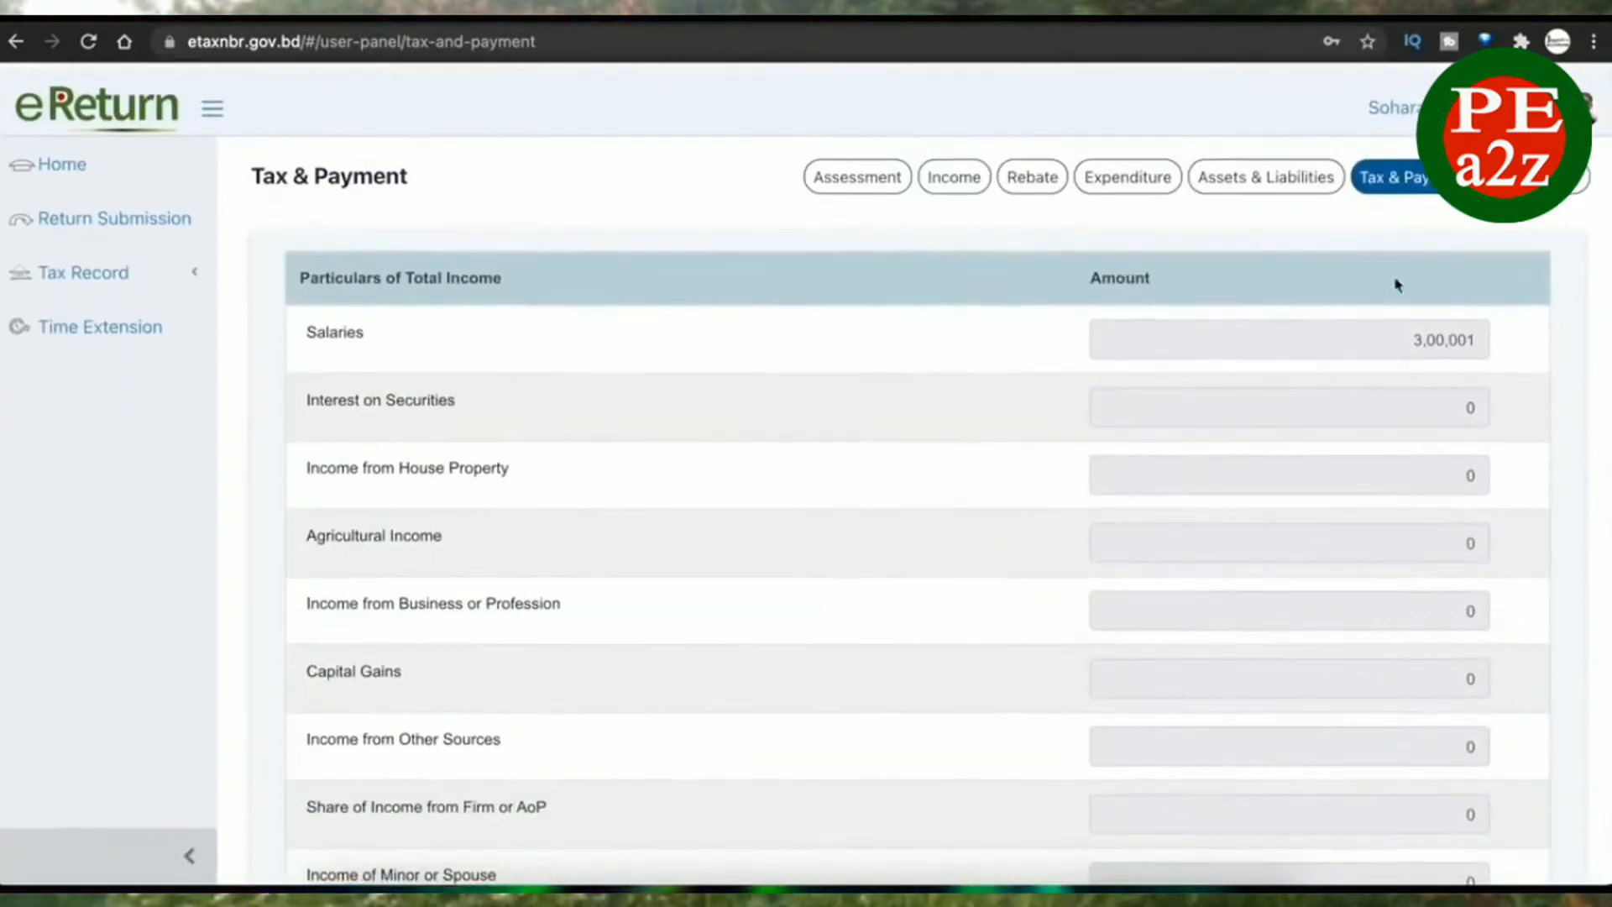
pyautogui.click(978, 183)
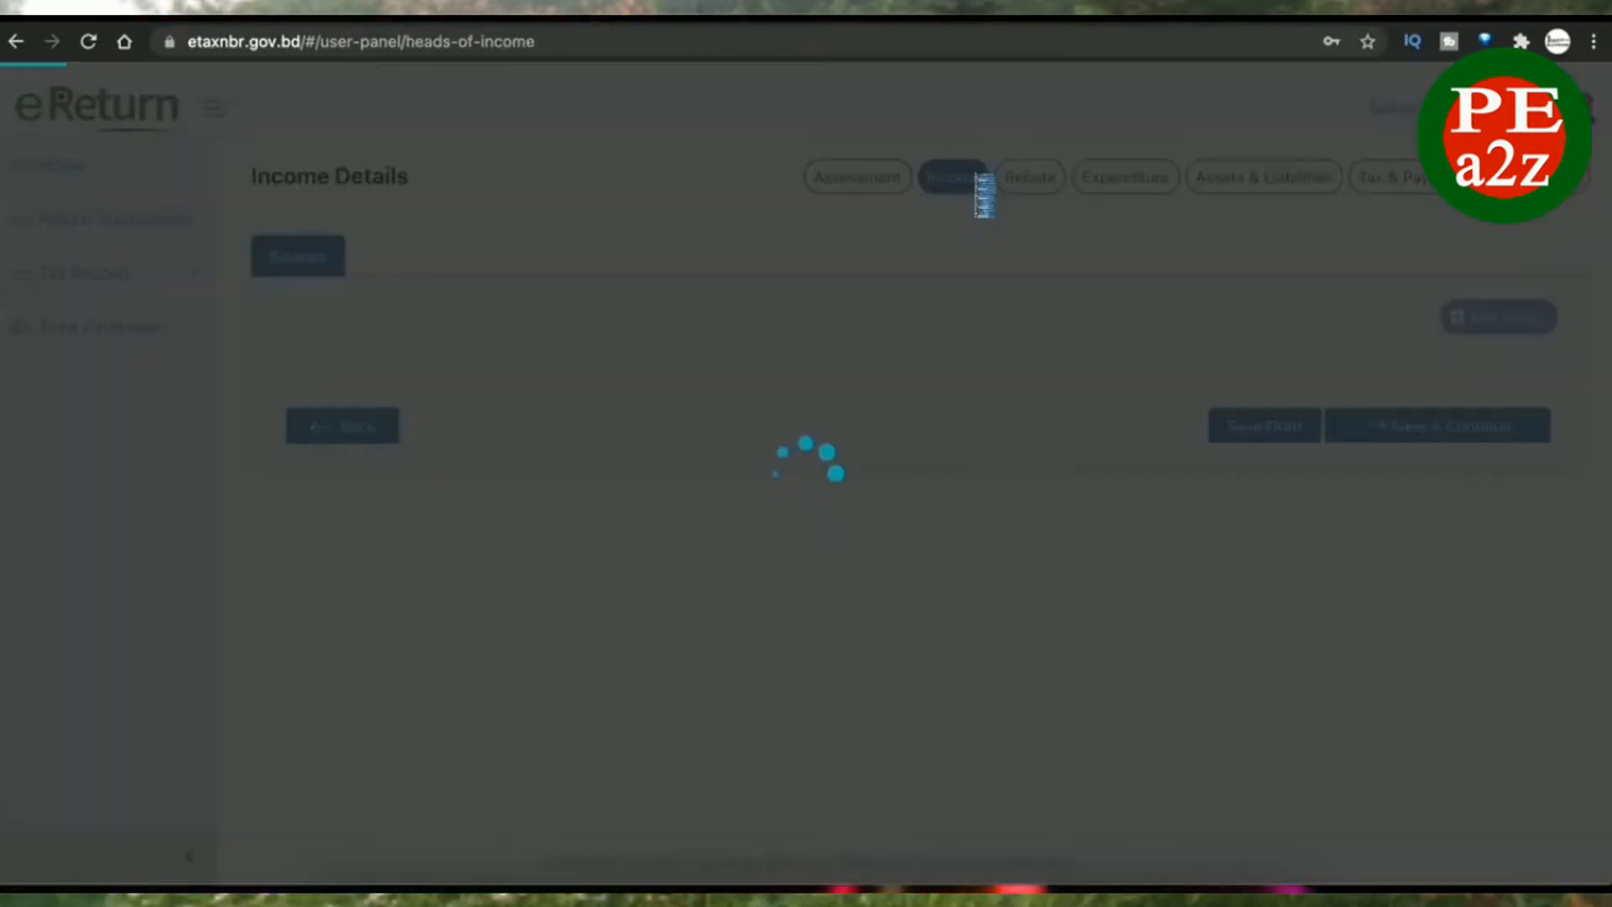
pyautogui.scroll(-6, 587, 555)
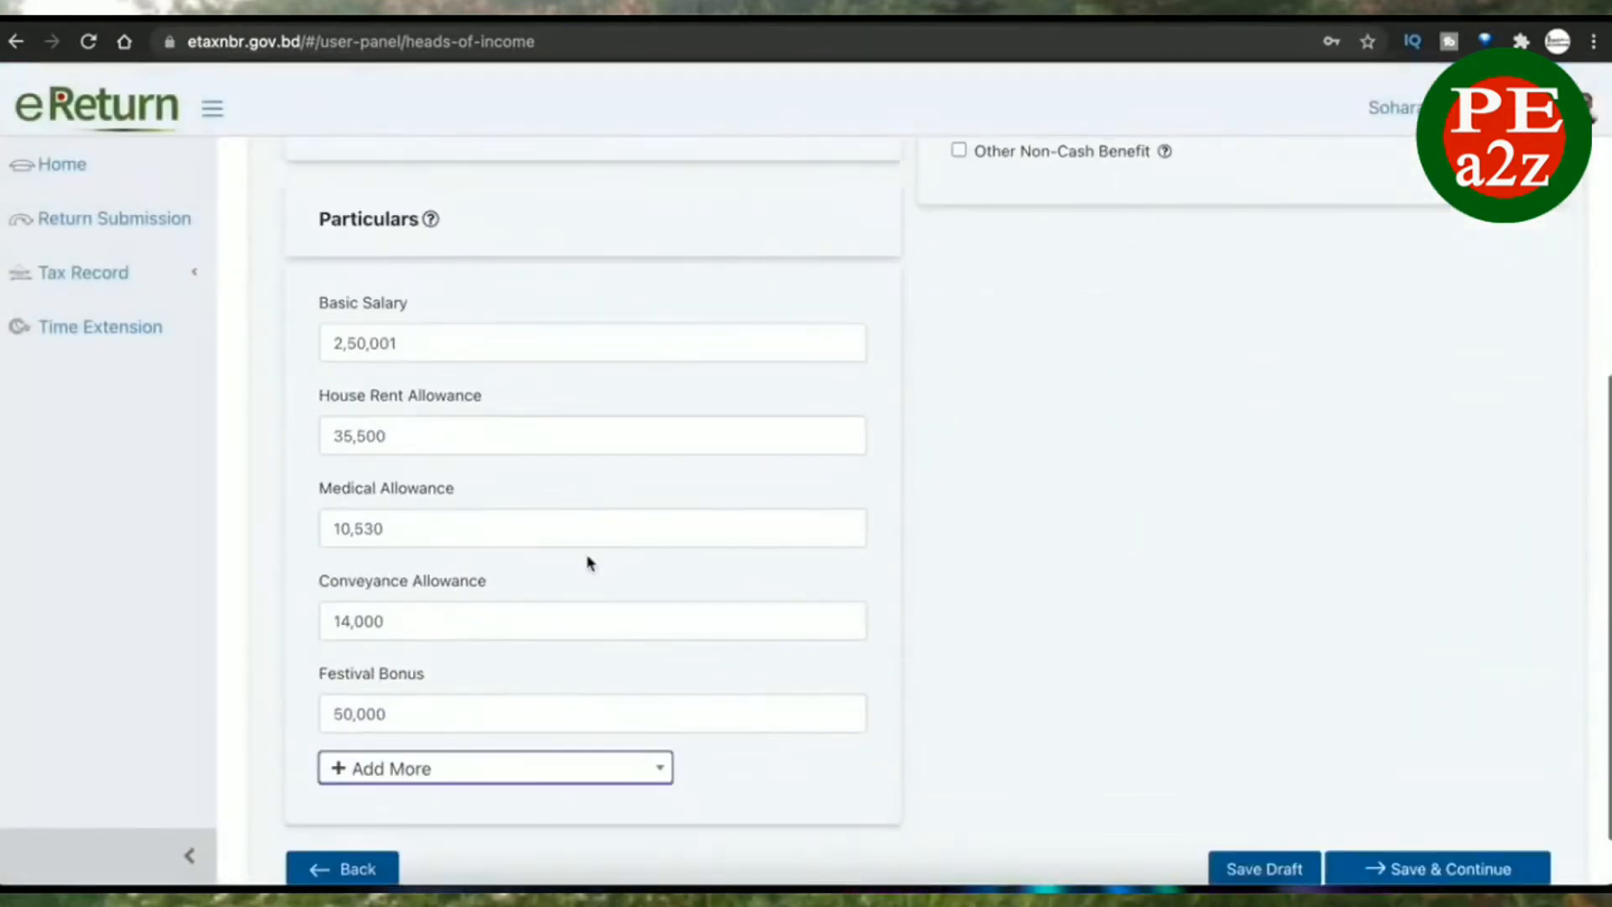
pyautogui.click(458, 353)
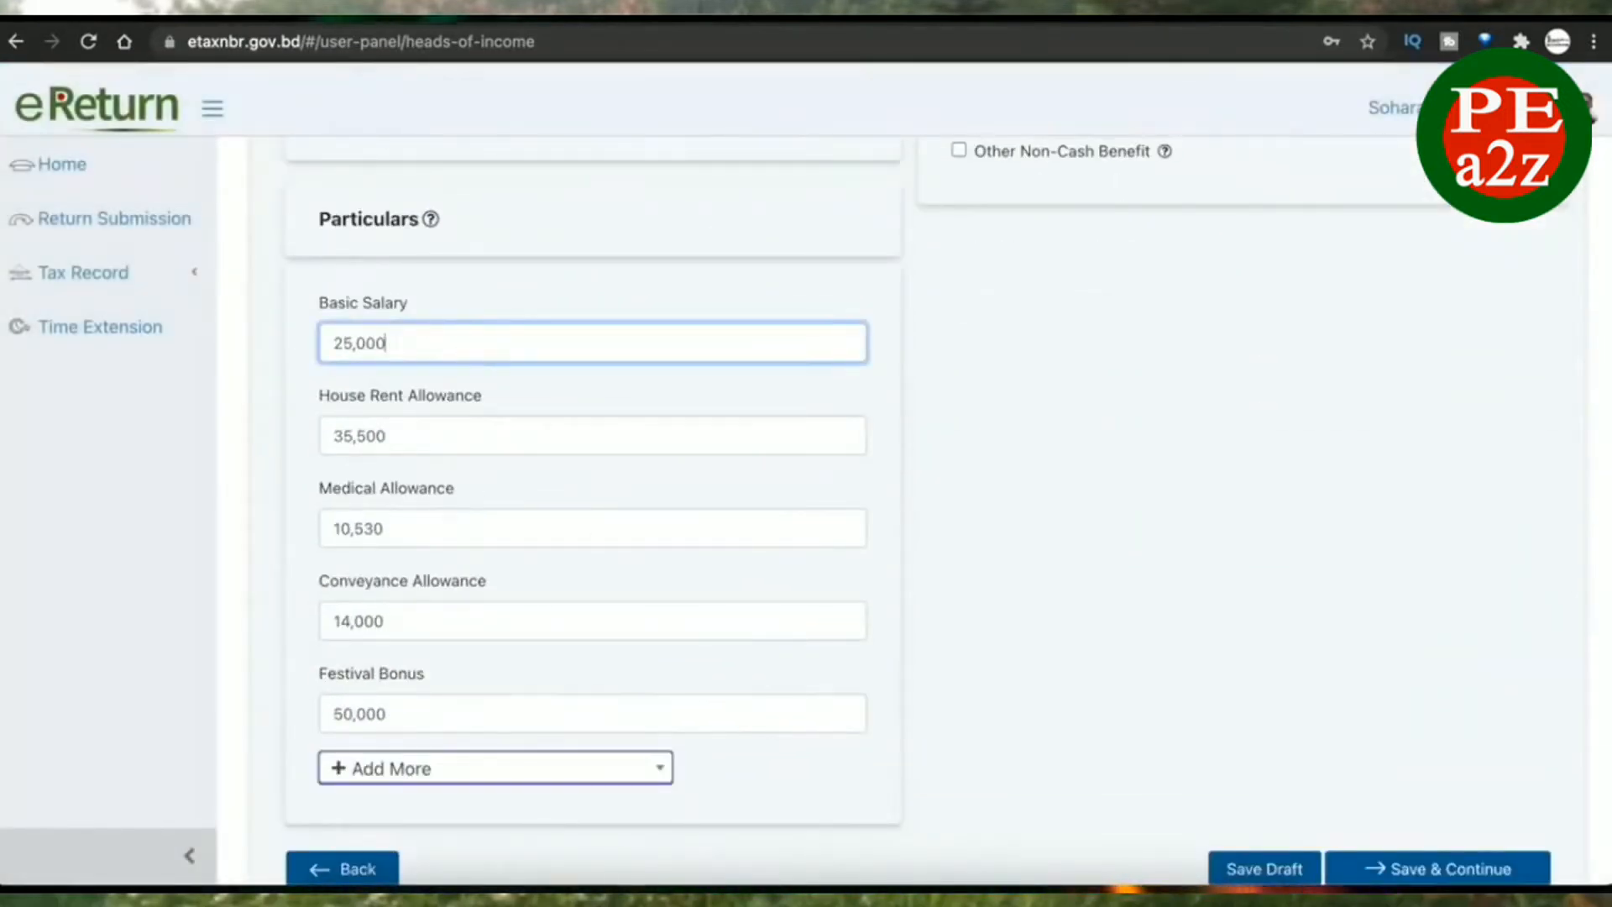
pyautogui.click(1116, 356)
pyautogui.scroll(-1, 1134, 365)
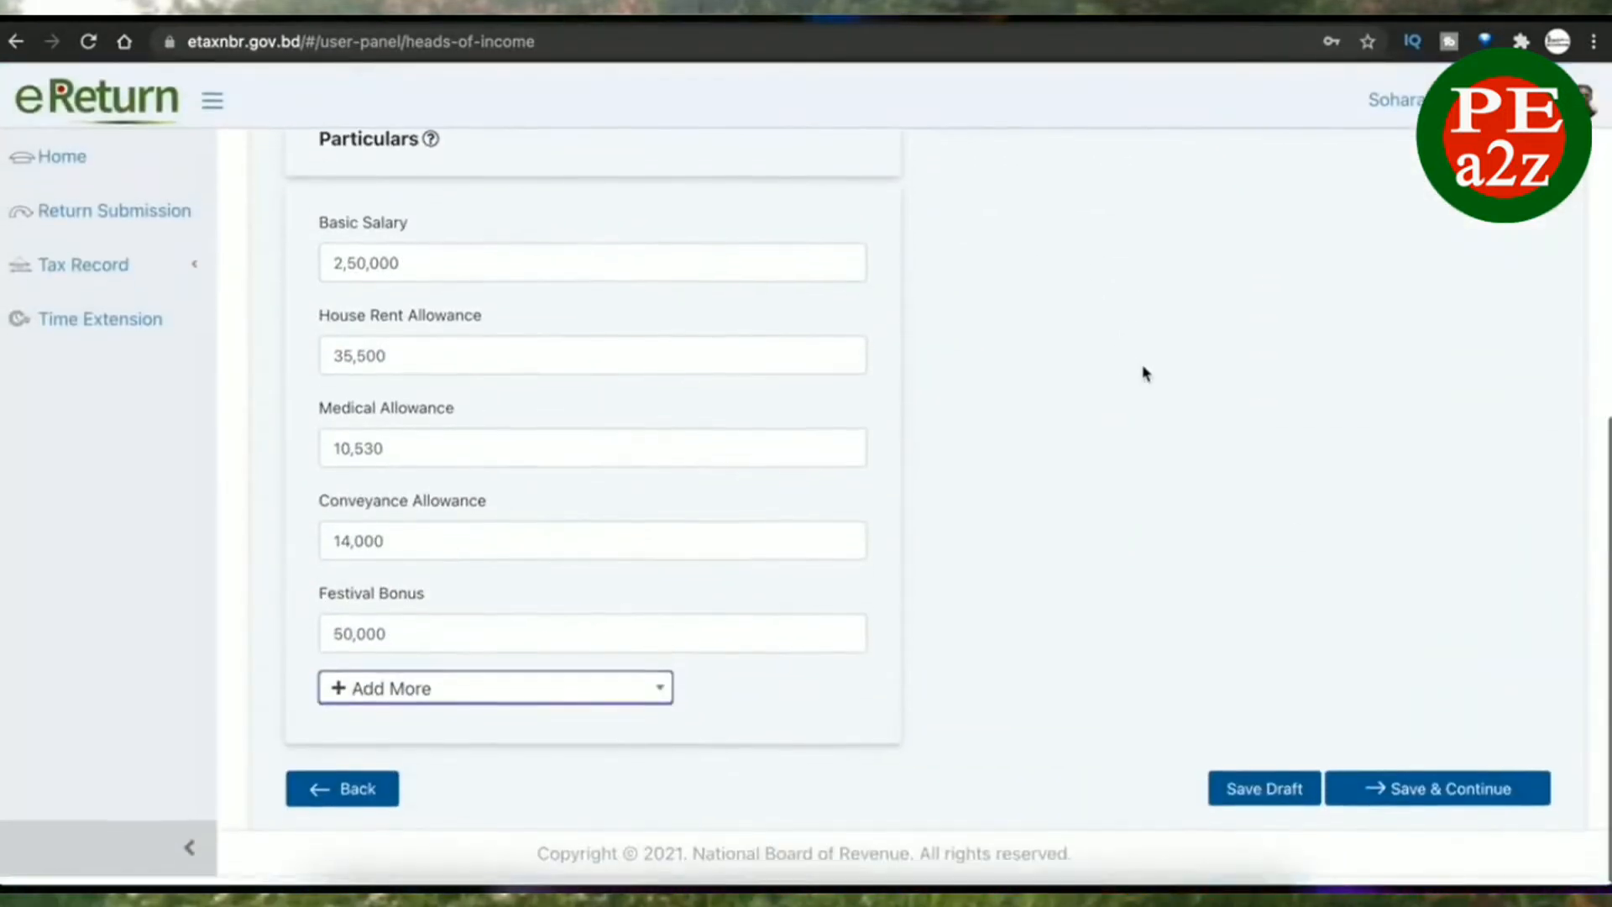
pyautogui.click(1477, 802)
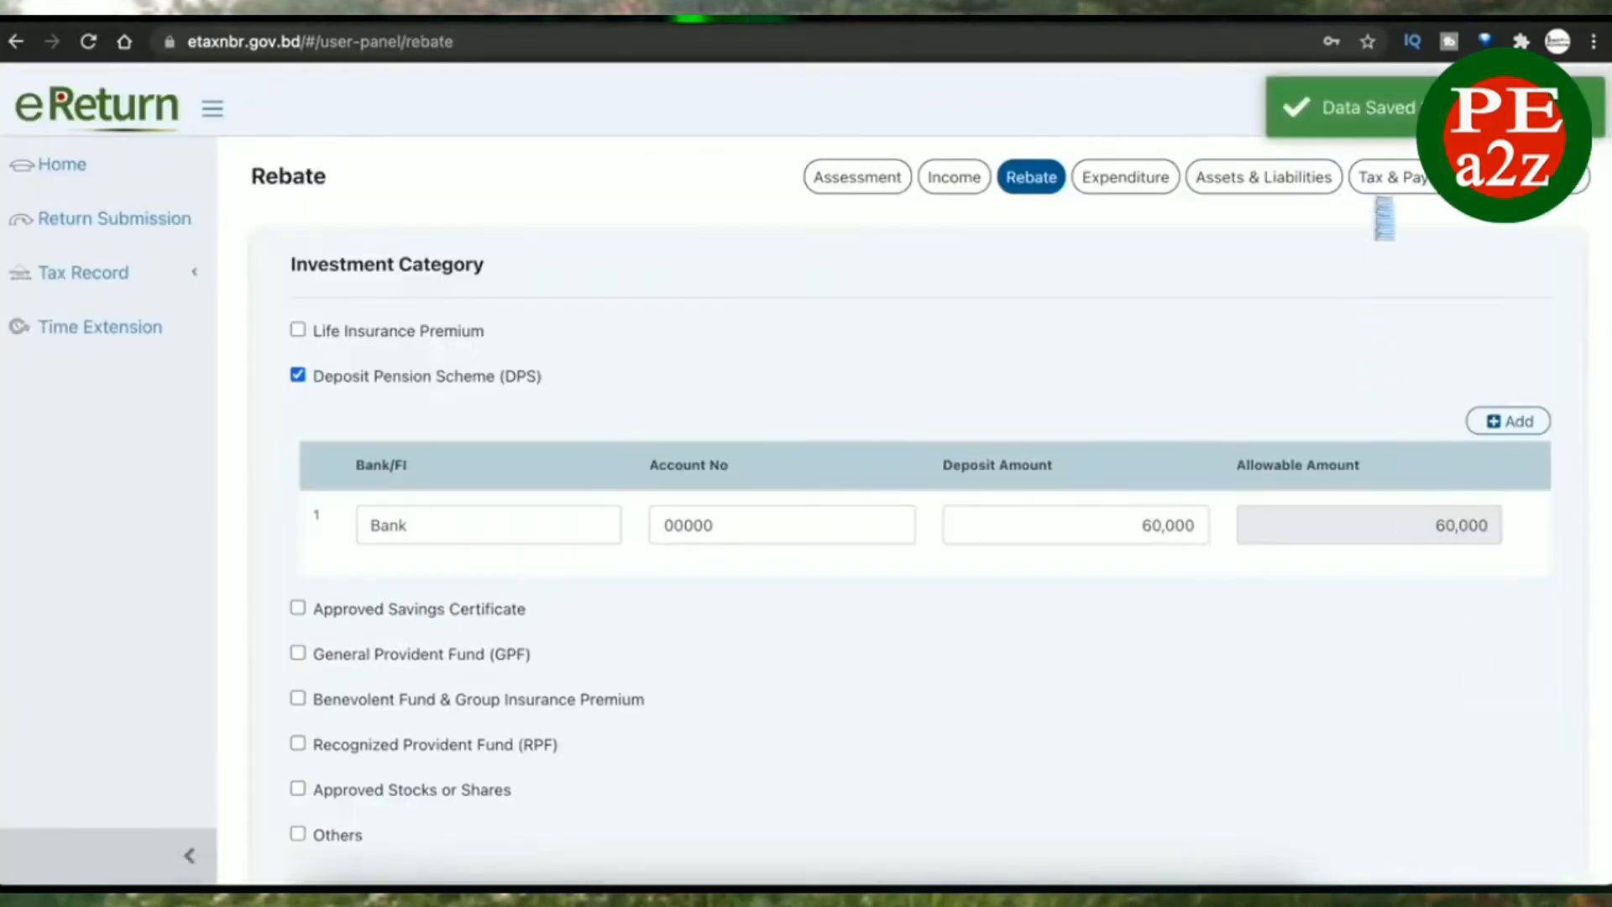
# - Reopen Tax & Payment and check the total income and Total Amount Payable for the restored salary
pyautogui.click(1411, 173)
pyautogui.scroll(-15, 1270, 797)
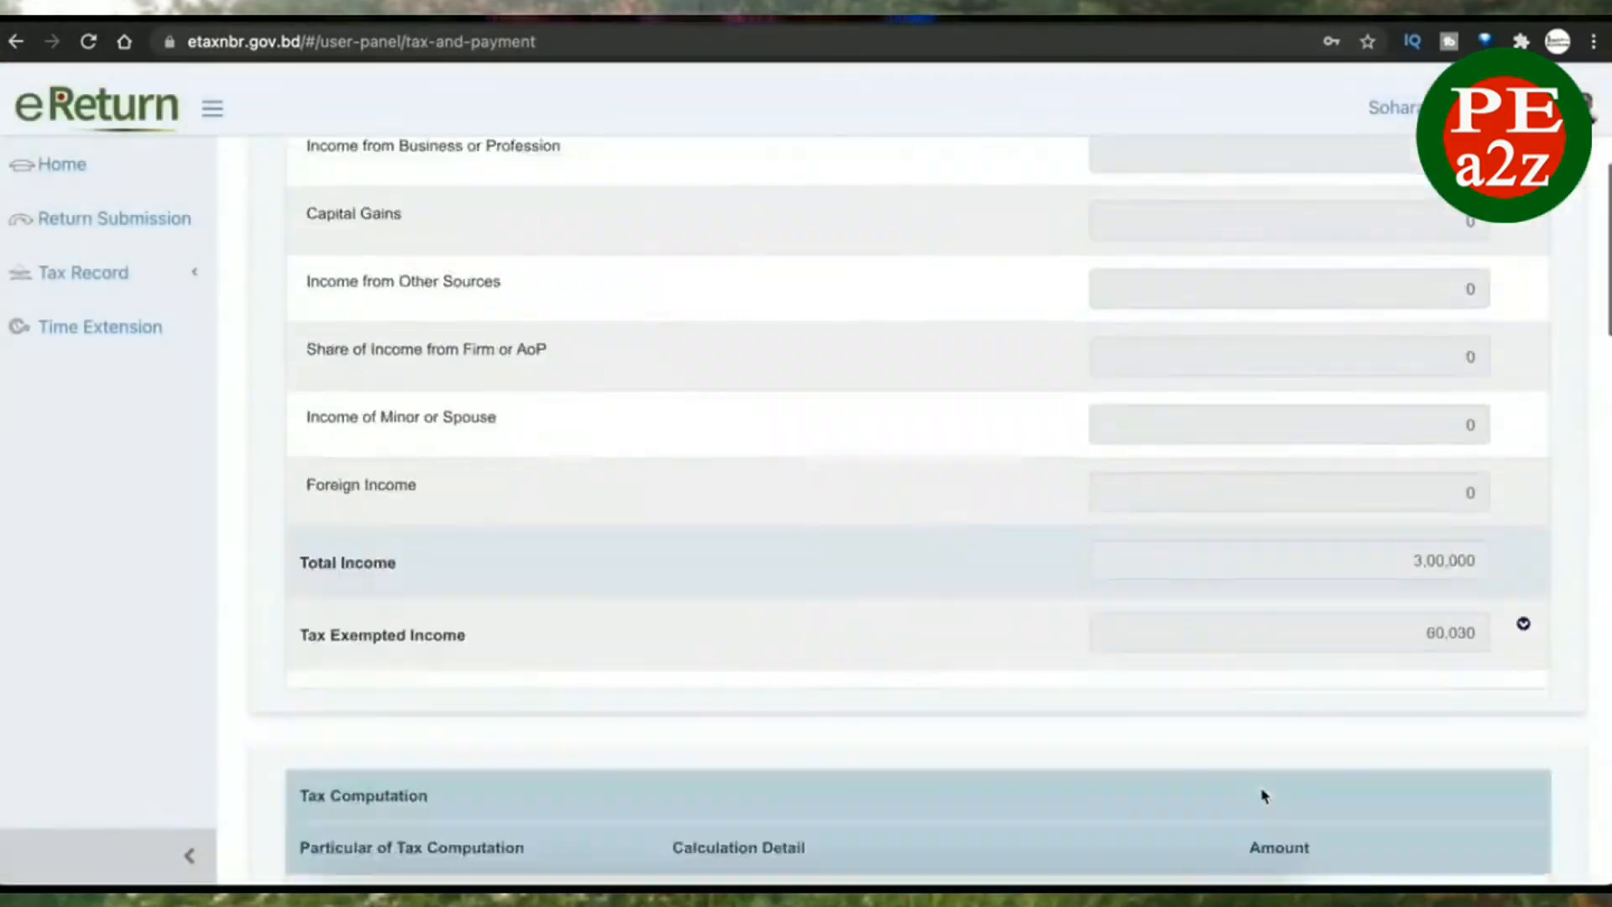
pyautogui.scroll(-4, 1285, 672)
pyautogui.scroll(9, 1288, 620)
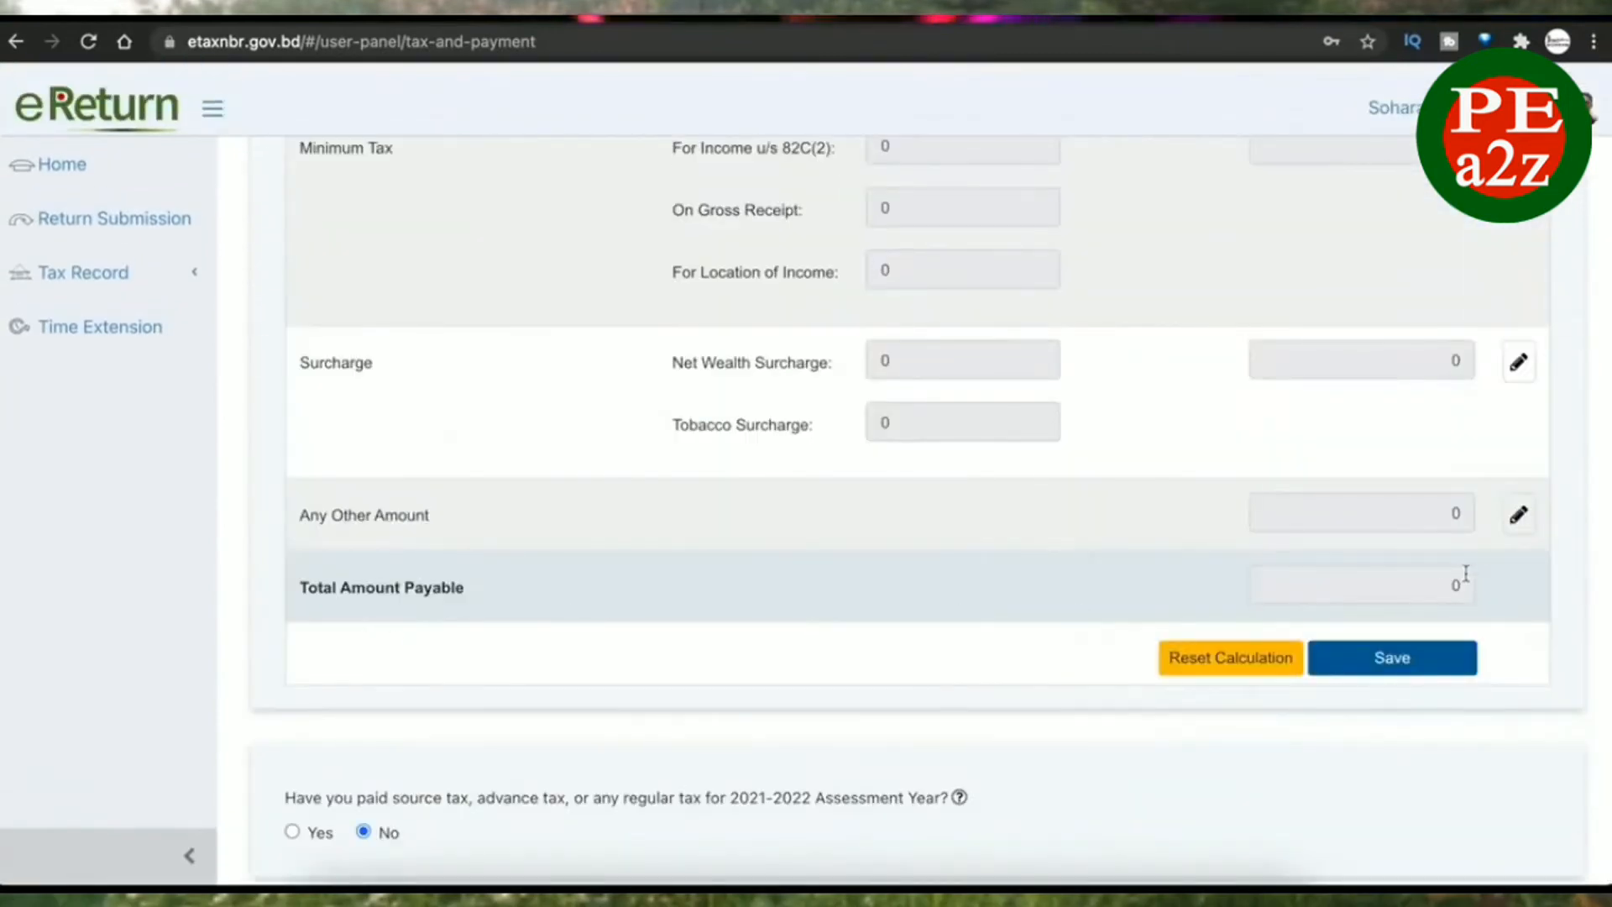
# - Open the return view and review the generated return through to the verification and signature section
pyautogui.scroll(10, 1467, 562)
pyautogui.click(1528, 172)
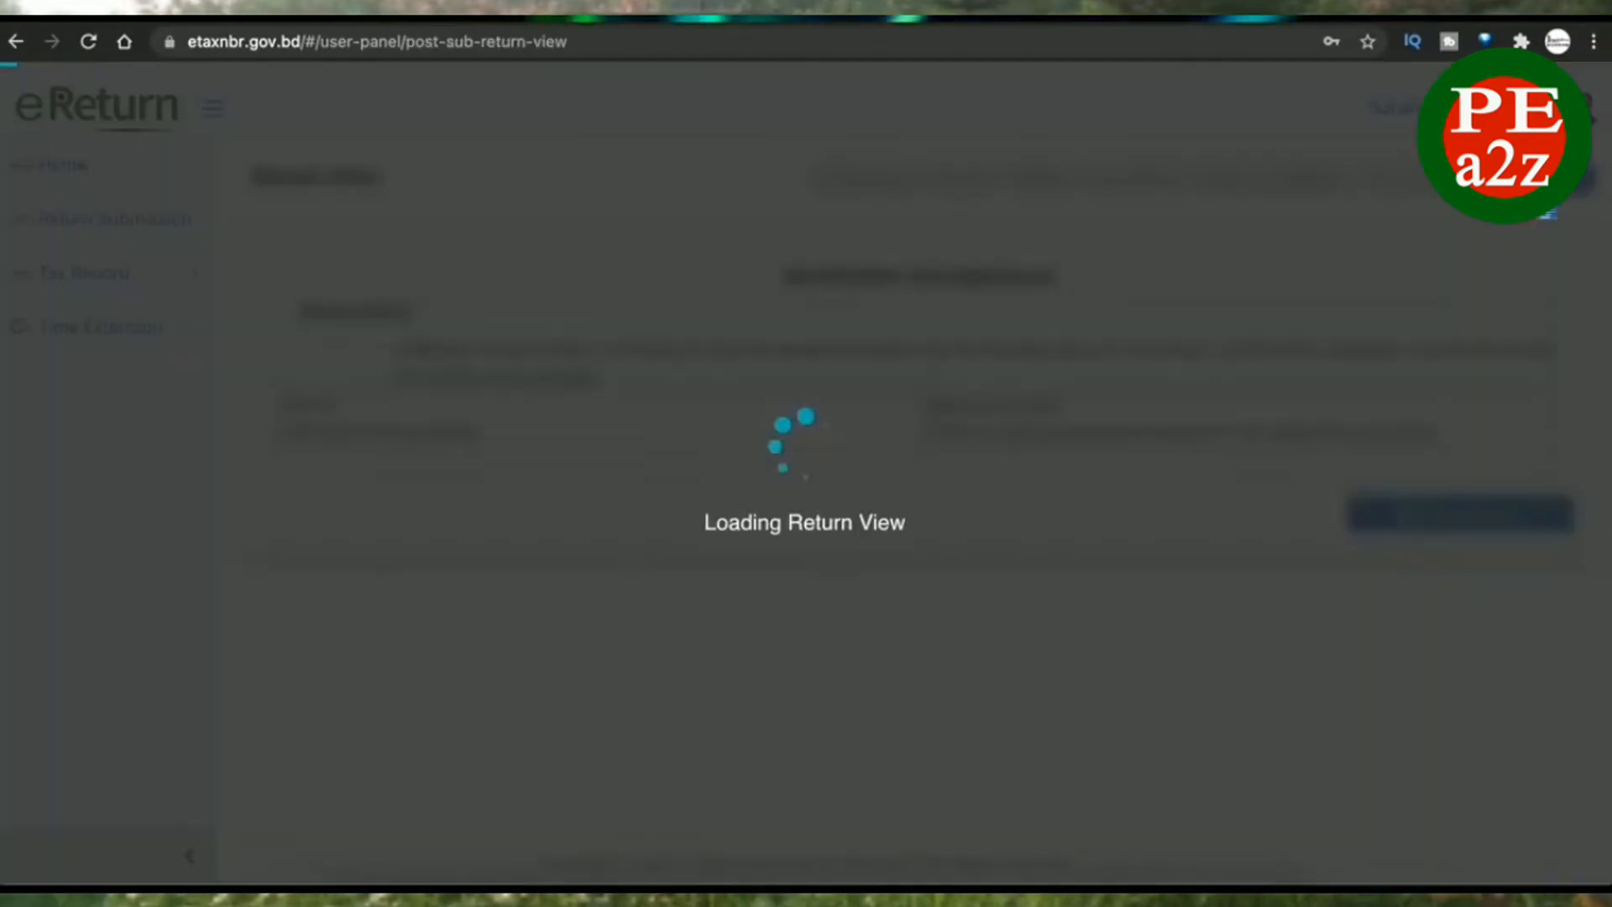
pyautogui.scroll(-20, 1316, 667)
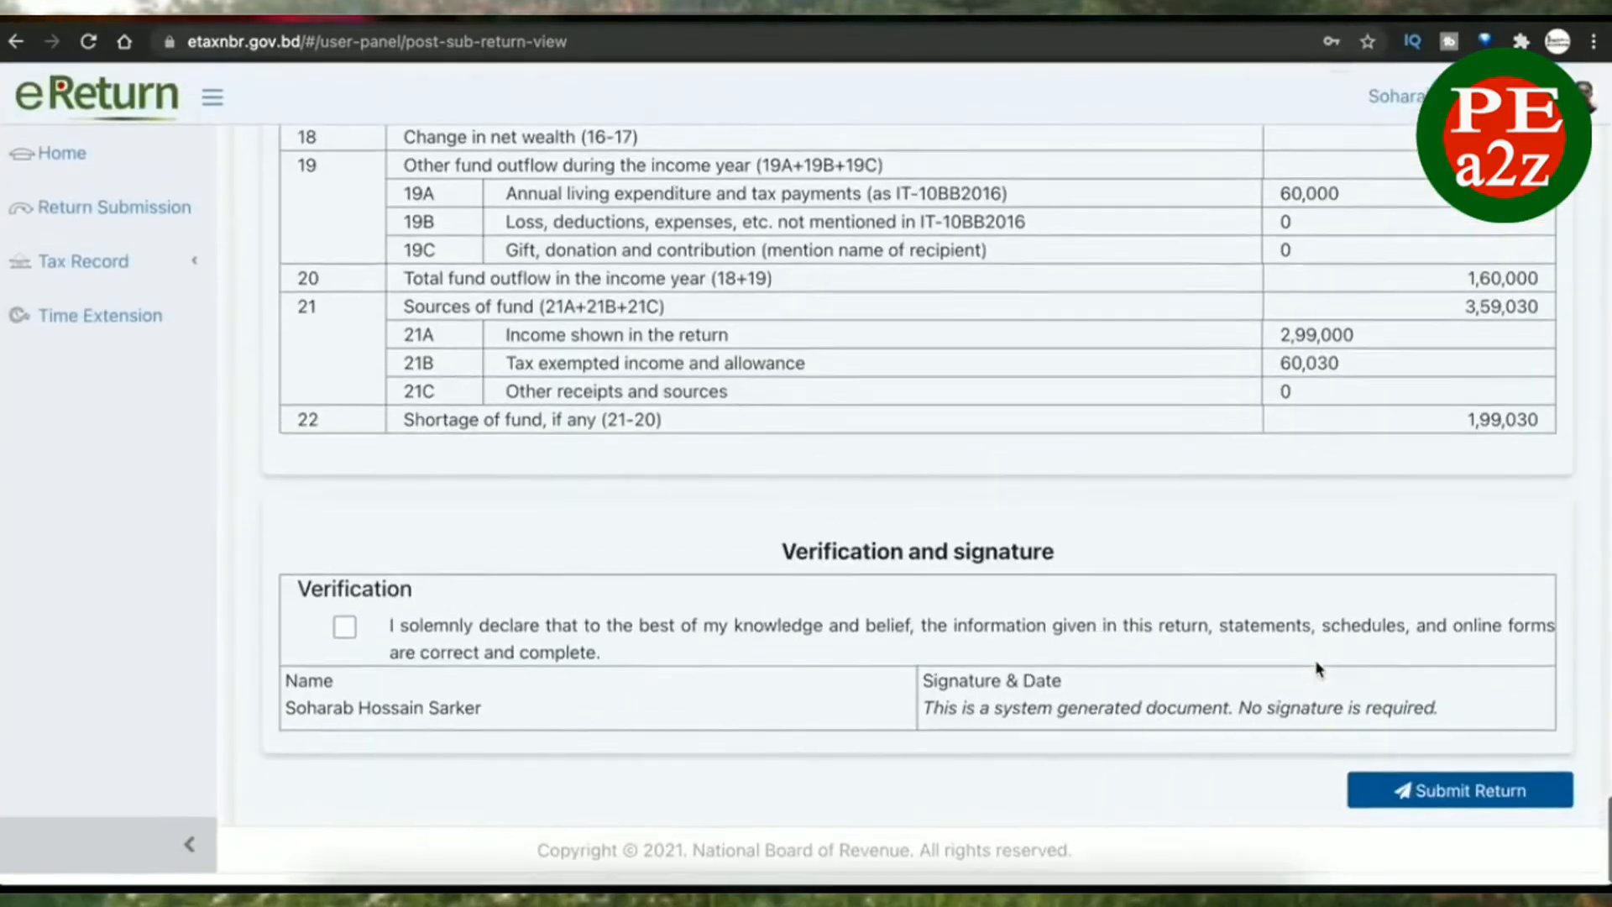